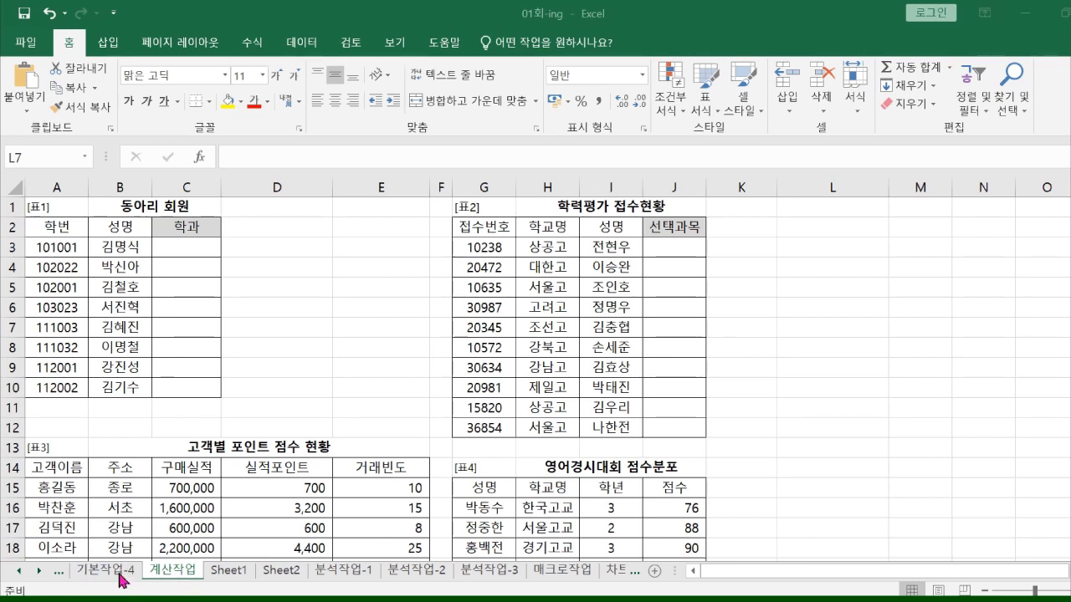
Step: Look through the worksheets 기본작업-1 to 기본작업-4 at the beginning of the workbook
click(18, 575)
click(18, 575)
click(18, 575)
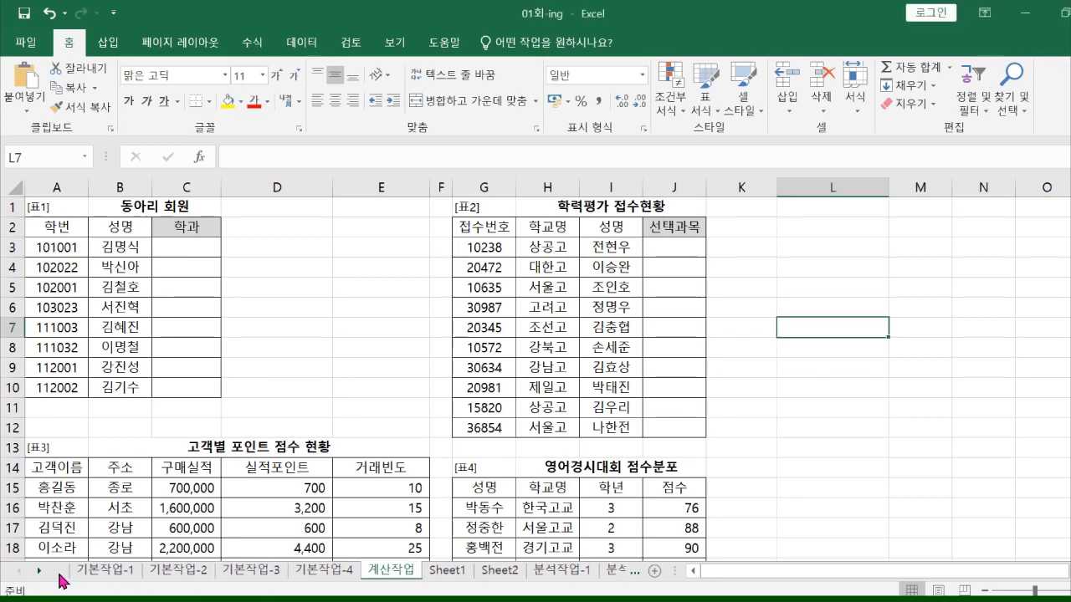
click(130, 575)
click(166, 575)
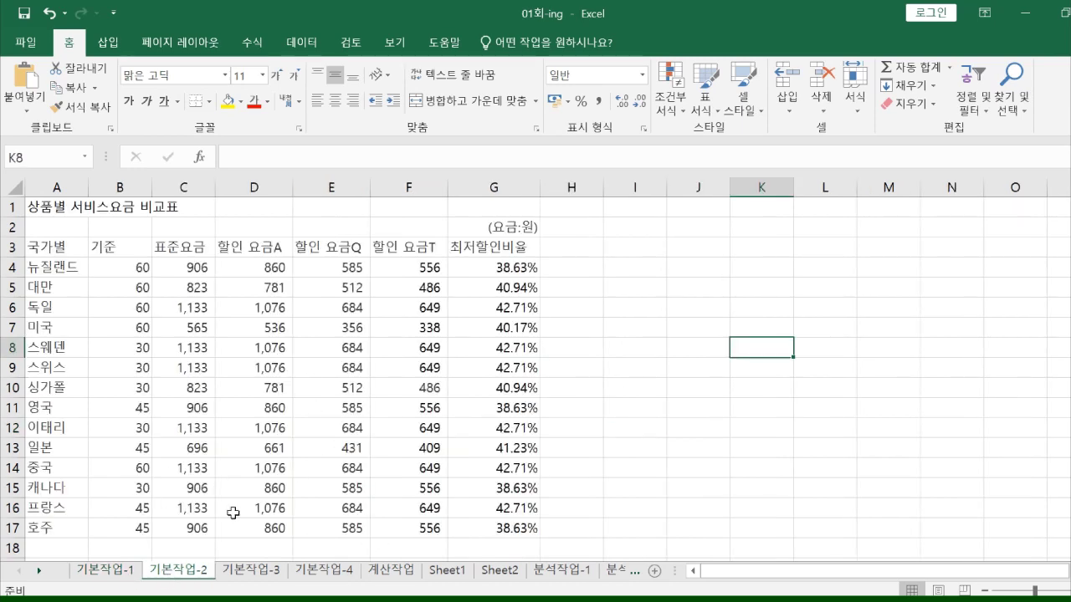
click(232, 575)
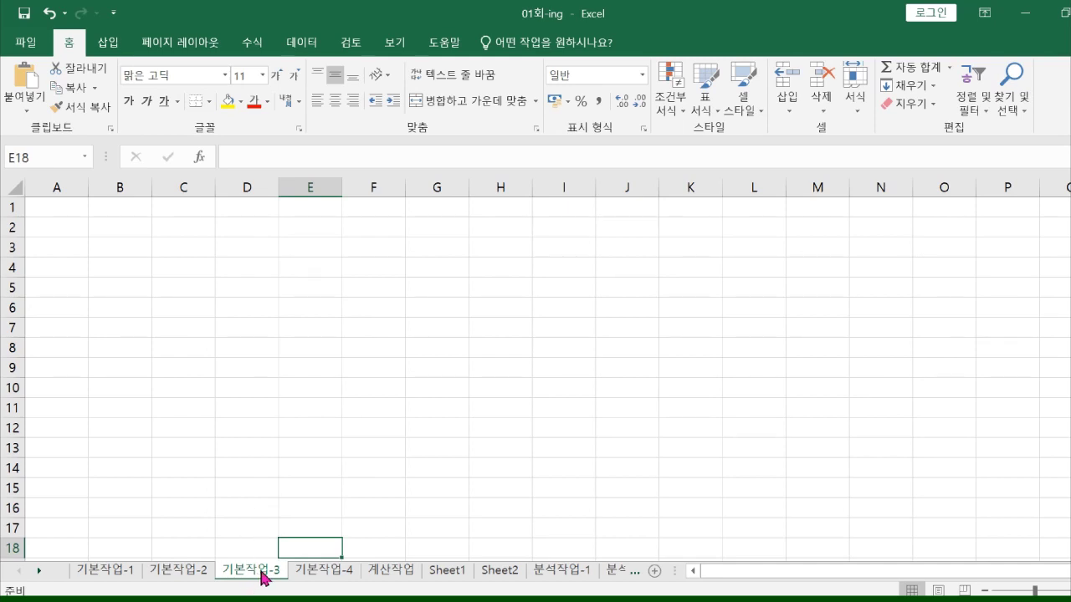
click(329, 576)
scroll(410, 486, down, 5)
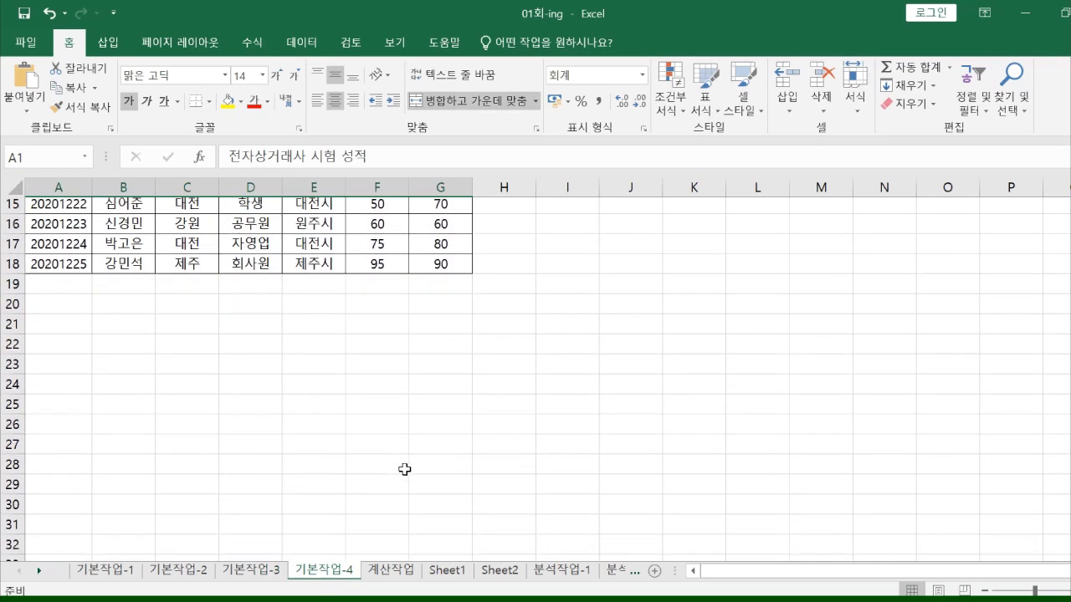
scroll(405, 469, up, 5)
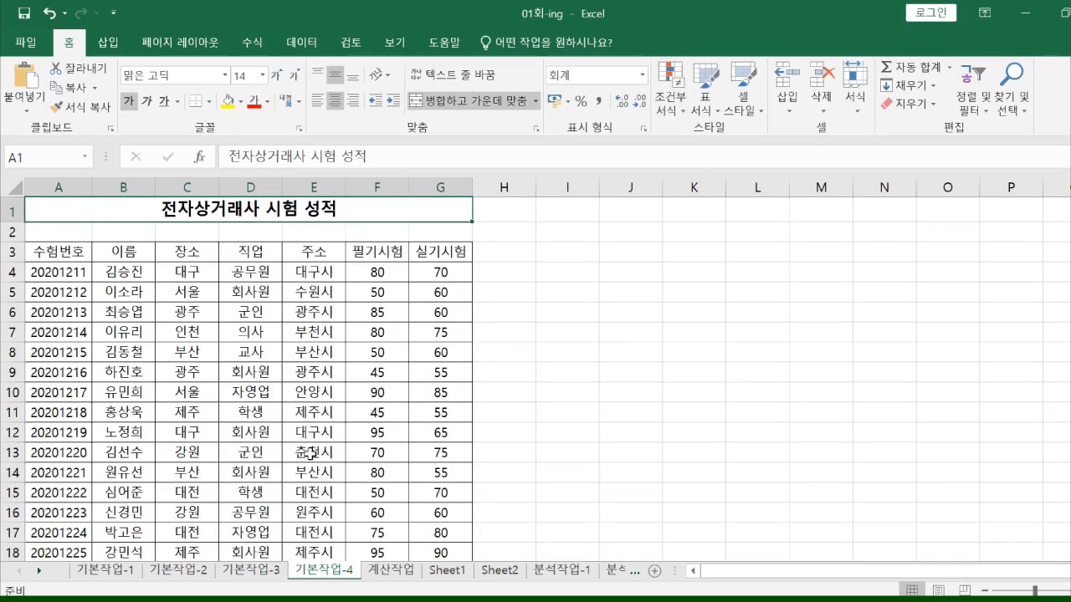
Step: Look through the remaining worksheets from 계산작업 through Sheet1, Sheet2, the 분석작업 sheets and 매크로작업 to 차트작업
click(410, 575)
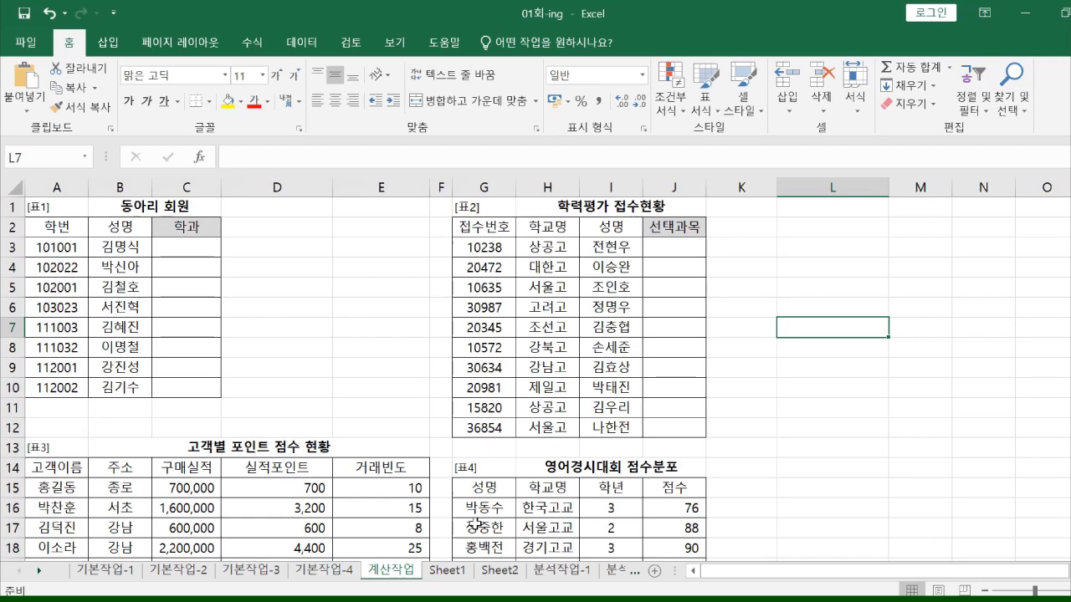
scroll(536, 456, down, 3)
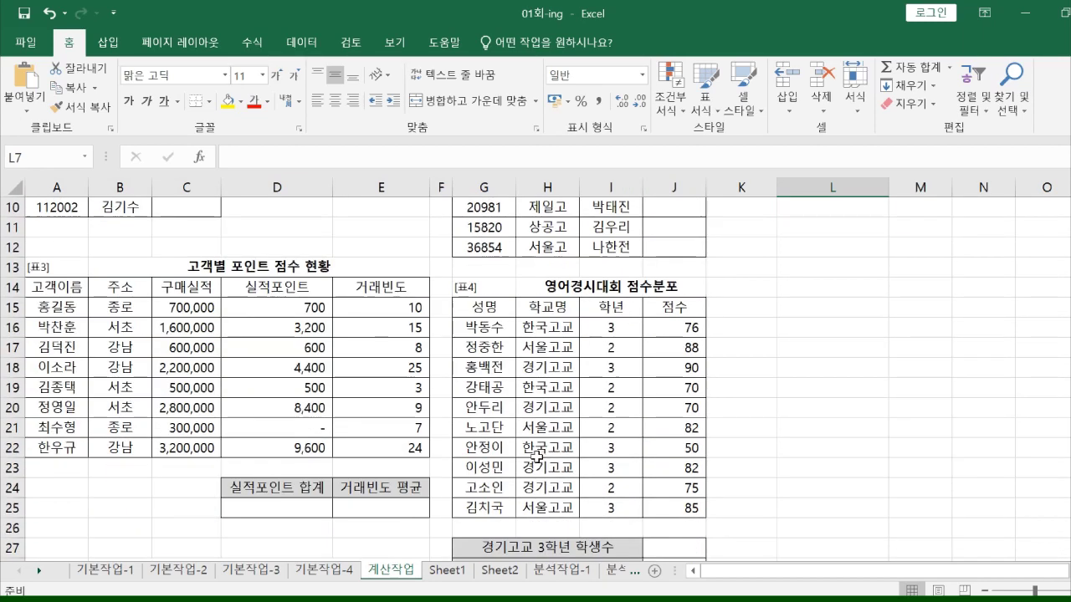
scroll(536, 456, up, 3)
click(447, 572)
click(495, 576)
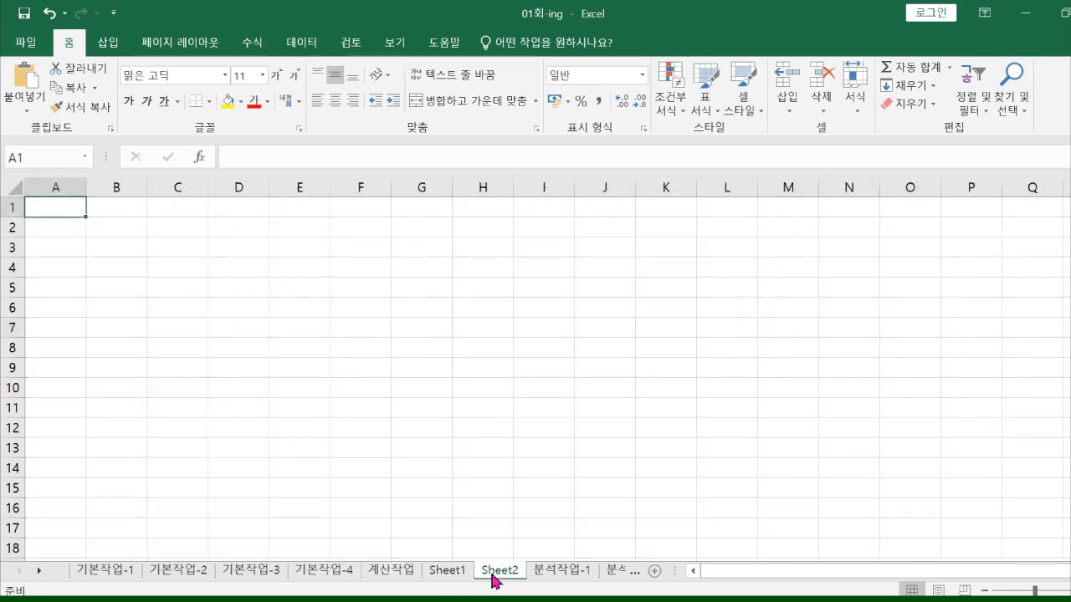
click(554, 576)
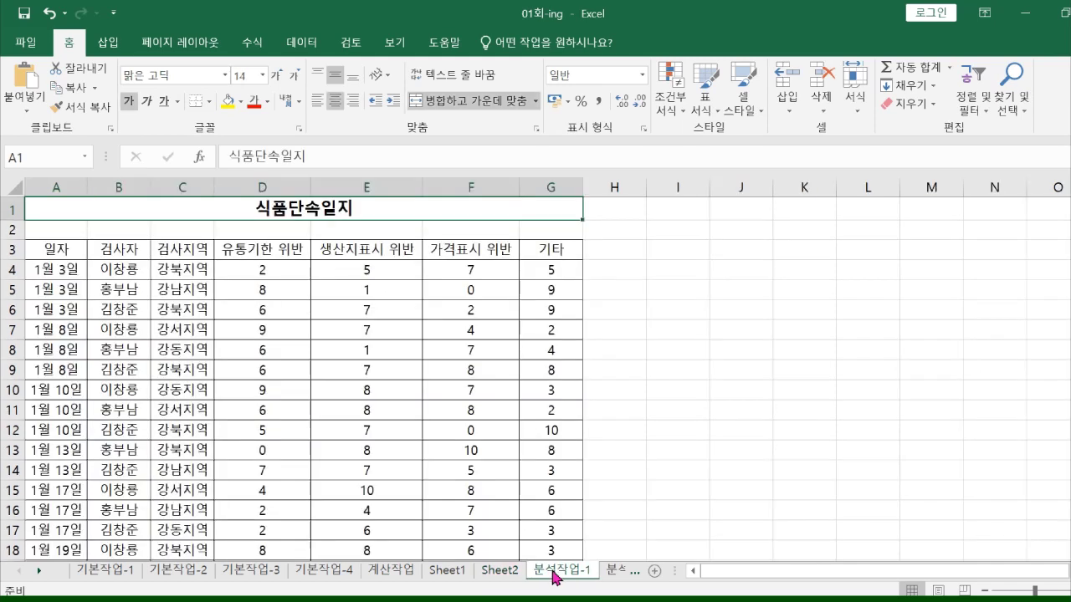
click(619, 577)
click(617, 578)
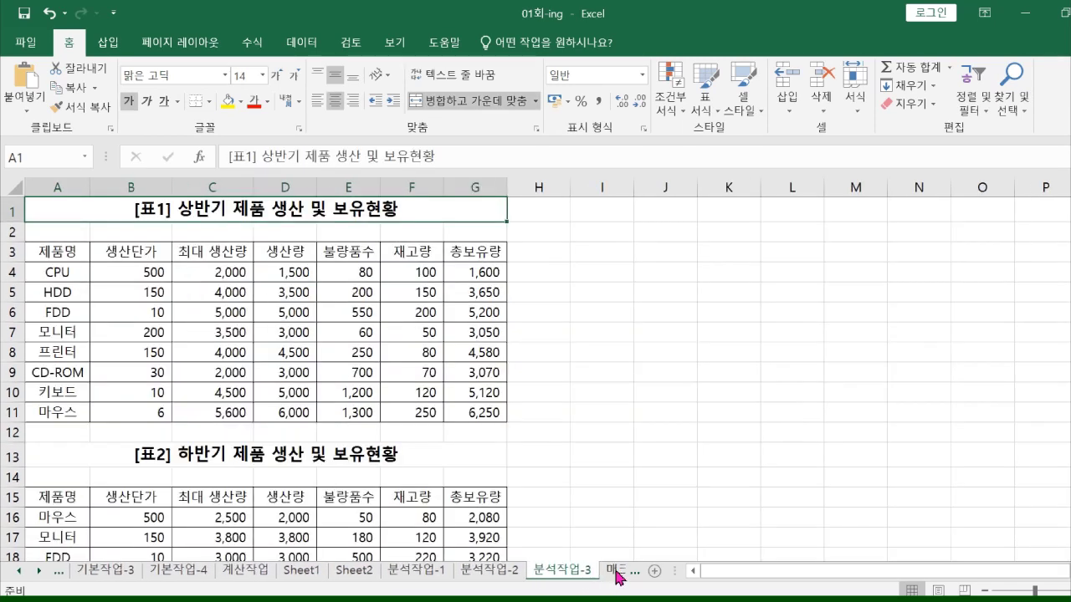
click(618, 577)
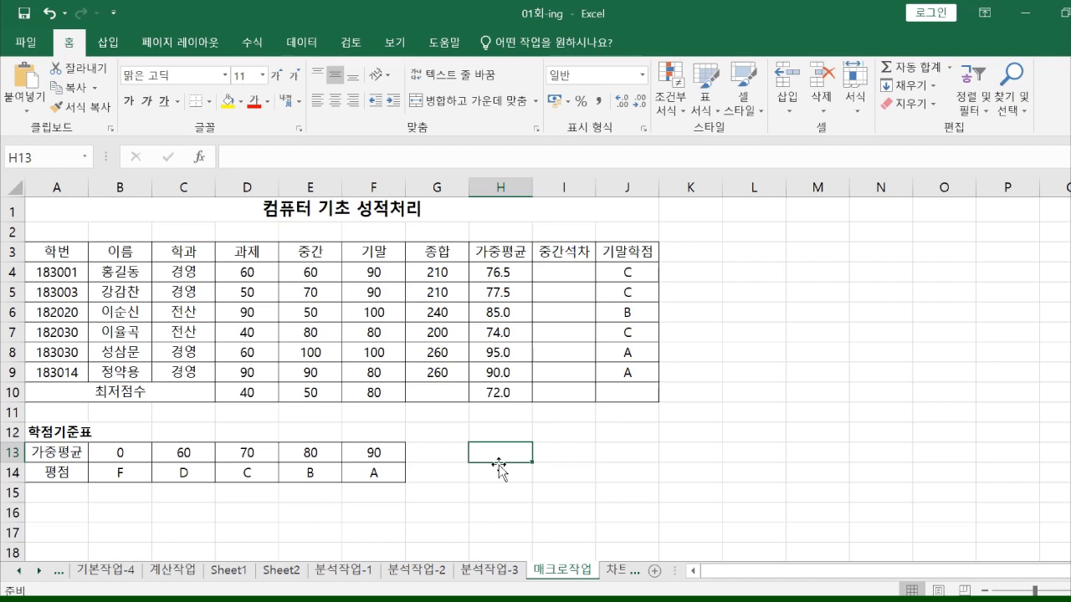
click(619, 571)
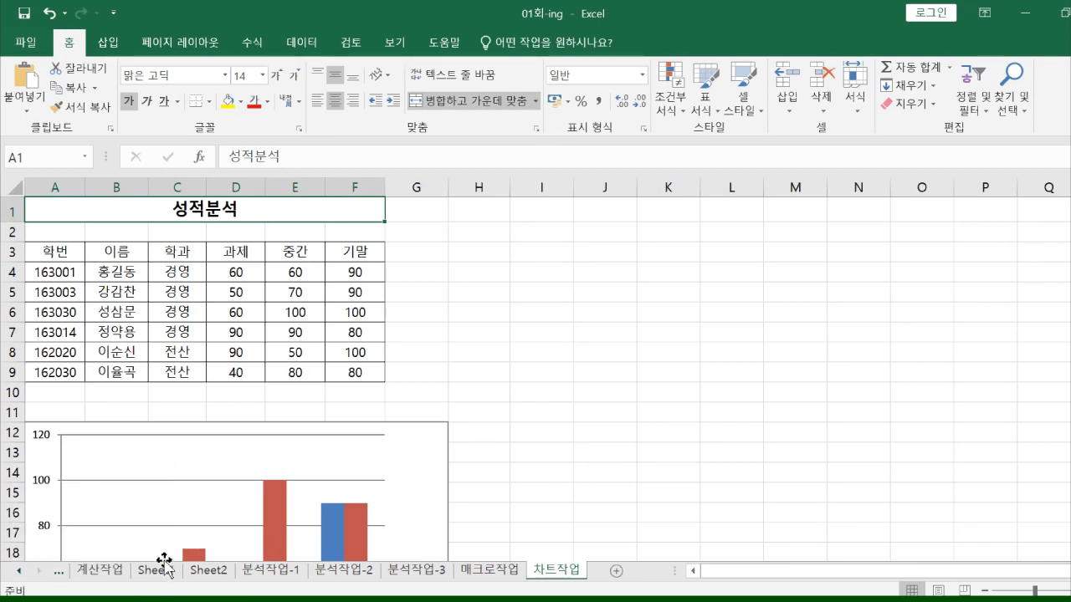
Step: Return to the 계산작업 sheet, review all its tables and select cell C3 in the 학과 column
click(96, 569)
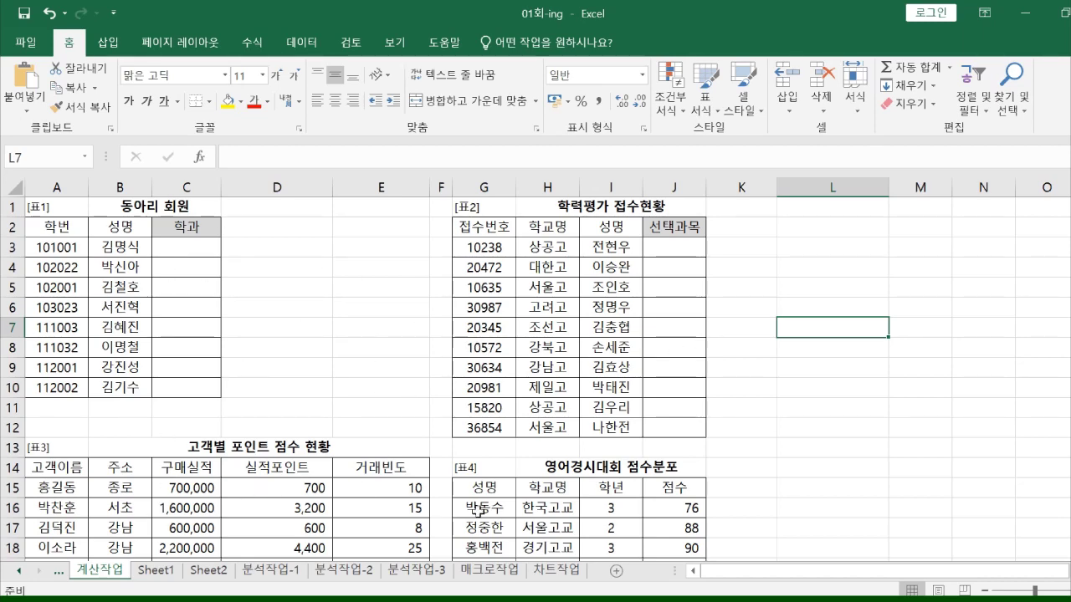
scroll(479, 510, down, 6)
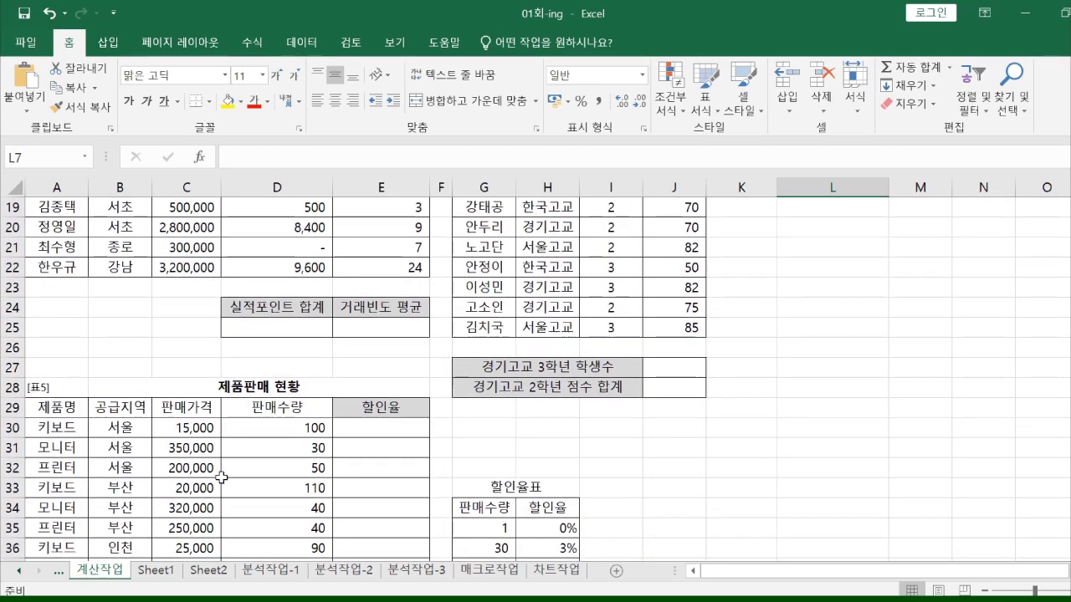
scroll(222, 477, down, 2)
scroll(246, 423, up, 8)
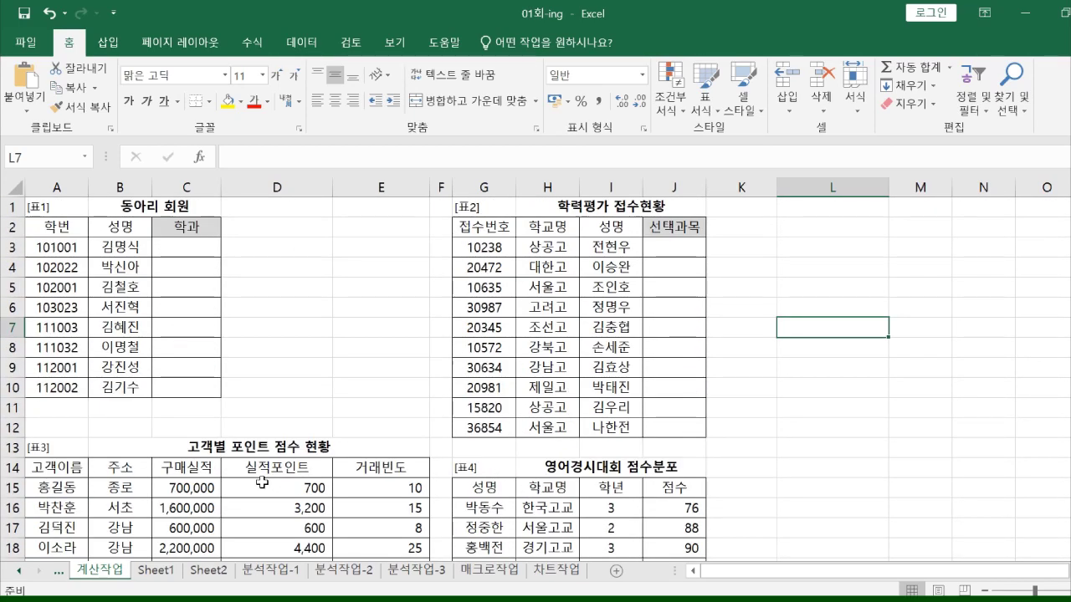
click(202, 247)
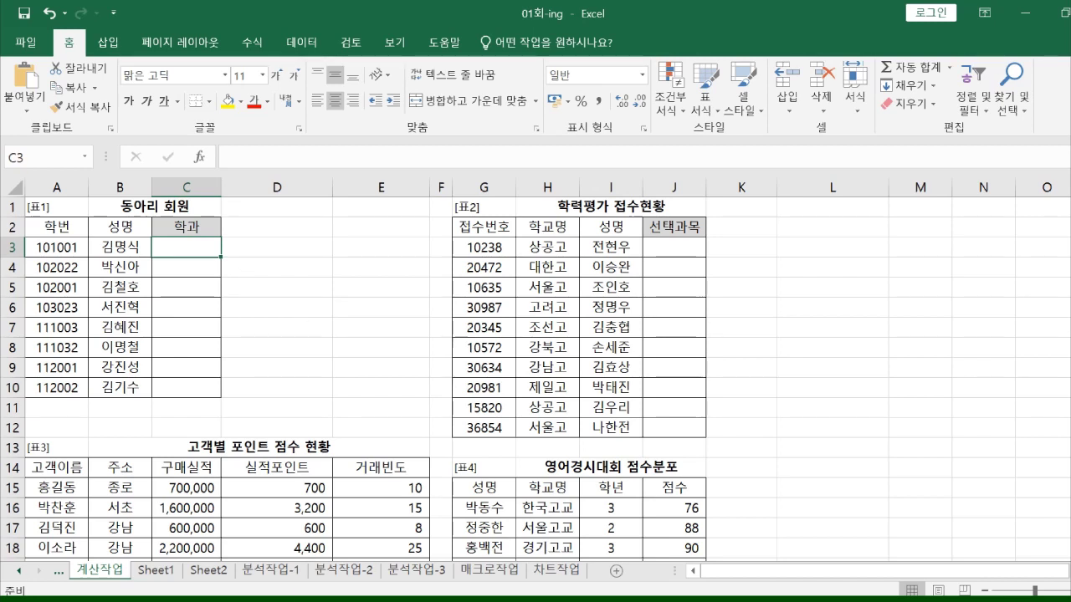
Step: In File Explorer, go to drive D:, folder 2020학년도 수업\엑셀, and open the document 컴활2급문제)모의고사01회-계산작업
key(super+e)
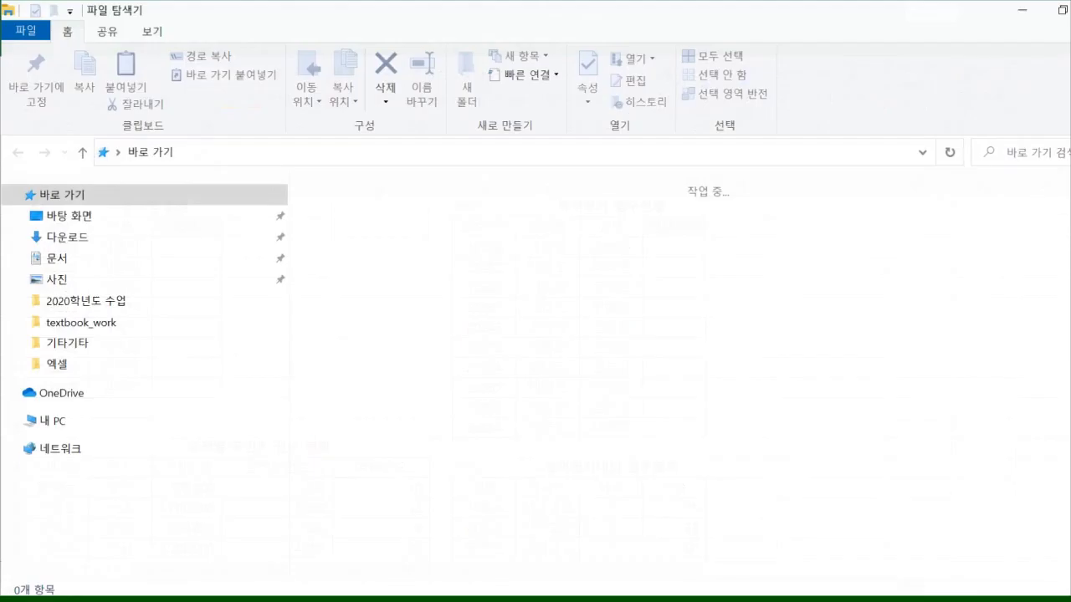
scroll(153, 553, down, 2)
click(148, 533)
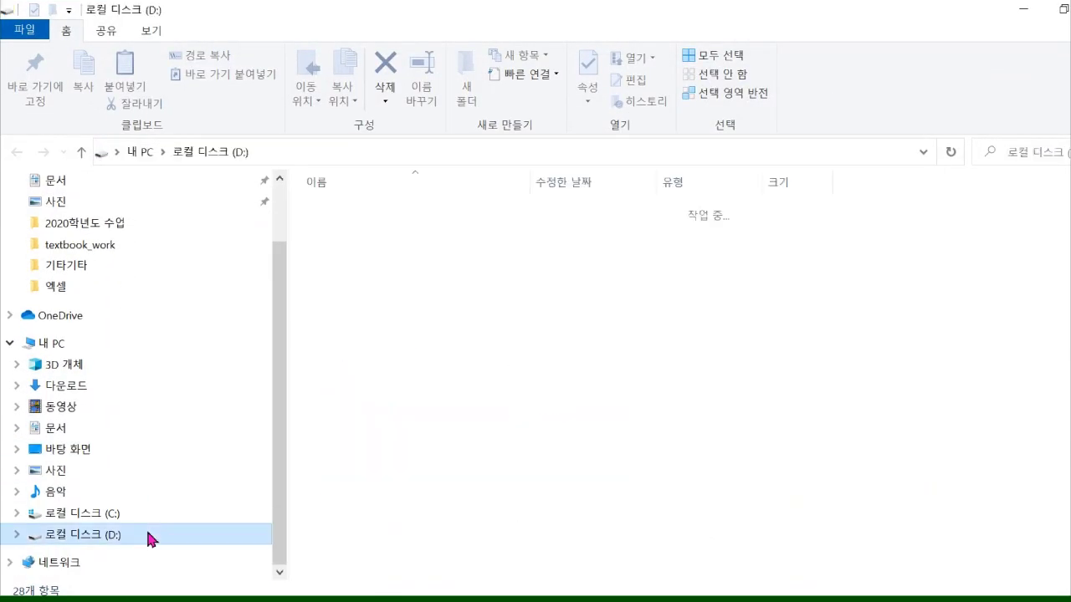
double_click(406, 246)
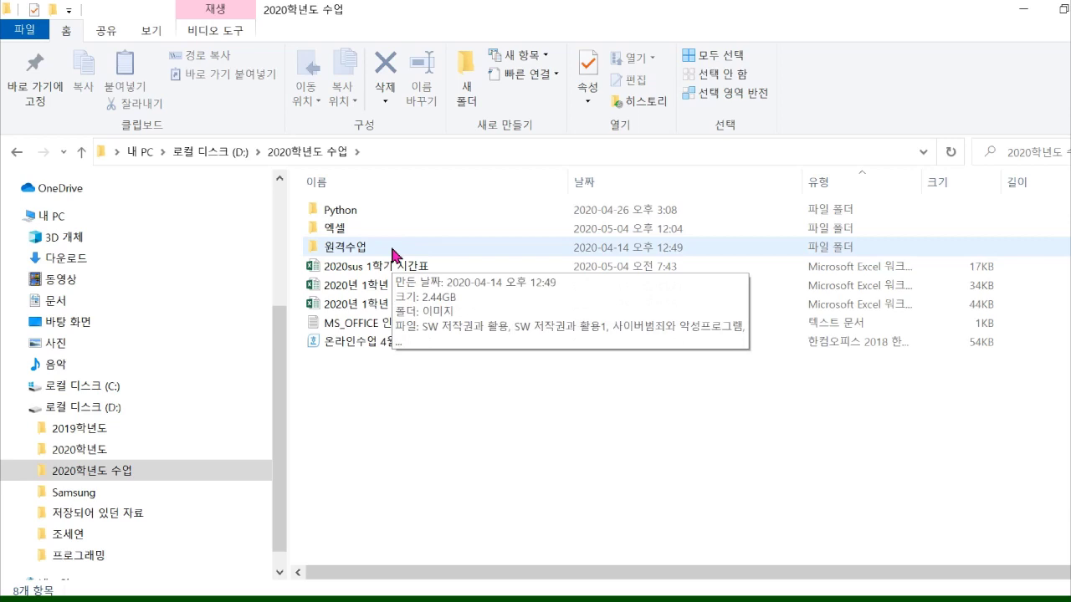
double_click(393, 231)
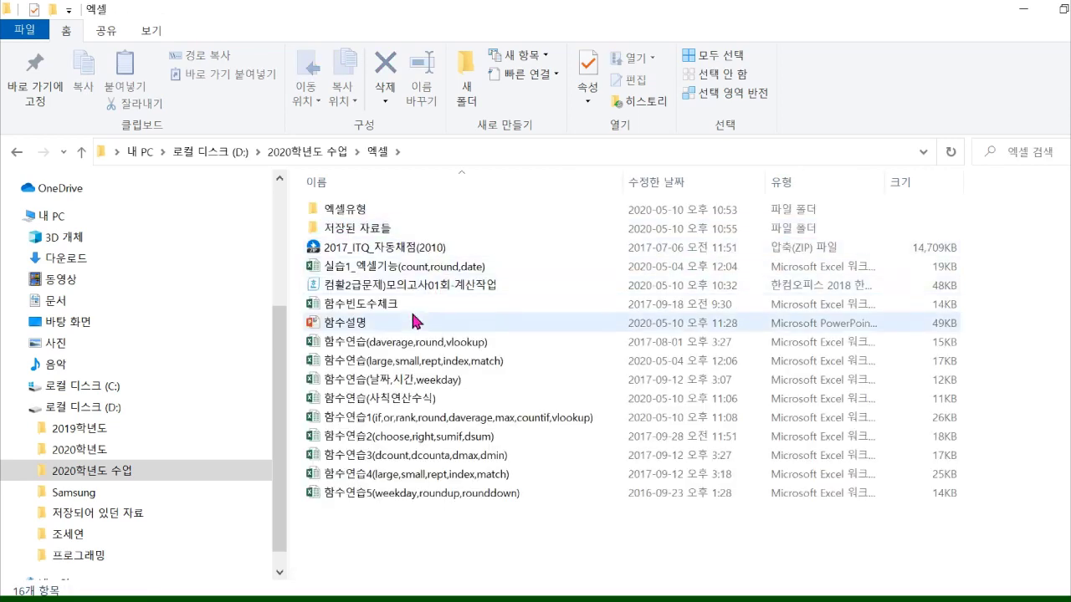
click(422, 285)
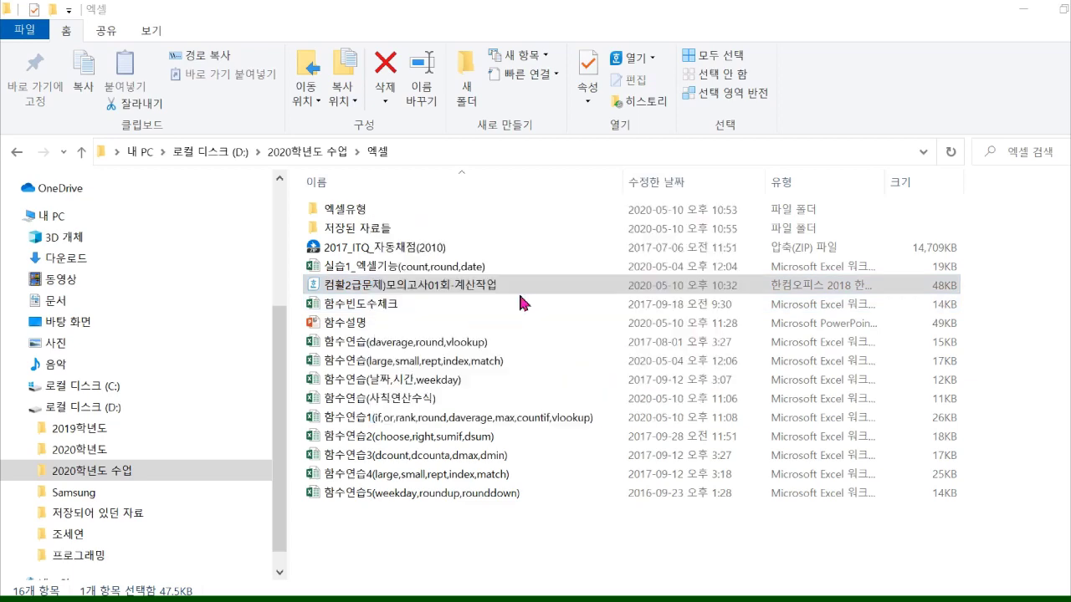
Step: Read problem 1 in the question document, highlighting its student-number condition and the required IF and RIGHT functions
scroll(547, 335, up, 3)
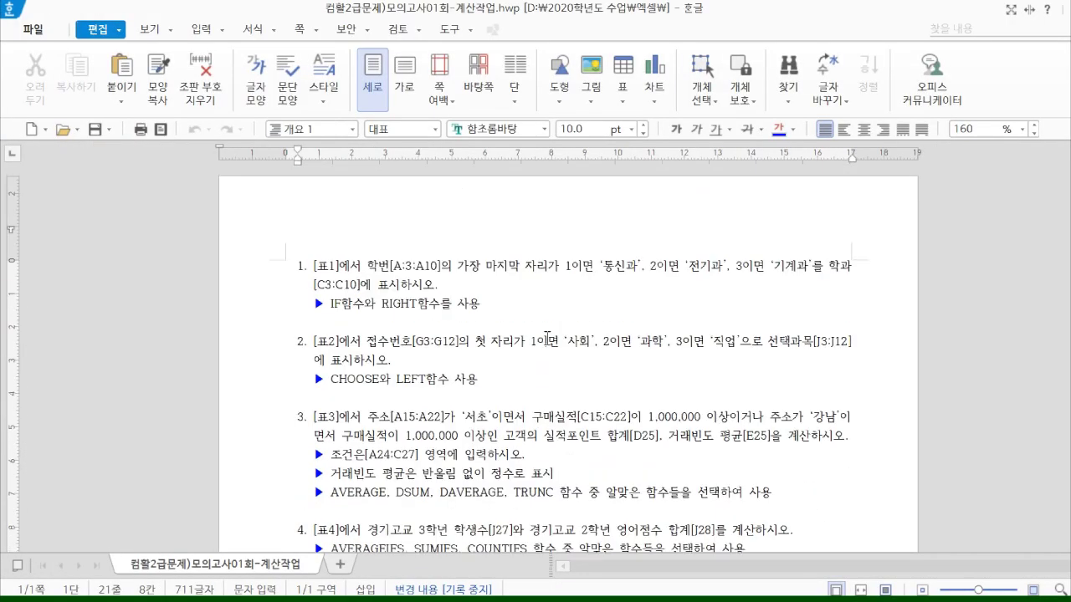
drag(311, 266, 772, 289)
click(451, 327)
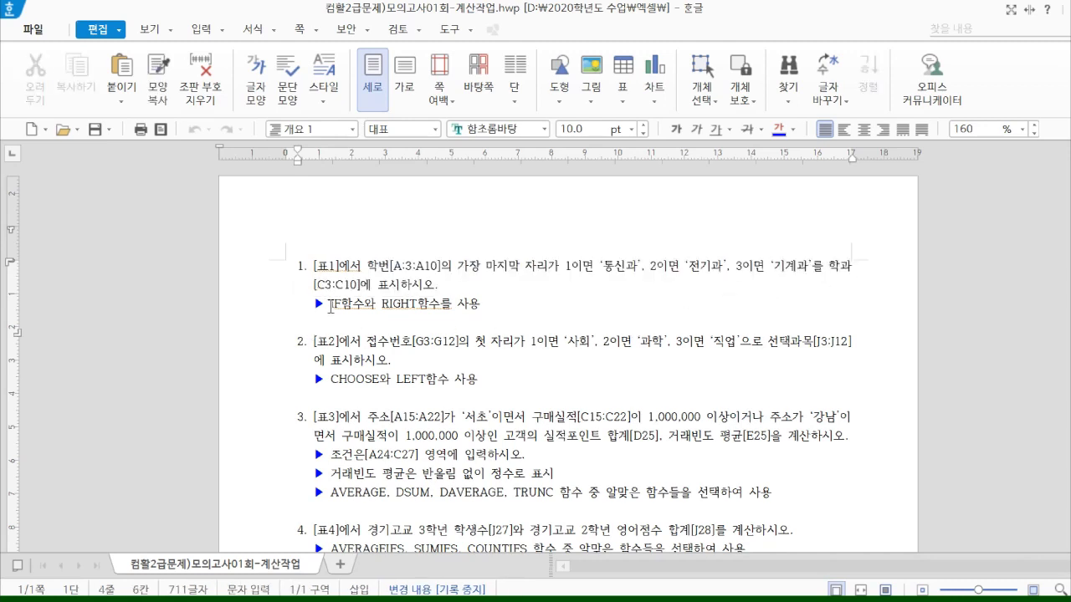
drag(330, 305, 297, 263)
click(445, 328)
drag(329, 292, 438, 310)
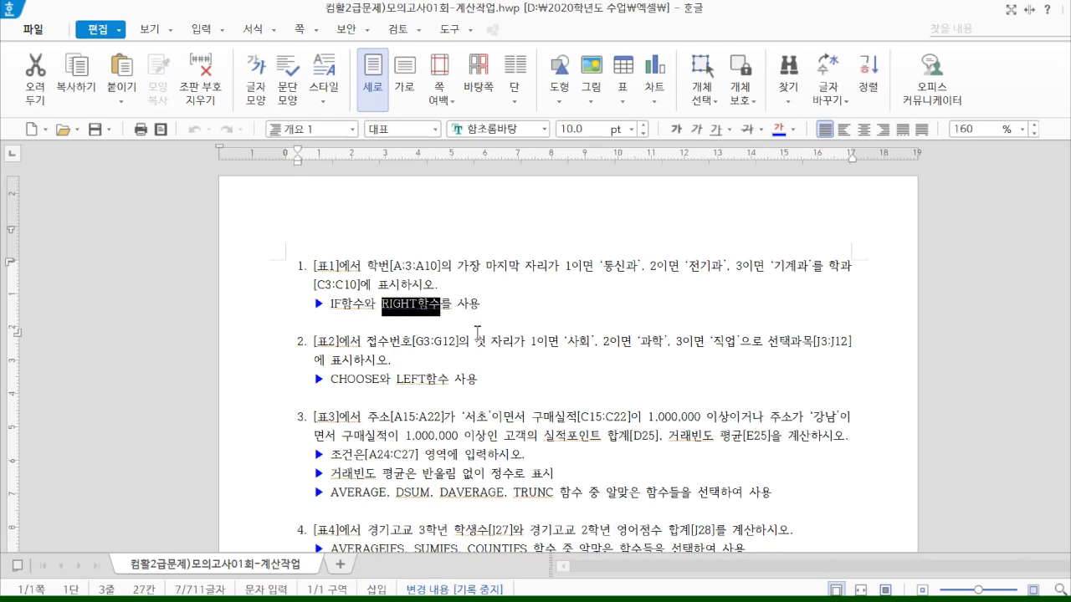
click(468, 326)
drag(366, 266, 585, 267)
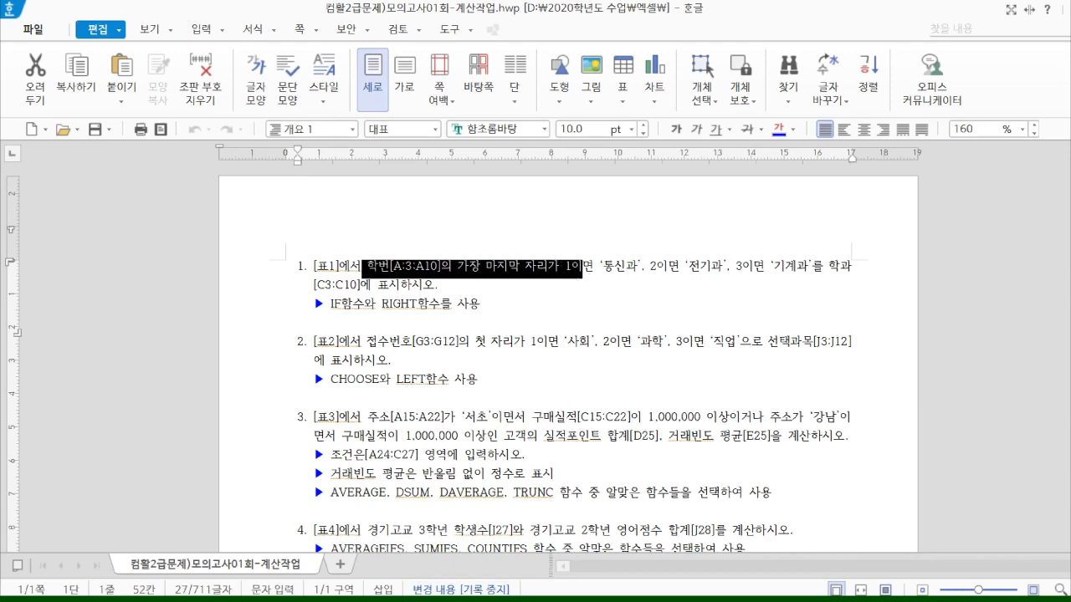
Step: Switch to the 01회-ing workbook in Excel and select cell C3 in the 학과 column of table 1
mouse_move(351, 592)
click(219, 574)
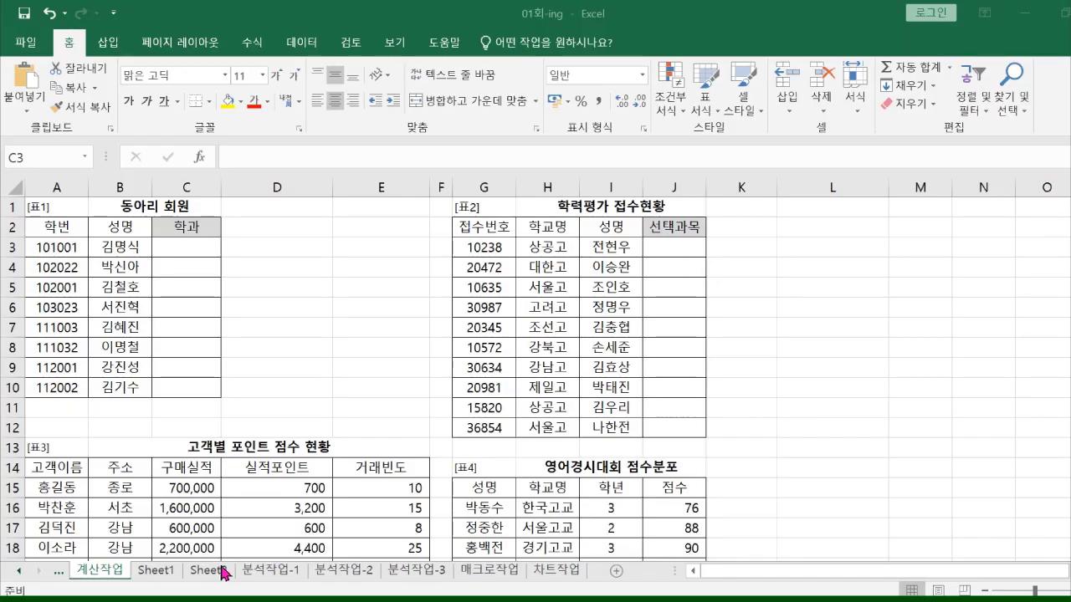
click(353, 312)
click(199, 247)
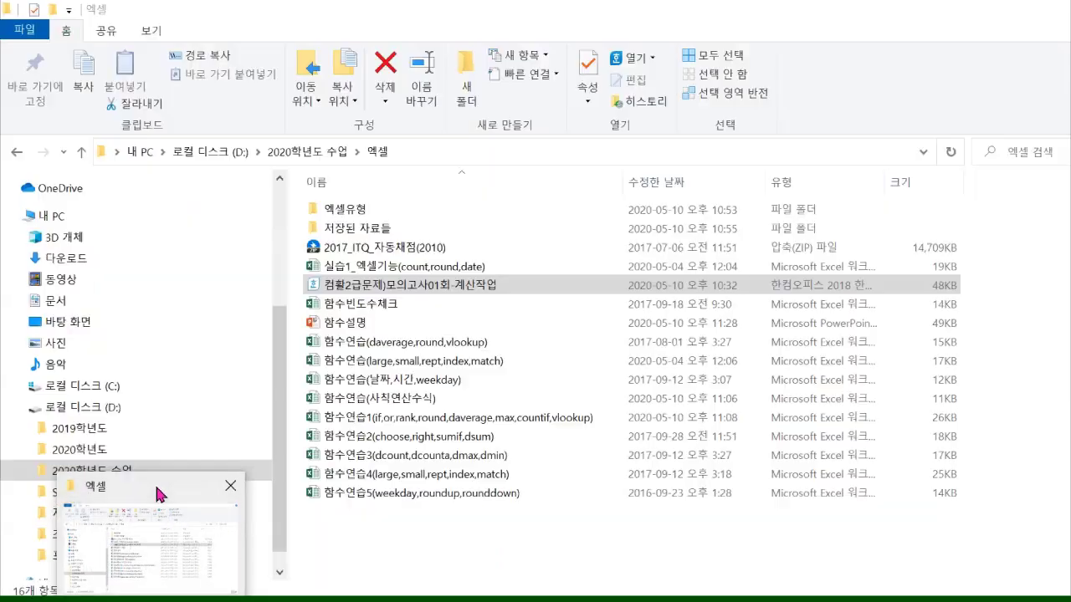
Step: Switch to the 엑셀 folder in File Explorer and open the workbook 함수연습1(if,or,rank,round,daverage,max,countif,vlookup)
click(159, 494)
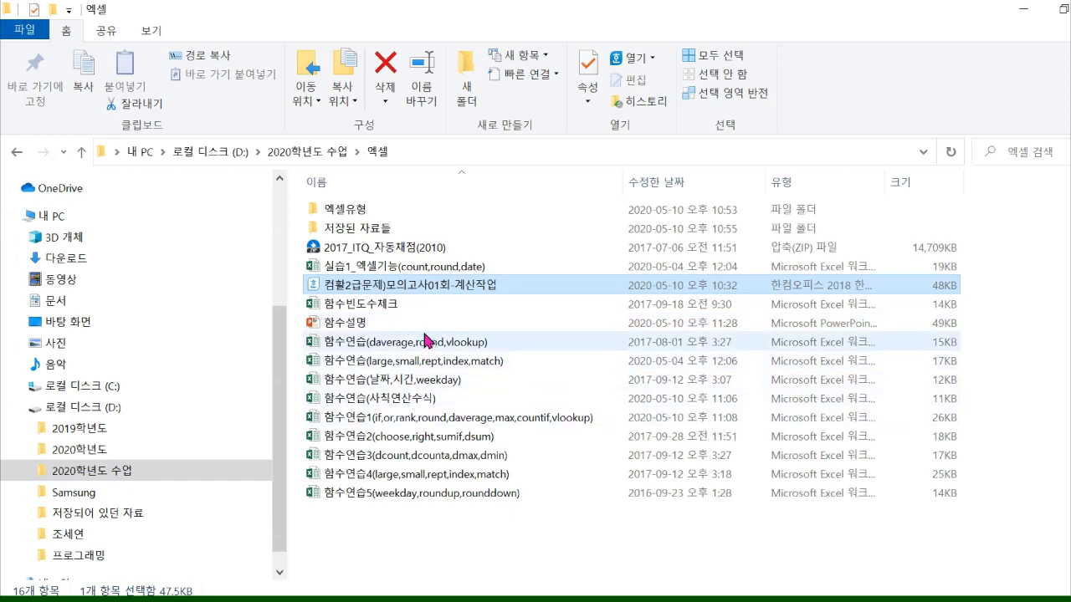
double_click(420, 419)
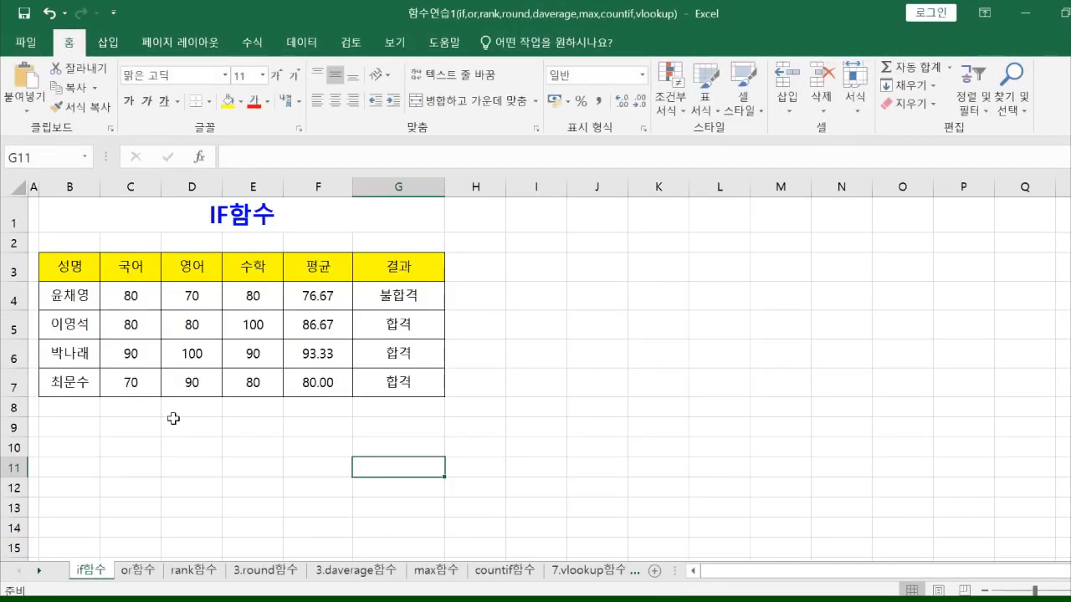
click(224, 445)
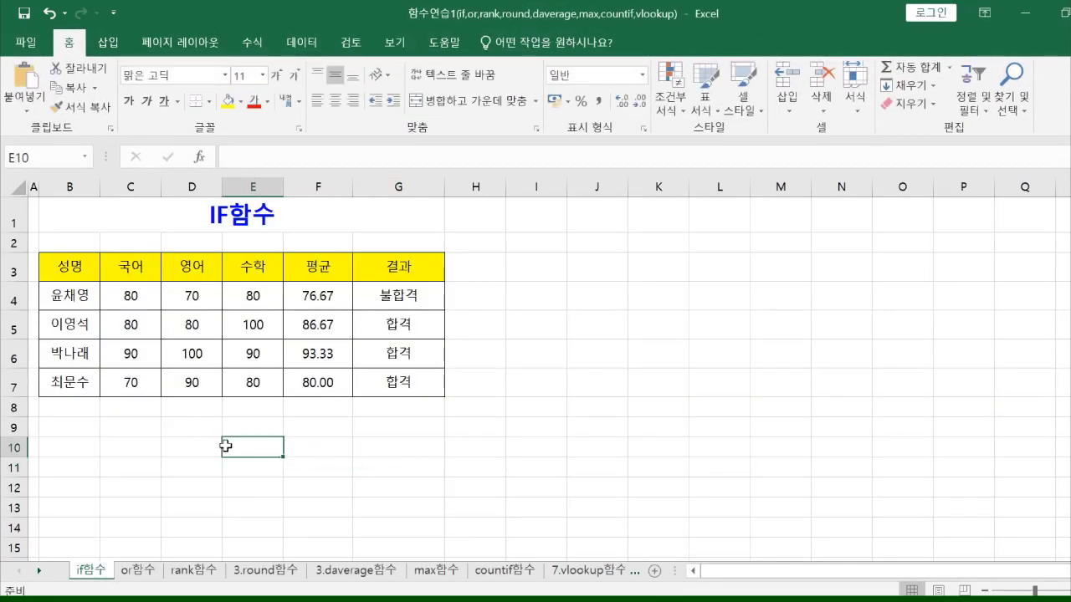
Step: Examine the IF formula in the first 결과 cell, G4, leaving it unedited
click(420, 304)
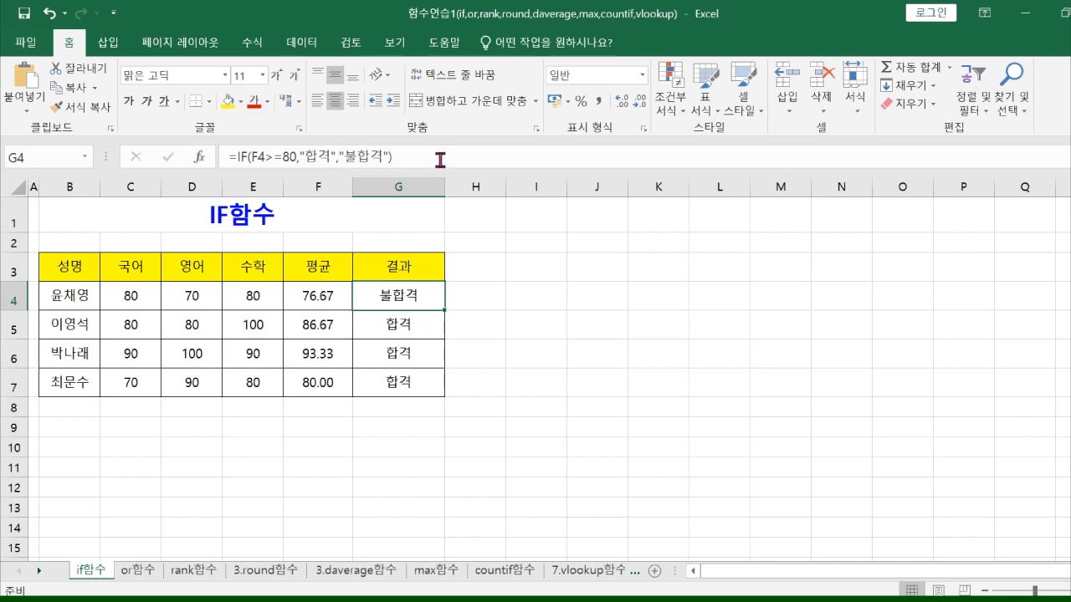
drag(442, 157, 237, 157)
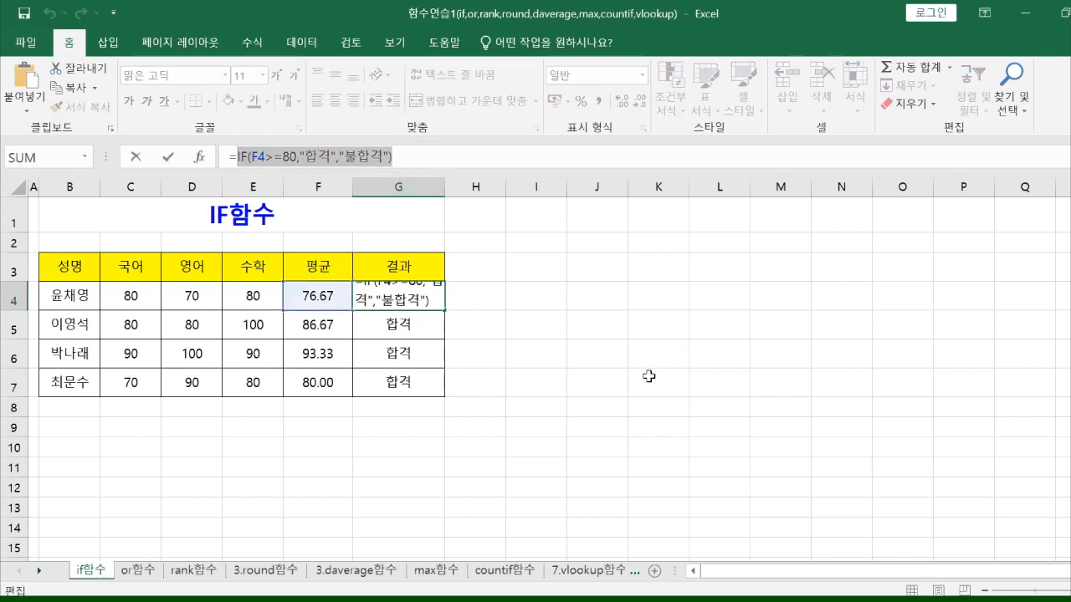
key(Escape)
click(542, 360)
Step: Check the cell address and formula of the first 평균 cell, which the IF condition refers to
click(346, 298)
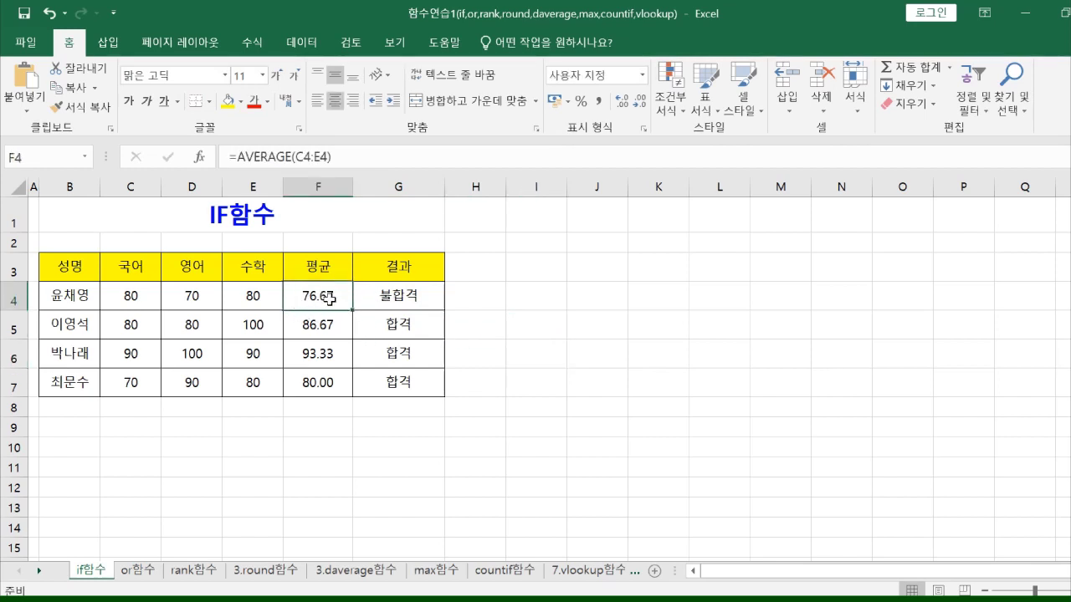
click(17, 157)
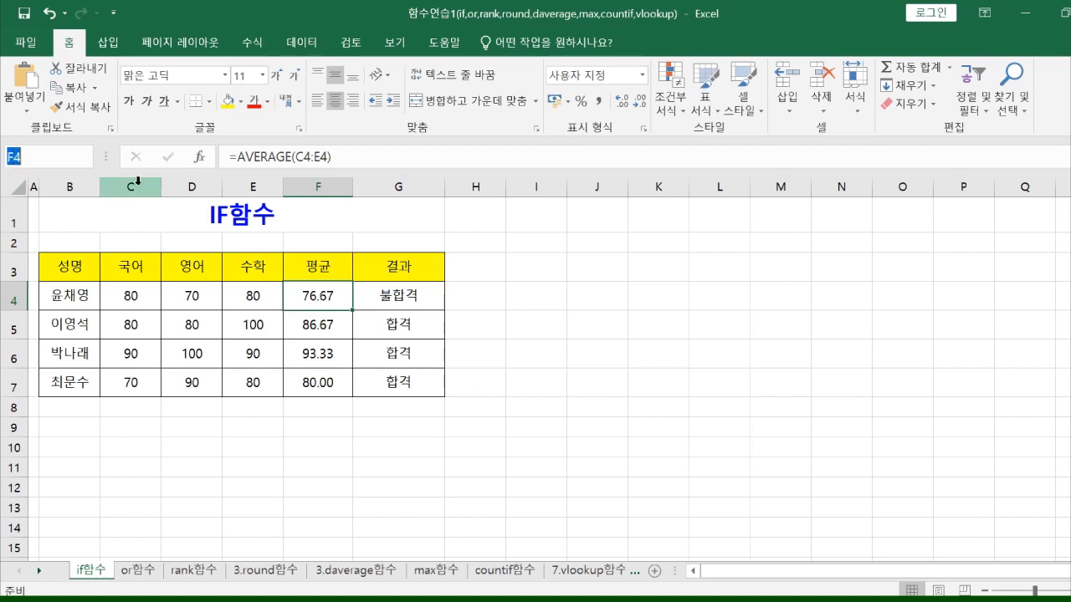
click(490, 301)
click(354, 304)
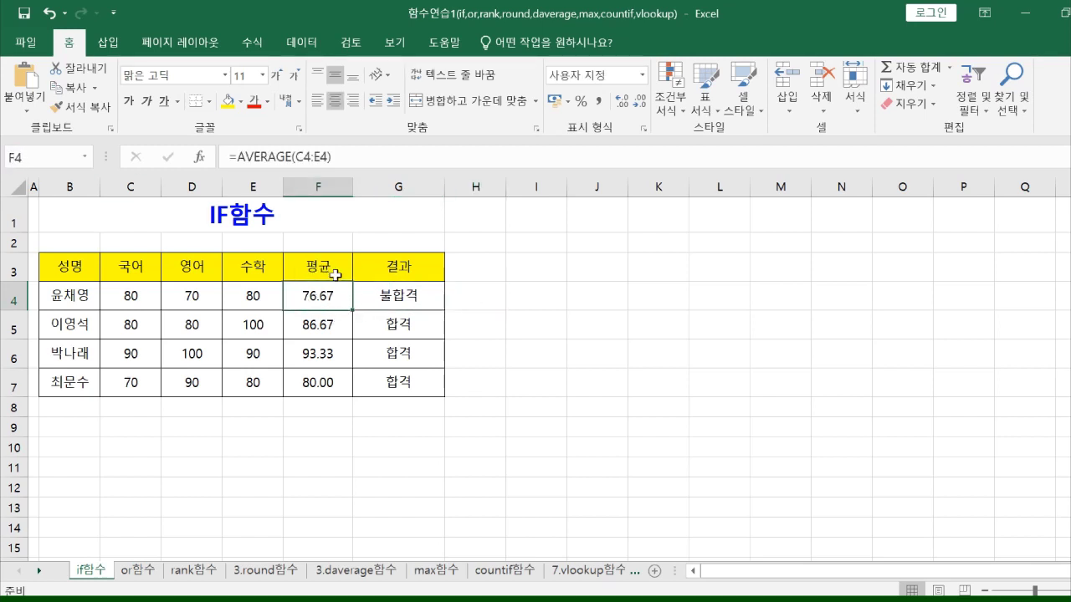
Step: Open the IF formula of the first 결과 cell, G4, and magnify it to 300% with Magnifier
click(418, 300)
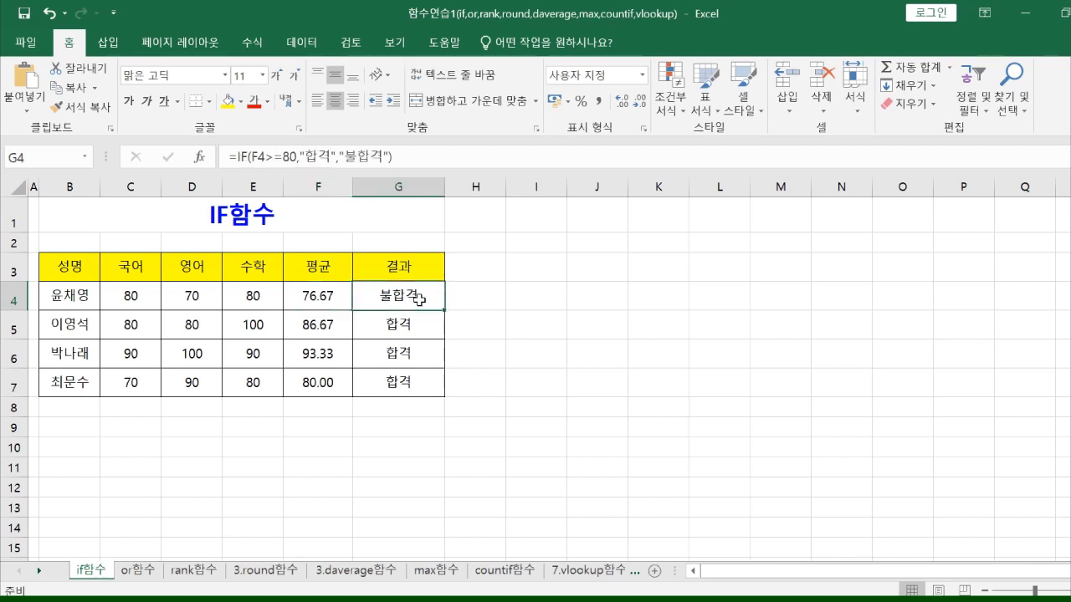
click(274, 157)
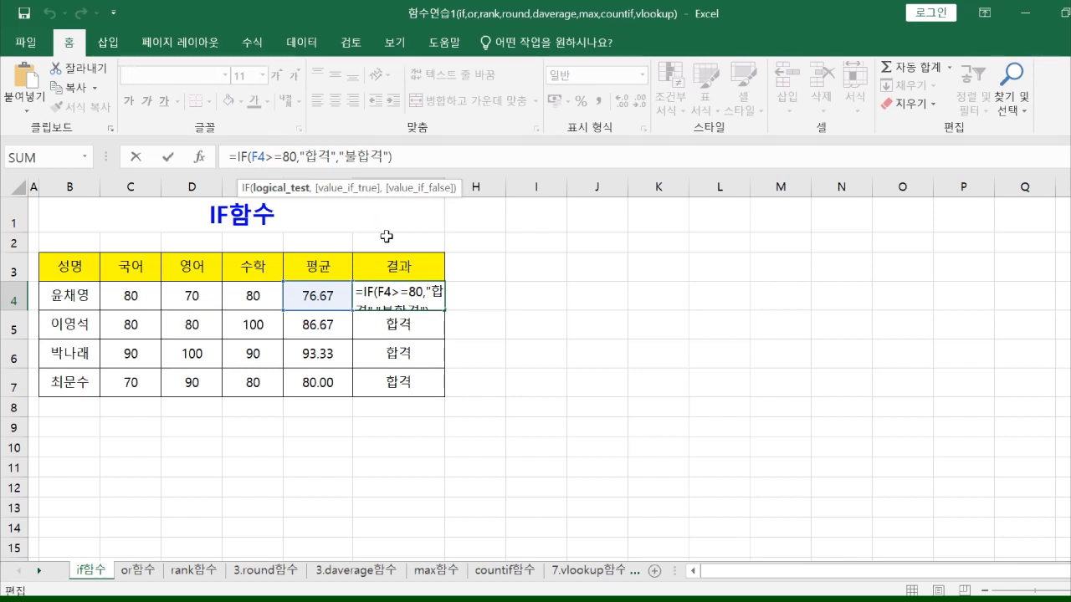
text(+)
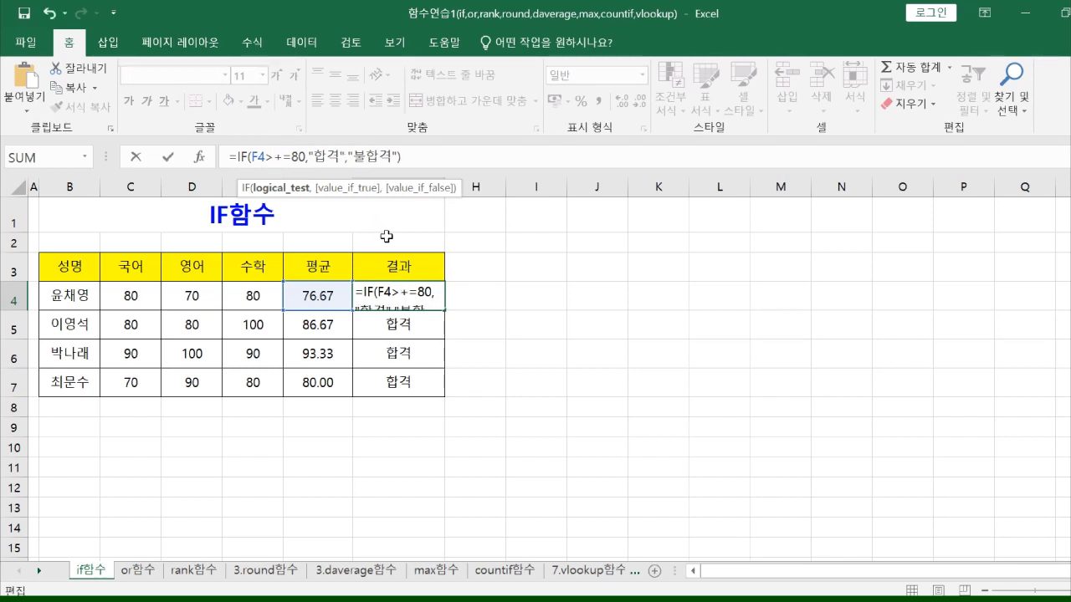
key(ctrl+z)
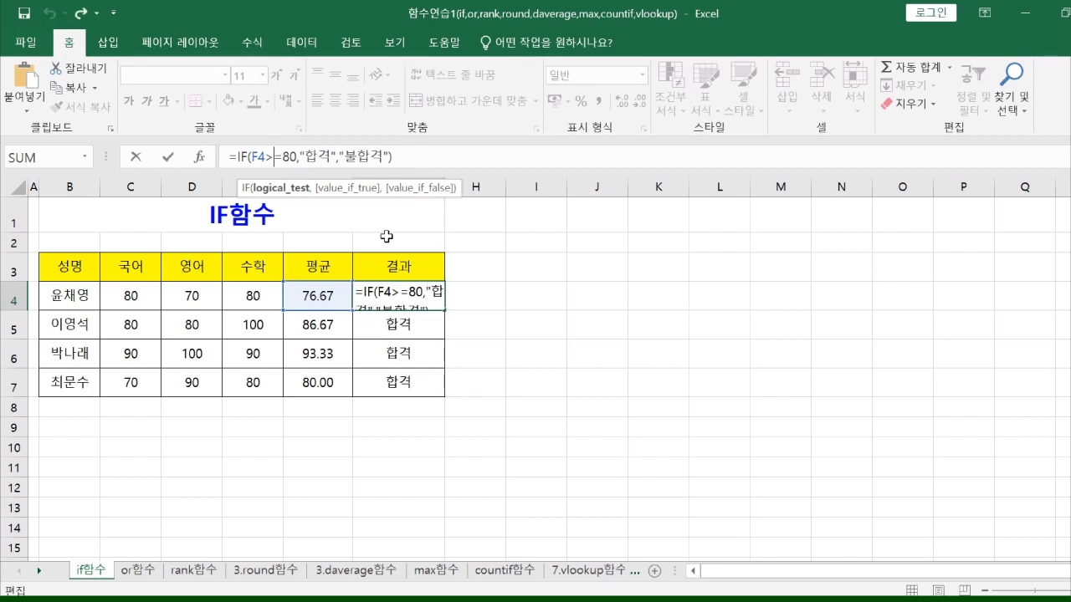
key(super+plus)
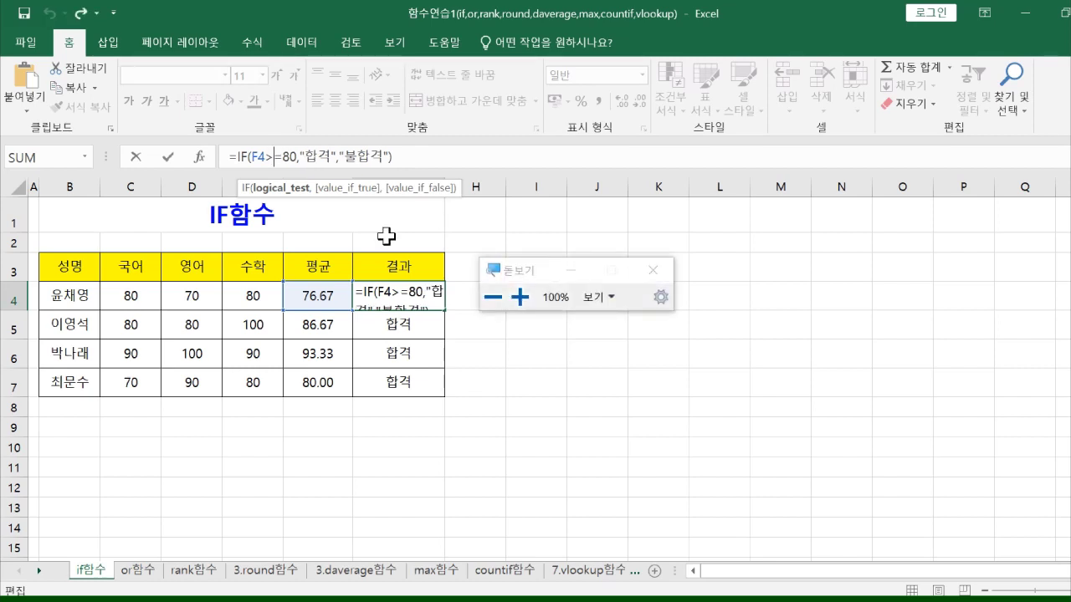
click(519, 297)
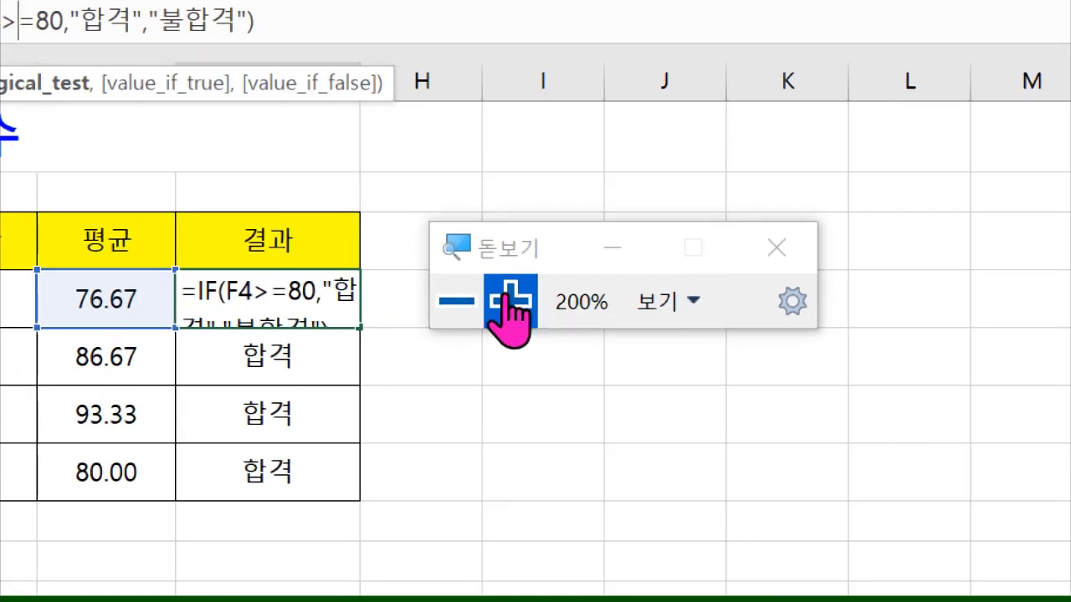
drag(145, 150, 661, 398)
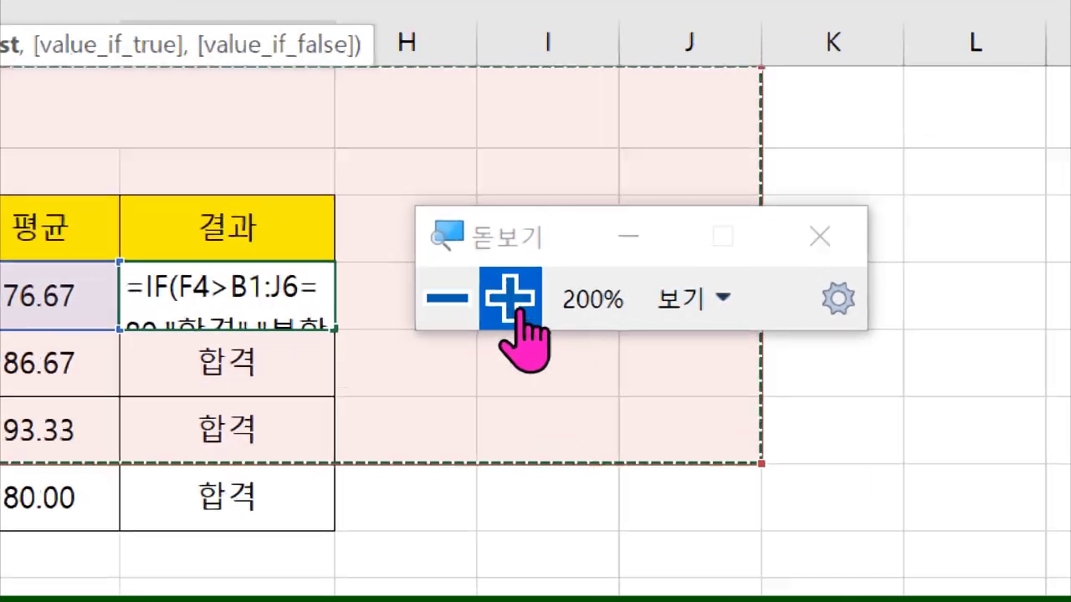
click(505, 311)
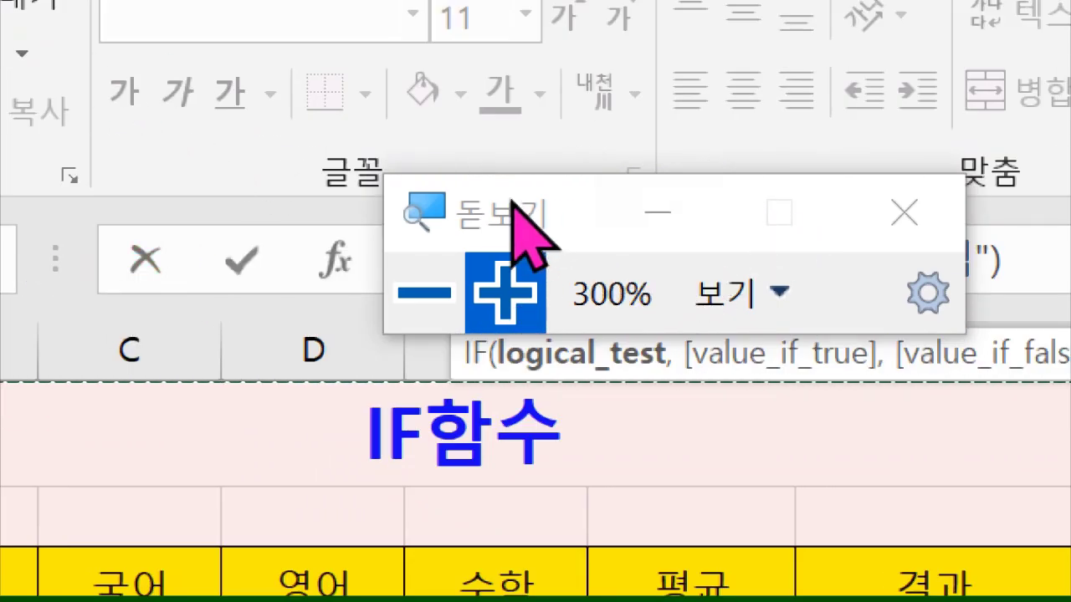
drag(516, 210, 826, 40)
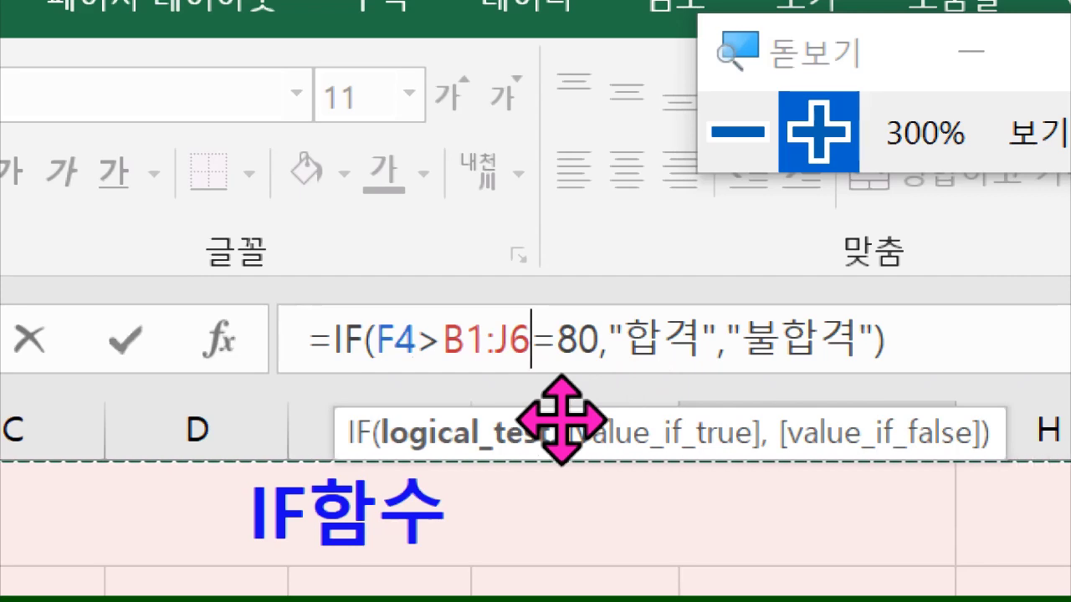
Step: Remove the stray B1:J6 reference from the condition of the IF formula in G4
key(BackSpace)
key(BackSpace)
key(BackSpace)
key(BackSpace)
key(BackSpace)
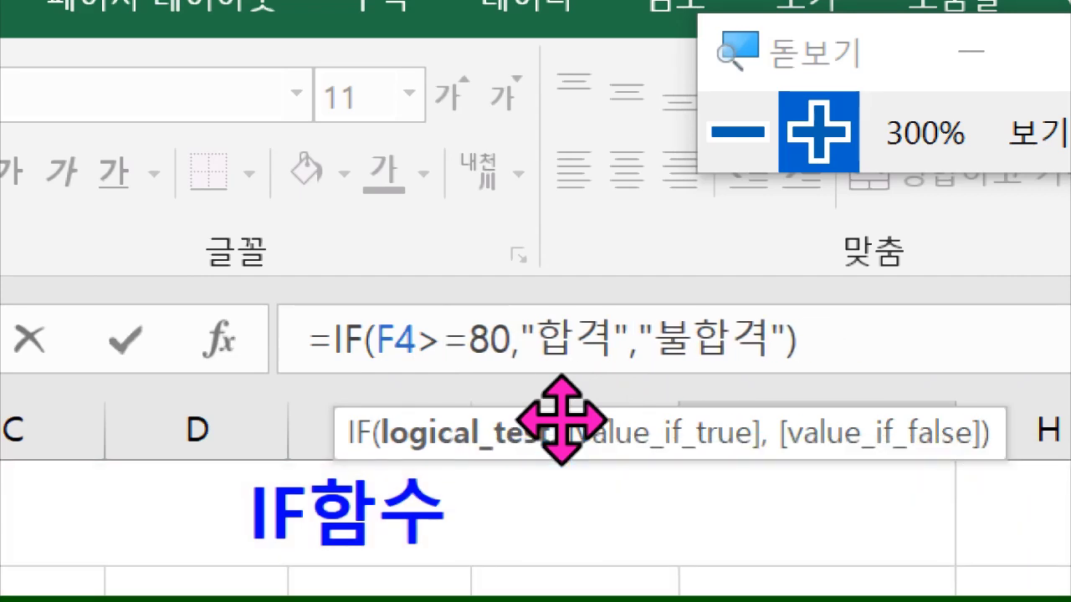
Step: Reset the magnification to 100% and close Magnifier, committing the formula =IF(F4>=80,"합격","불합격") in G4
click(719, 138)
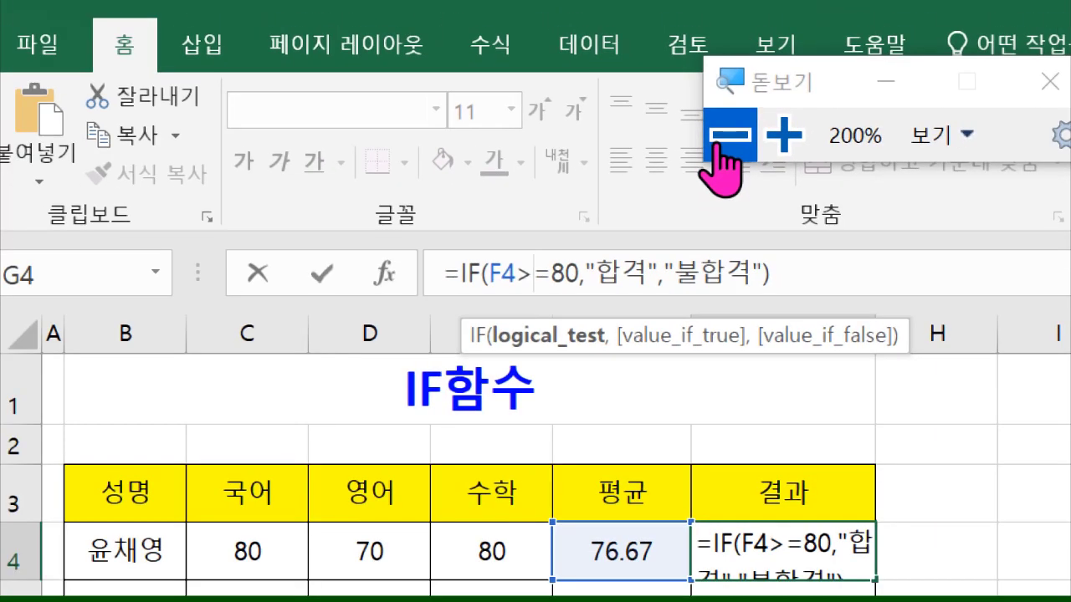
click(717, 140)
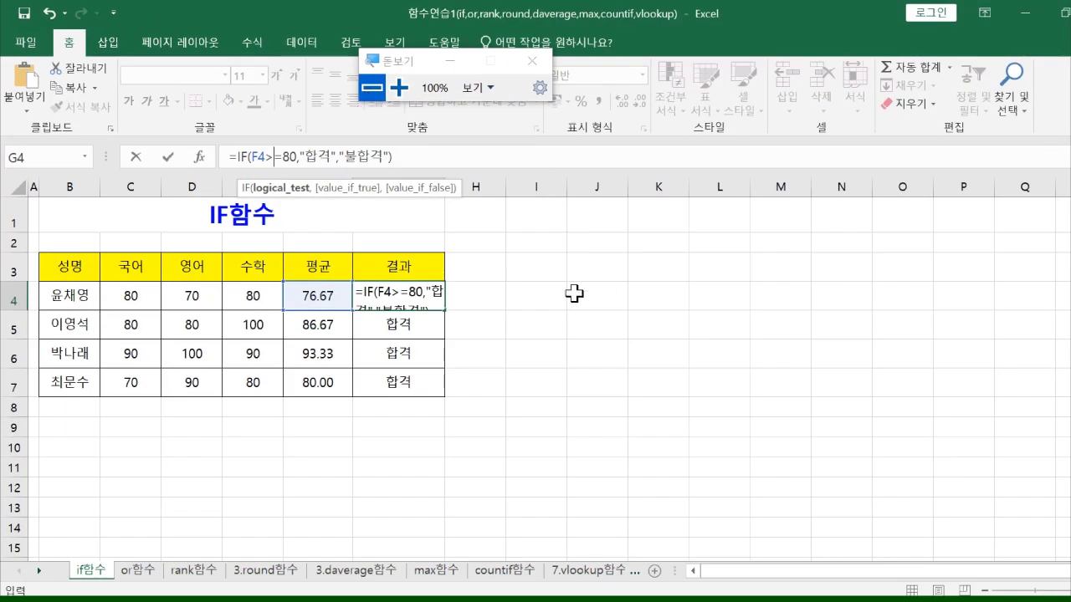
click(536, 67)
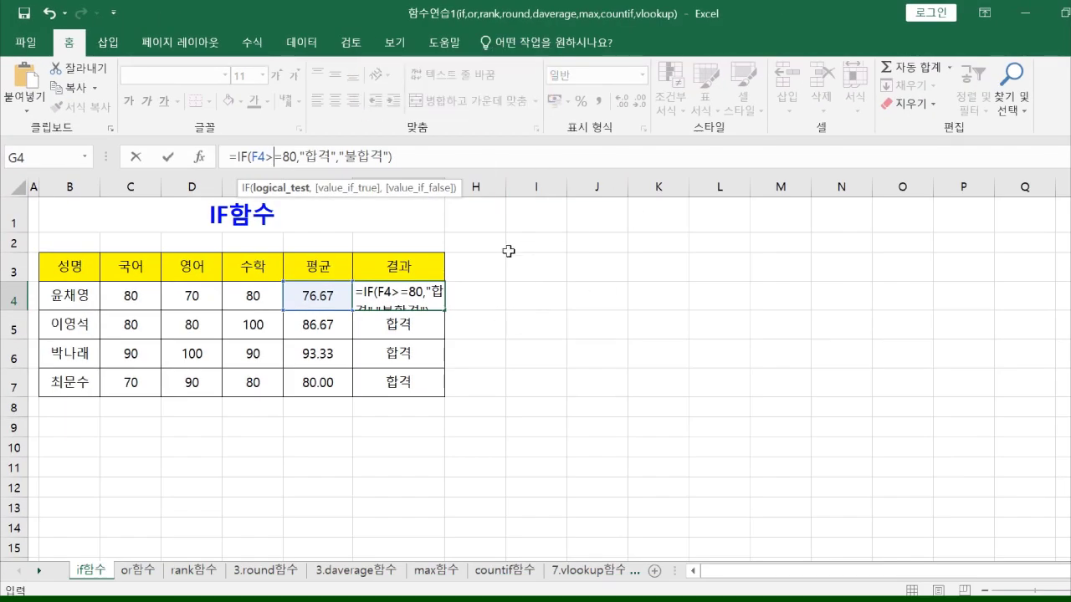
click(415, 161)
key(Return)
click(421, 299)
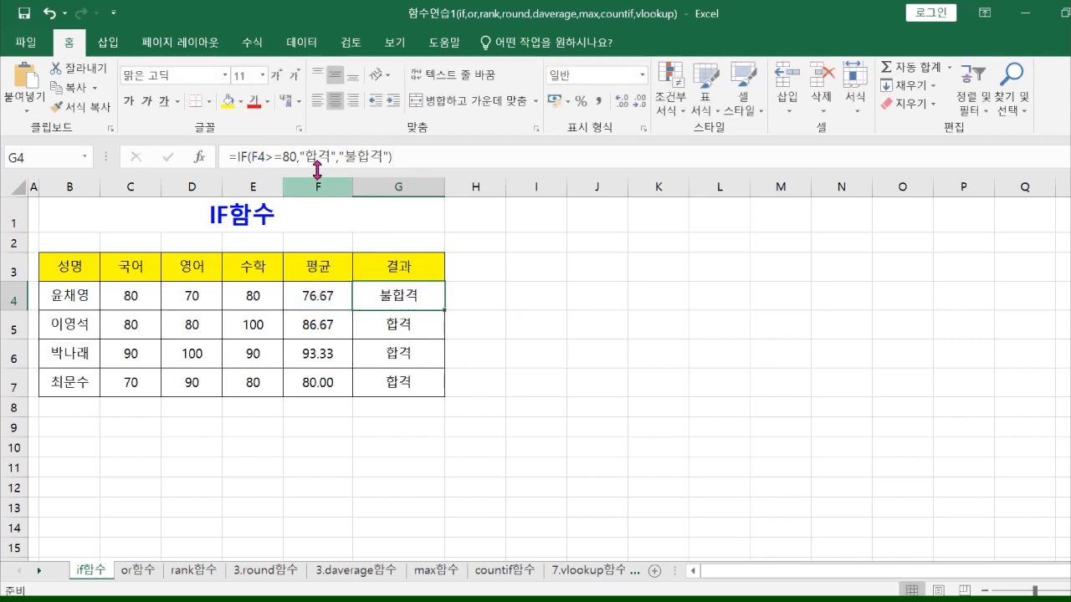
Step: Examine the condition and the true and false arguments of the IF formula in G4, leaving it unedited
click(249, 159)
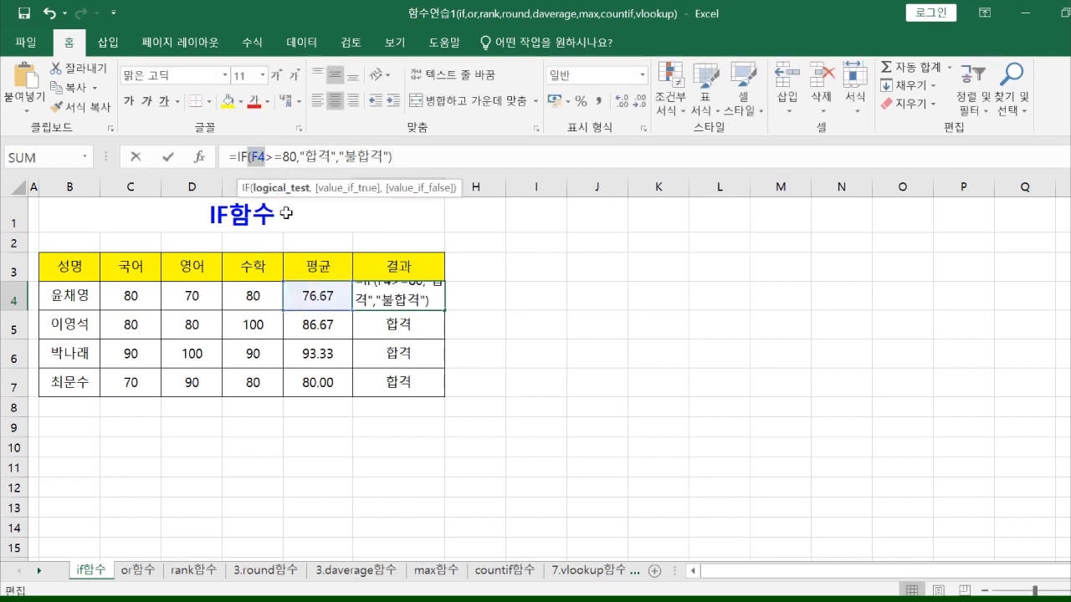
drag(297, 159, 251, 157)
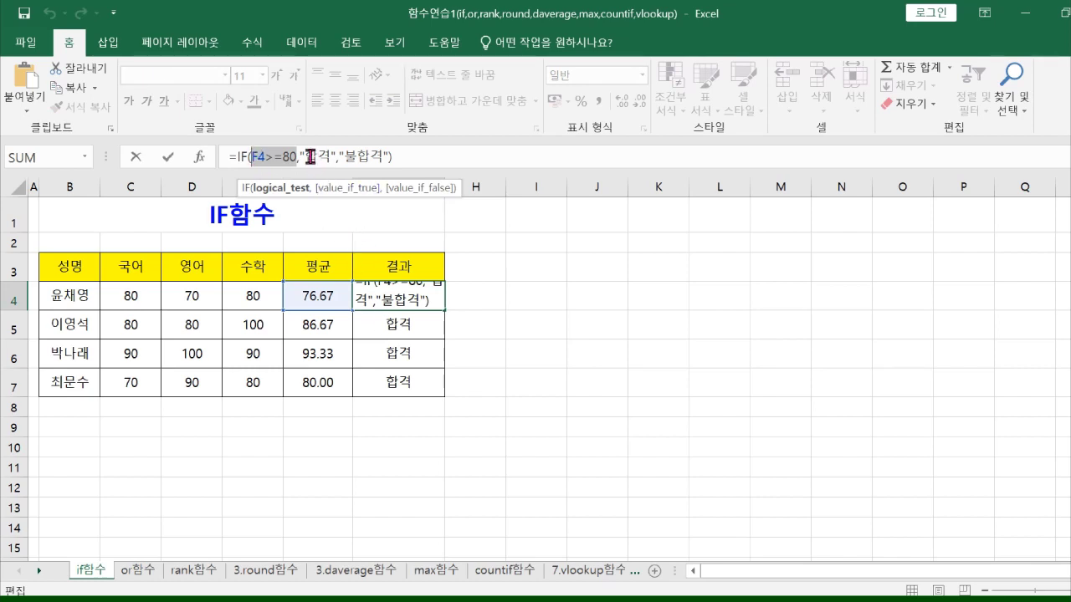
drag(300, 158, 388, 159)
click(532, 359)
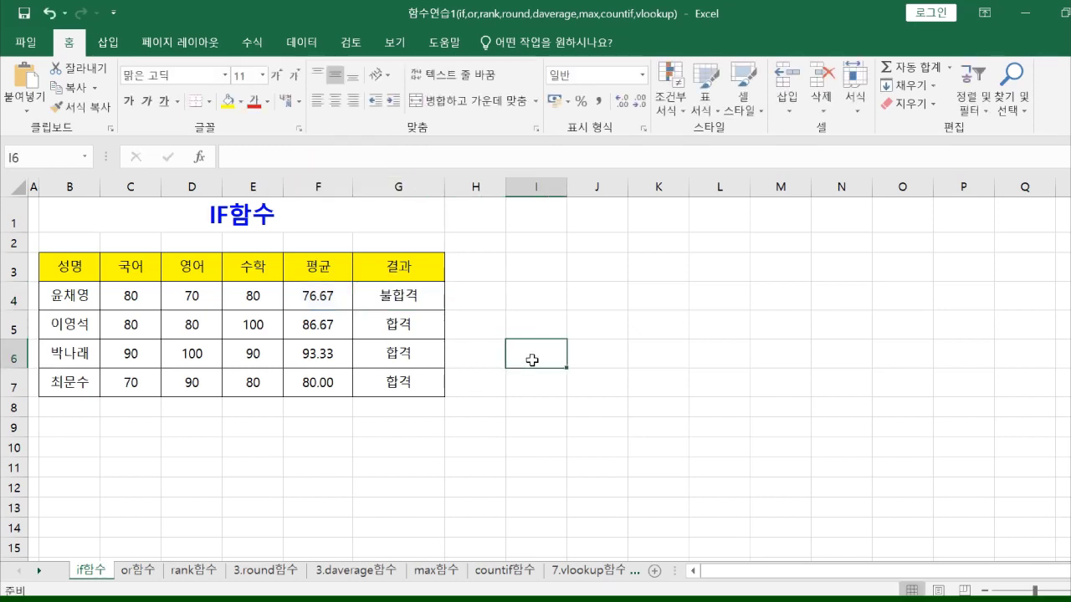
click(396, 296)
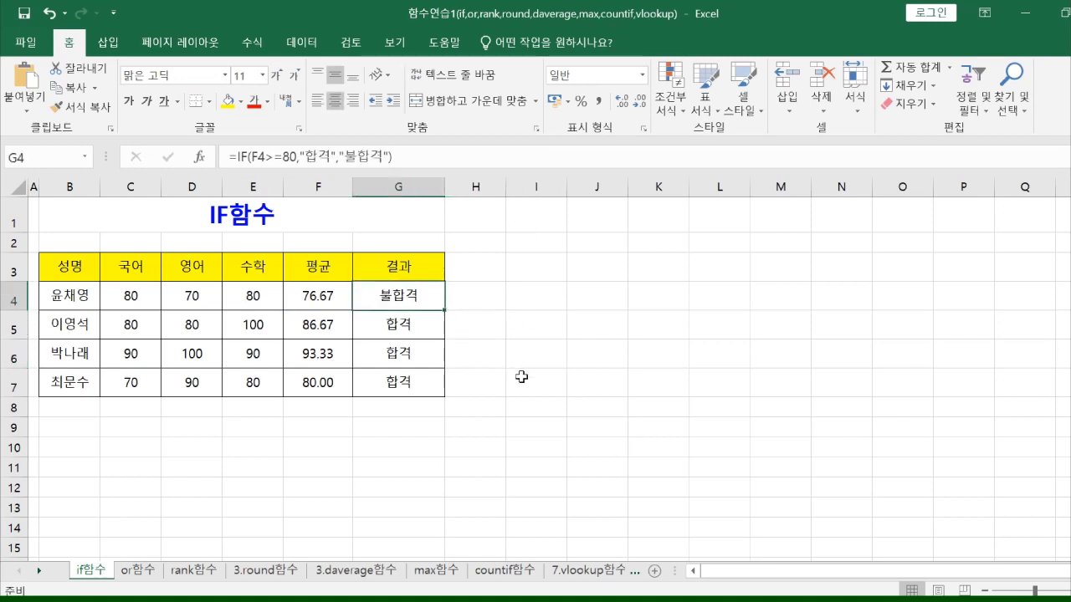
Step: Switch to the 함수설명 presentation in PowerPoint and run the slide show from the current slide
key(alt+Tab)
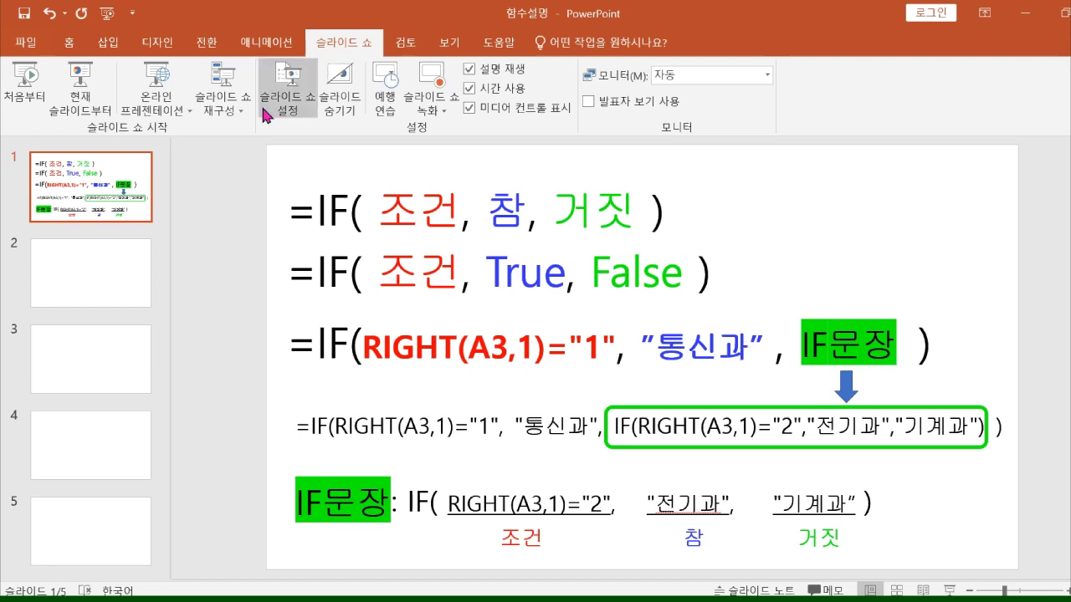
click(101, 116)
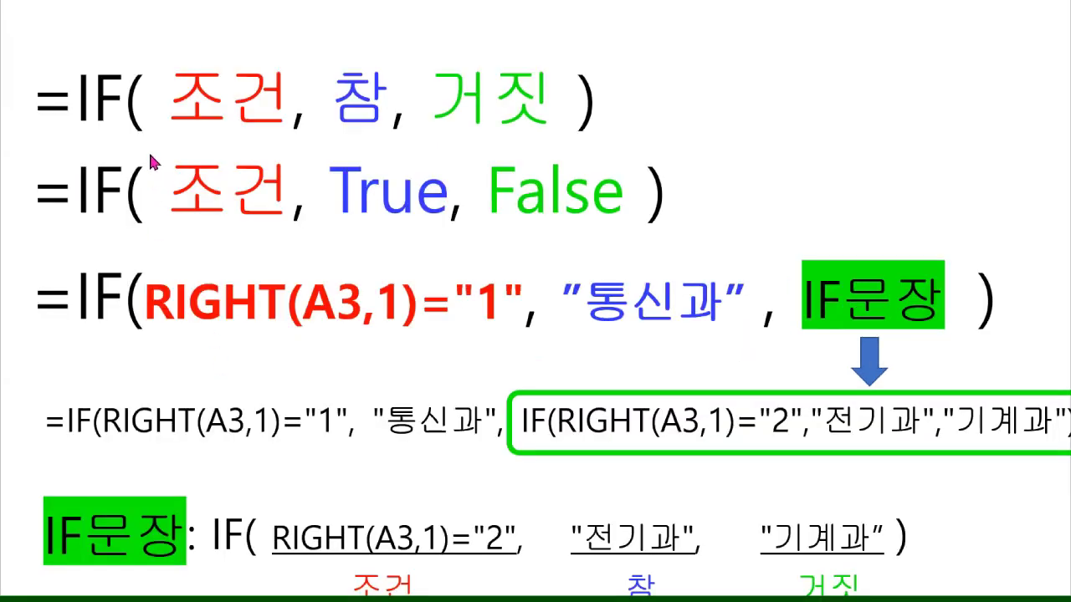
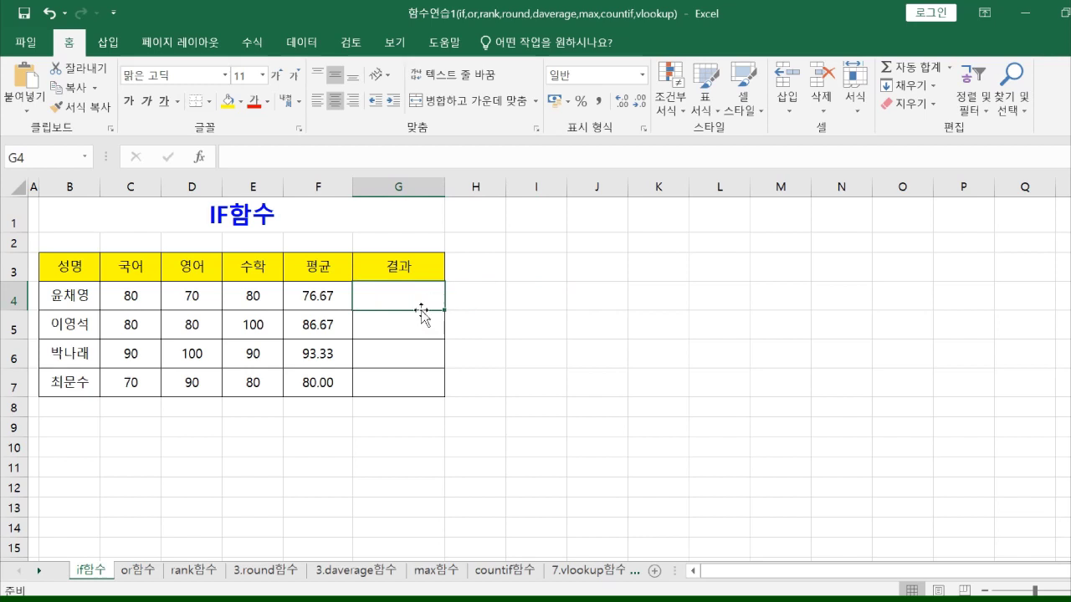
Step: Start a new IF function in the empty first 결과 cell, G4, of the if함수 sheet
click(30, 158)
click(423, 299)
click(268, 159)
text(=ㅑㄹ)
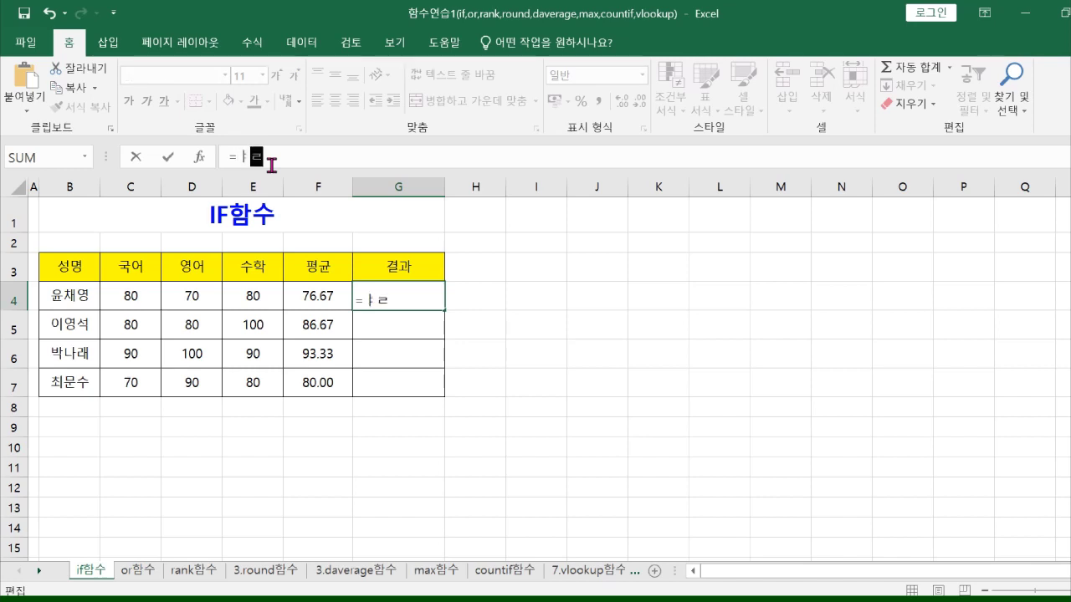
key(BackSpace)
key(BackSpace)
text(iif)
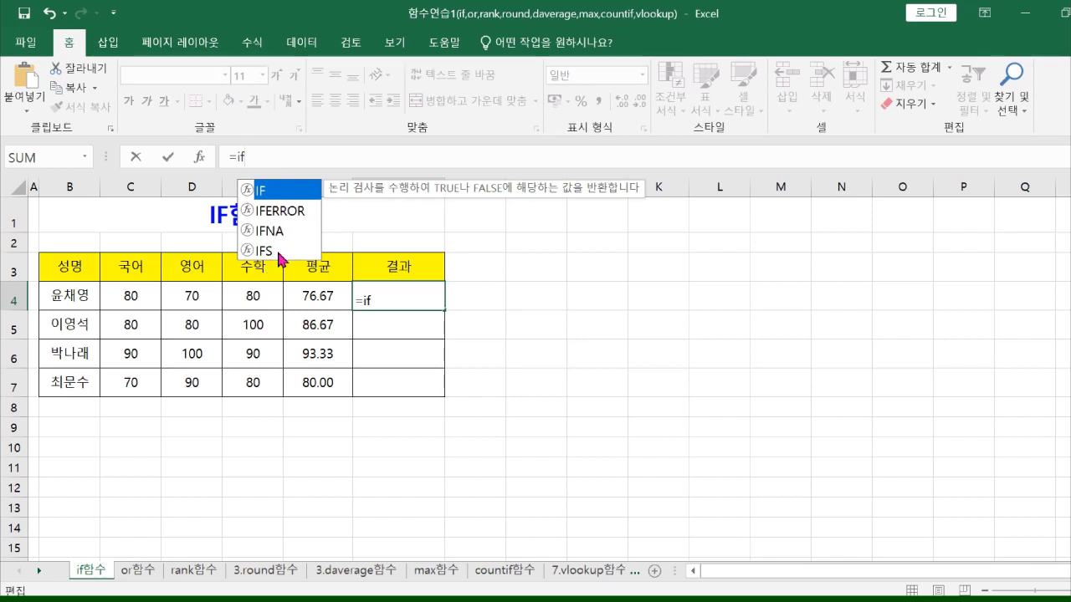
double_click(277, 192)
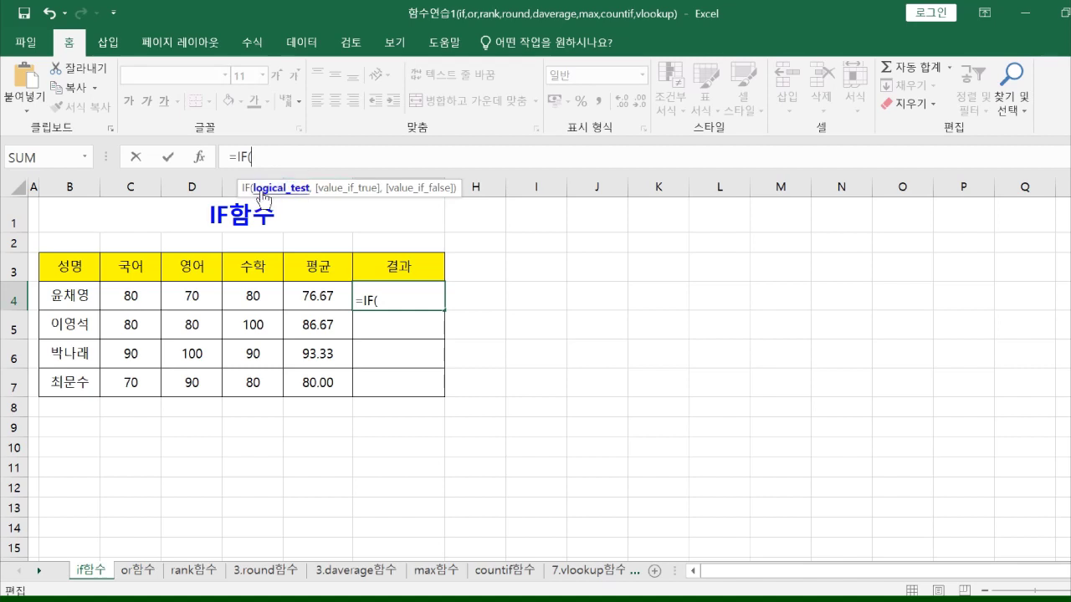
Step: Enter F4>="80" as the logical test of the IF function, using the first 평균 cell
click(308, 300)
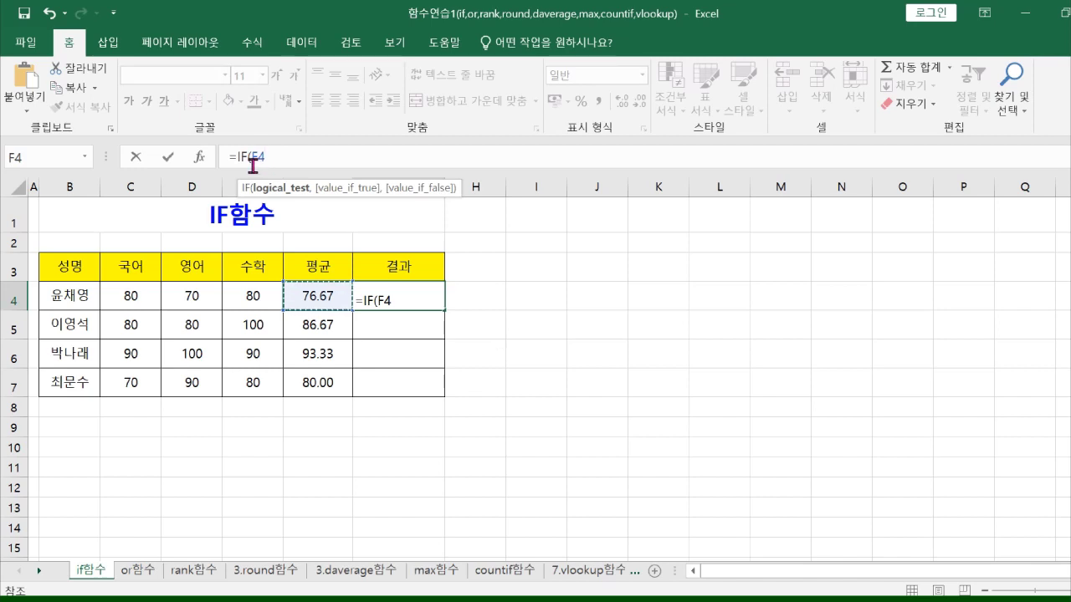
text(>=)
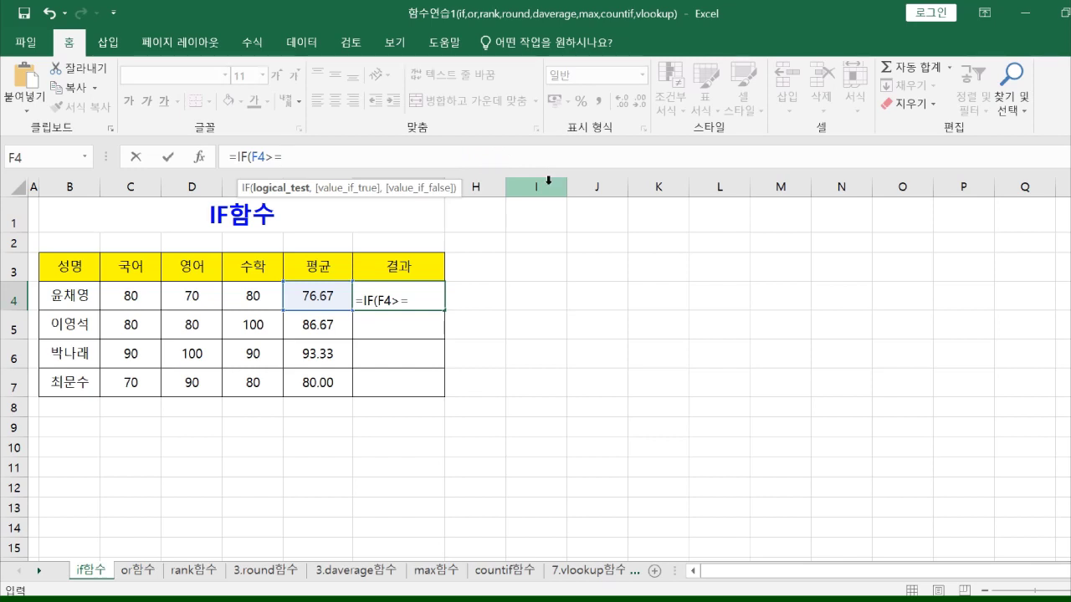
text(80)
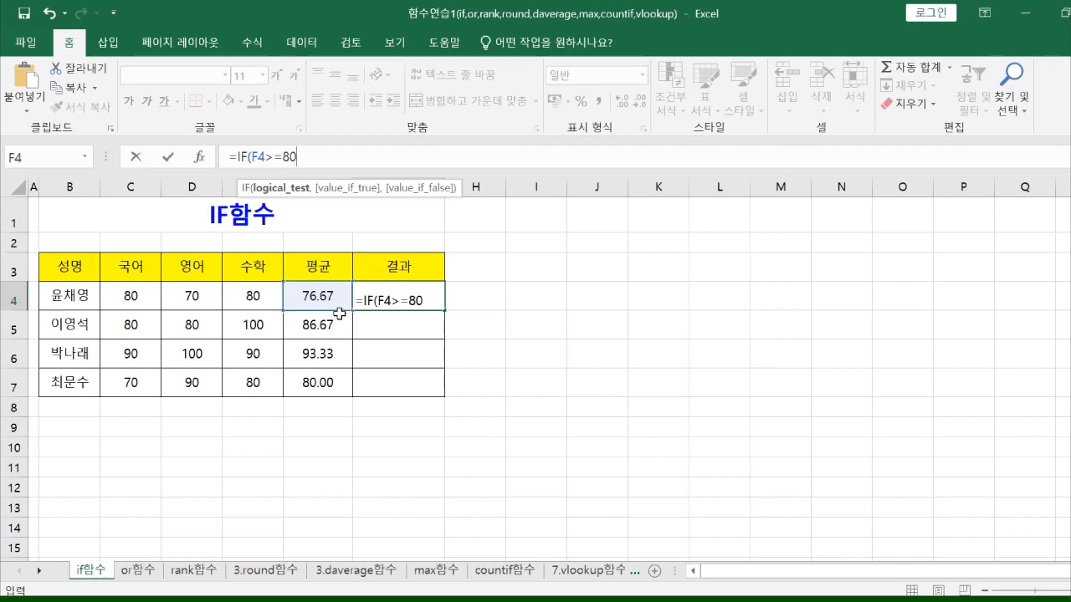
click(282, 157)
text("80)
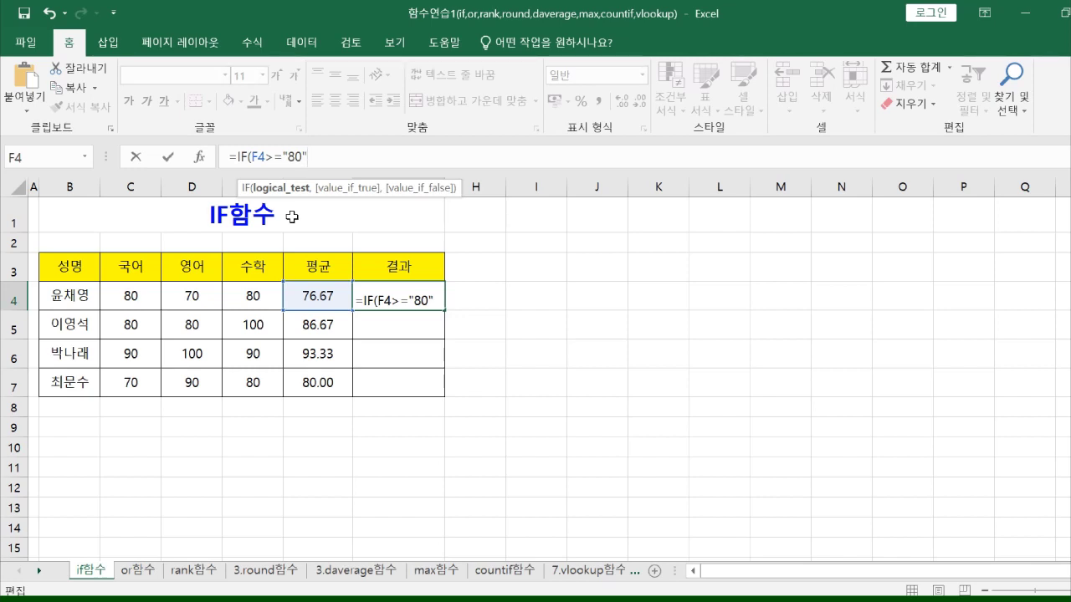
Step: Add "합격" as the true value and "불합격" as the false value, and complete the IF formula in G4
text(,)
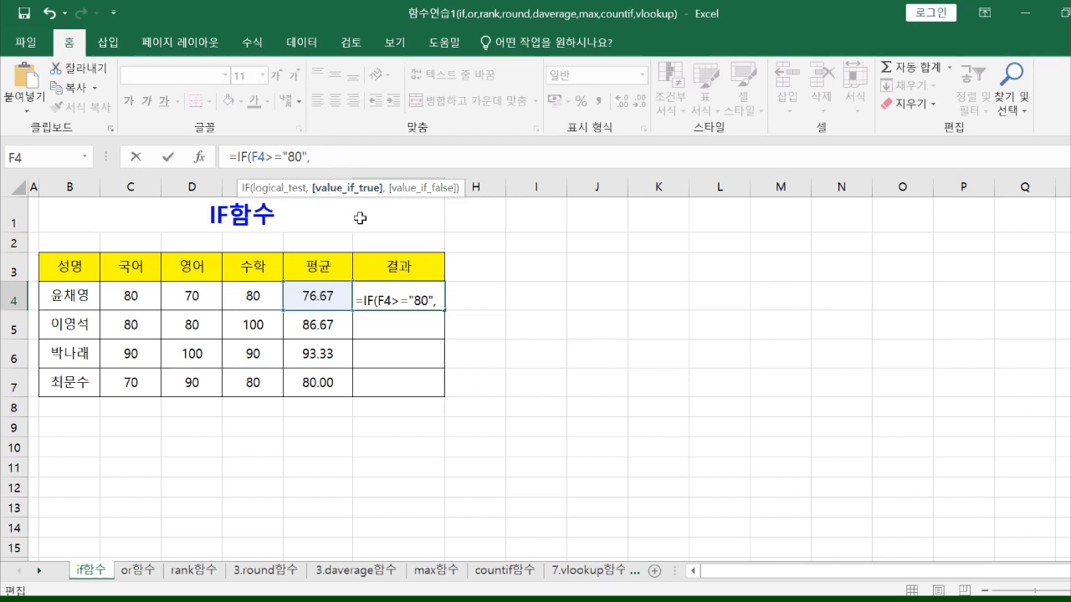
text("합격")
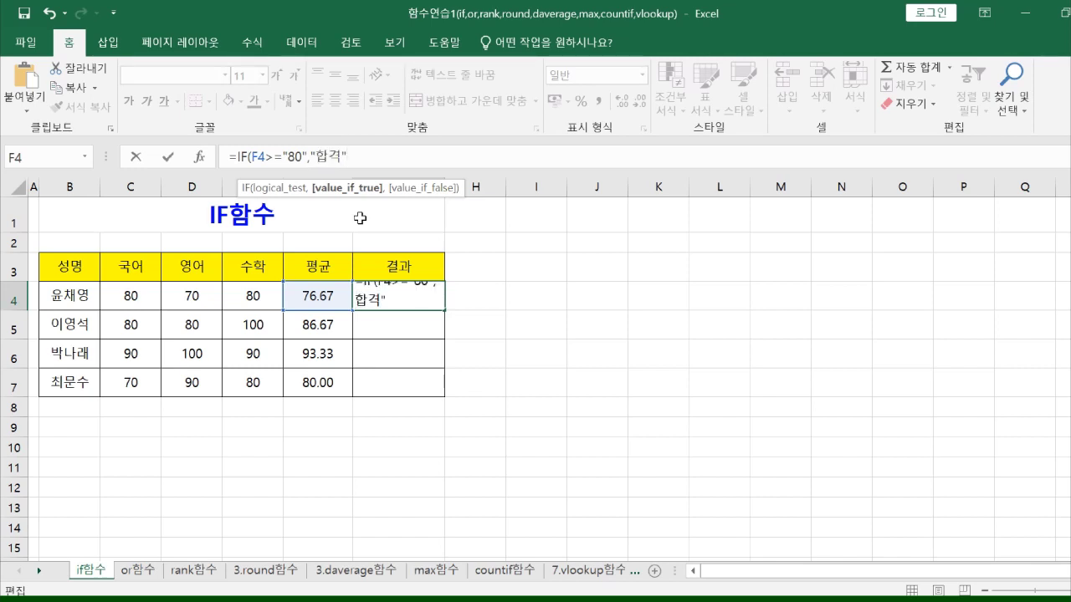
text(,)
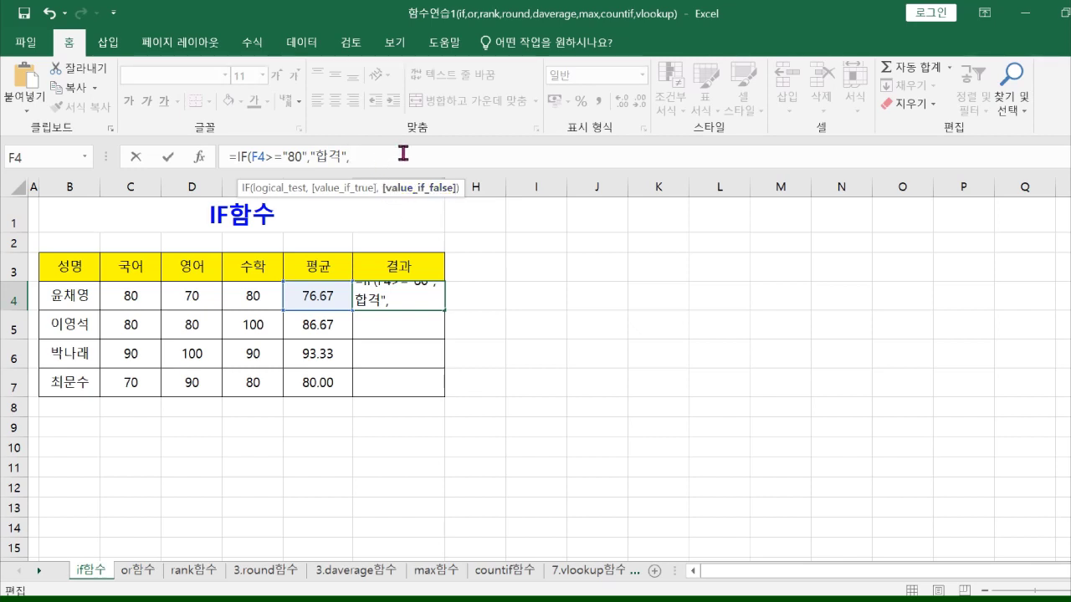
text(")
text(불합격"))
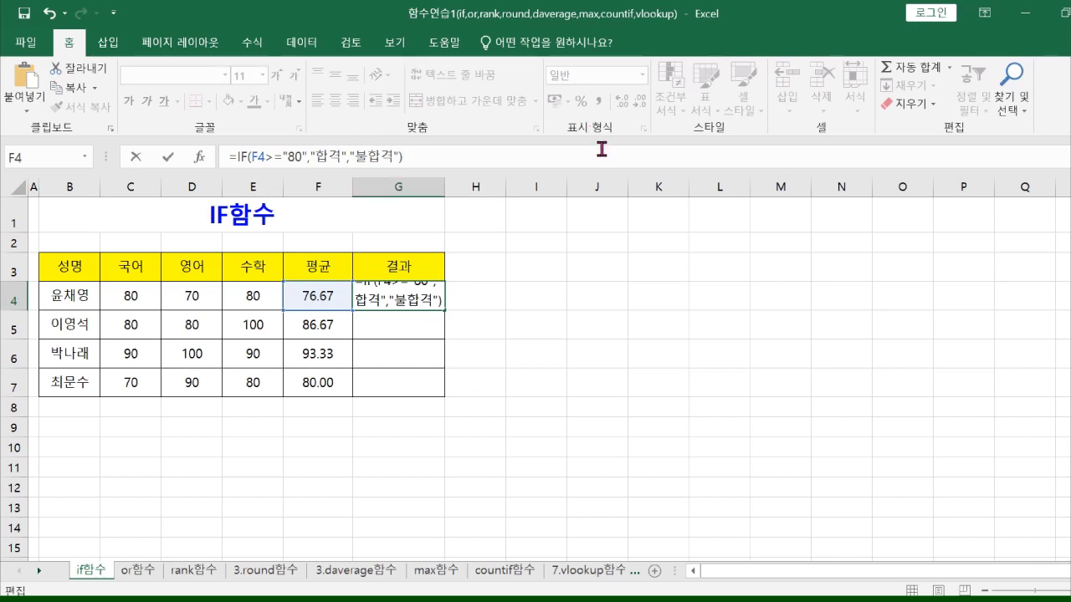
key(Return)
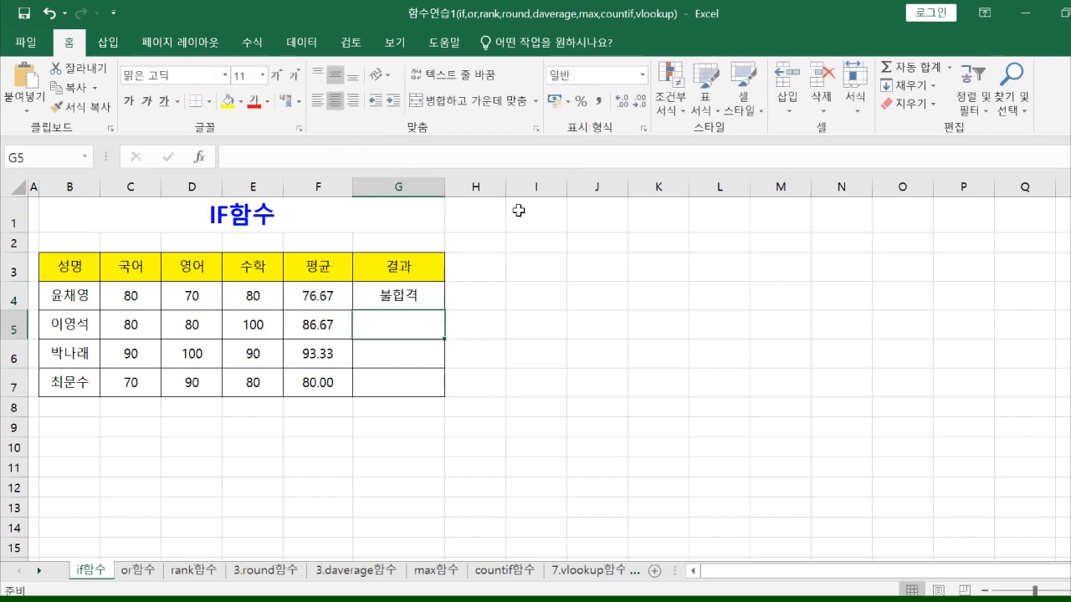
Step: Review the logical test, the true value and the false value in the IF formula of G4
click(436, 301)
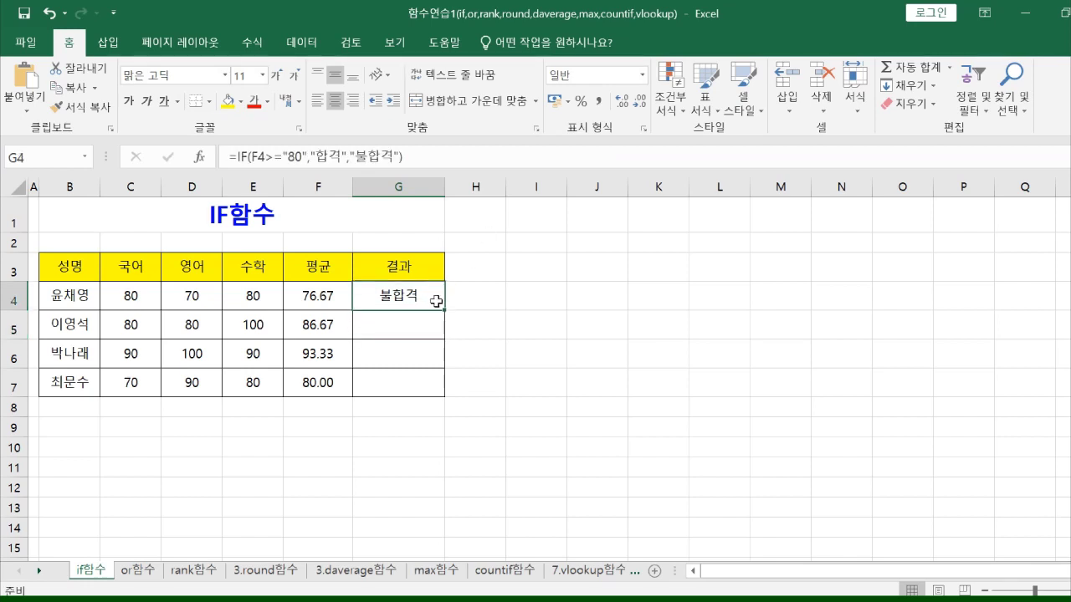
click(268, 161)
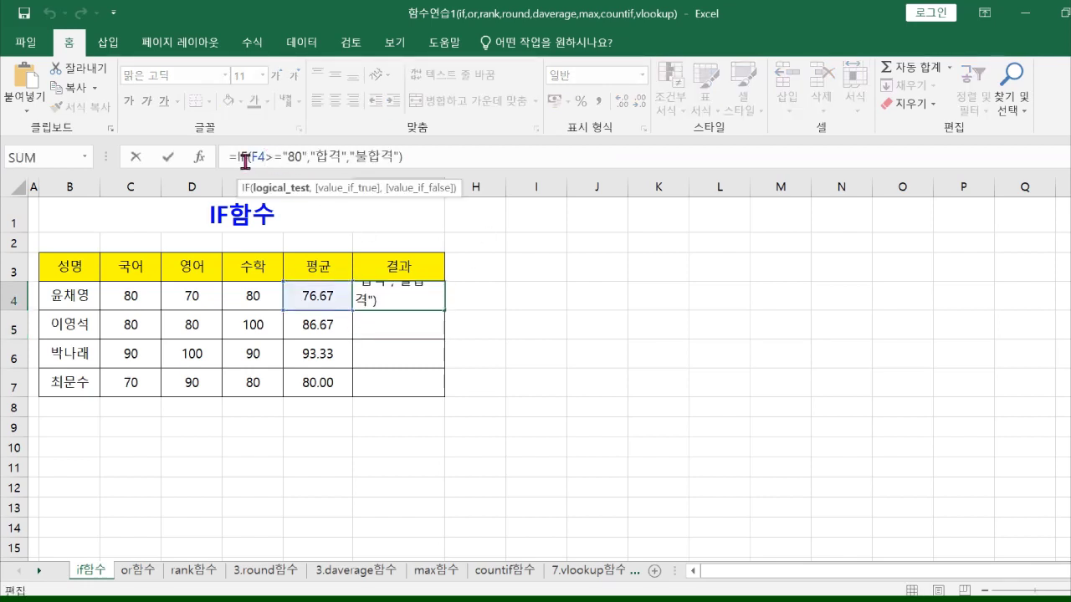
drag(250, 158, 303, 158)
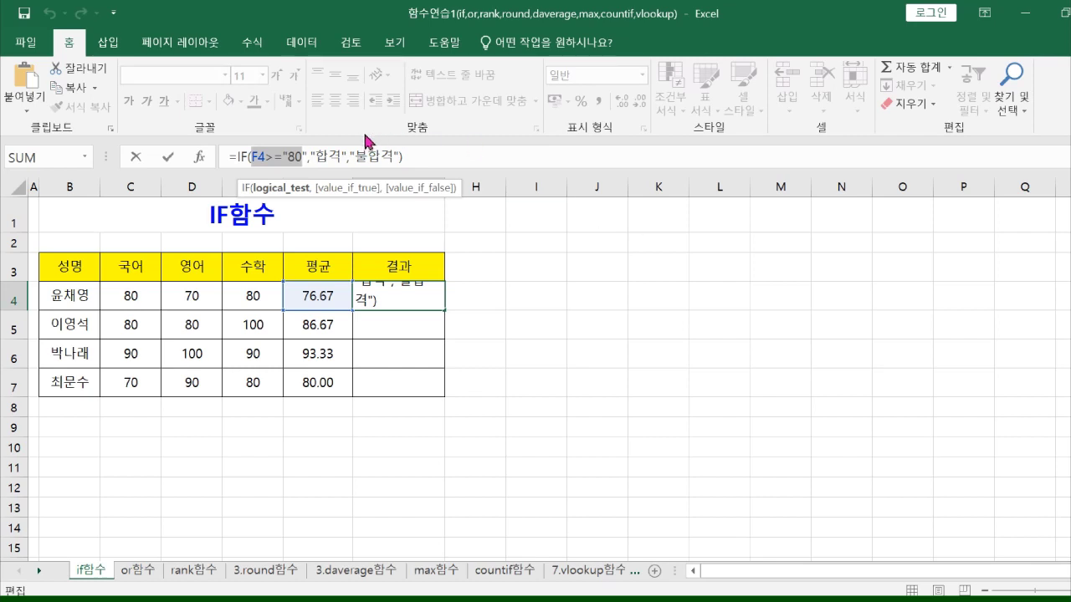
click(314, 156)
drag(314, 155, 350, 157)
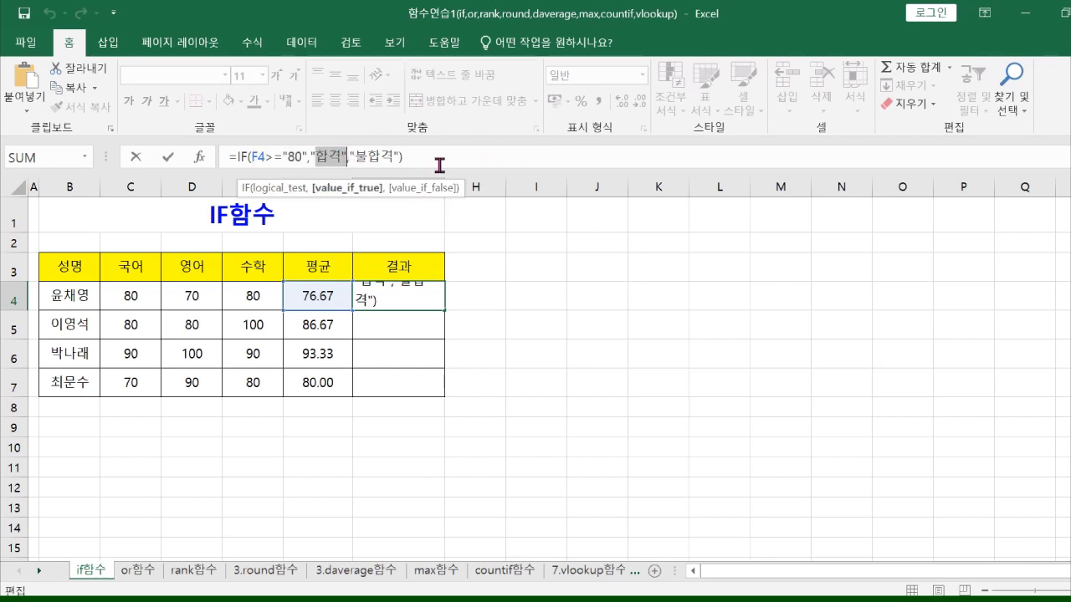
drag(352, 157, 403, 157)
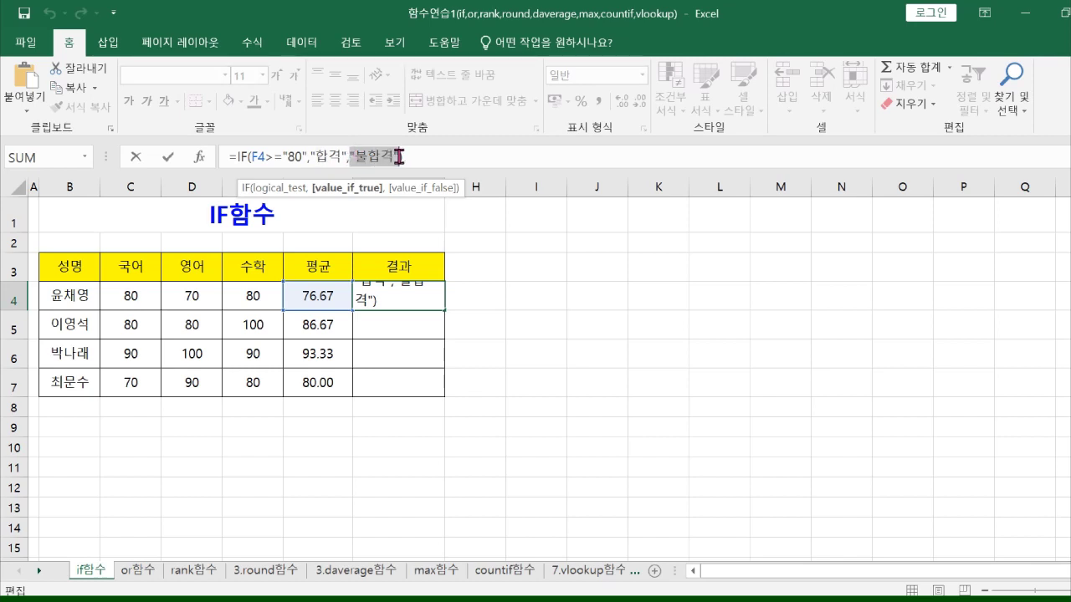
click(427, 156)
key(Return)
click(420, 296)
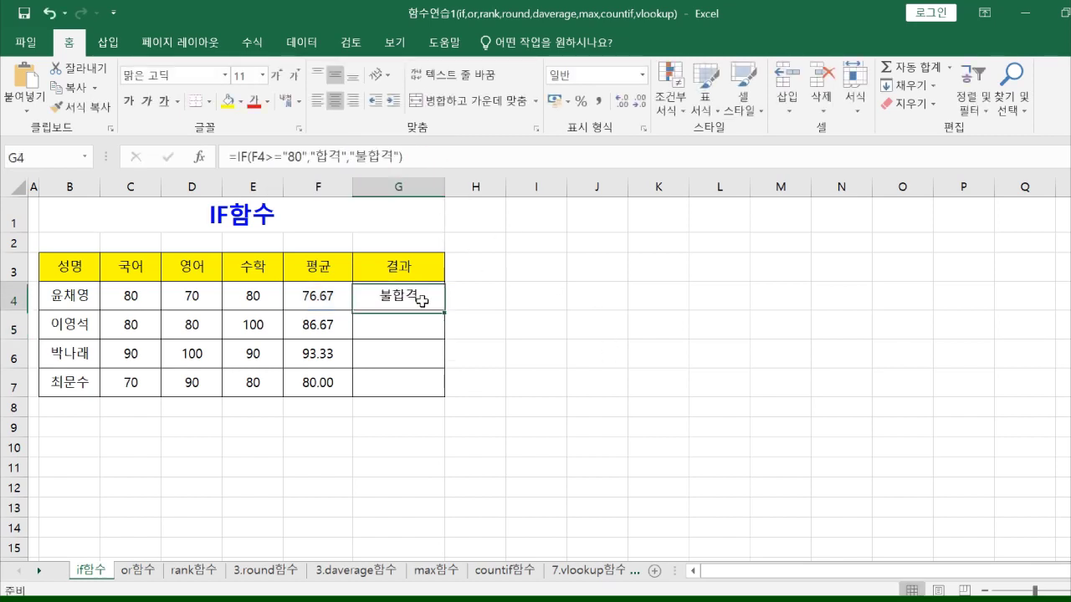
Step: Start an IF function in the second 결과 cell, G5, with F5>="80" as its logical test
click(412, 329)
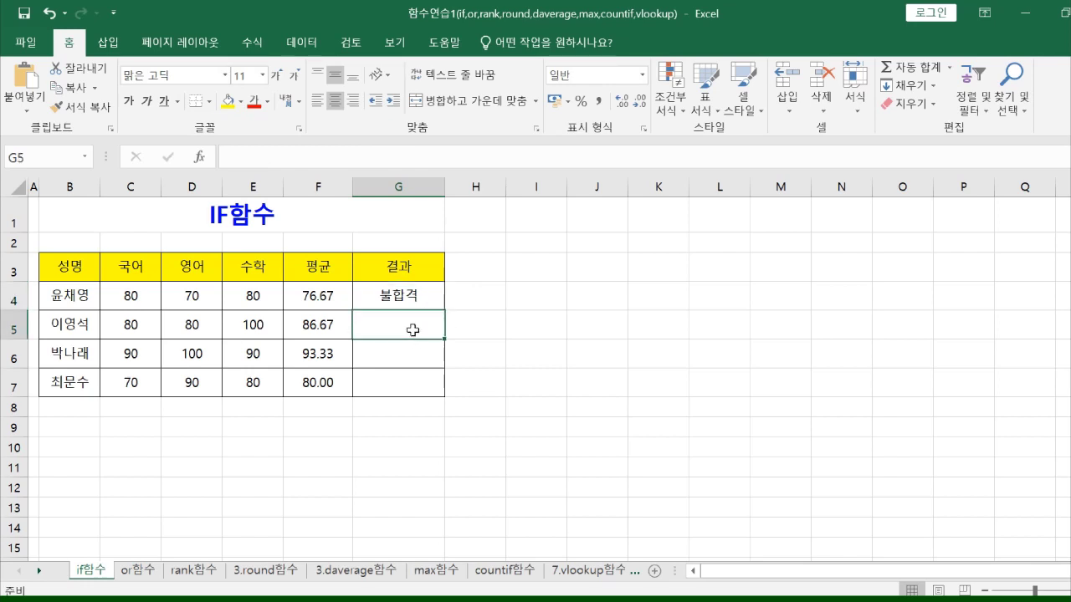
click(322, 331)
click(386, 331)
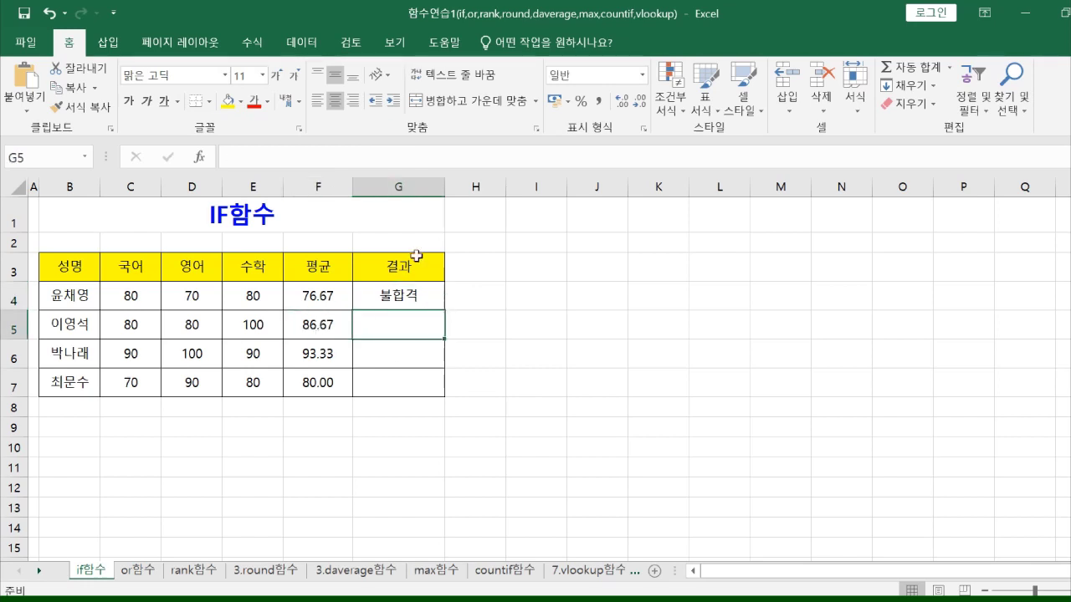
click(321, 157)
text(=)
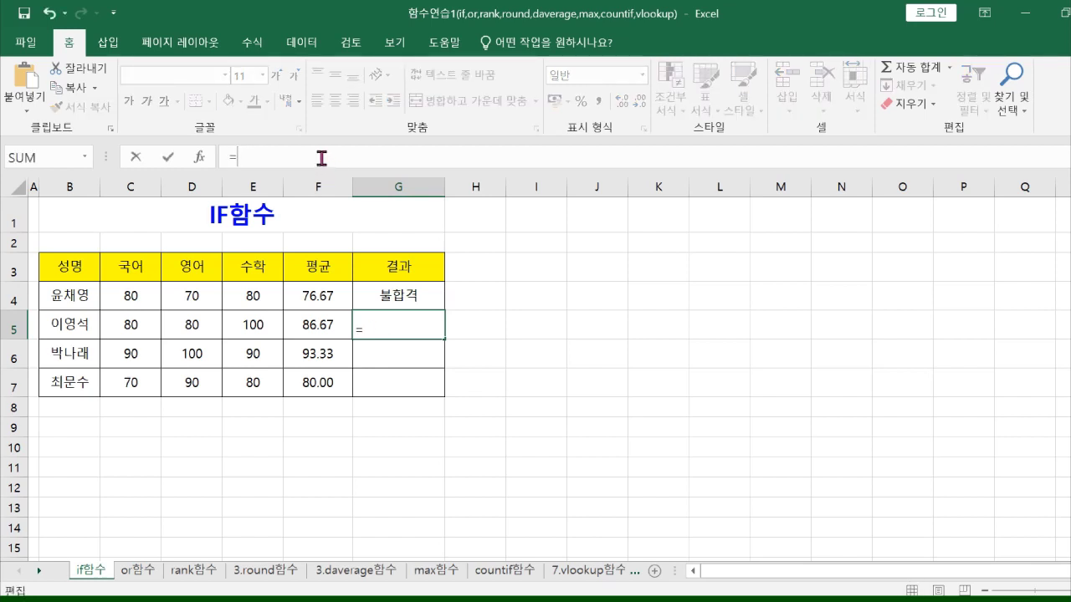
text(if)
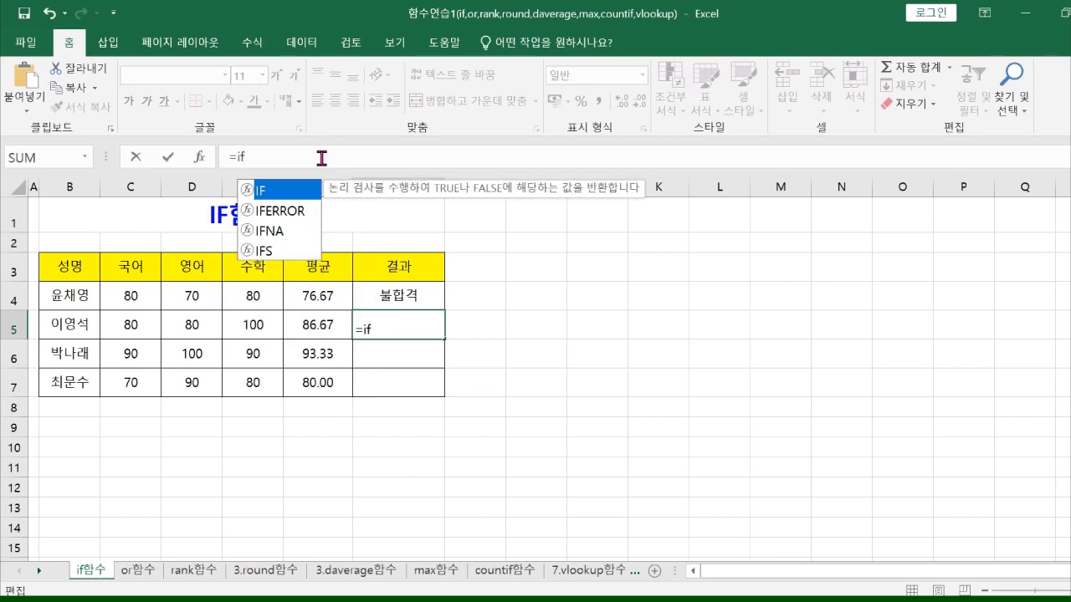
double_click(280, 198)
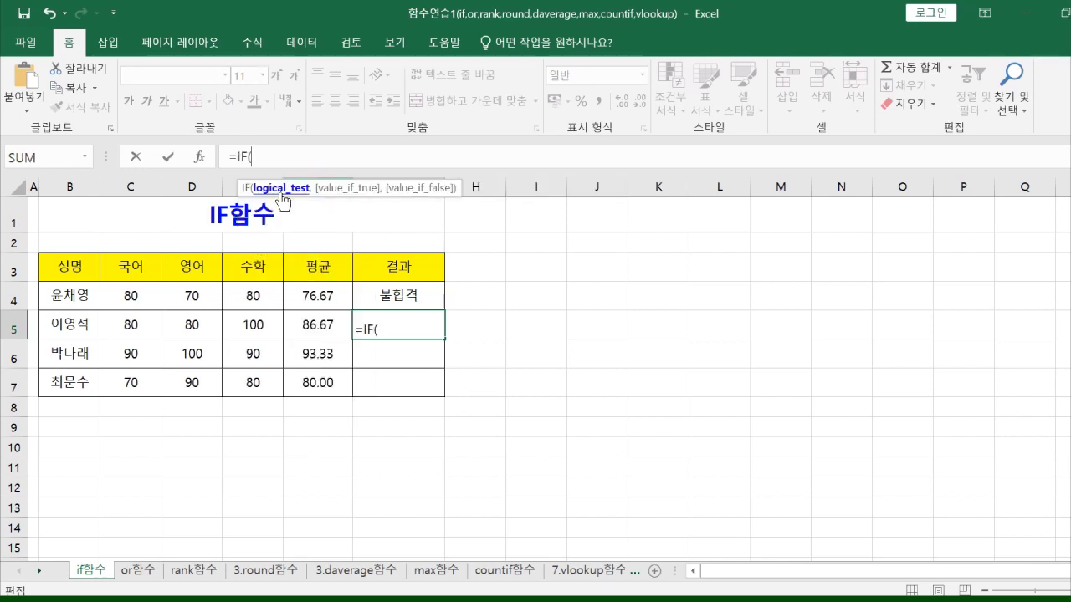
click(311, 328)
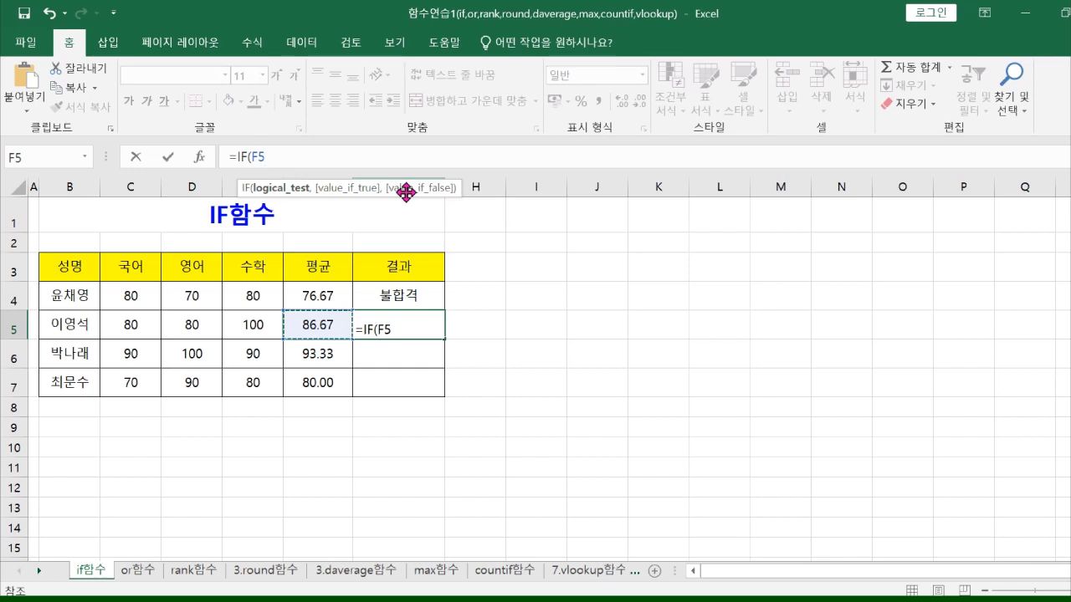
text(>="80)
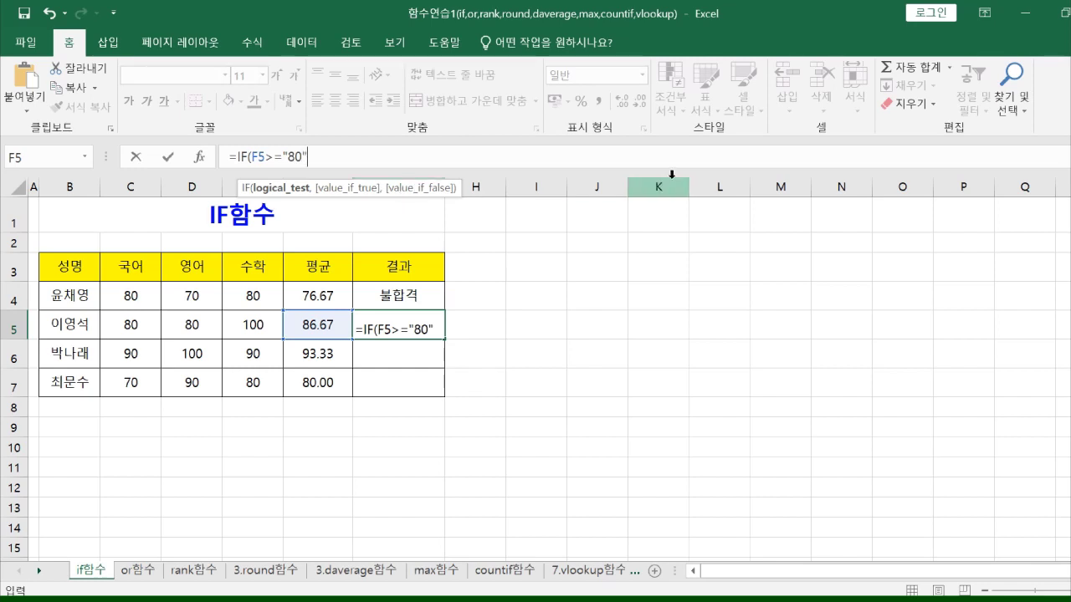
text(",)
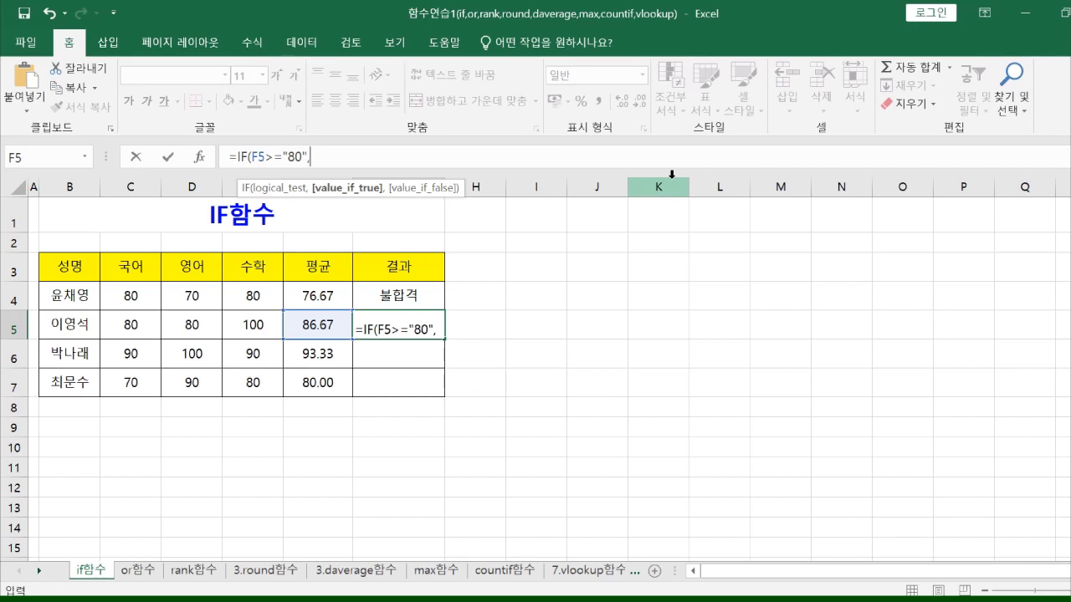
Step: Add "합격" as the true value and "불합격" as the false value, and complete the IF formula in G5
text("합격",)
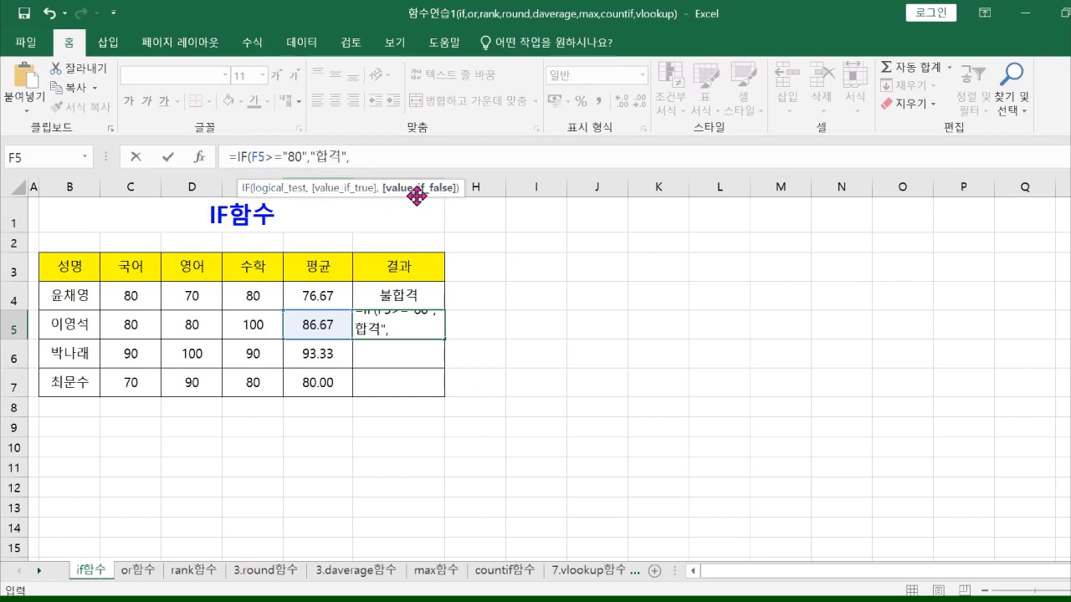
text("불합)
text(격)
text("))
key(Return)
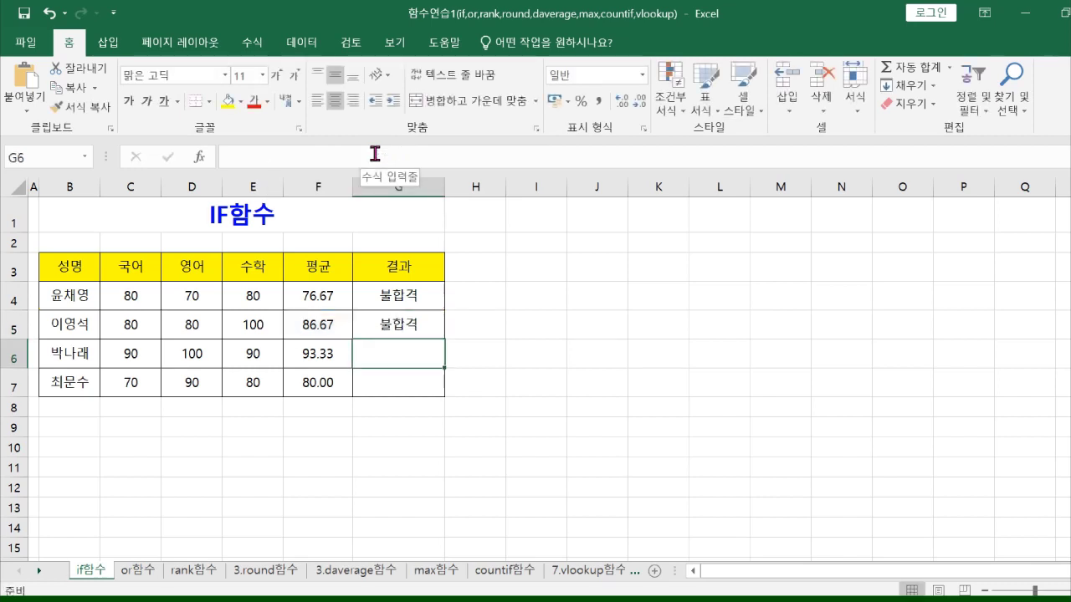
Step: Clear the formula in G5 and fill the IF formula from G4 down through G7
click(422, 326)
key(Delete)
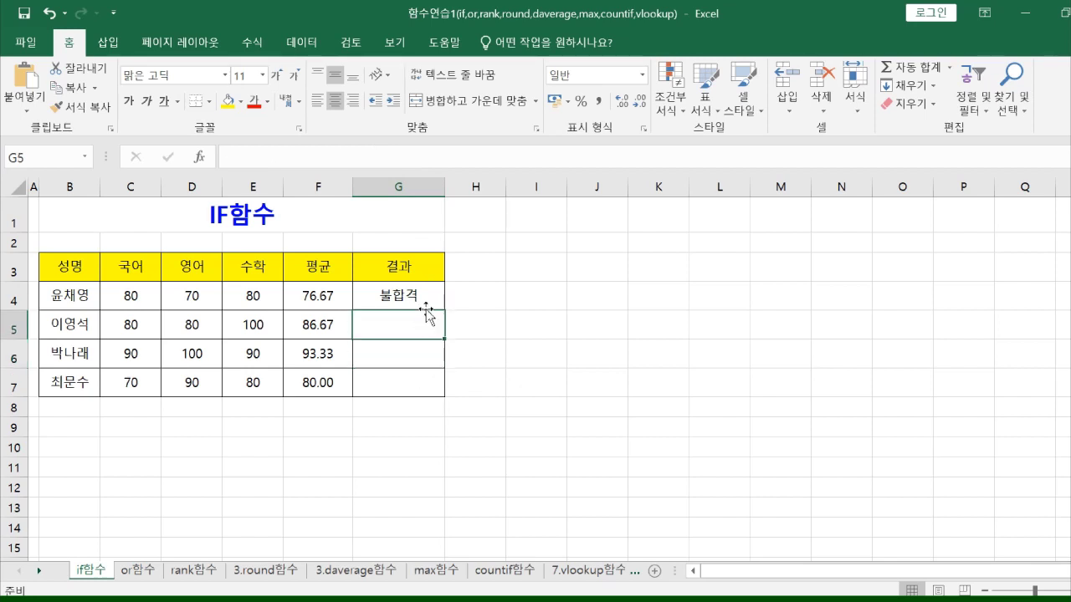
click(414, 297)
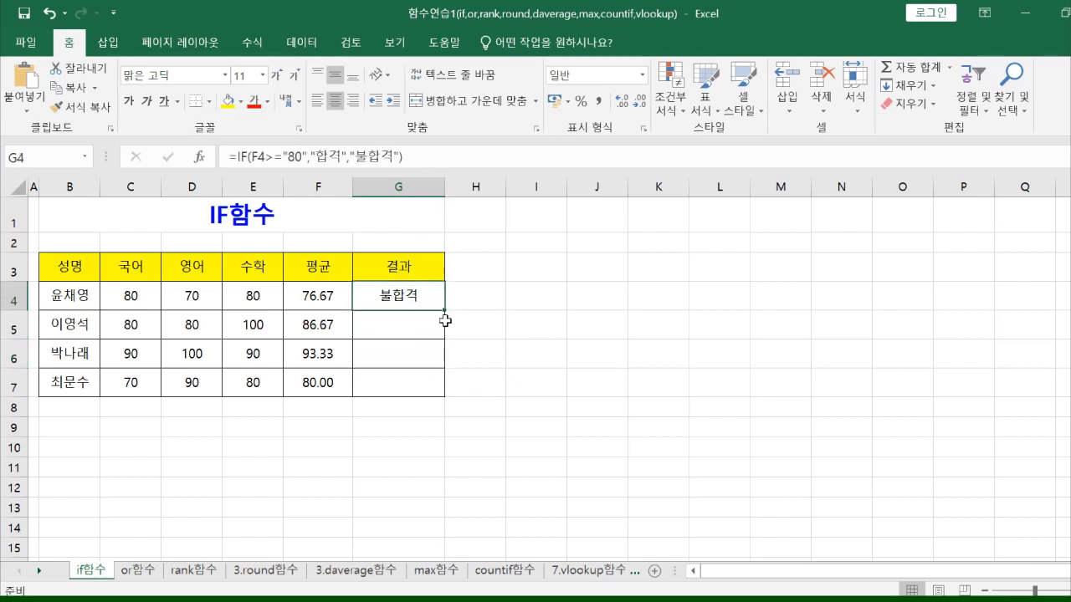
drag(445, 311, 445, 311)
drag(443, 310, 443, 389)
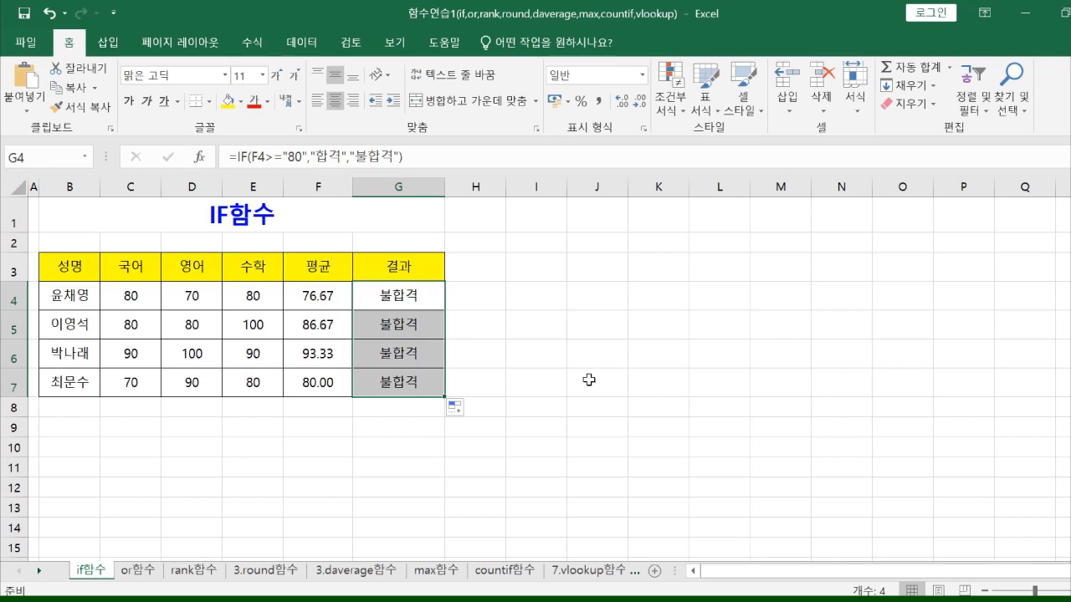
Step: Inspect the IF formulas in the 결과 cells G4 to G7 one after another
click(589, 380)
click(403, 300)
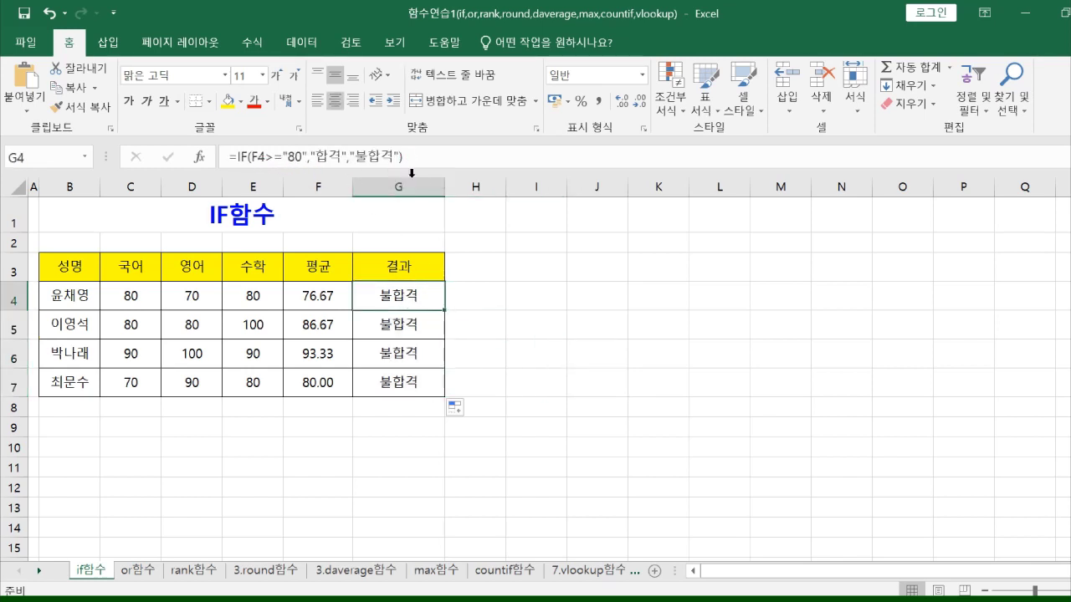
click(429, 333)
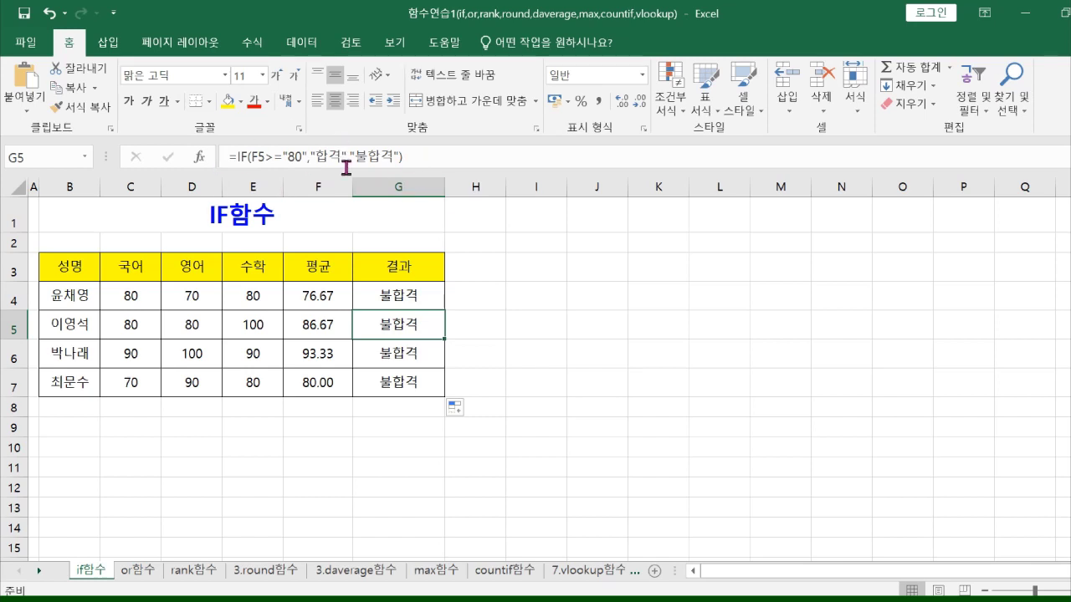
click(400, 359)
click(411, 387)
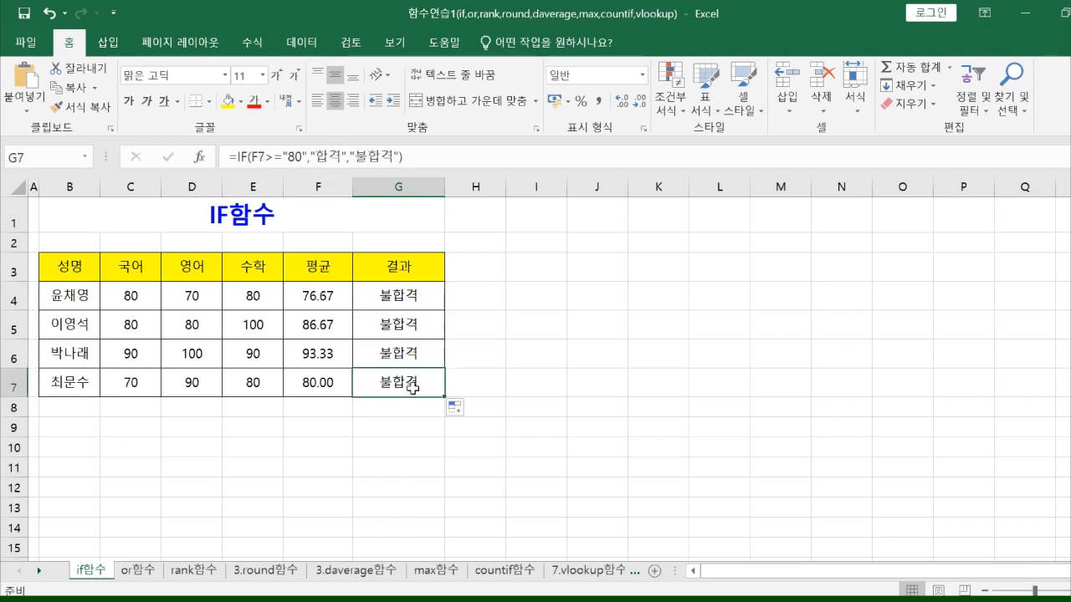
drag(424, 151, 236, 150)
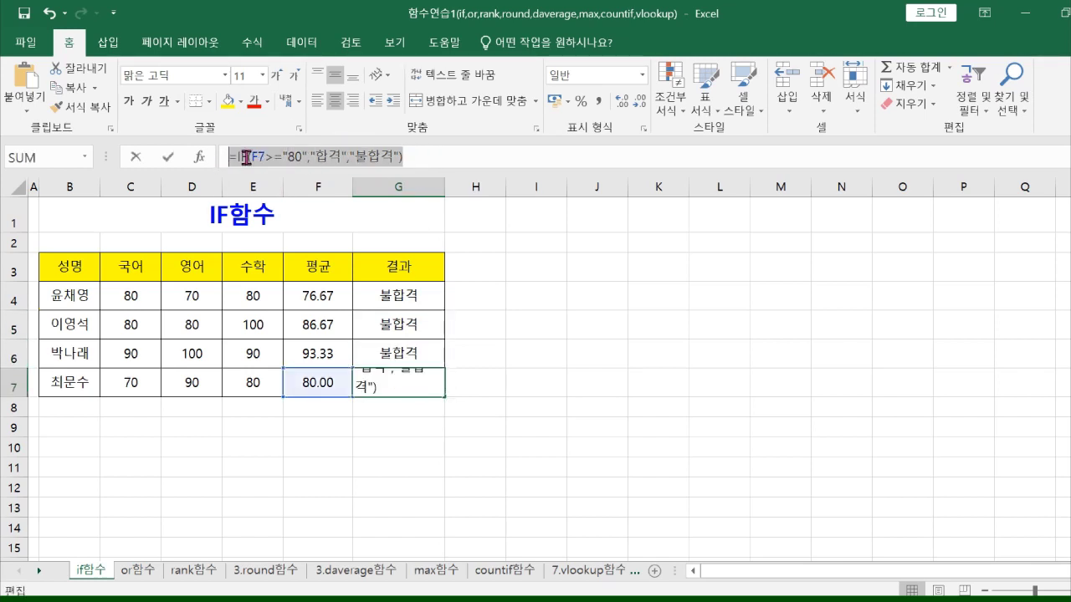
click(577, 330)
key(Escape)
Step: Compare the 평균 cell reference used in the logical test of each formula from G4 to G7
click(424, 304)
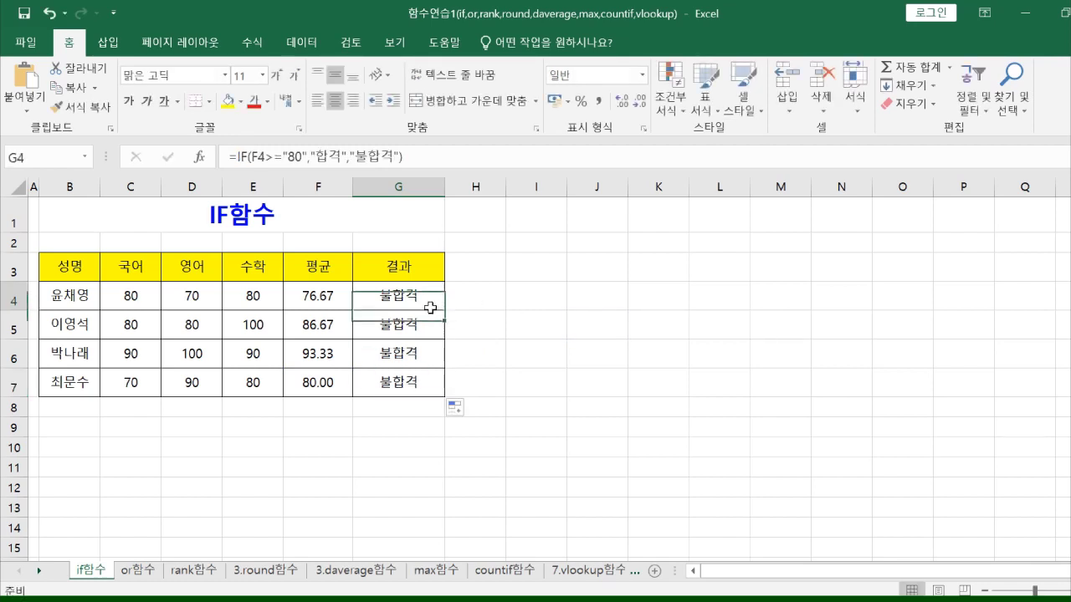
click(253, 158)
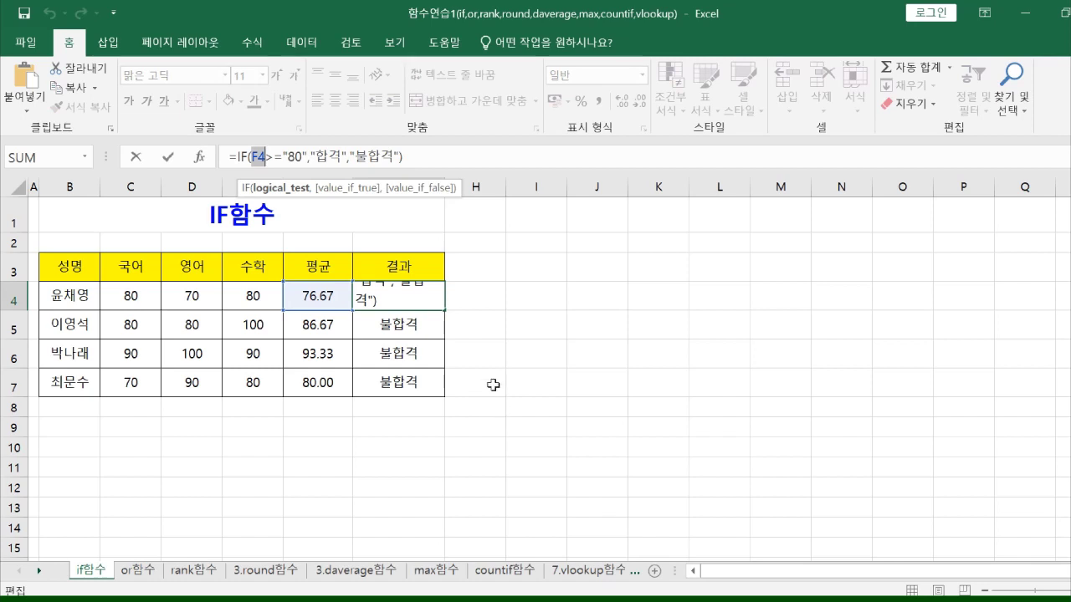
click(405, 324)
click(261, 159)
key(Escape)
click(390, 355)
click(259, 159)
key(Escape)
click(408, 381)
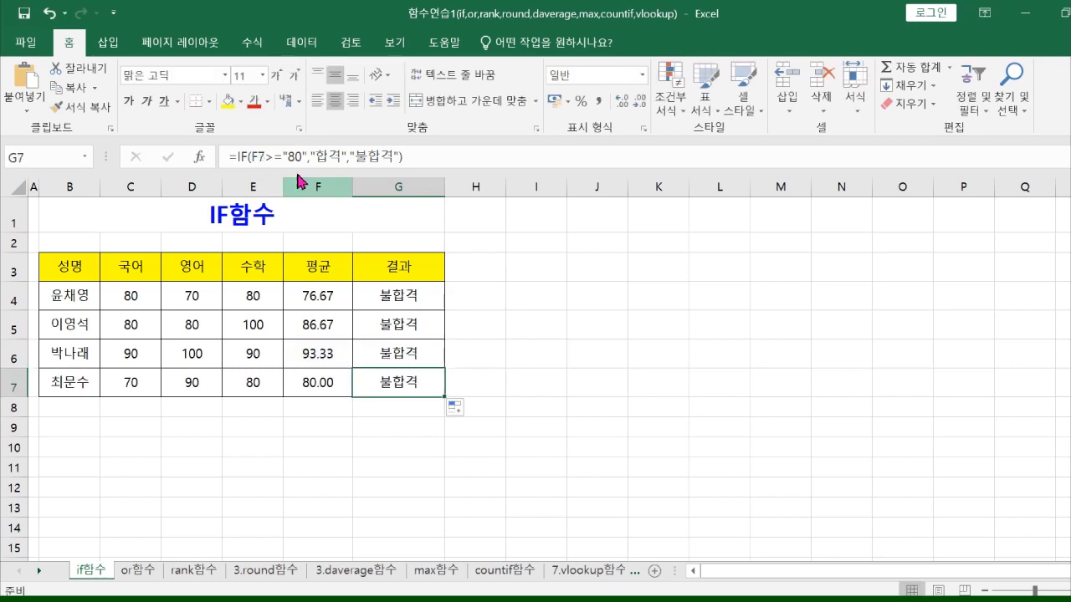
click(249, 165)
key(Escape)
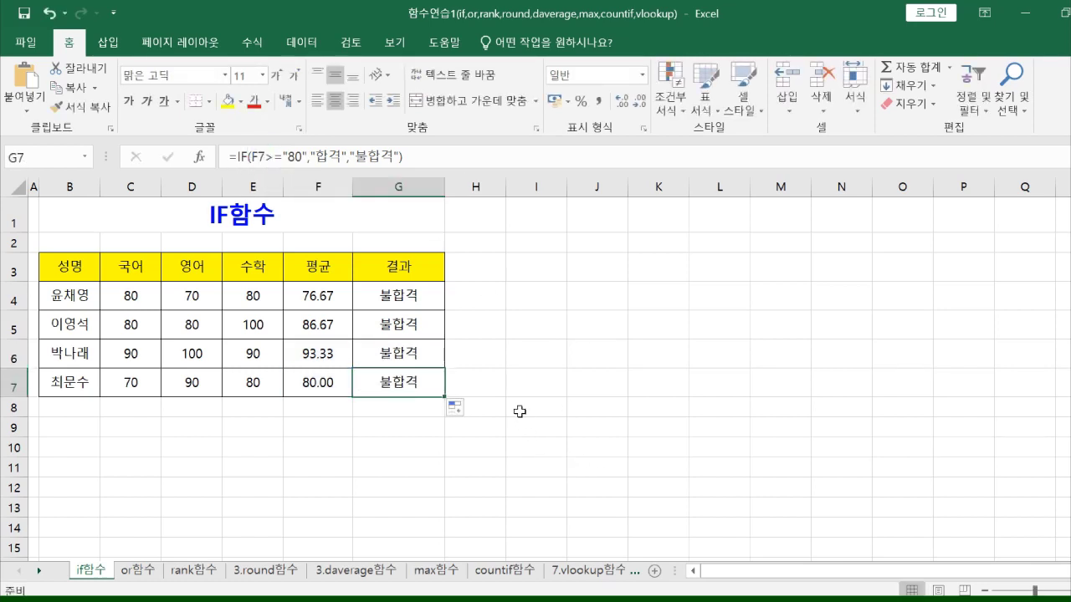
click(520, 411)
click(424, 285)
drag(449, 315, 448, 313)
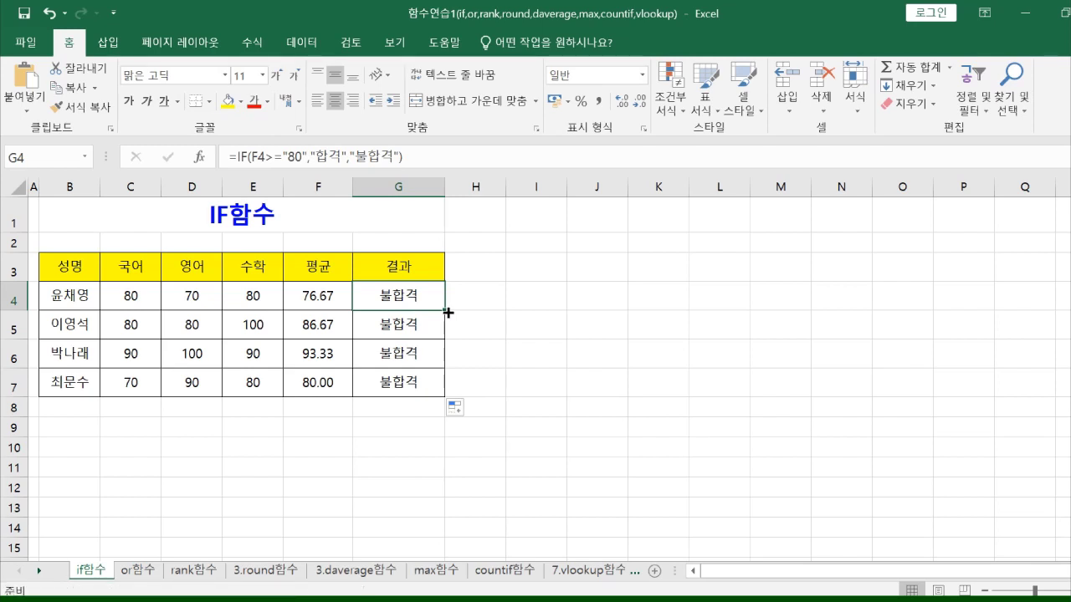
click(600, 469)
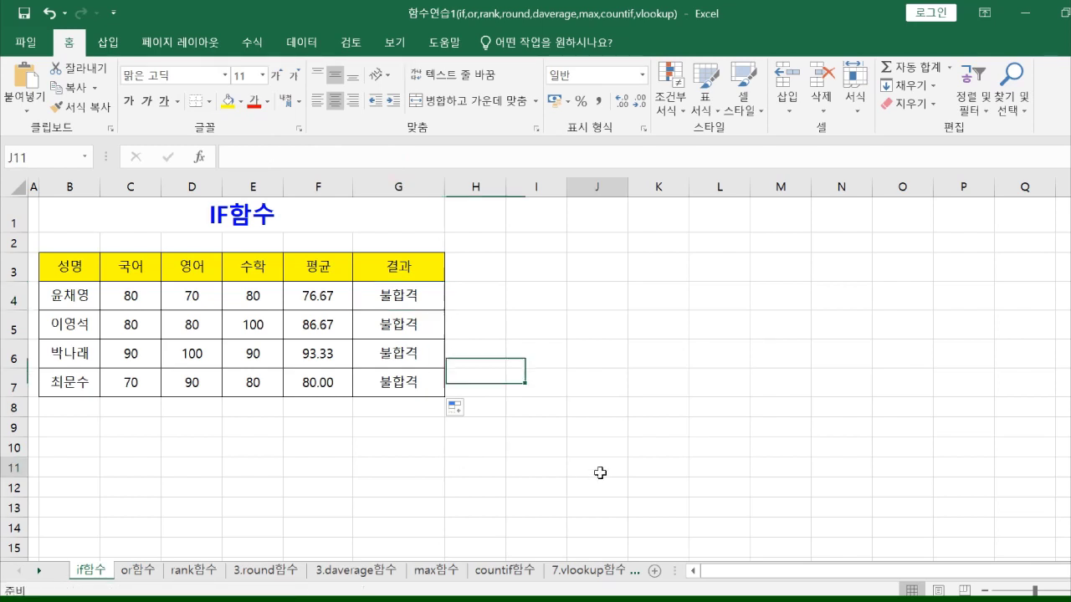
Step: Enter the number 2 in the empty cell I3 beside the table and keep that cell selected
click(549, 255)
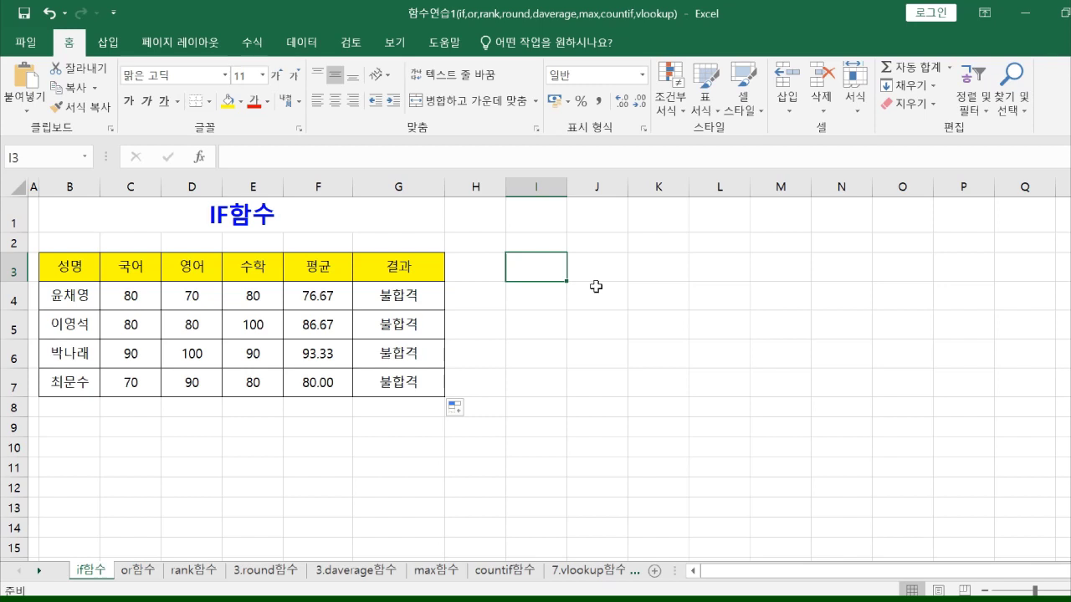
text(2)
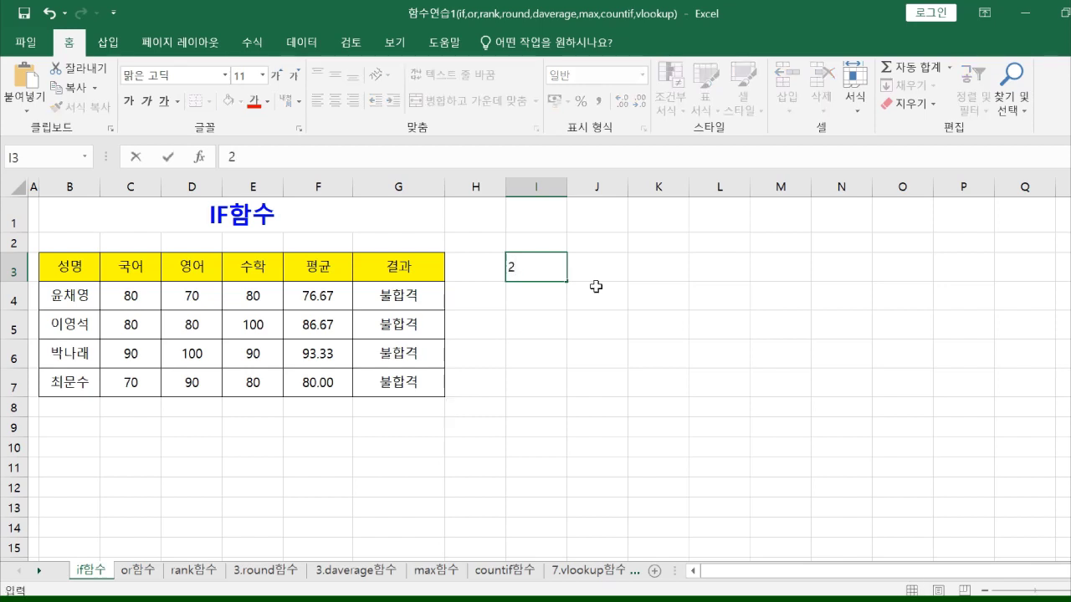
click(596, 287)
click(539, 269)
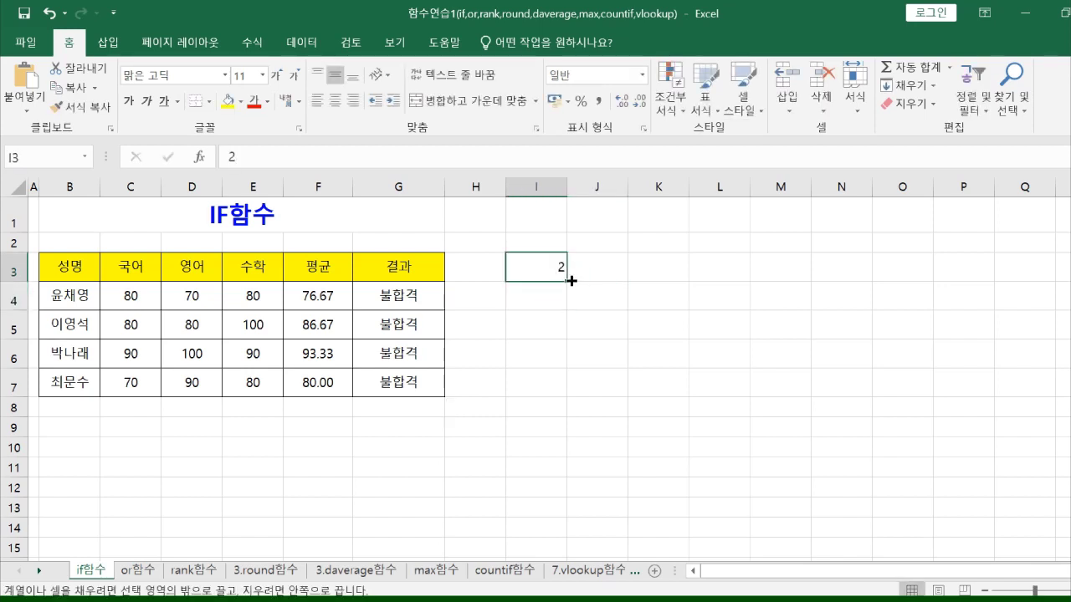
Step: Try filling the 2 from I3 down to I7 as plain copies, and undo that fill
drag(571, 281, 562, 390)
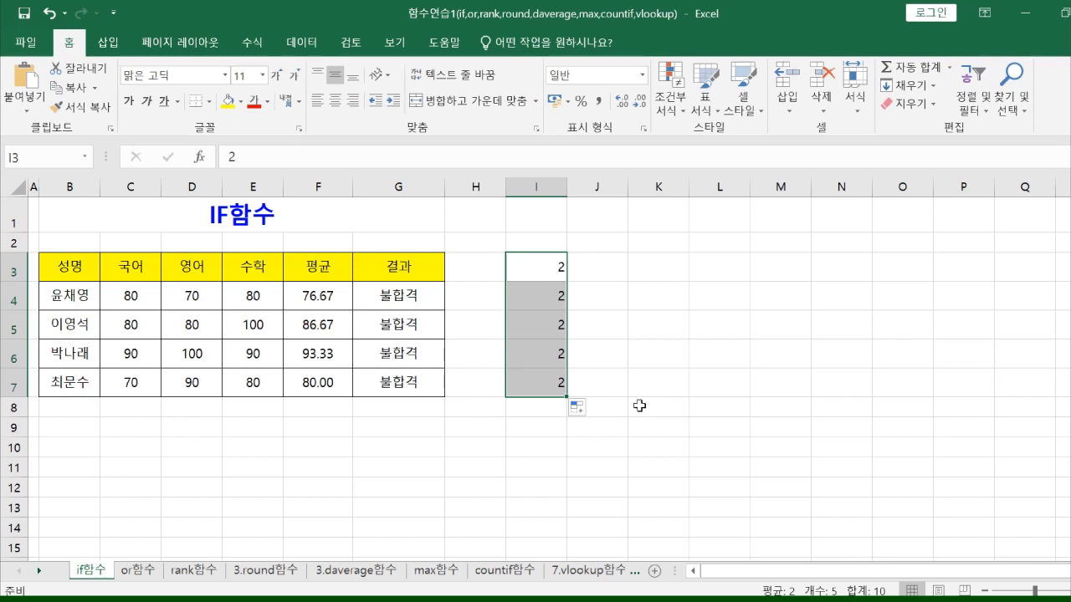
key(ctrl+z)
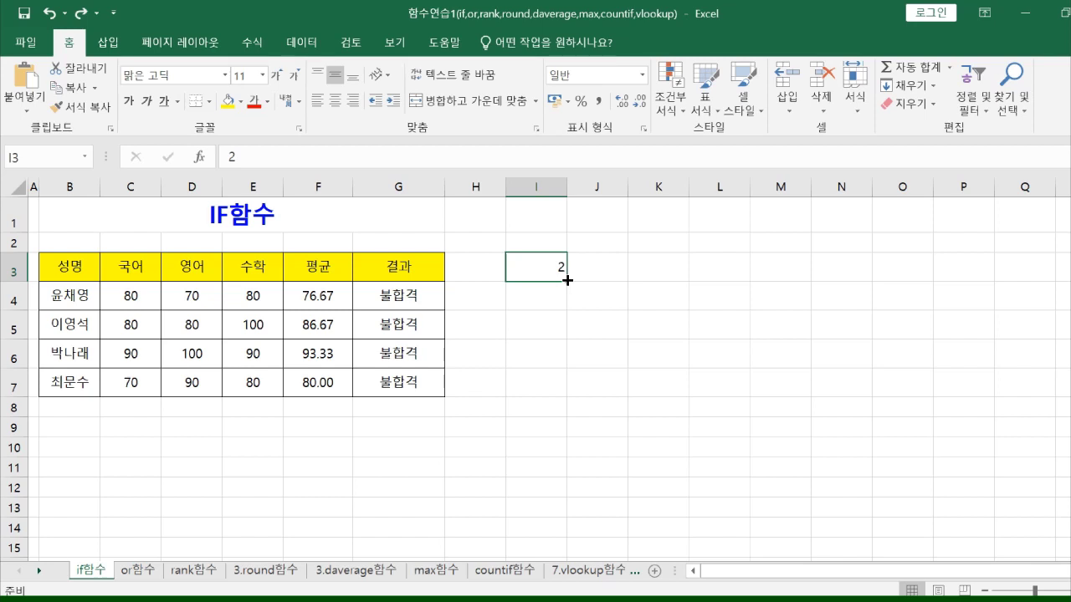
Step: Fill I3 down to I7 as a number series rising by 1, from 2 to 6
drag(567, 278, 560, 401)
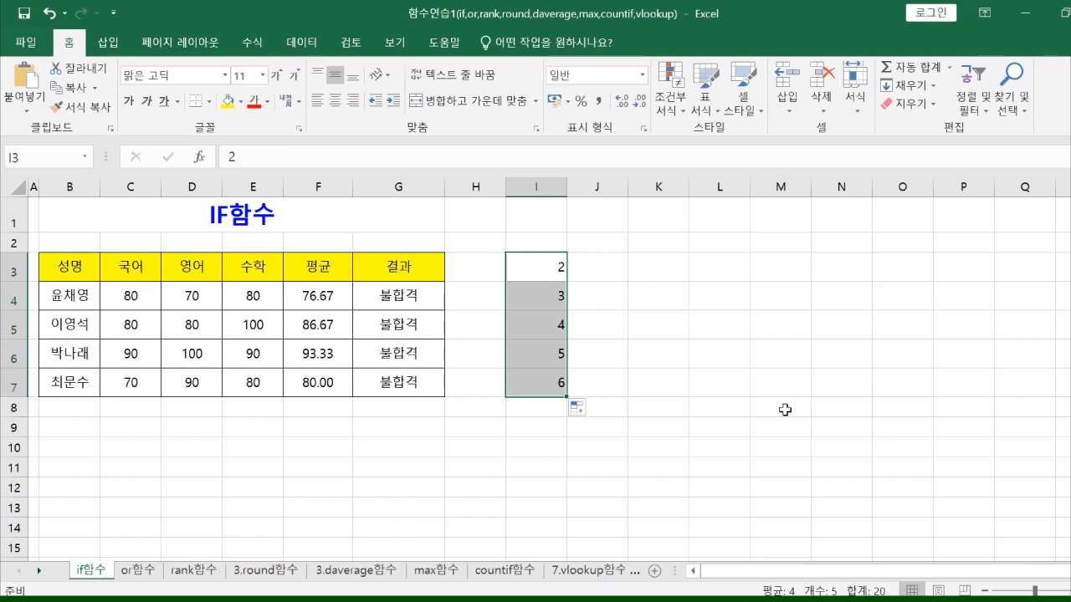
Step: Undo the number series fill below I3 and try entering Korean letters followed by 2 in I3
key(ctrl+z)
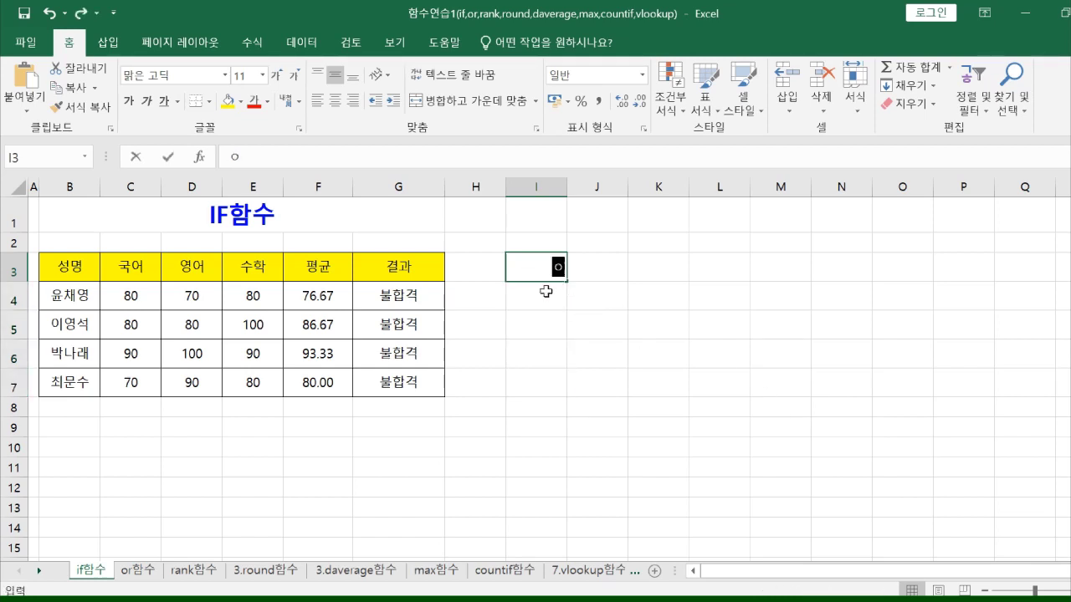
text(ㅇㄹㄴㅇ1)
key(BackSpace)
text(2)
click(538, 267)
key(BackSpace)
key(BackSpace)
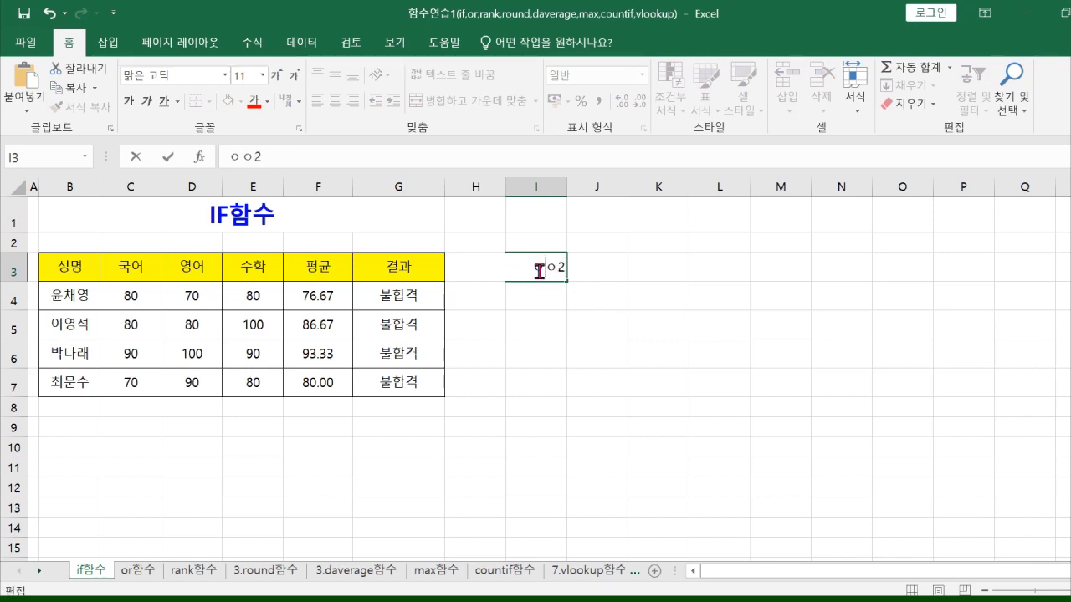
click(581, 295)
click(542, 273)
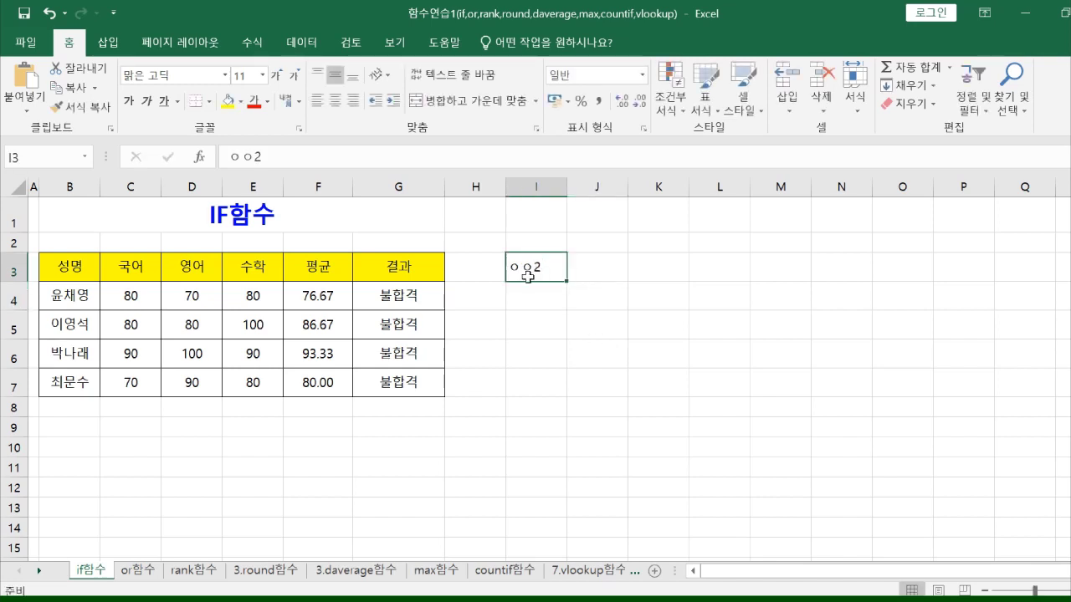
Step: Enter adaf22 in I3 and fill it down to I7 as a series rising to adaf26
text(adaf22)
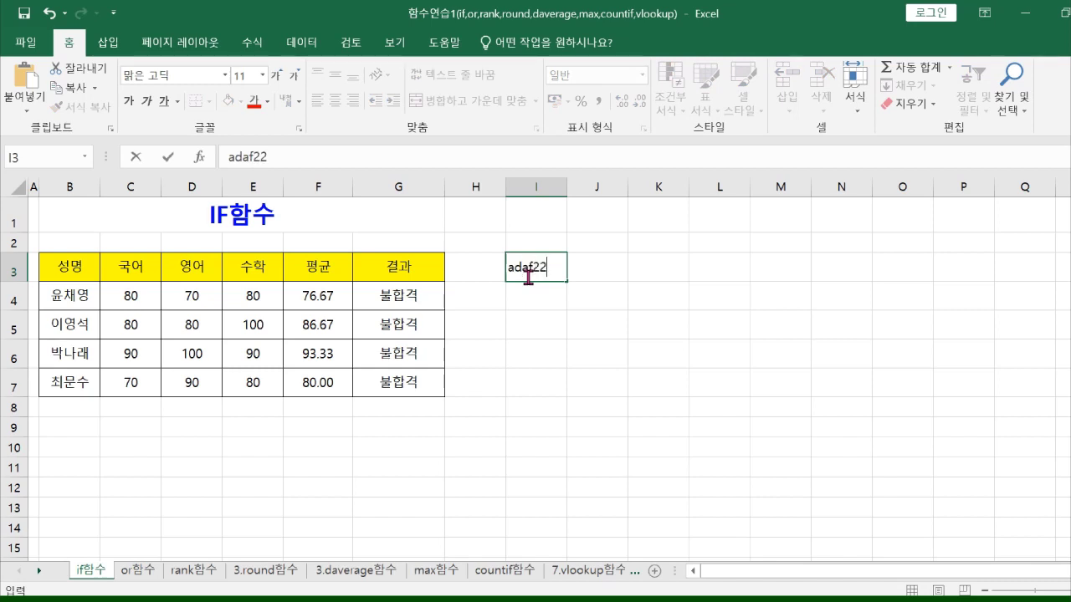
click(577, 319)
click(650, 359)
click(545, 267)
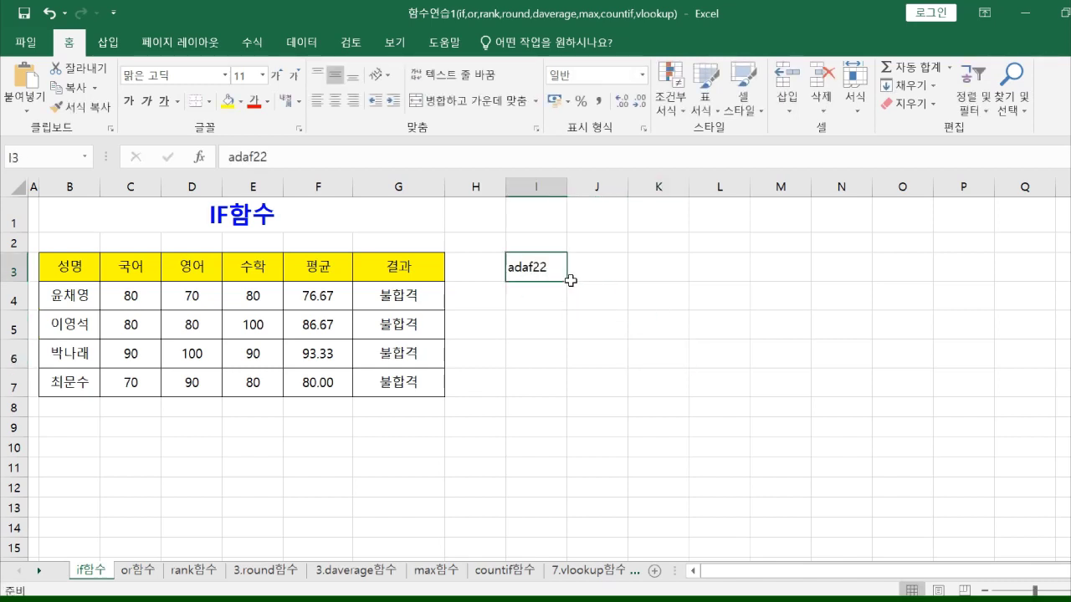
drag(566, 283, 576, 399)
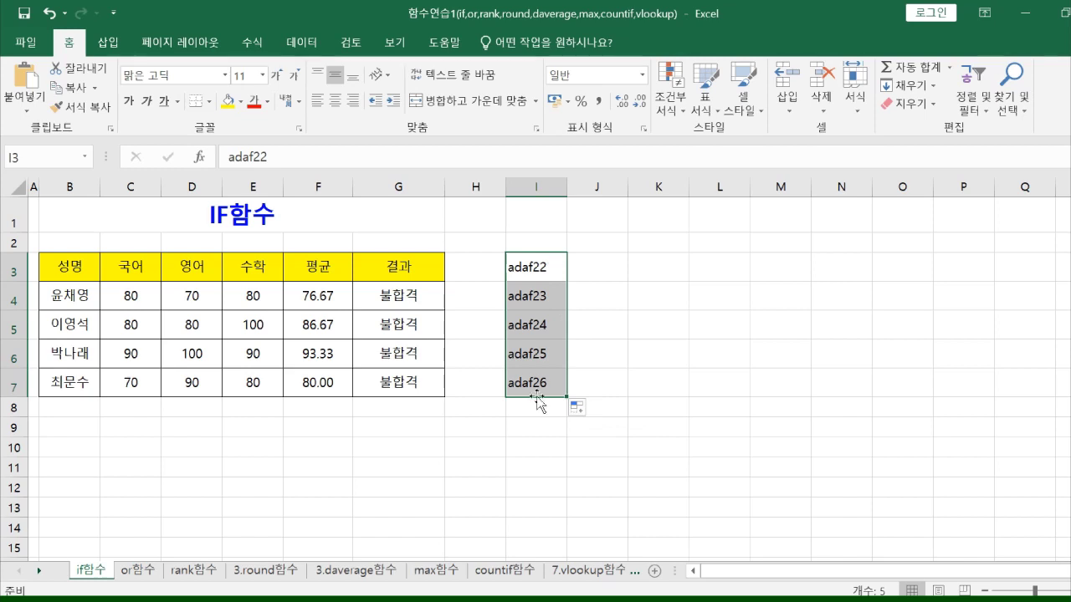
click(618, 373)
Step: Clear I4:I7 and refill the cells from I3 with plain copies of adaf22
drag(536, 297, 524, 383)
key(Delete)
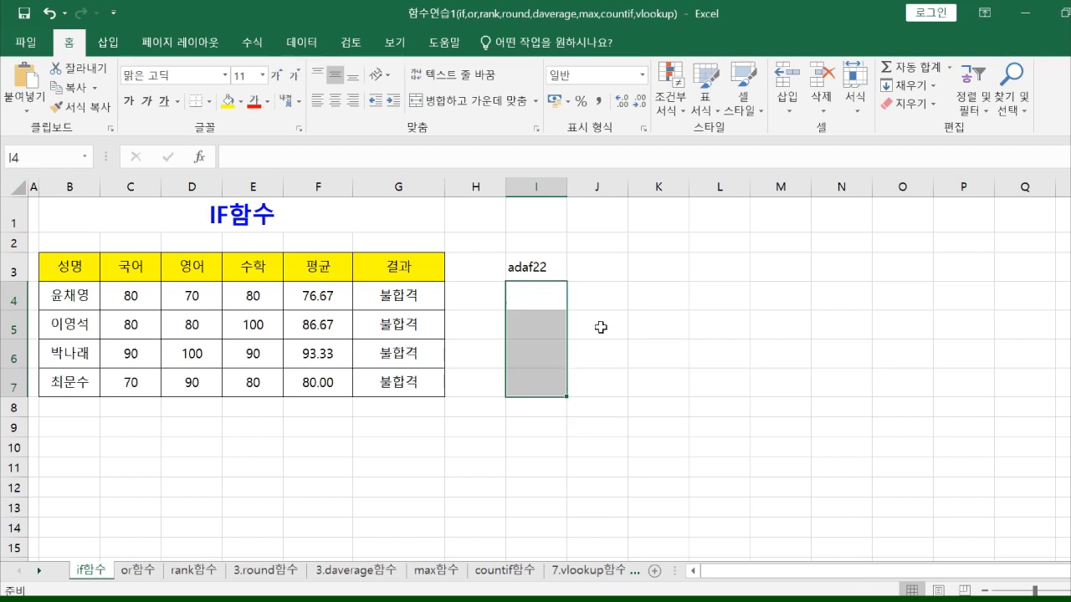
click(539, 274)
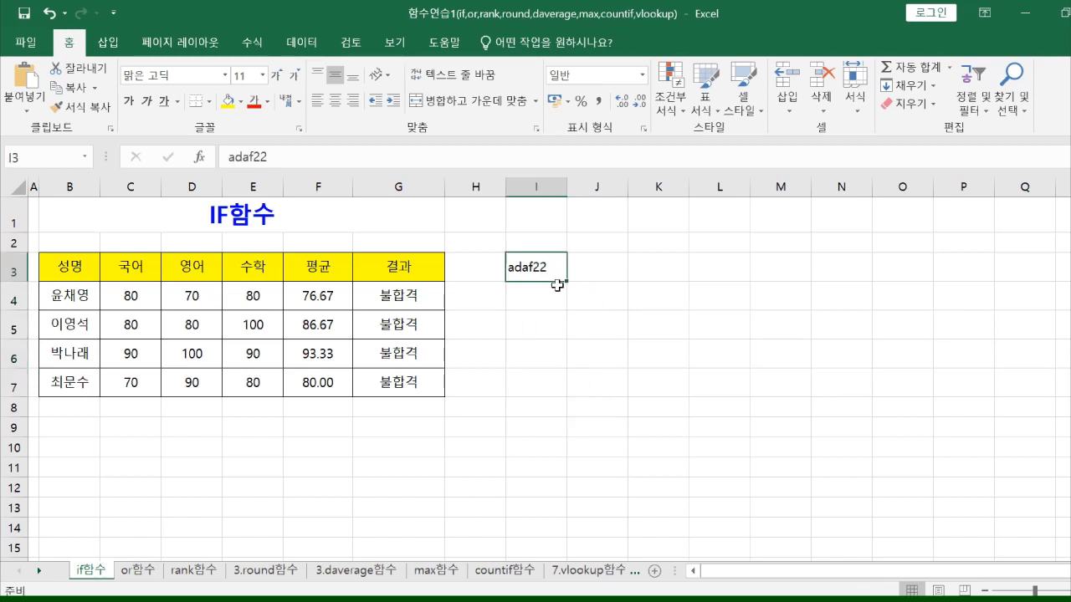
drag(567, 282, 577, 384)
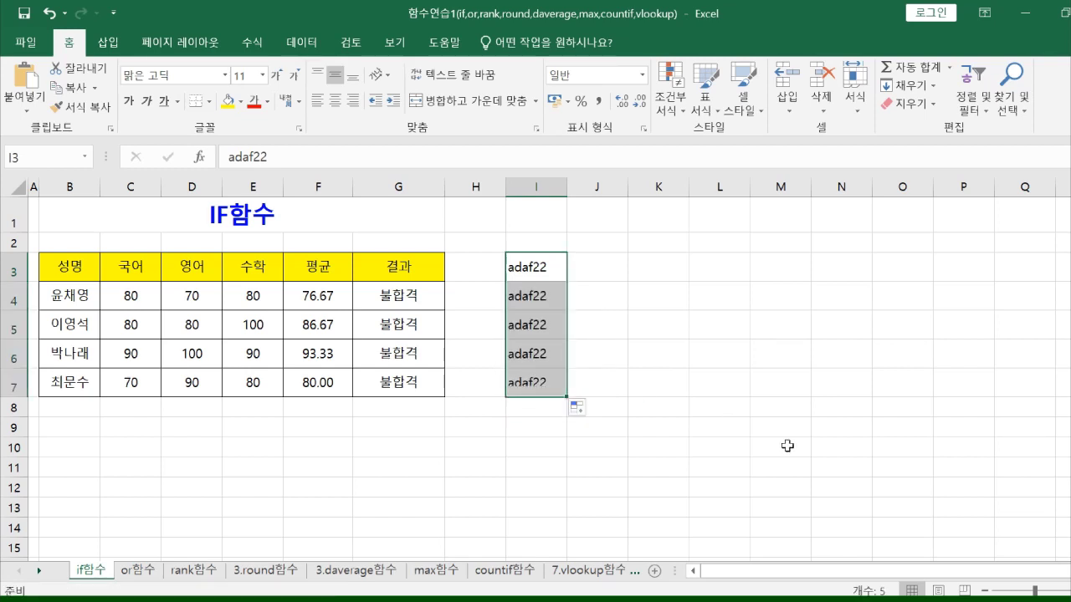
Step: Enter 3 in K3 and fill it down to K7 as a number series rising by 1
drag(649, 290, 691, 391)
text(3)
click(722, 325)
click(683, 276)
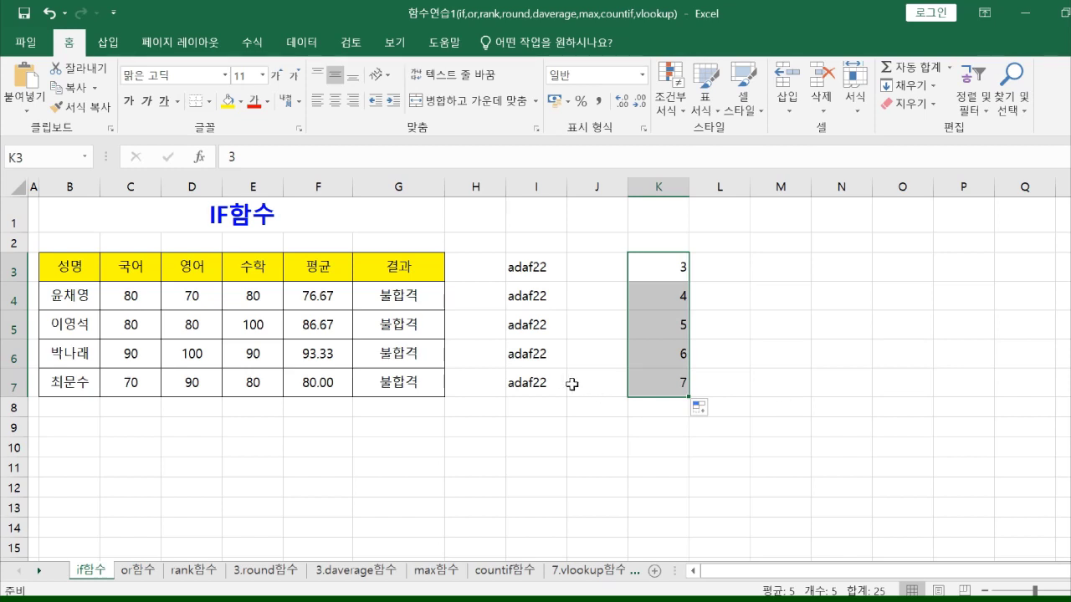
Step: Clear the copies in I4:I7 and refill them from I3 as the series adaf23 to adaf26
drag(539, 395, 540, 303)
key(Delete)
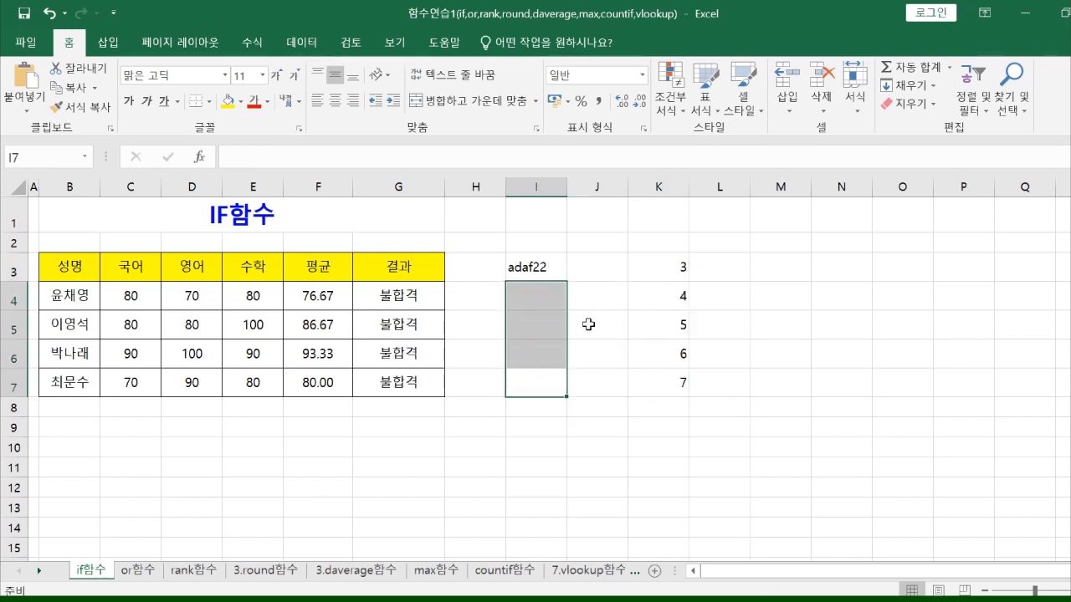
click(540, 272)
drag(569, 283, 565, 395)
click(673, 267)
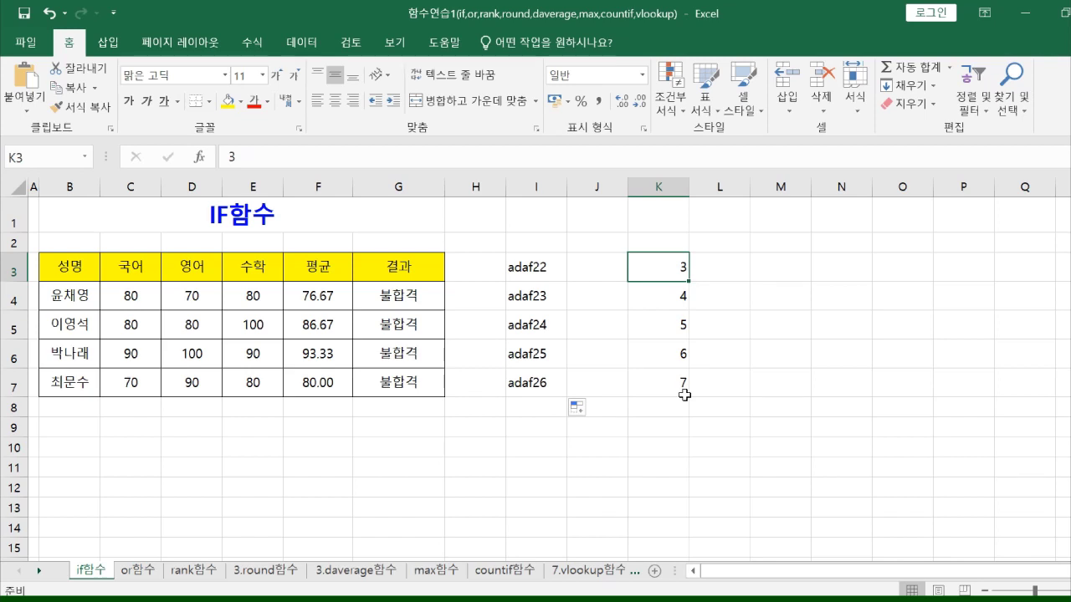
click(701, 322)
click(730, 410)
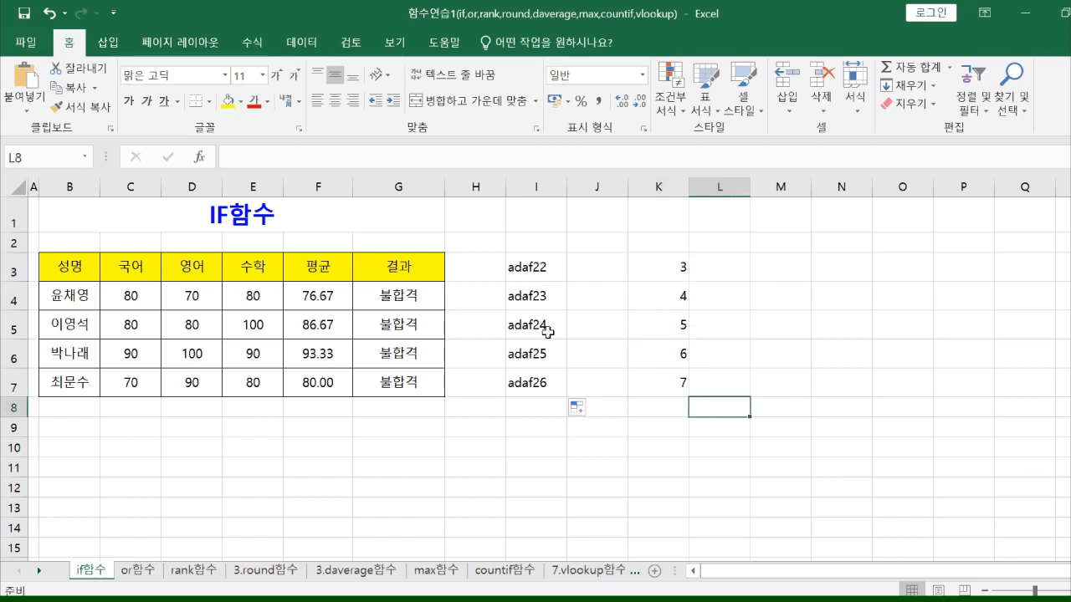
Step: Examine the 평균 cell reference in the logical test of the G4 formula, leaving the formula unedited
click(423, 292)
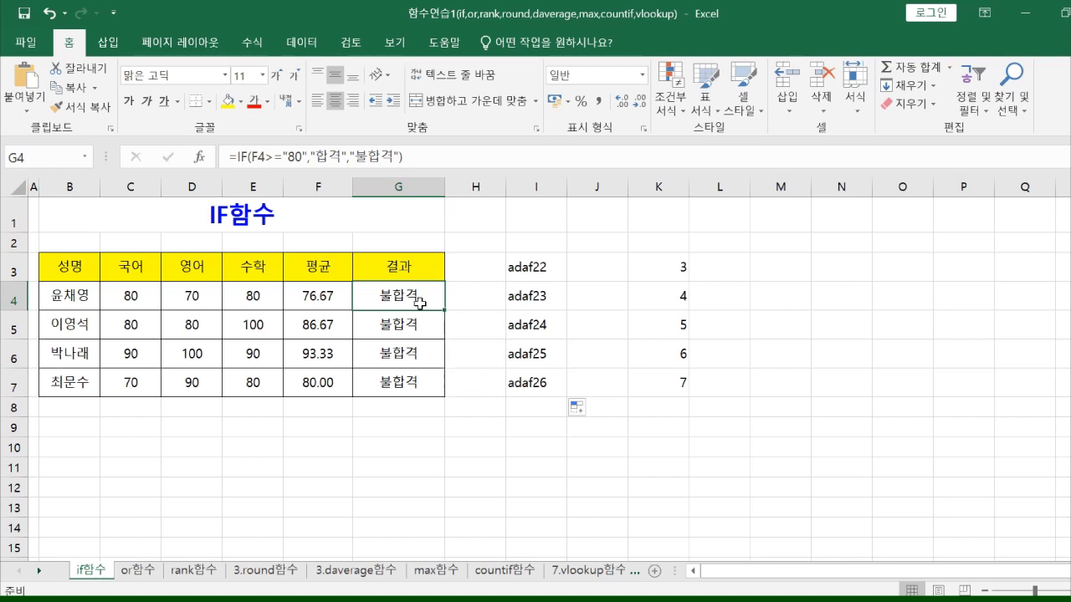
click(259, 158)
double_click(259, 157)
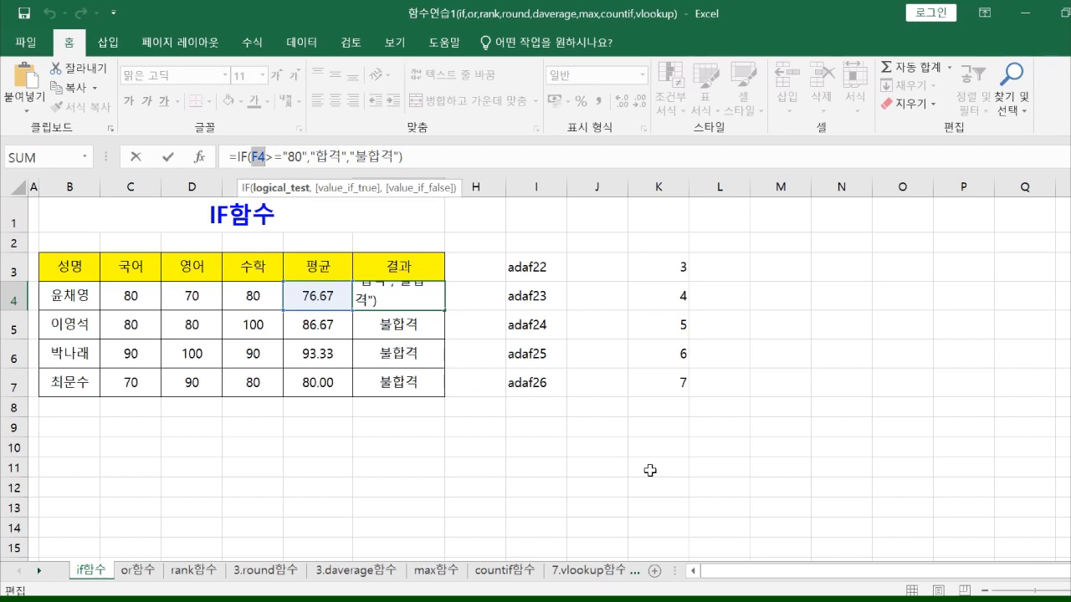
key(Escape)
click(650, 471)
Step: Clear the sample text and numbers beside the table in I3:K8
drag(523, 266, 668, 401)
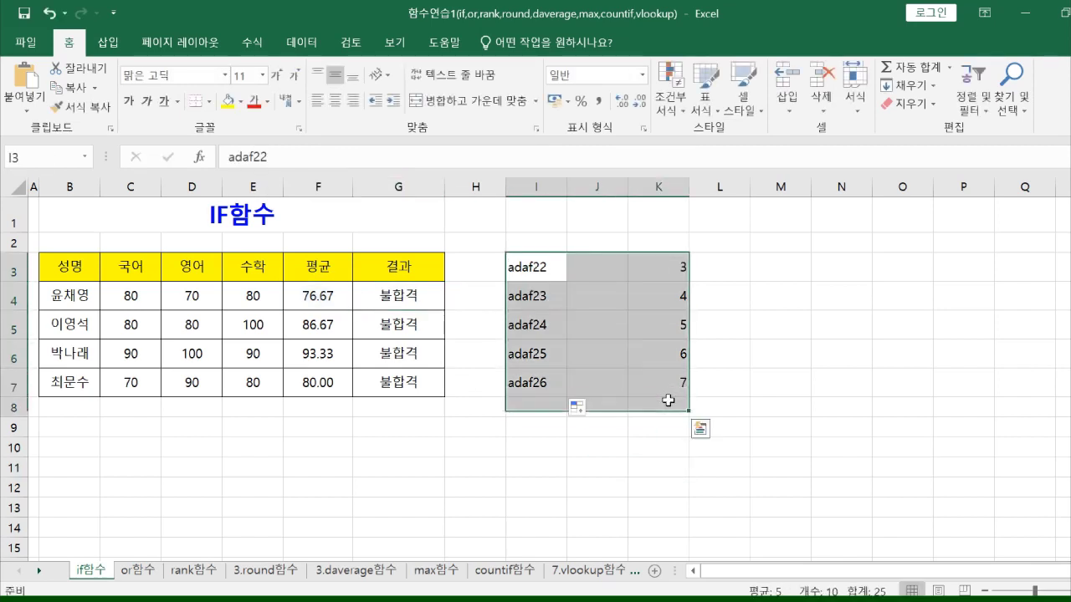
key(Delete)
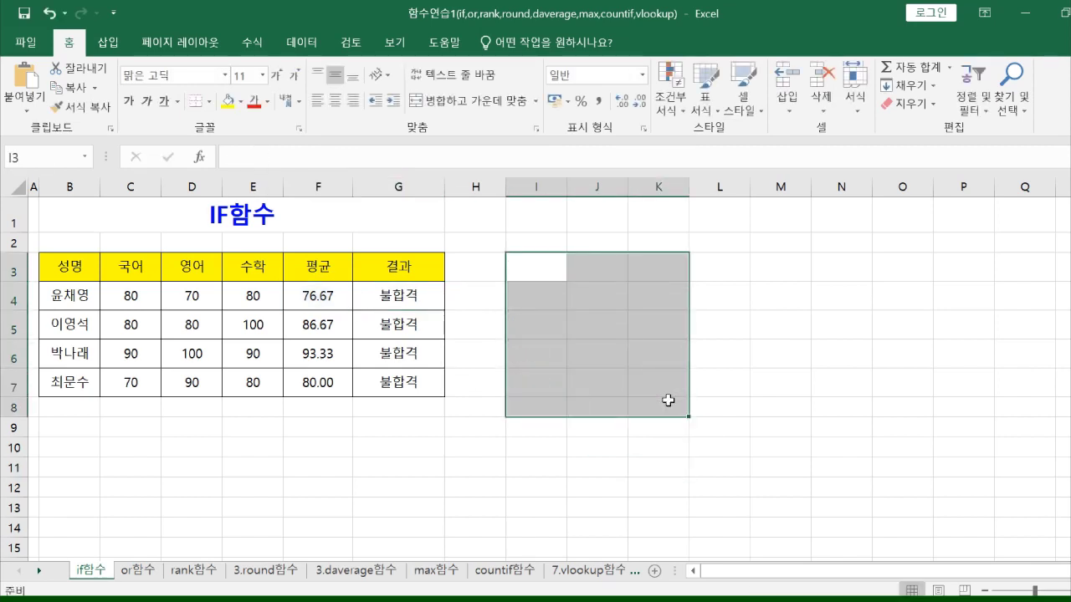
Step: Review the 합격 and 불합격 arguments of the IF formula in G4 without editing it
click(416, 303)
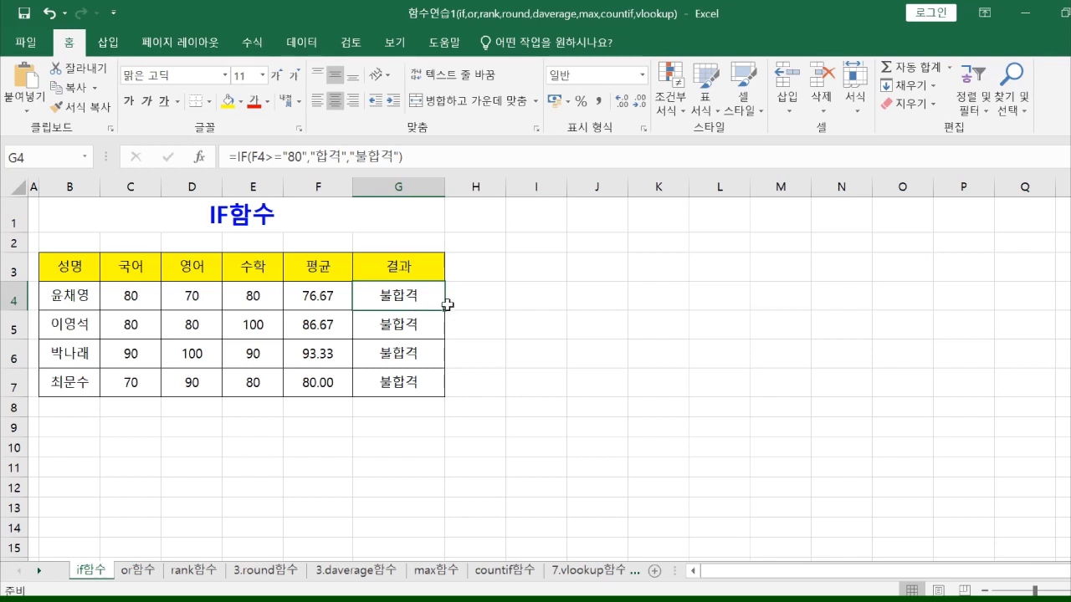
click(502, 388)
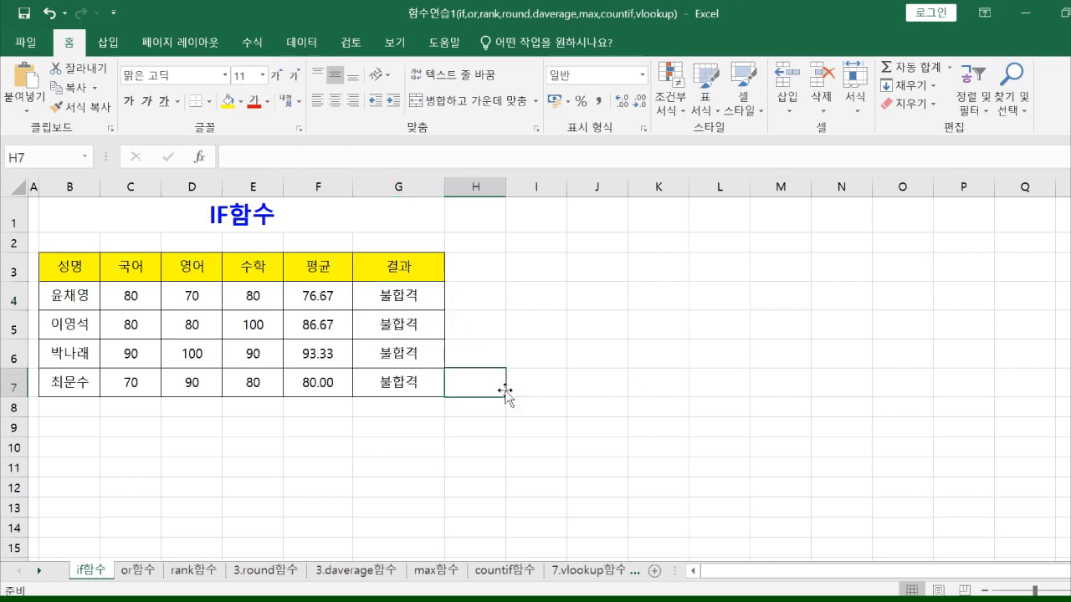
click(403, 297)
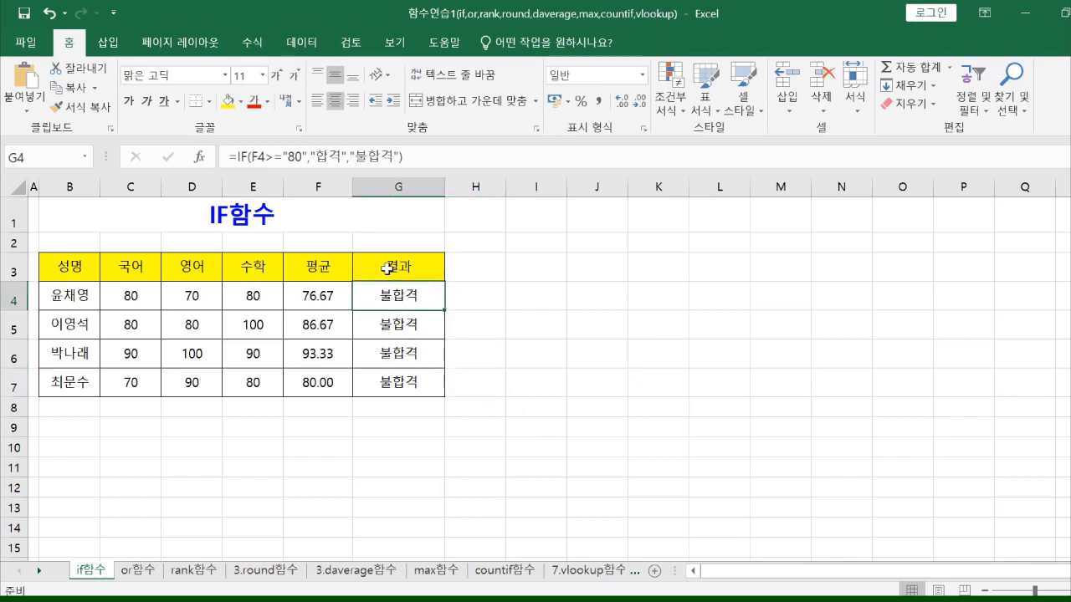
click(265, 152)
drag(315, 157, 380, 157)
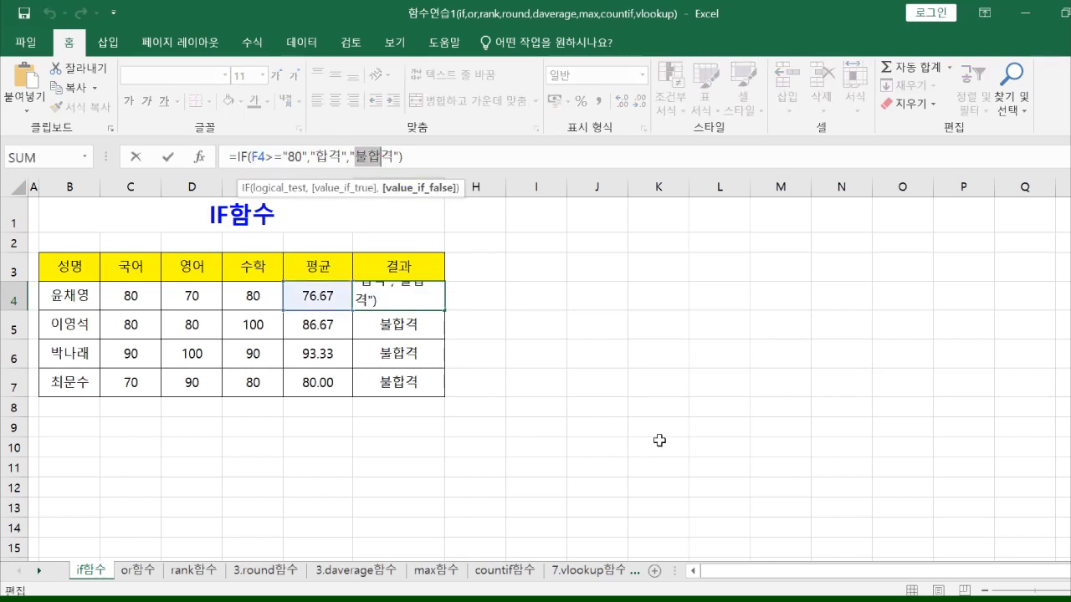
key(Escape)
click(659, 441)
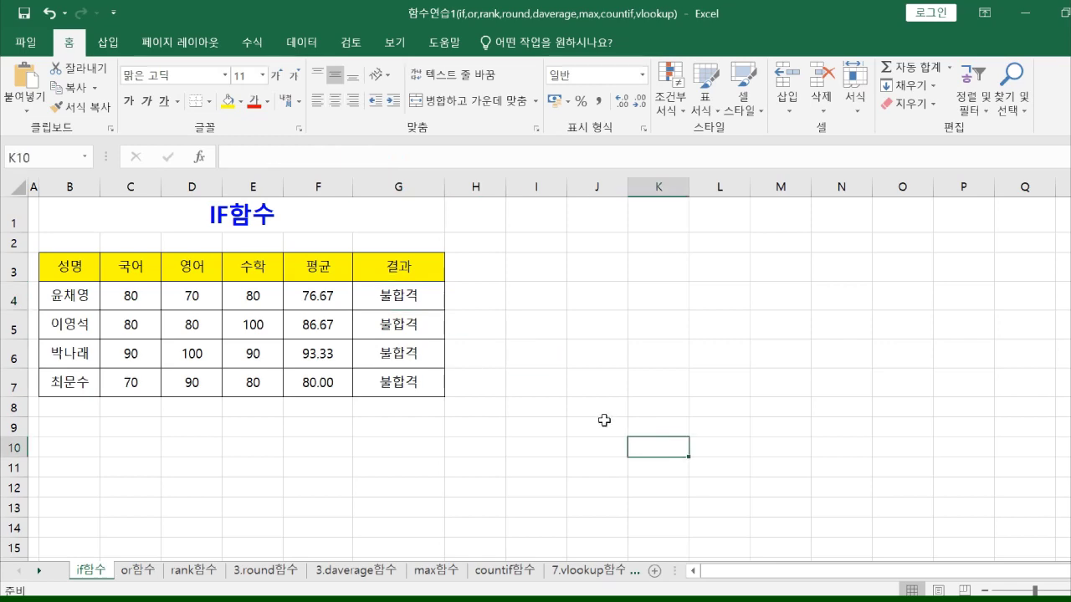
Step: Switch to the 01회-ing workbook and select C3 in the 학과 column of table 1
click(365, 601)
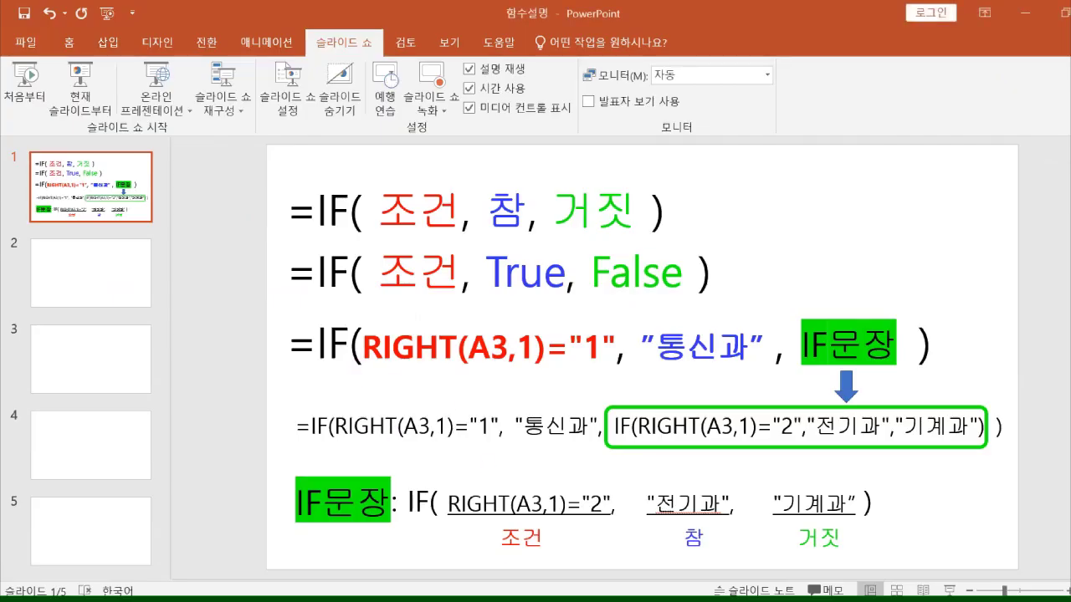
click(327, 601)
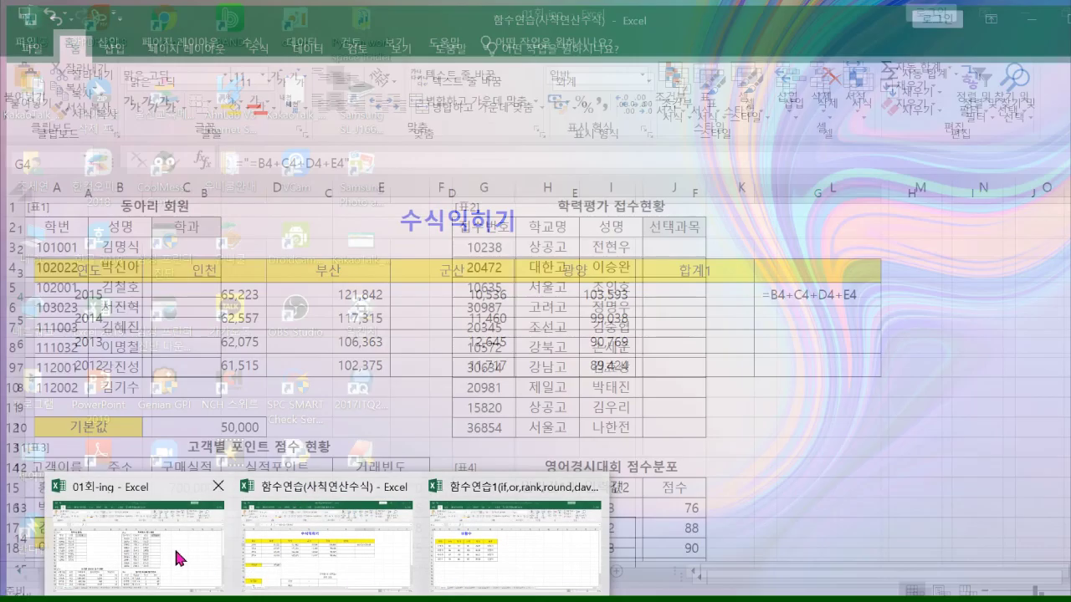
click(175, 557)
click(373, 330)
click(179, 249)
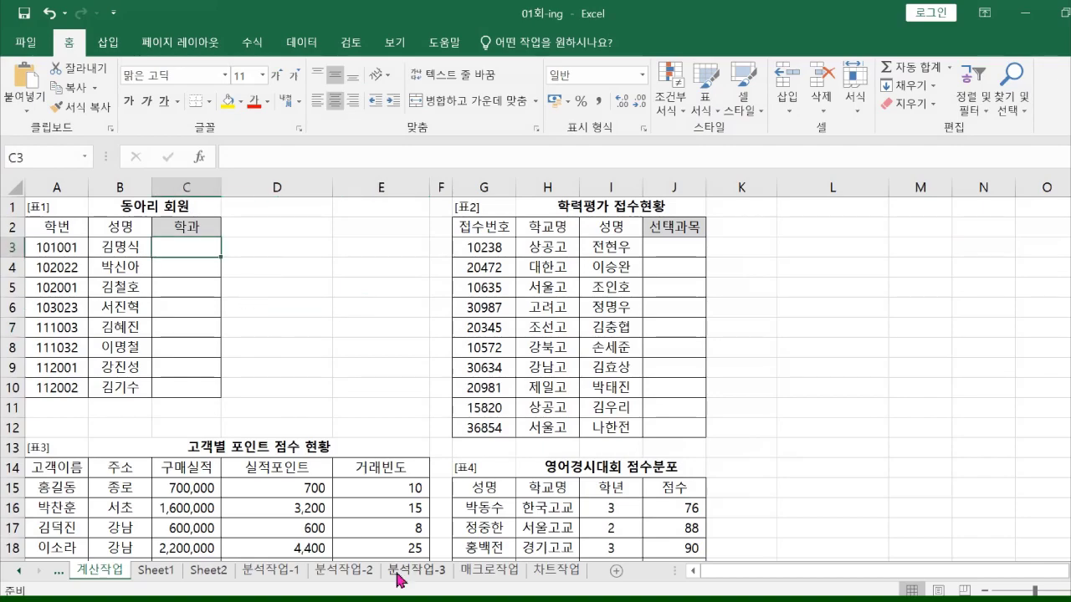
Step: Switch to the 한글 document of exam tasks and examine task 1's rule for the last digit of 학번
key(alt+Tab)
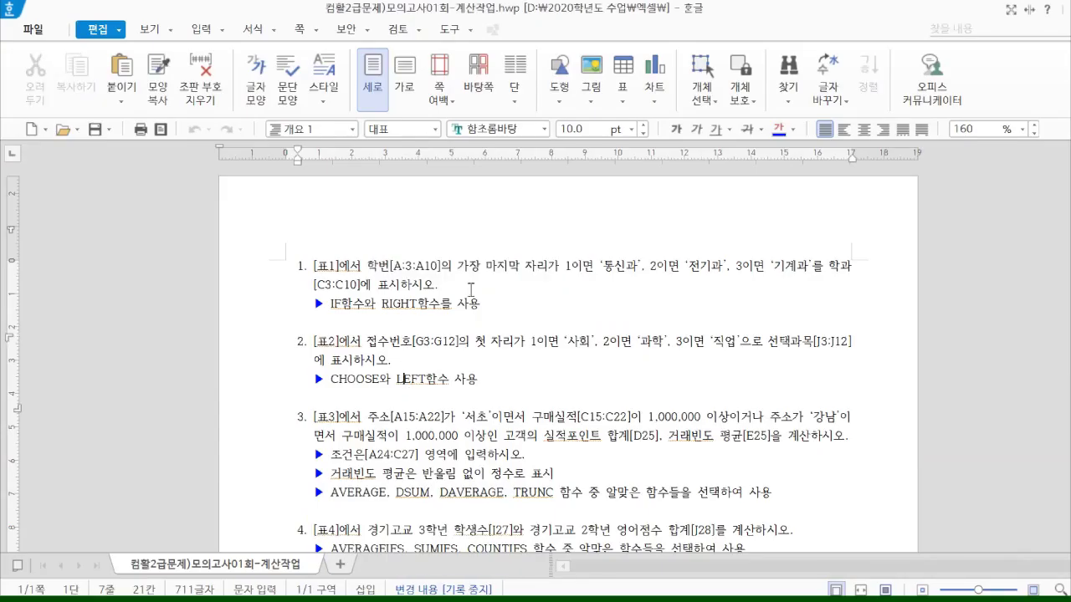
drag(377, 266, 598, 262)
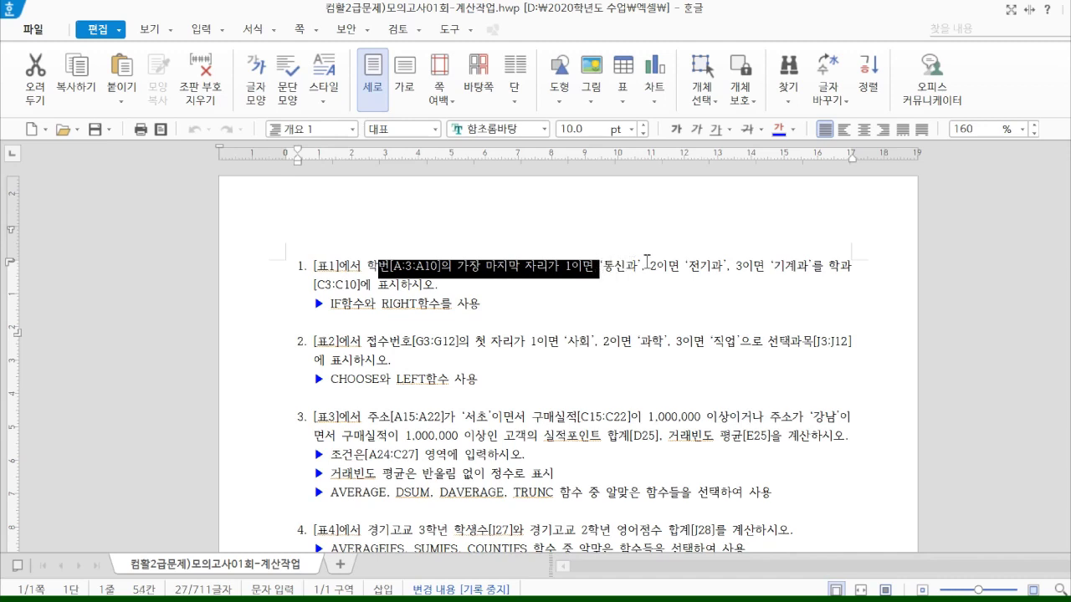
click(654, 261)
drag(667, 265, 795, 267)
drag(458, 268, 583, 269)
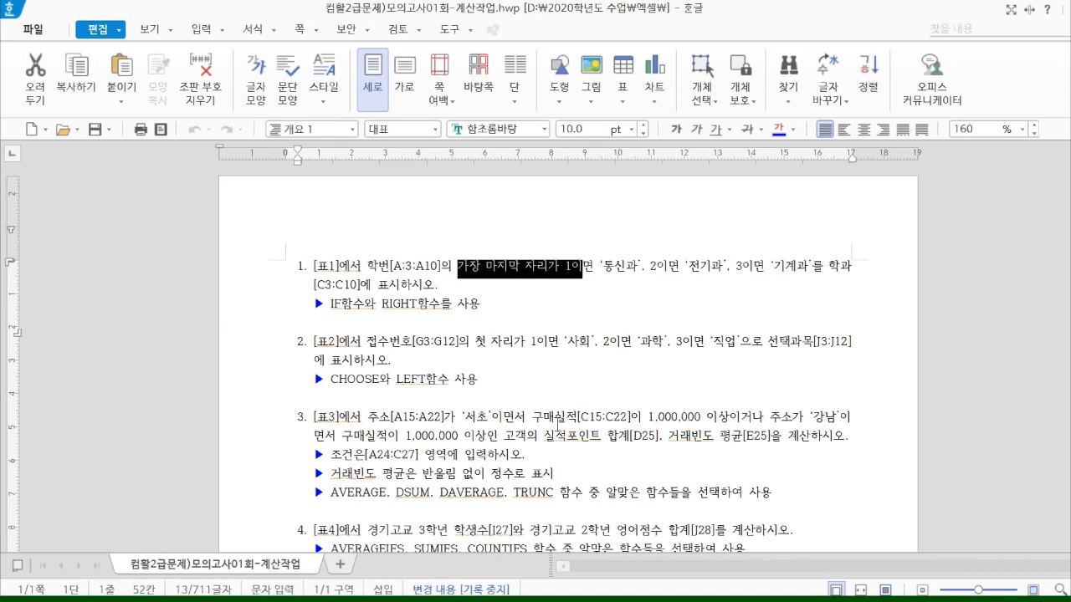
Step: Check table 1 in the 01회-ing workbook again, and highlight the IF and RIGHT functions required for task 1 in the document
mouse_move(297, 595)
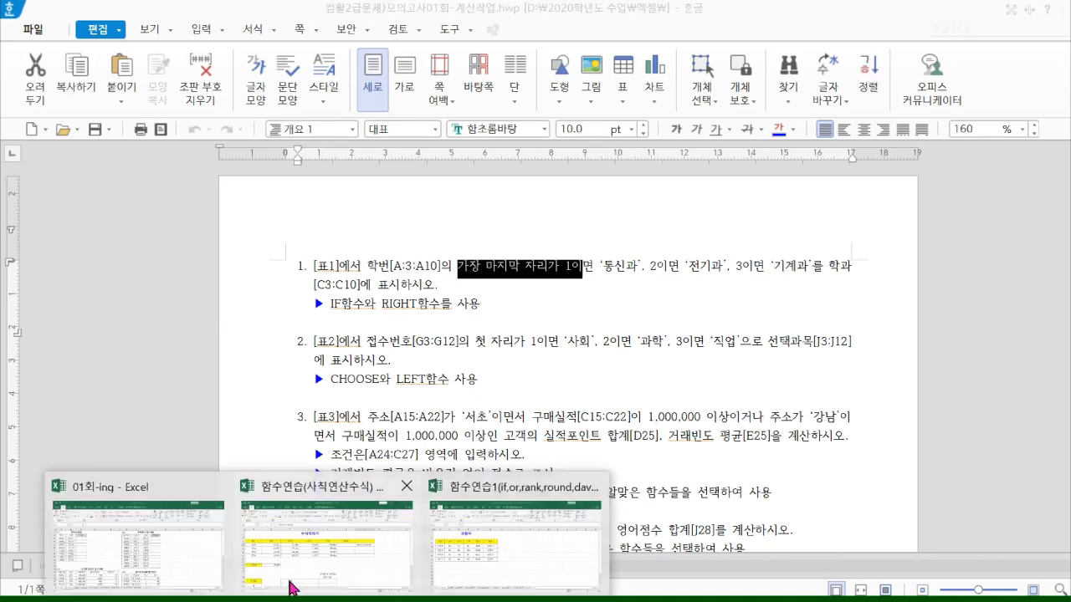
click(181, 576)
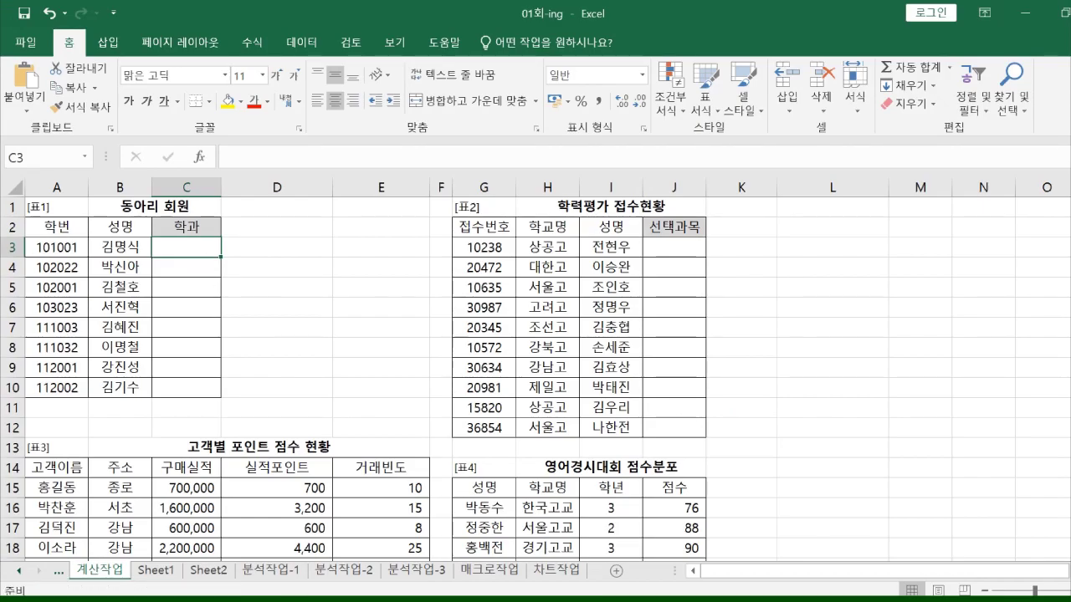
key(alt+Tab)
mouse_move(332, 303)
mouse_down()
mouse_move(383, 308)
mouse_move(326, 309)
mouse_up()
click(396, 312)
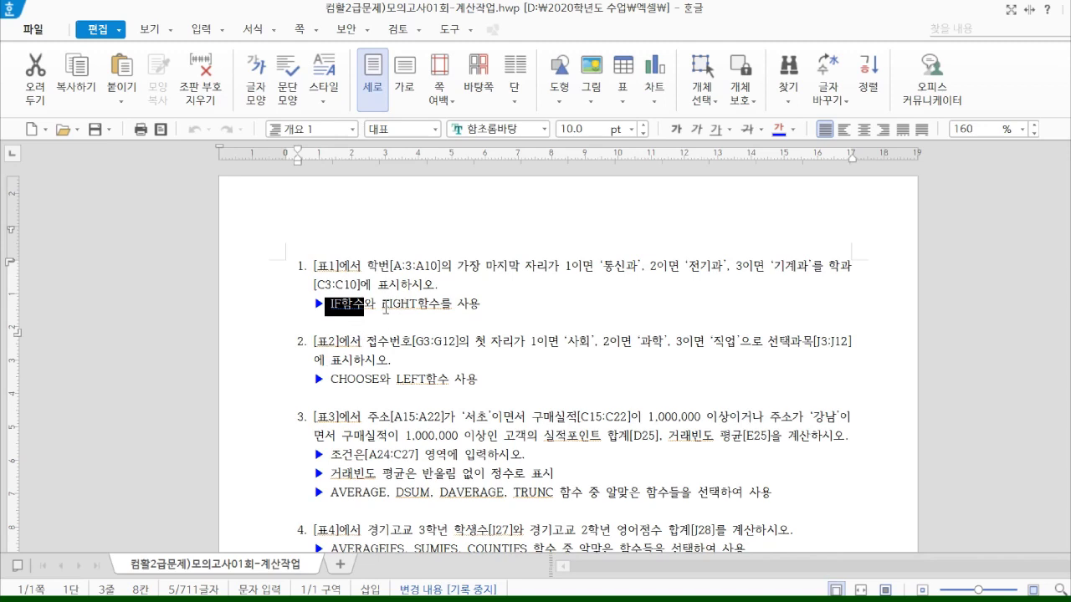
drag(381, 306, 441, 300)
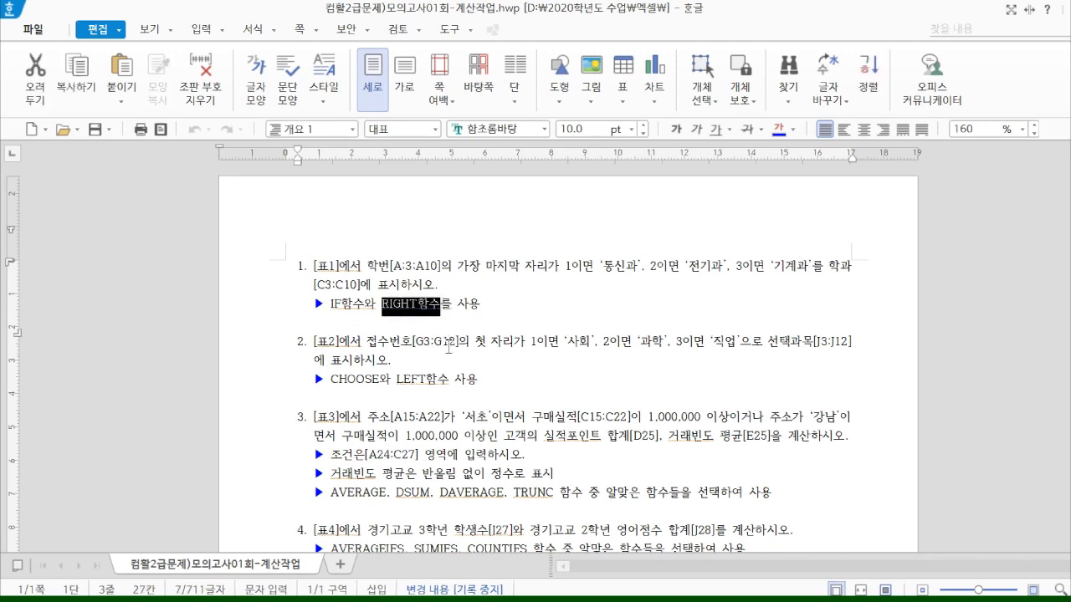
click(449, 348)
Step: Open the workbook 함수연습2(choose,right,sumif,dsum) from the 엑셀 folder and show its right함수 sheet
key(alt+Tab)
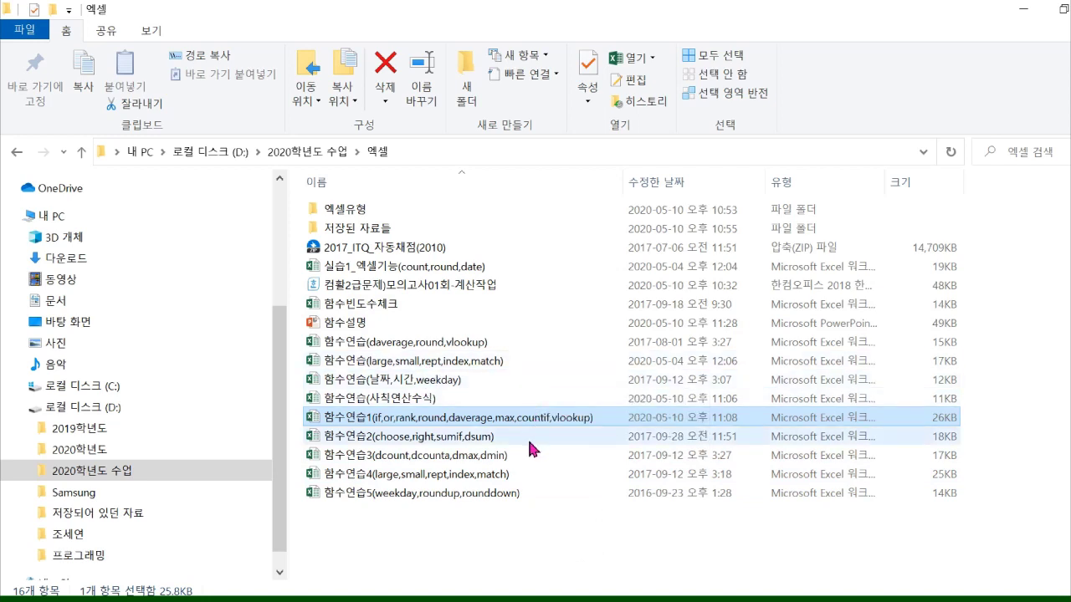
click(501, 436)
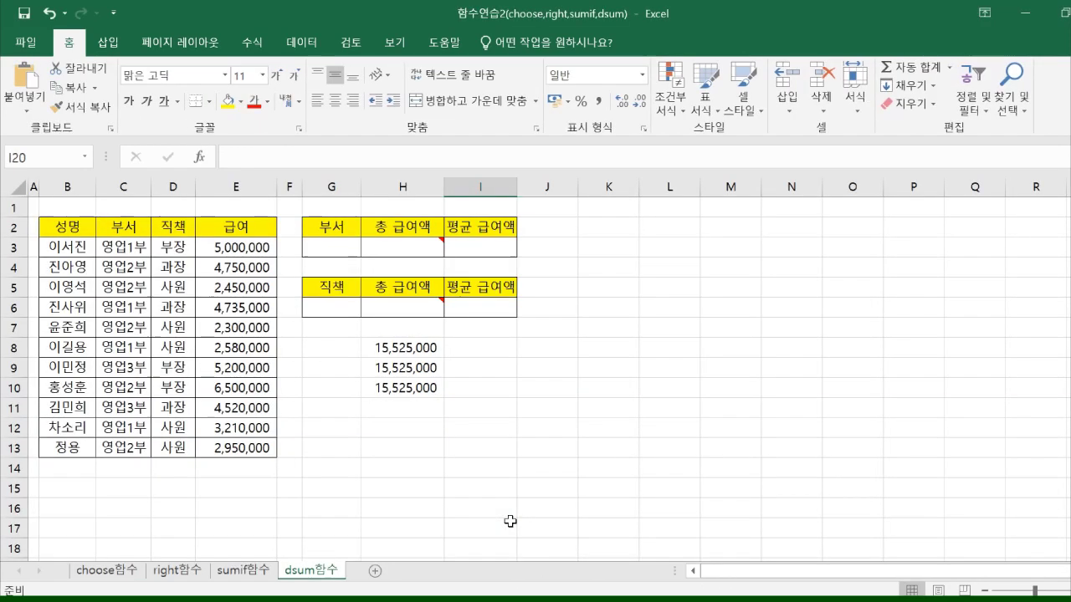
click(178, 576)
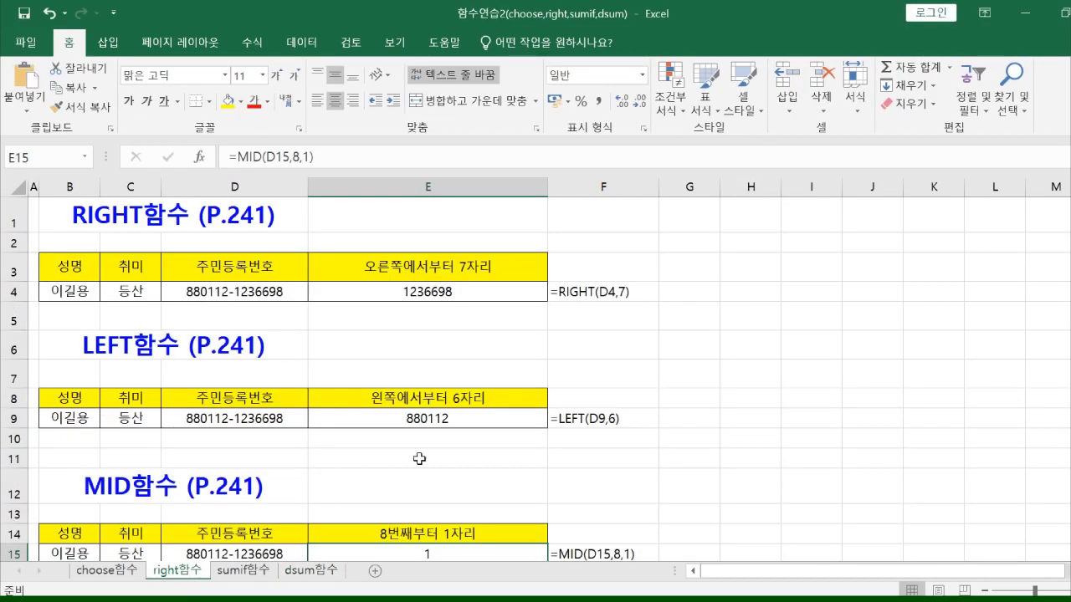
Step: Remove the page reference (P.241) from the RIGHT함수 heading in B1
click(641, 400)
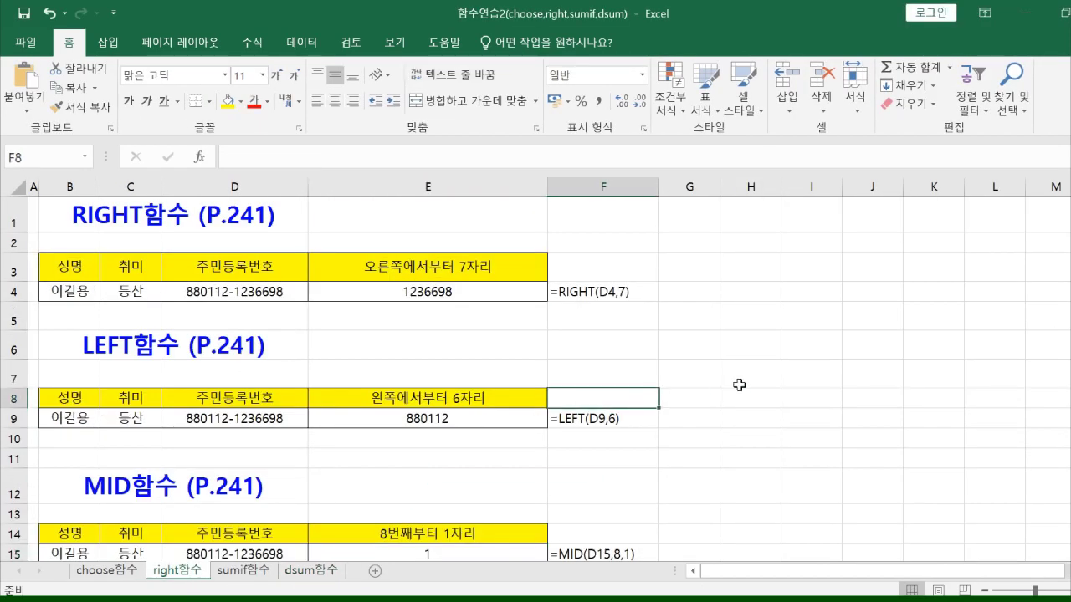
click(244, 224)
drag(295, 158, 336, 157)
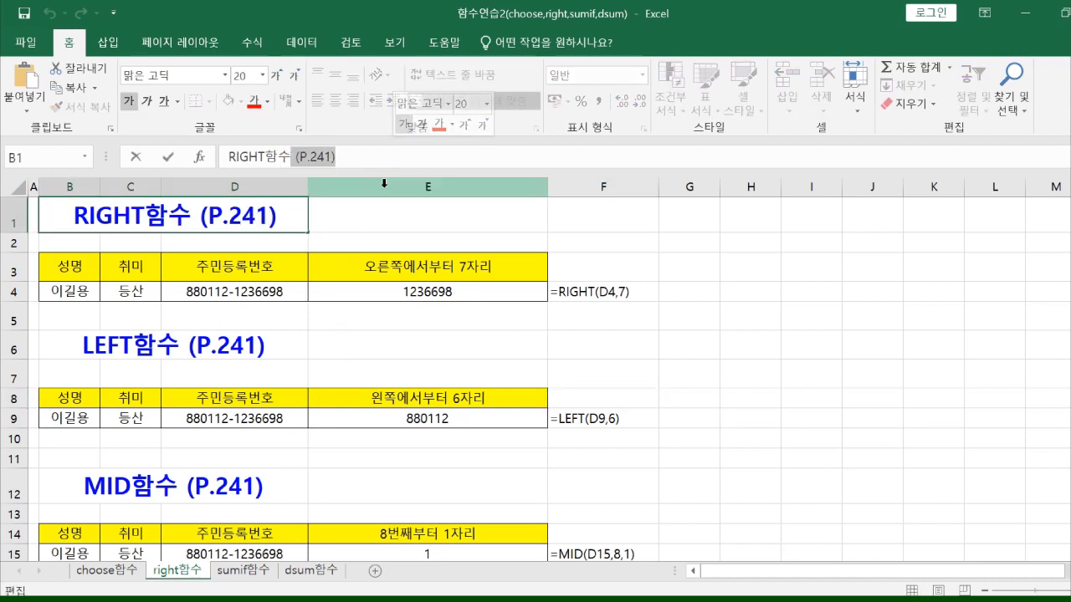
key(Delete)
Step: Shorten the heading in B6 to LEFT함수 by removing its page reference
click(186, 345)
drag(268, 157, 327, 157)
key(Delete)
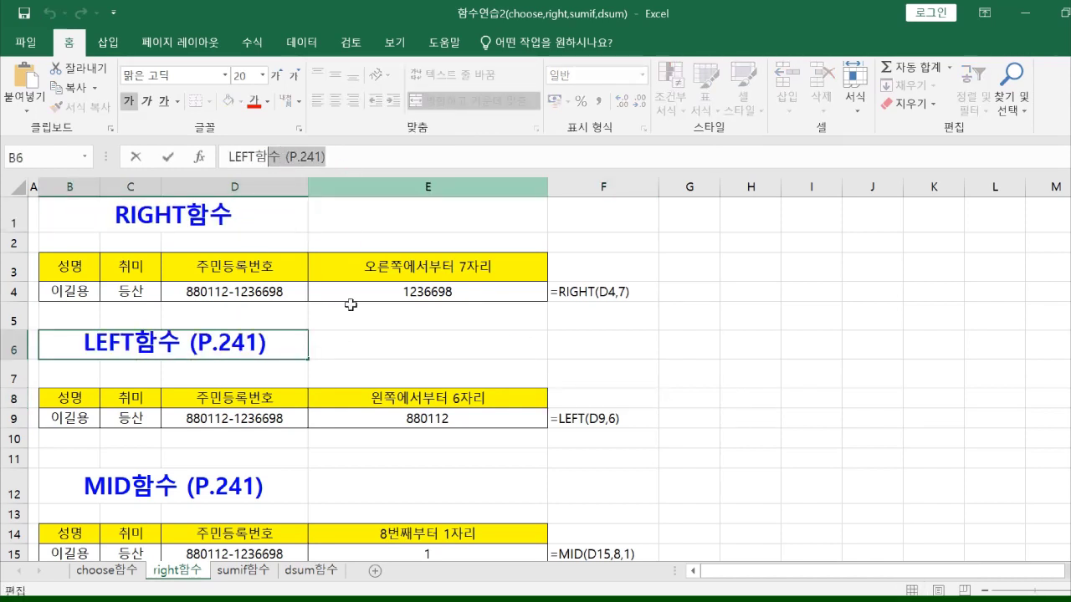
text(tn)
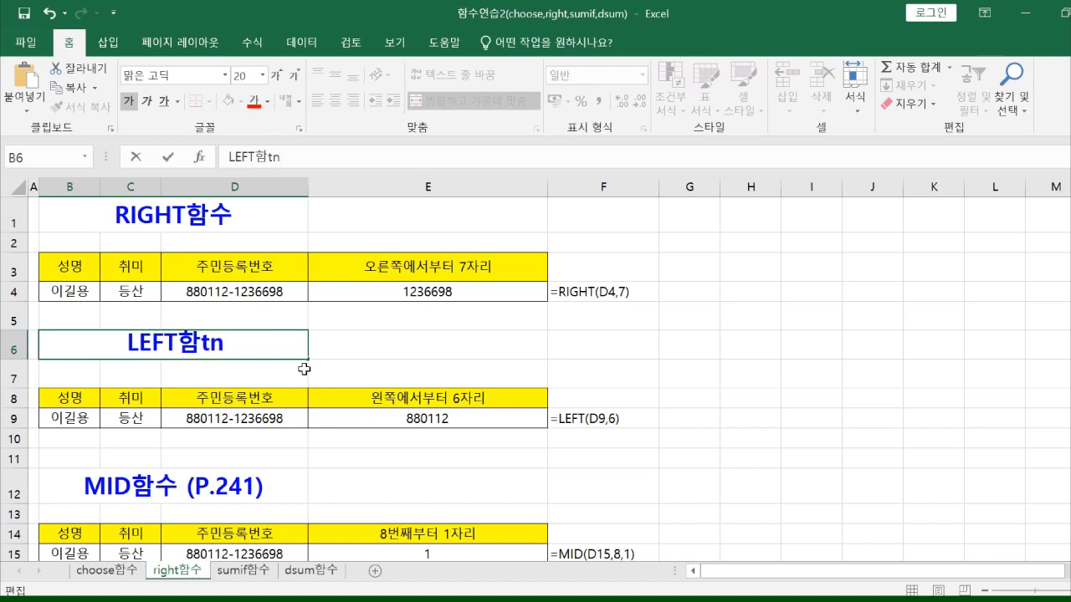
key(BackSpace)
key(BackSpace)
text(수)
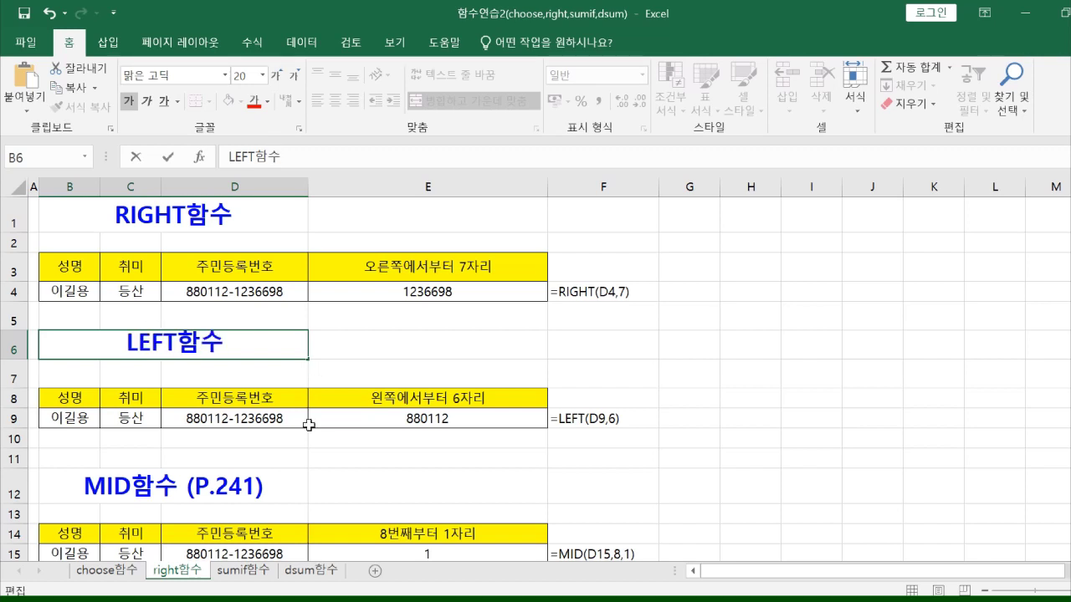
Step: Delete the page reference (P.241) from the MID함수 heading in B12
click(277, 488)
drag(279, 156, 376, 160)
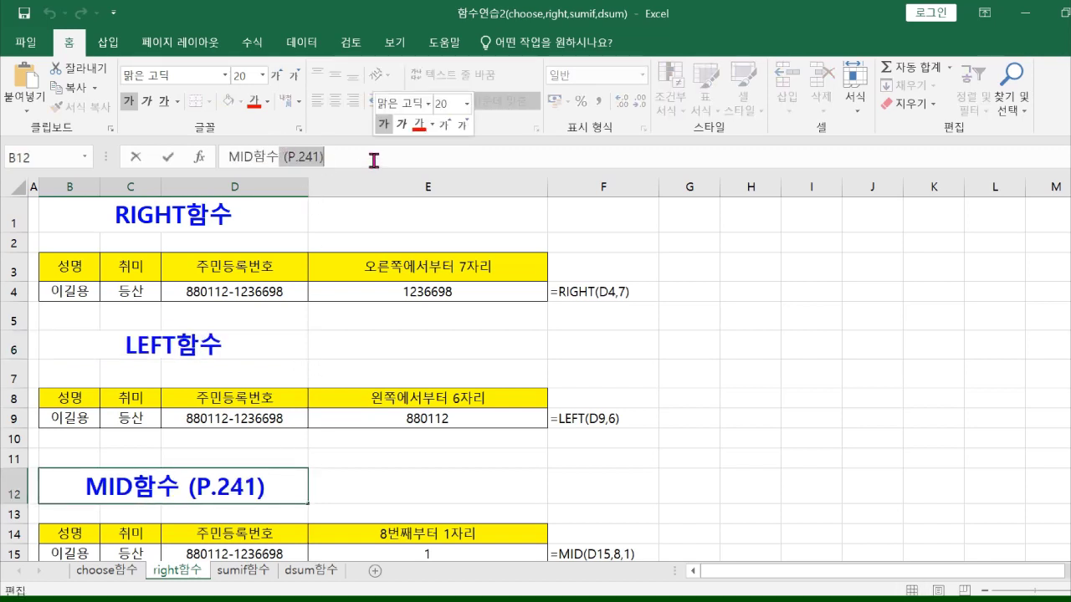
key(Delete)
click(607, 413)
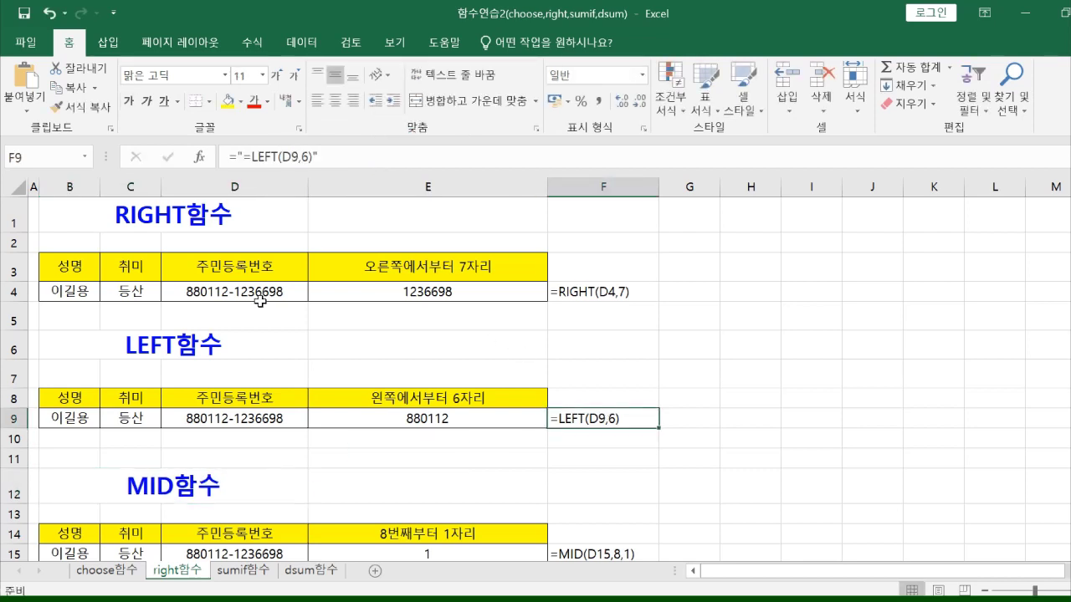
Step: Check the RIGHT example's formula text in F4 and clear the formula cell E4
click(408, 292)
key(Down)
key(Down)
key(Down)
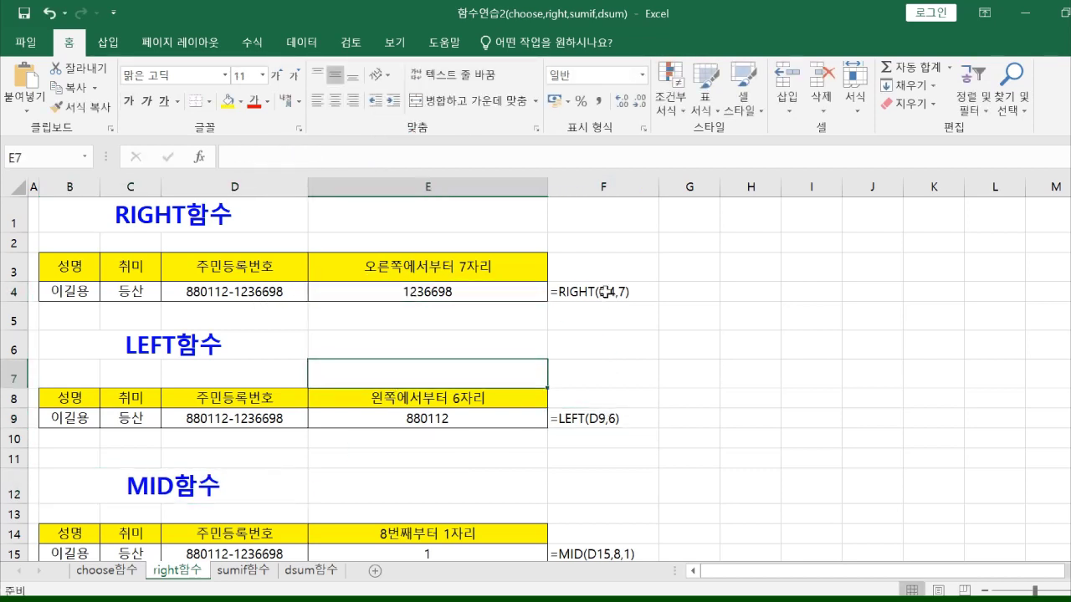
click(603, 291)
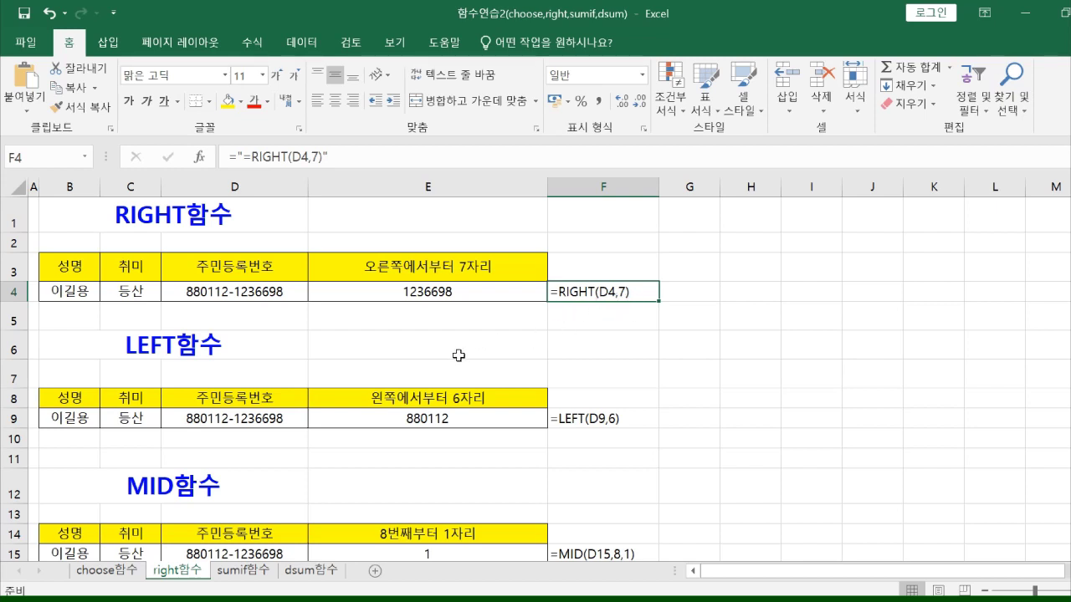
click(487, 300)
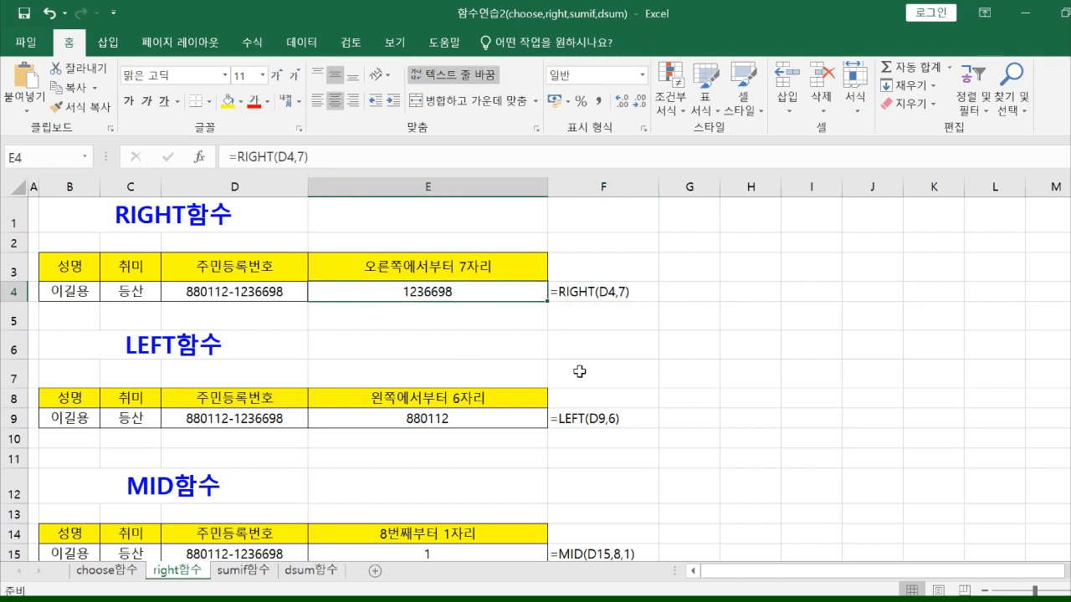
key(Delete)
click(665, 396)
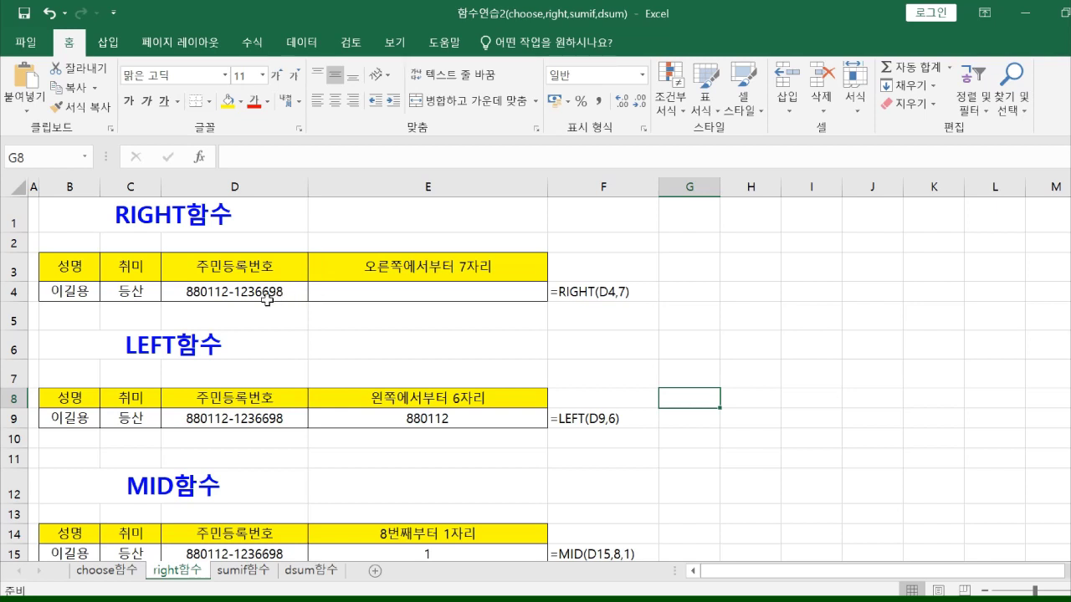
Step: Enter =RIGHT(D4,7) in E4 to extract the last 7 characters of the 주민등록번호 in D4
click(389, 290)
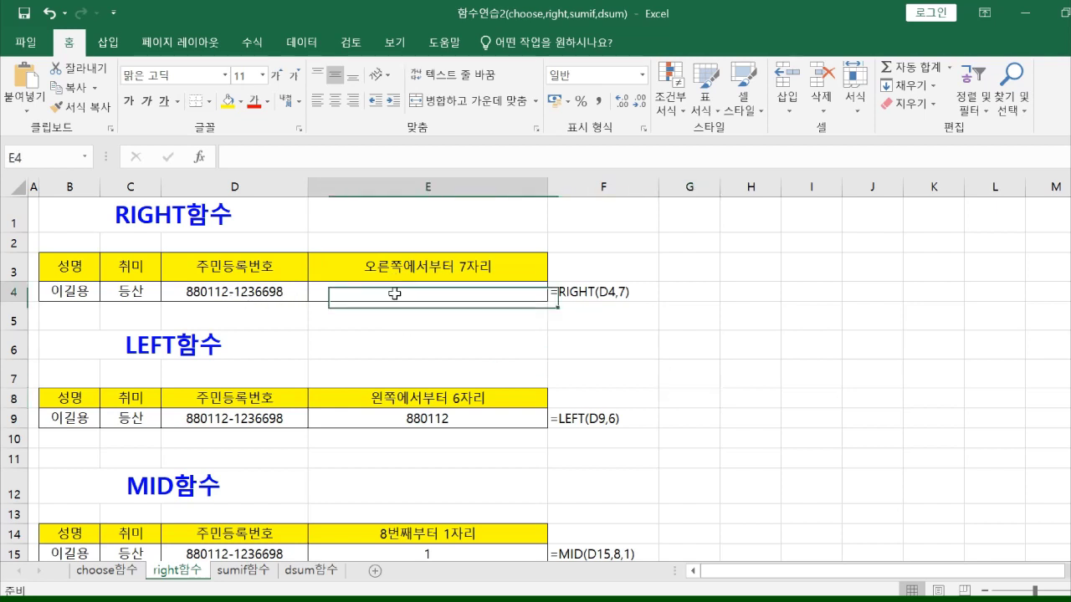
click(398, 154)
text(=ri)
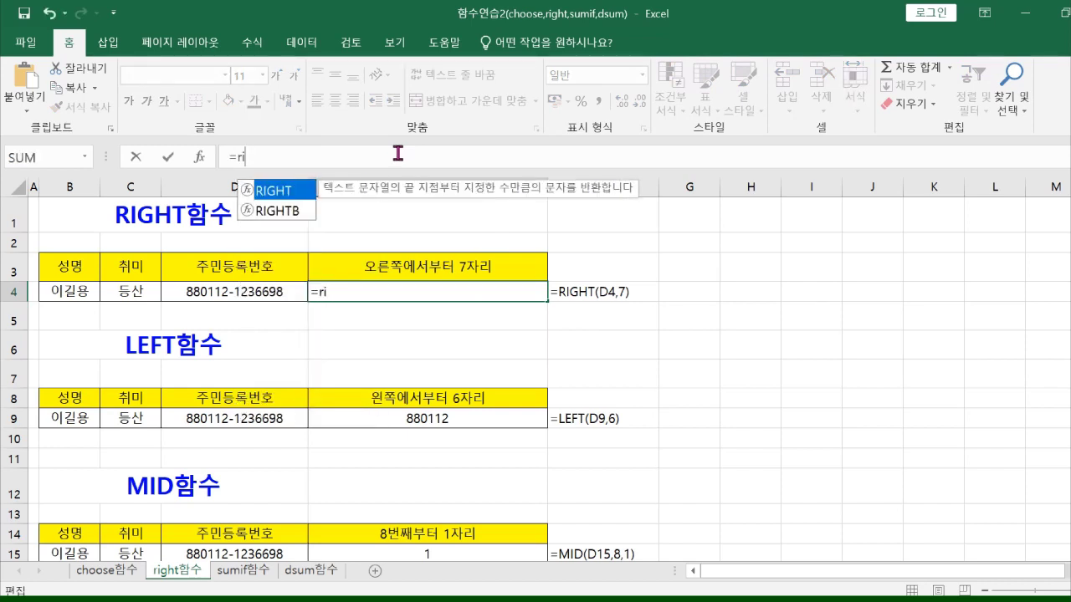
double_click(291, 191)
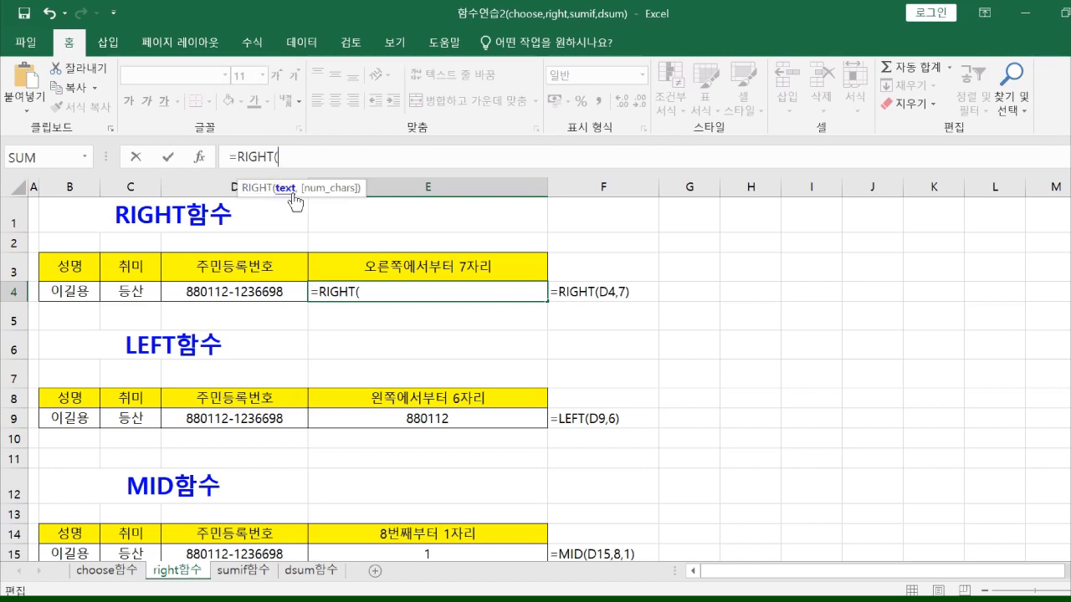
click(278, 294)
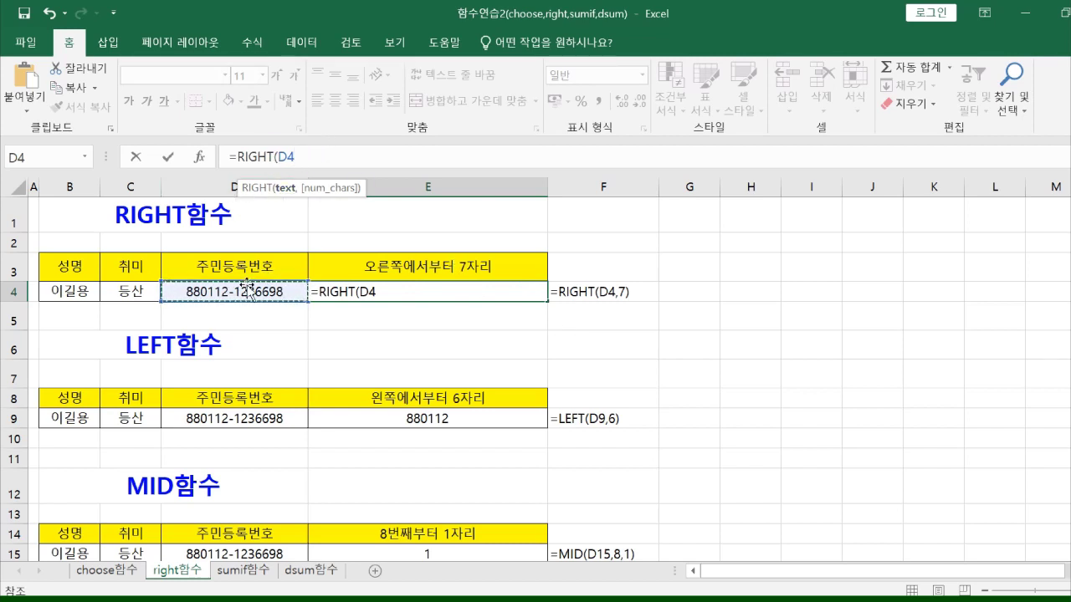
text(,7)
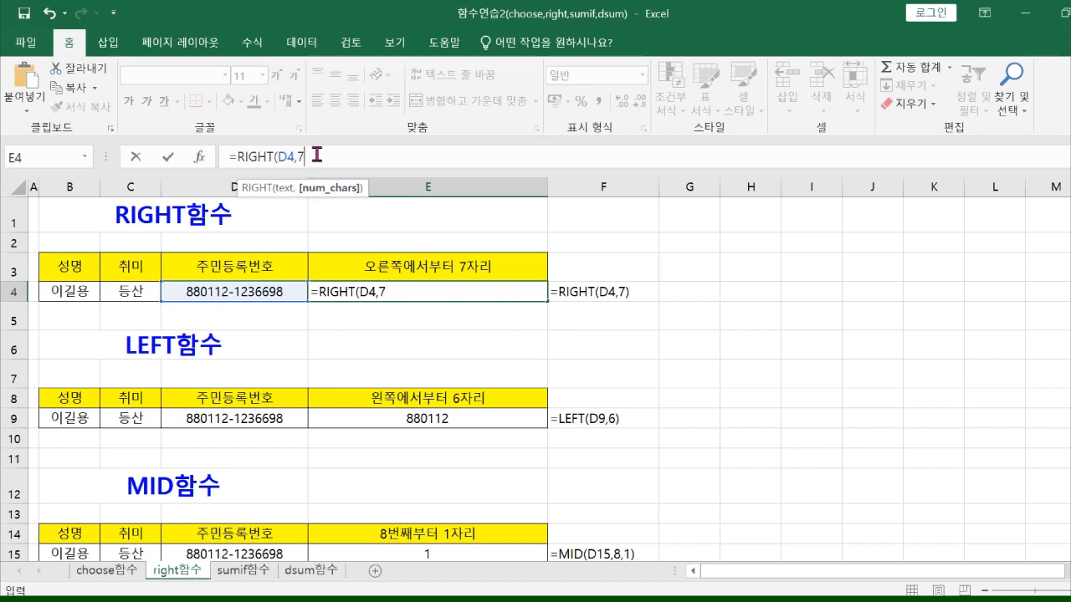
text())
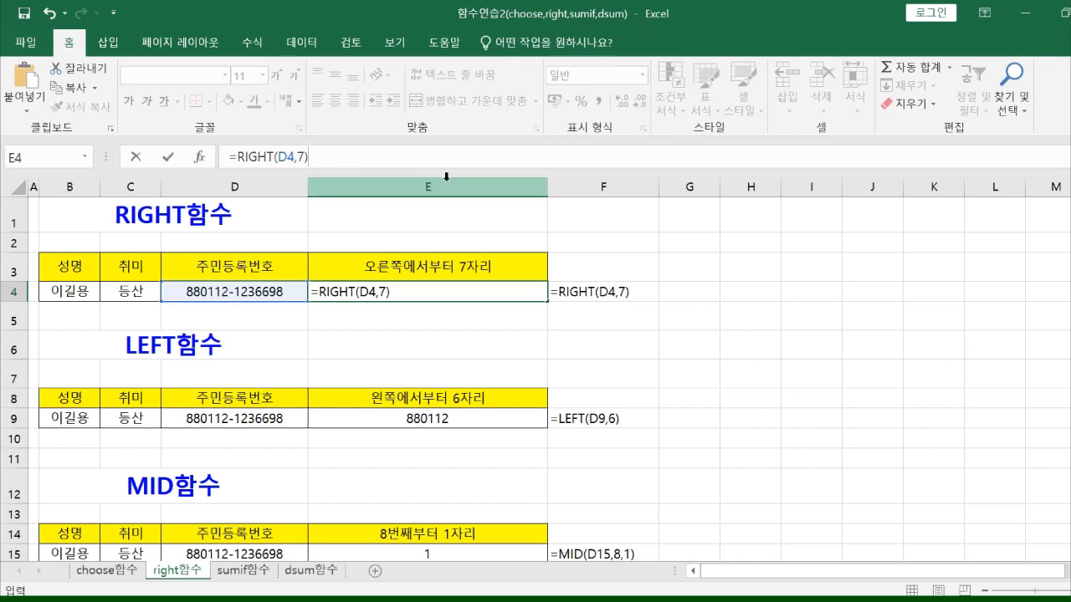
key(Return)
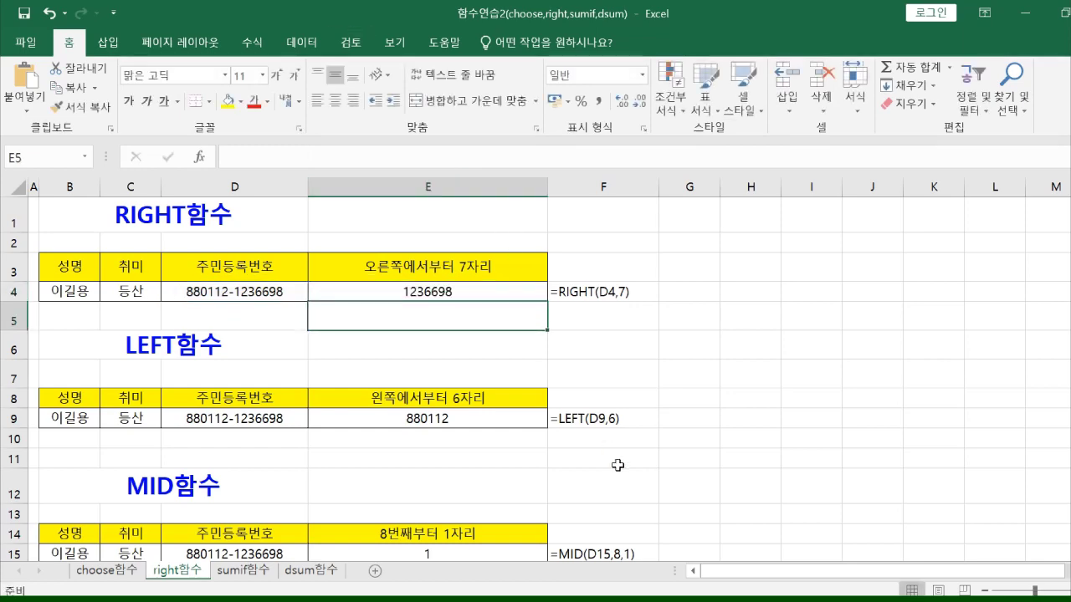
Step: Examine the LEFT example formula in F9, the MID example formula in F15 and its source cell D15
scroll(629, 450, down, 1)
click(627, 336)
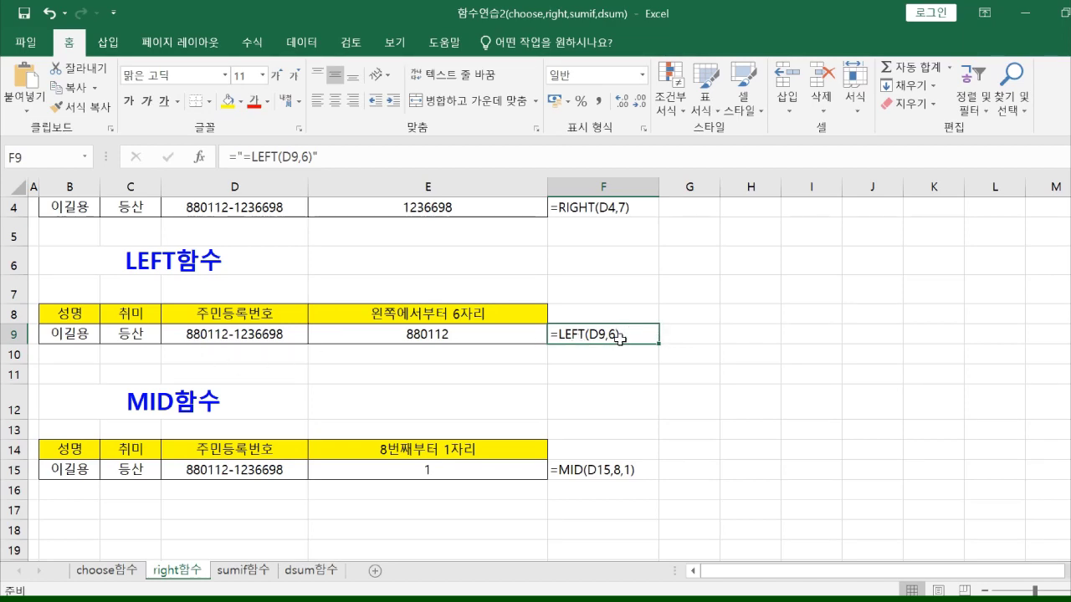
click(639, 481)
scroll(639, 482, down, 2)
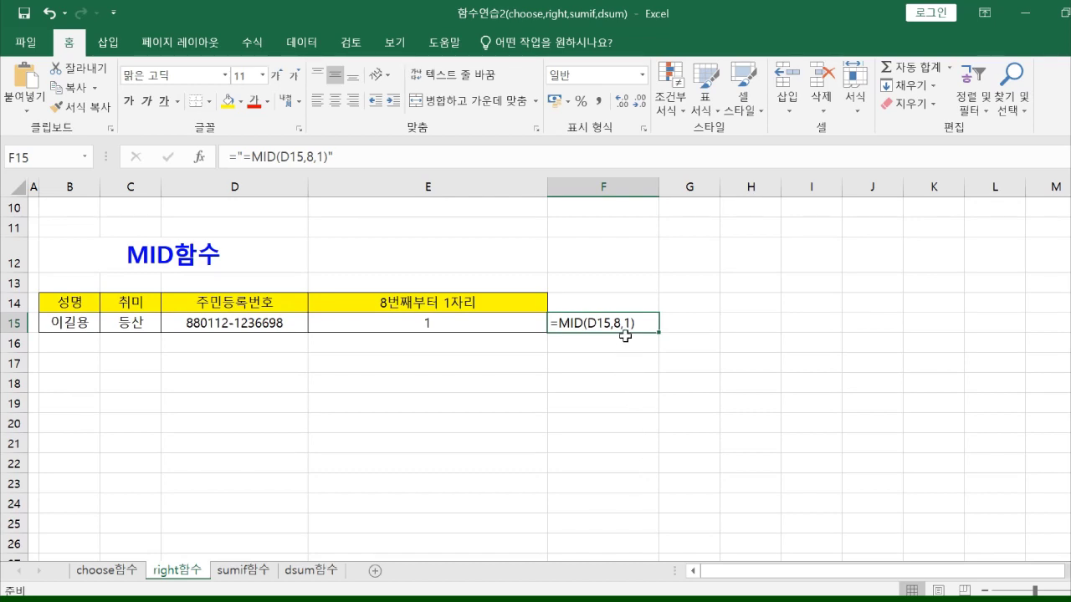
click(224, 329)
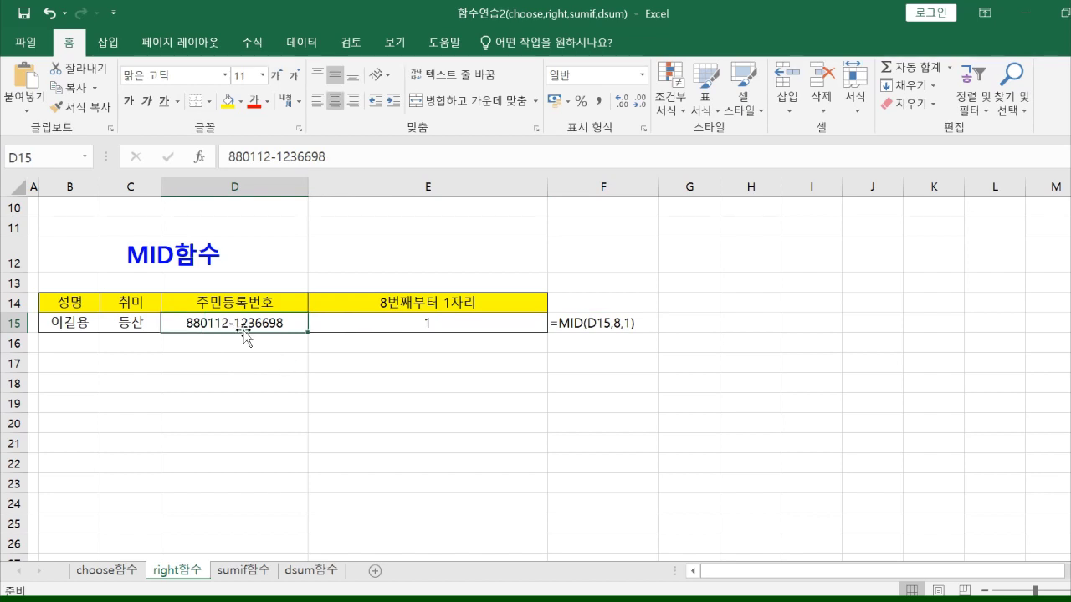
Step: Magnify the MID example around D15 to 300% with 돋보기 to count character positions, and return to 100%
key(super+plus)
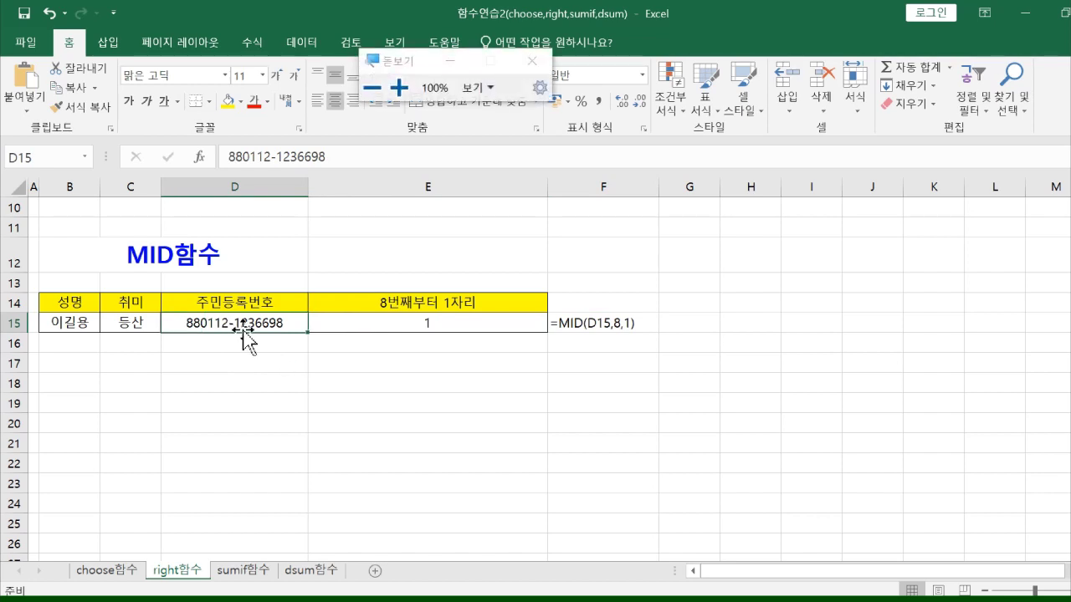
click(399, 87)
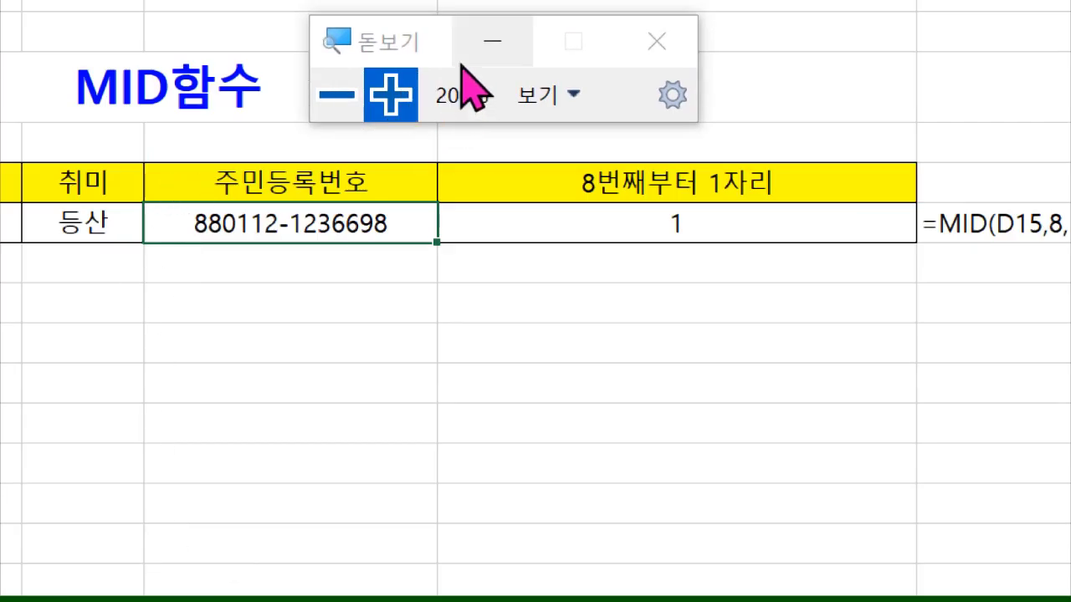
click(391, 94)
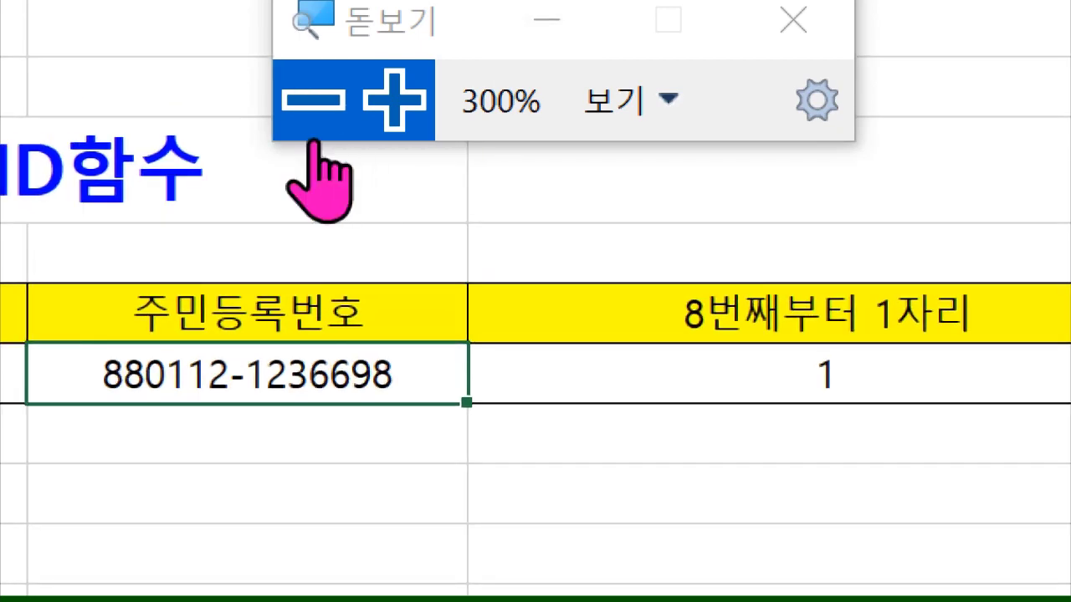
click(313, 101)
click(314, 100)
click(417, 205)
click(425, 335)
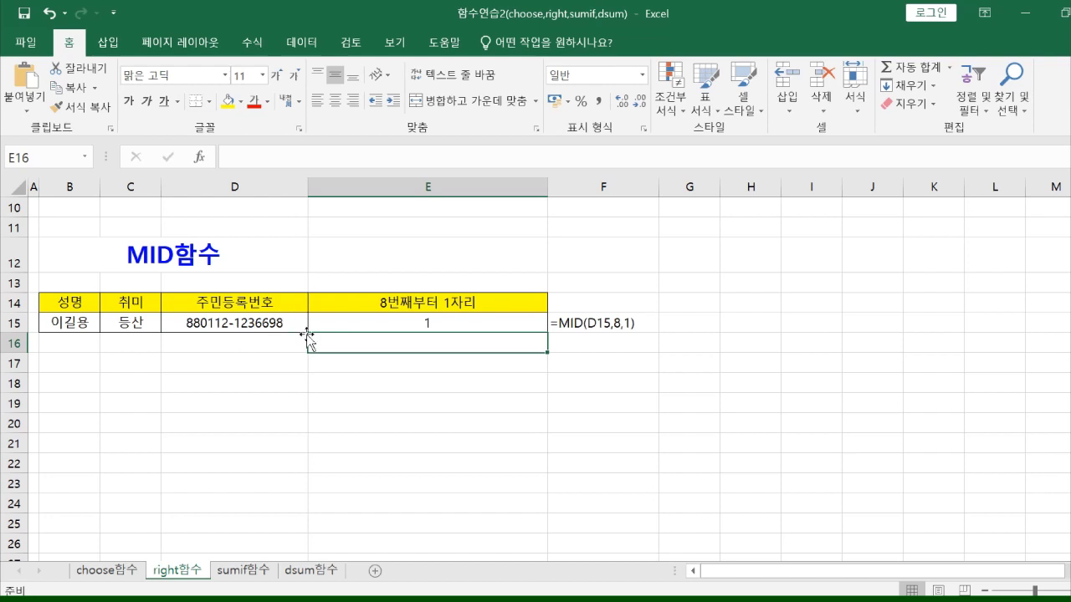
Step: Change the character count in E15's MID formula to 2, giving =MID(D15,8,2)
click(572, 324)
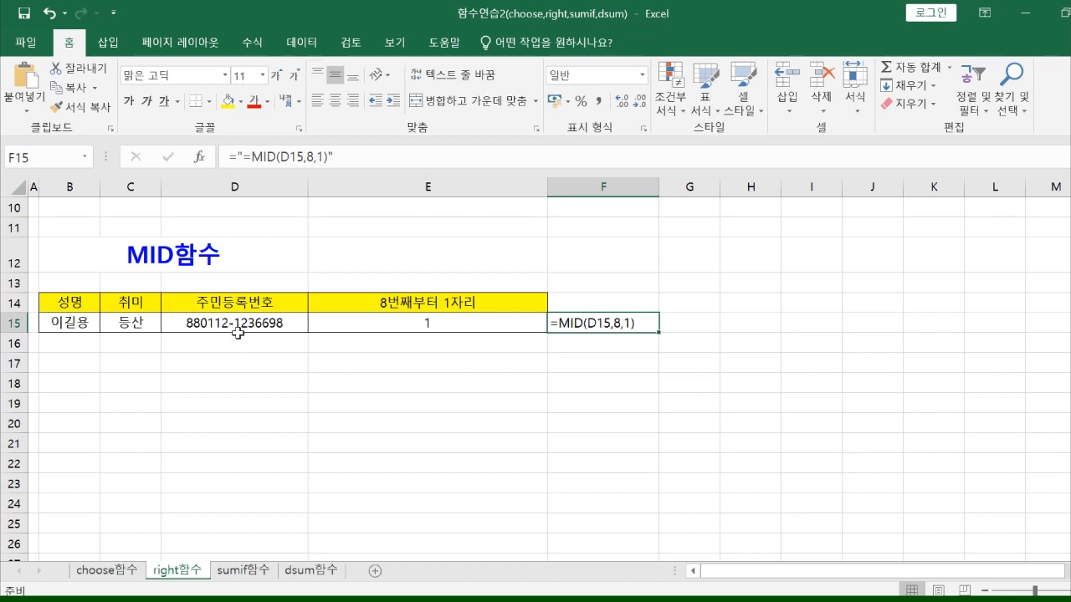
click(474, 329)
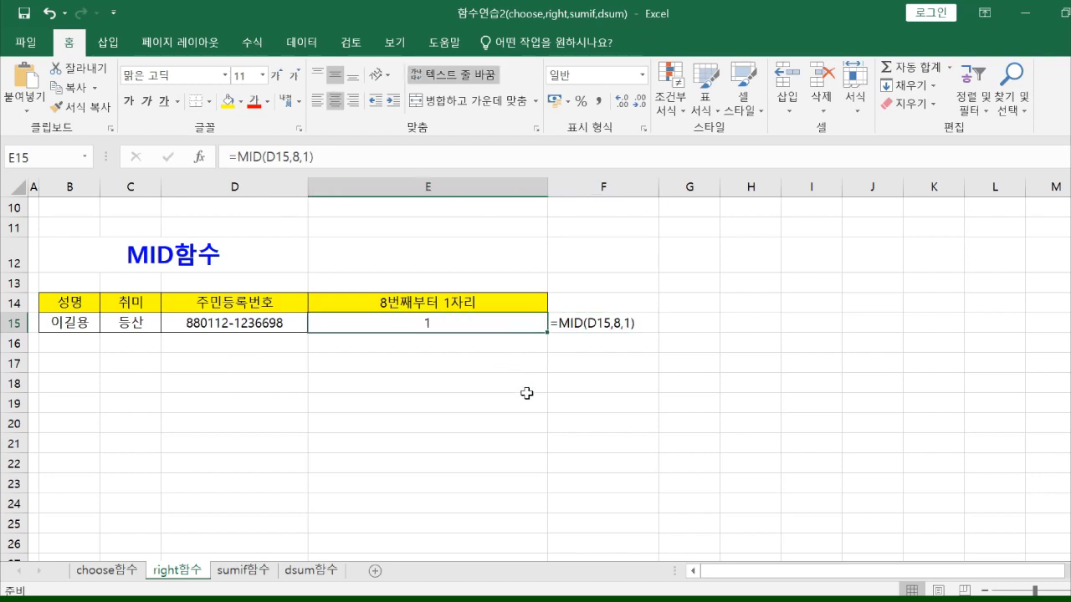
click(324, 164)
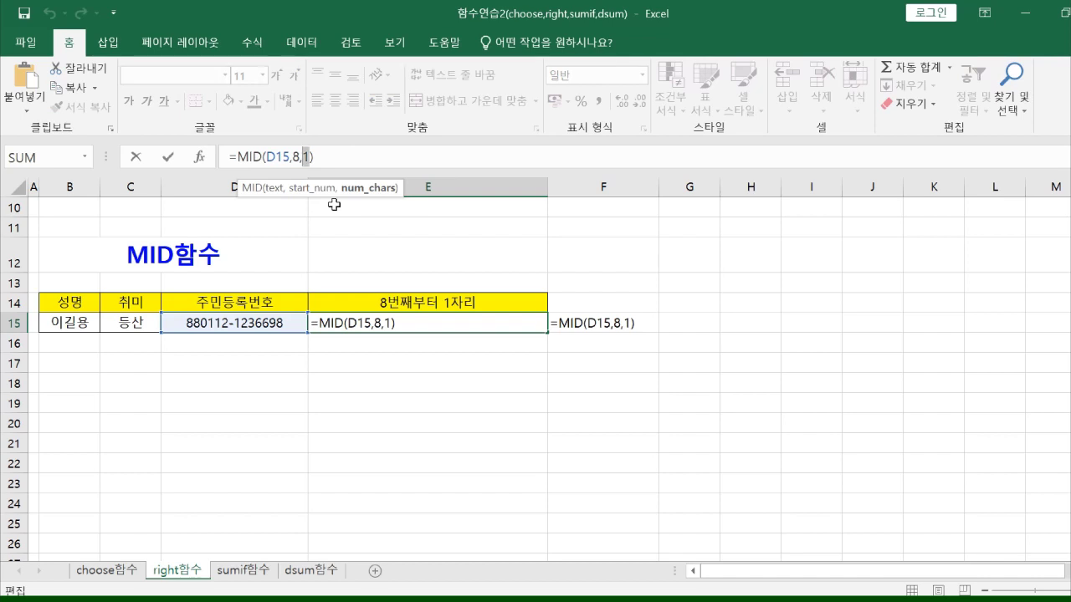
text(2)
key(Return)
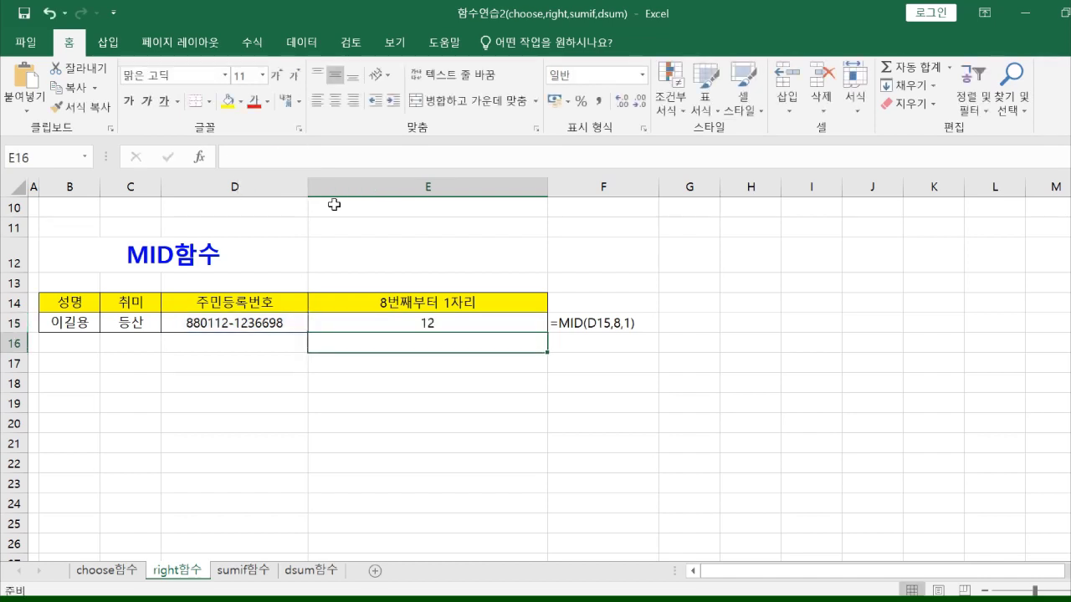
Step: Set the character count in E15's MID formula to 3, giving =MID(D15,8,3)
click(330, 325)
click(305, 158)
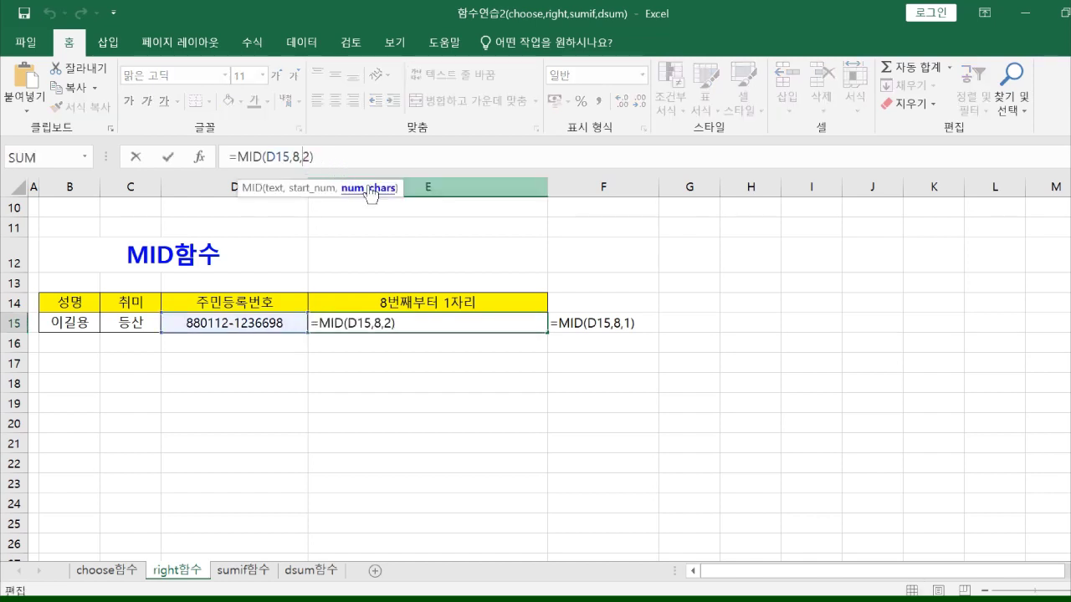
key(shift+Right)
text(3)
key(Return)
click(406, 316)
Step: Review the RIGHT, LEFT and MID example formulas in F4, F9 and F15, and select E15
scroll(511, 408, up, 3)
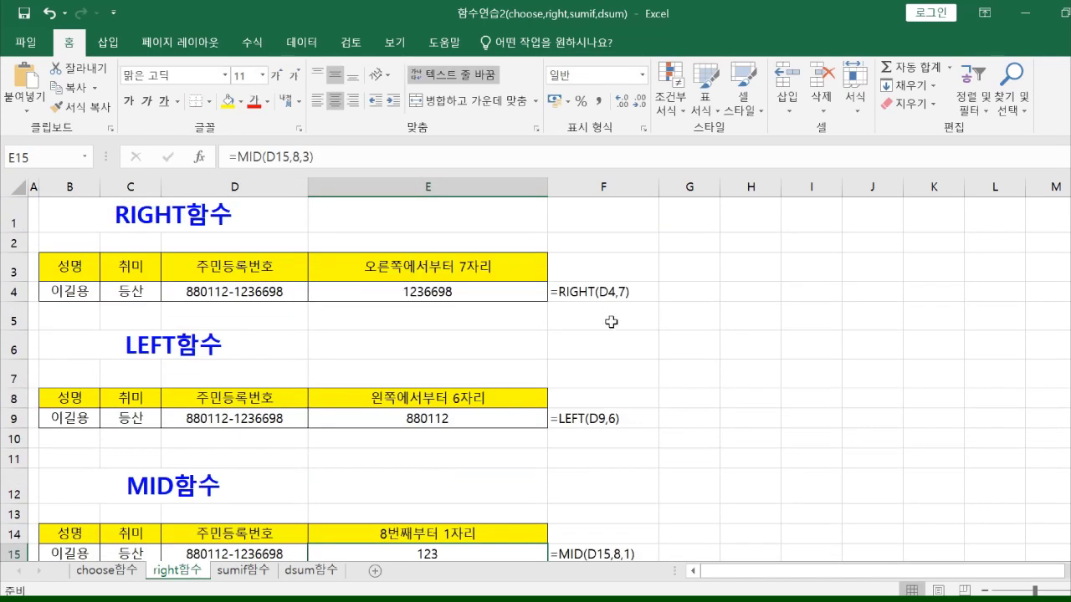
click(619, 293)
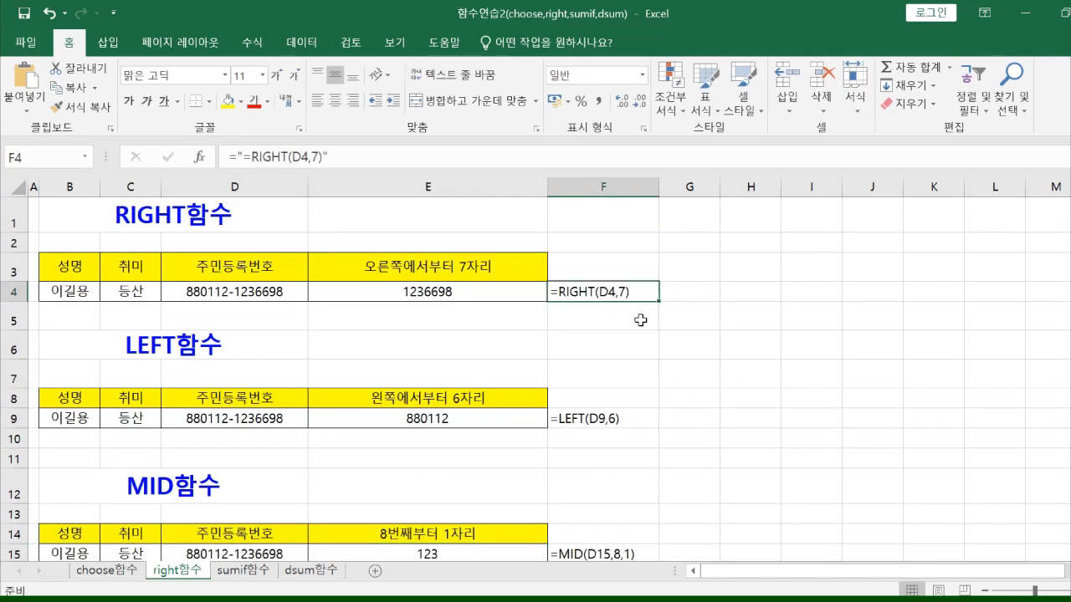
click(619, 422)
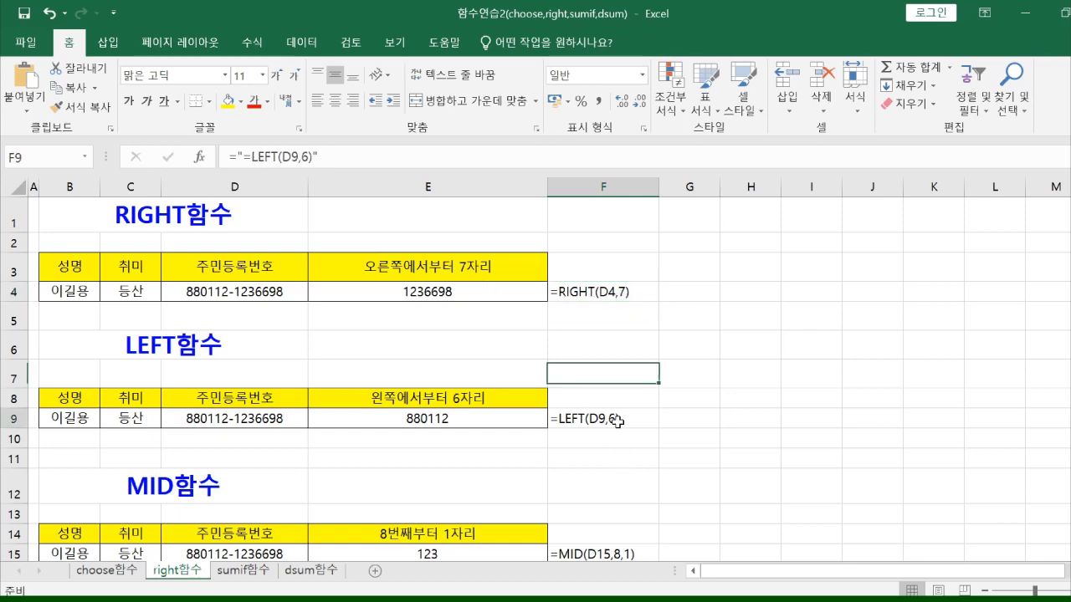
scroll(619, 427, down, 2)
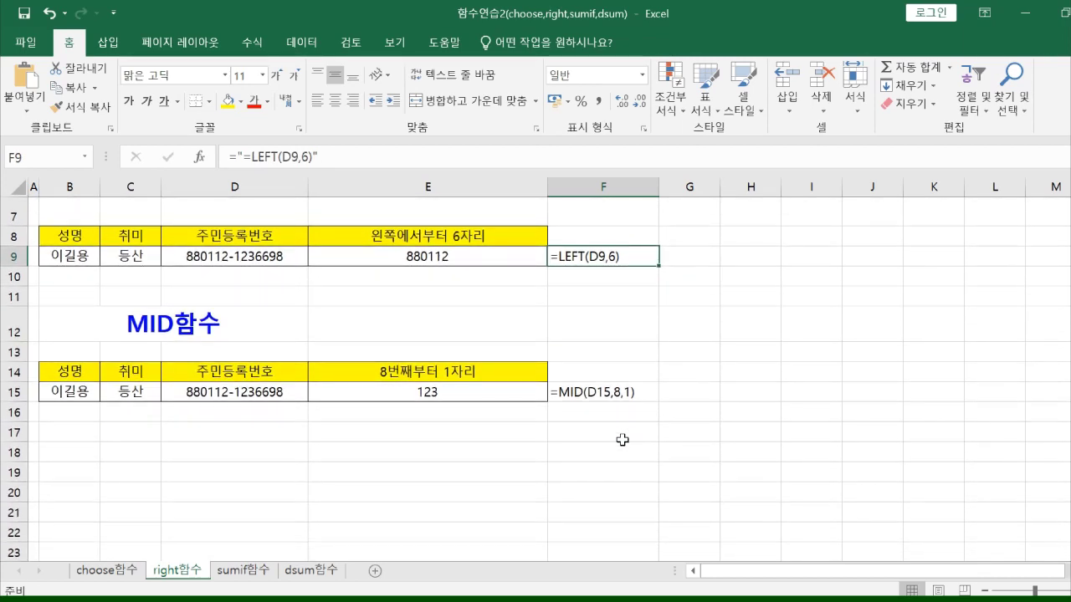
click(638, 399)
click(470, 399)
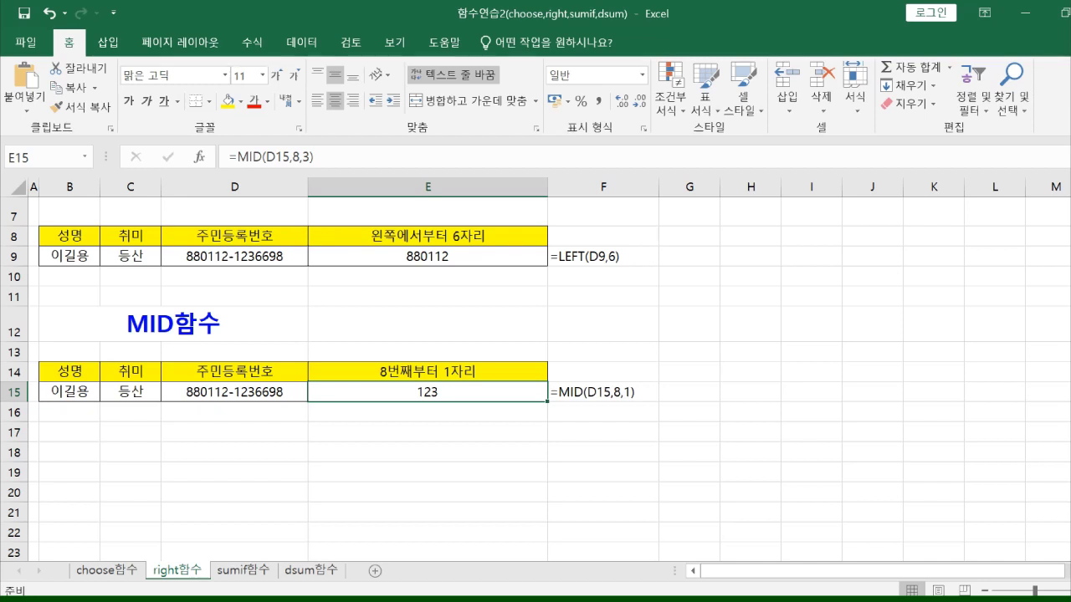
Step: Open the 01회-ing workbook and review the last-digit condition of task 1 in the Hangul document 모의고사01회-계산작업
click(92, 493)
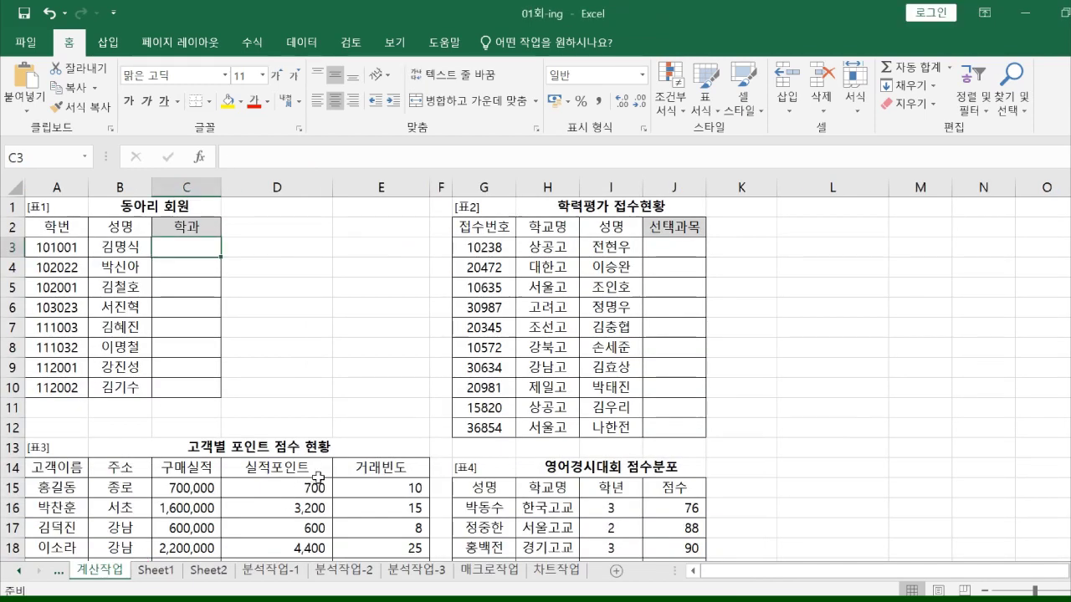
click(239, 292)
click(74, 251)
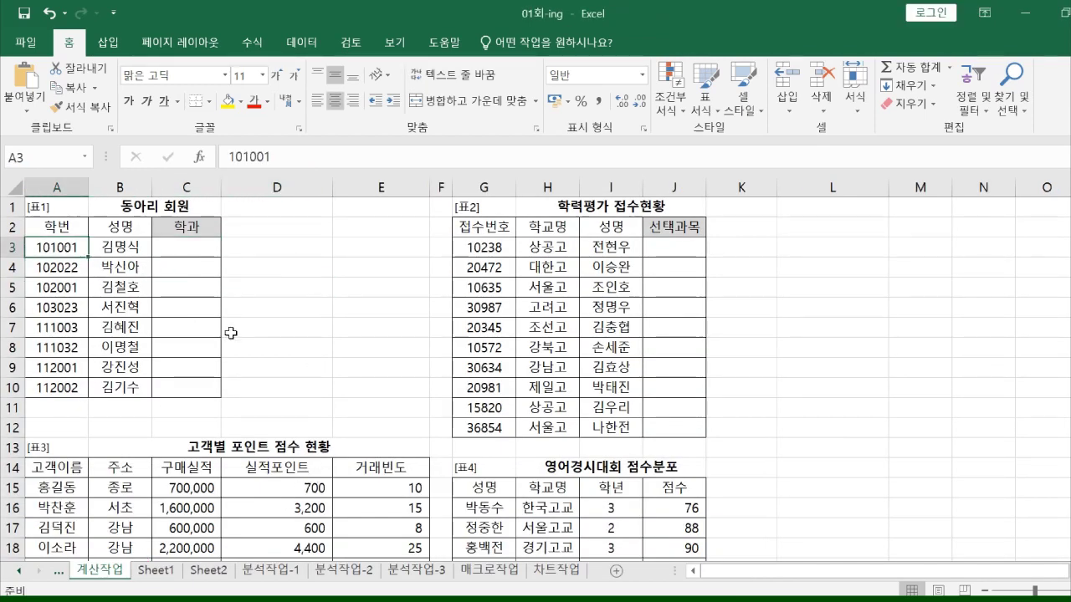
key(alt+Tab)
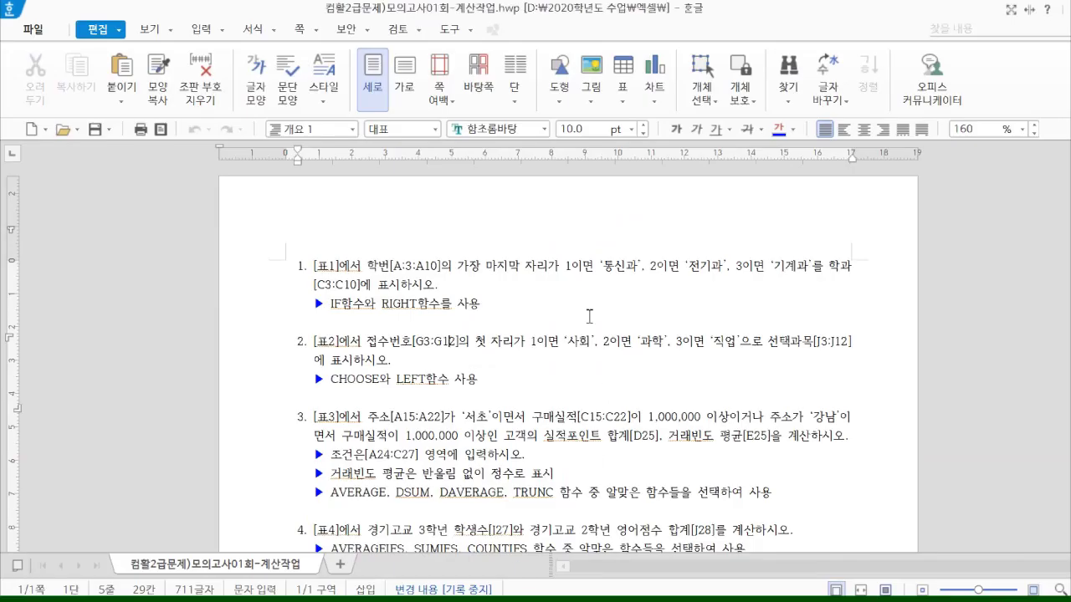
drag(469, 273, 571, 264)
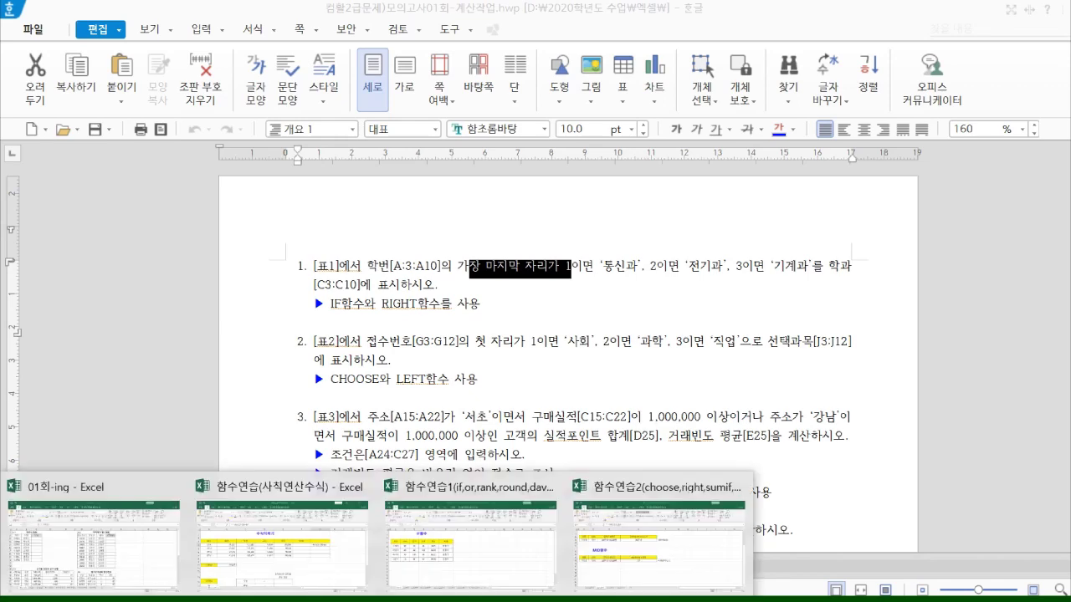
Step: Back in the 01회-ing workbook, extract the last digit of the first 학번 in C3 with =RIGHT(A3,1)
click(189, 478)
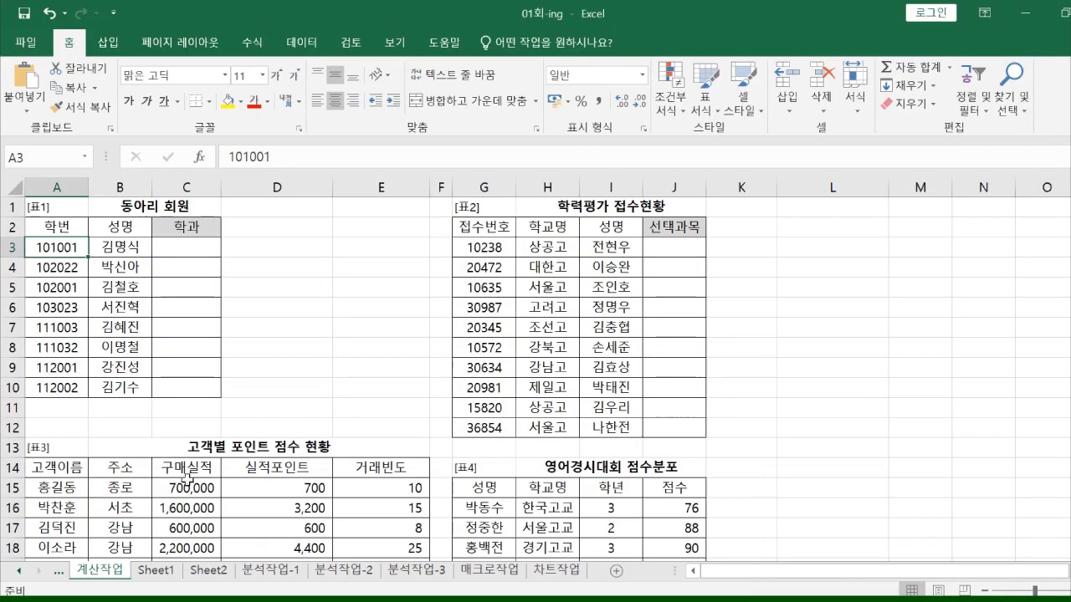
click(186, 248)
click(276, 167)
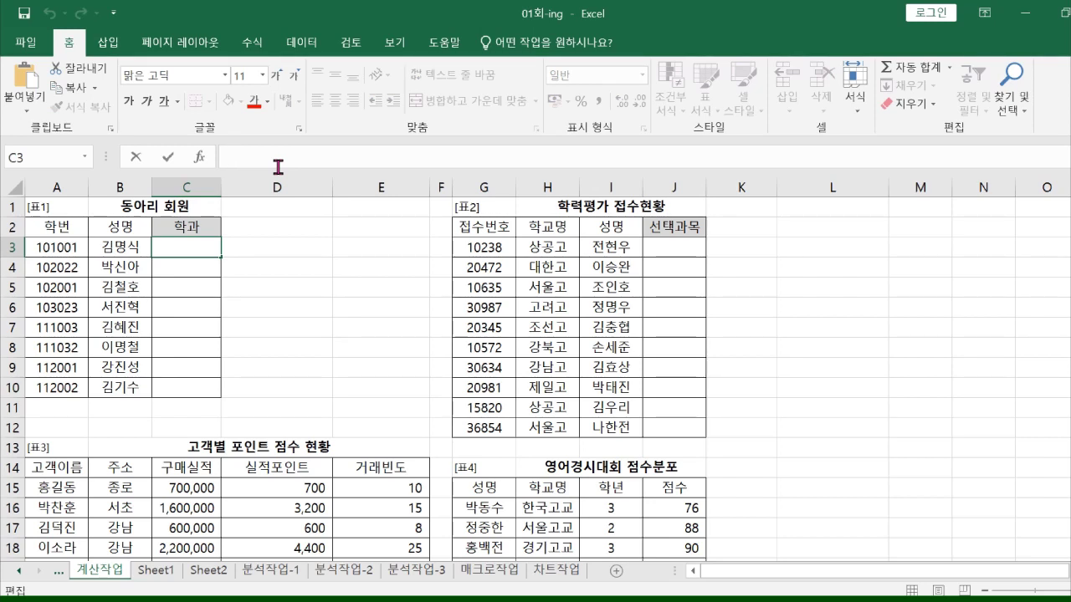
text(=)
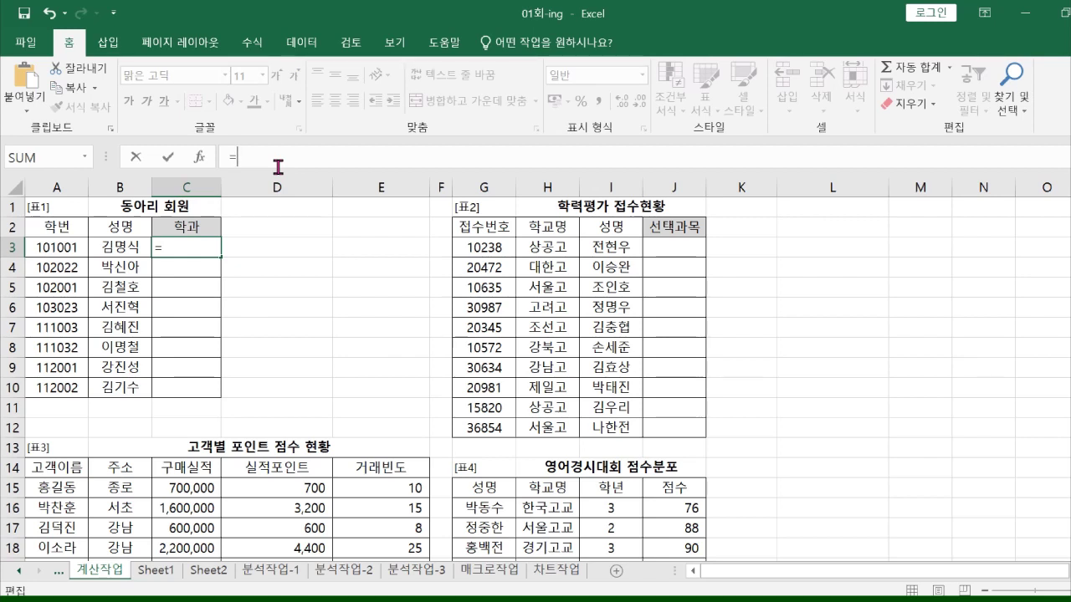
text(ri)
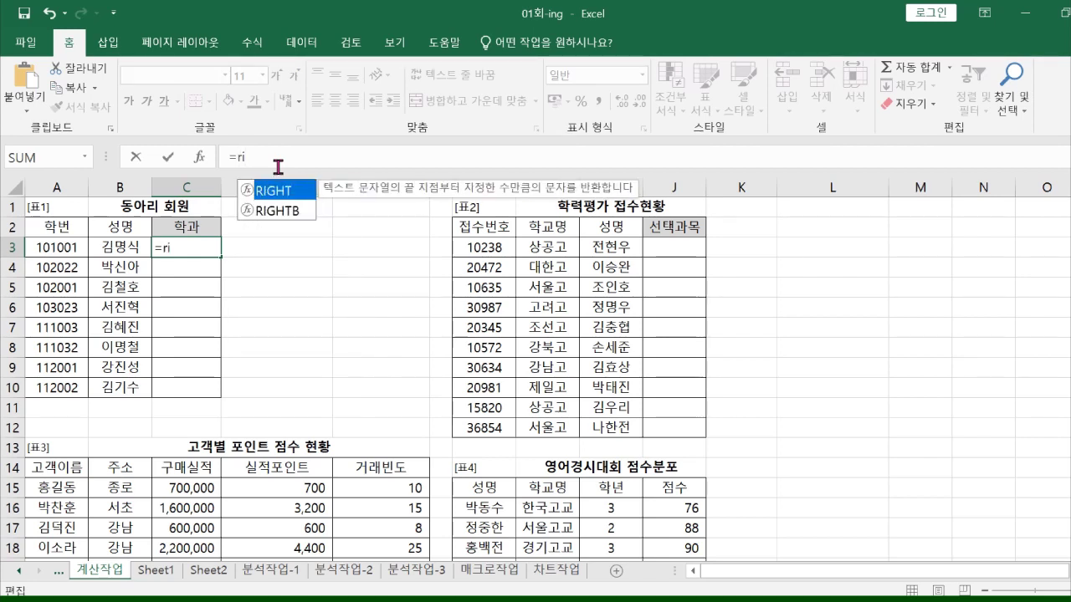
double_click(285, 191)
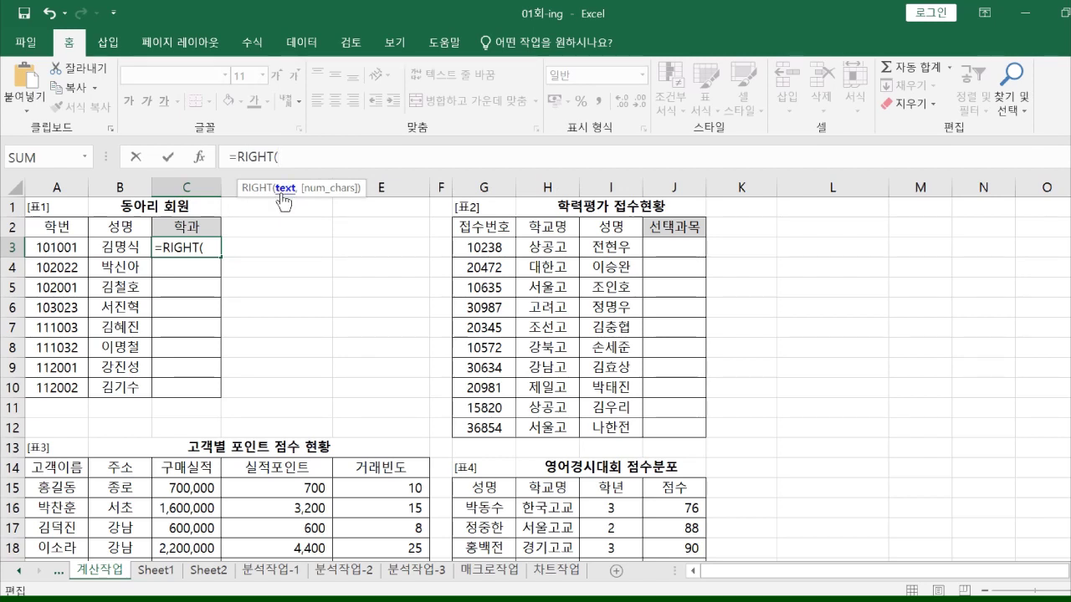
click(67, 249)
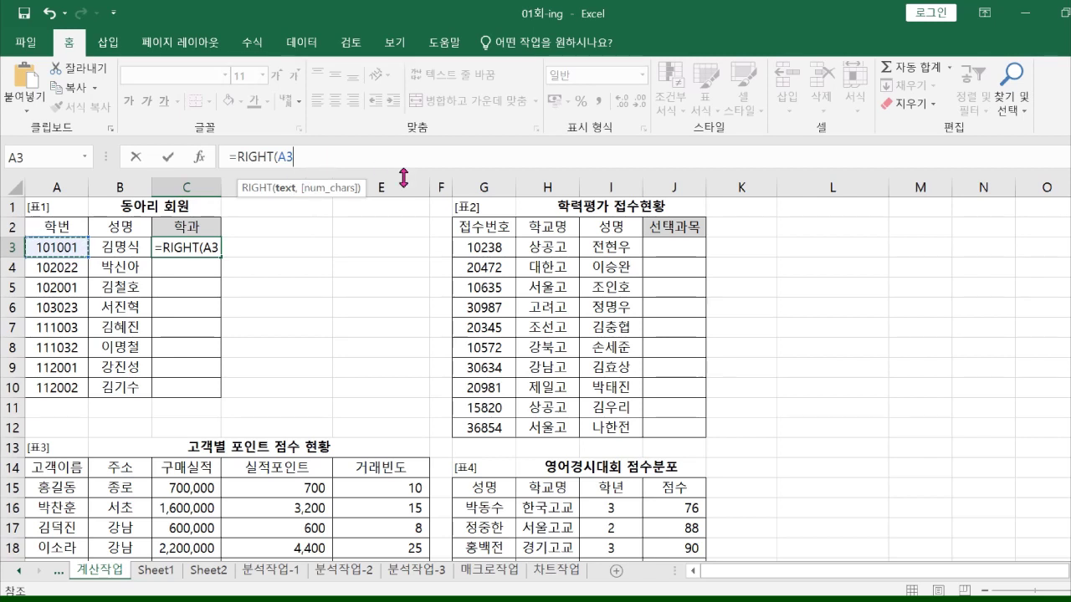
text(,)
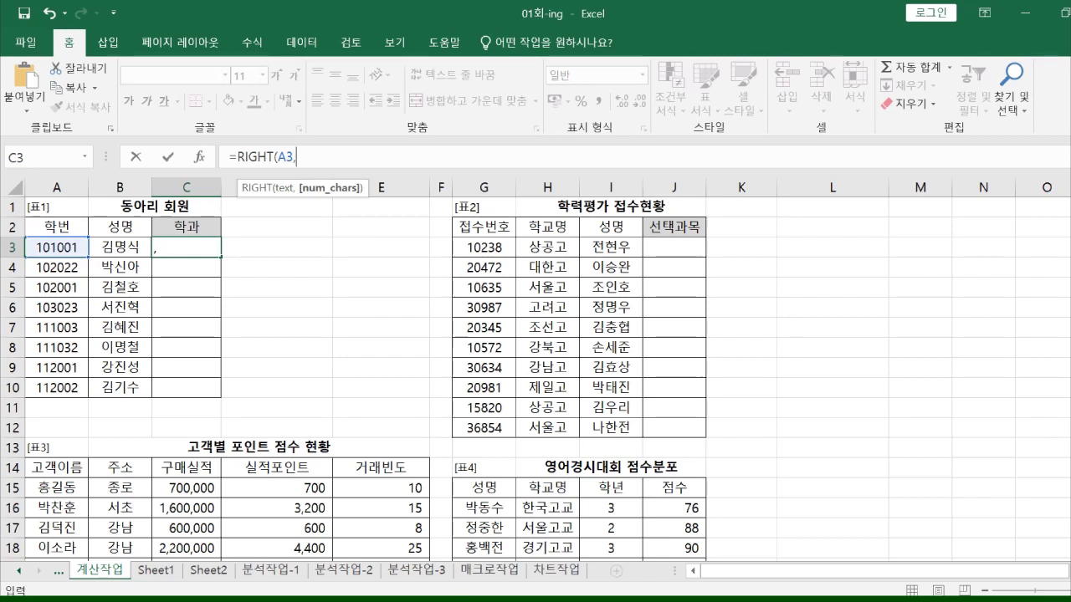
text(1))
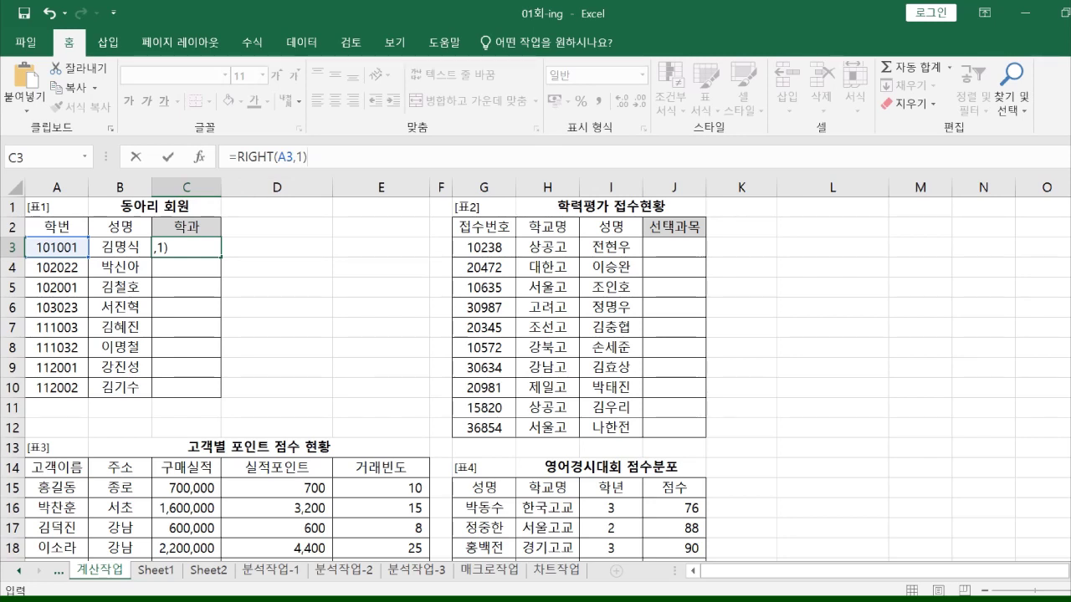
key(Return)
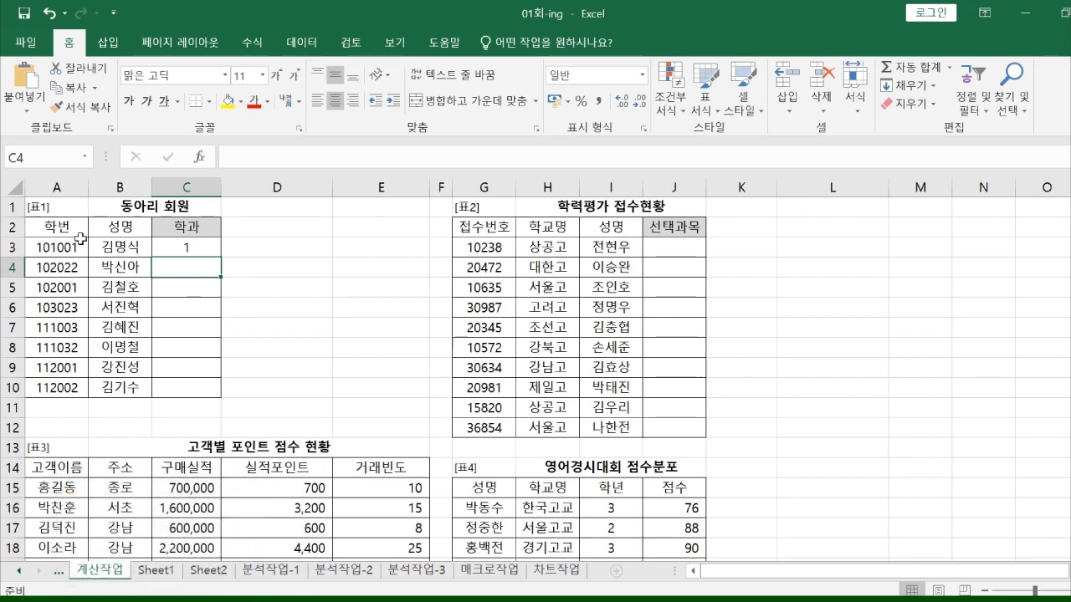
Step: Fill the RIGHT formula from C3 down through C10 in the 학과 column
click(211, 252)
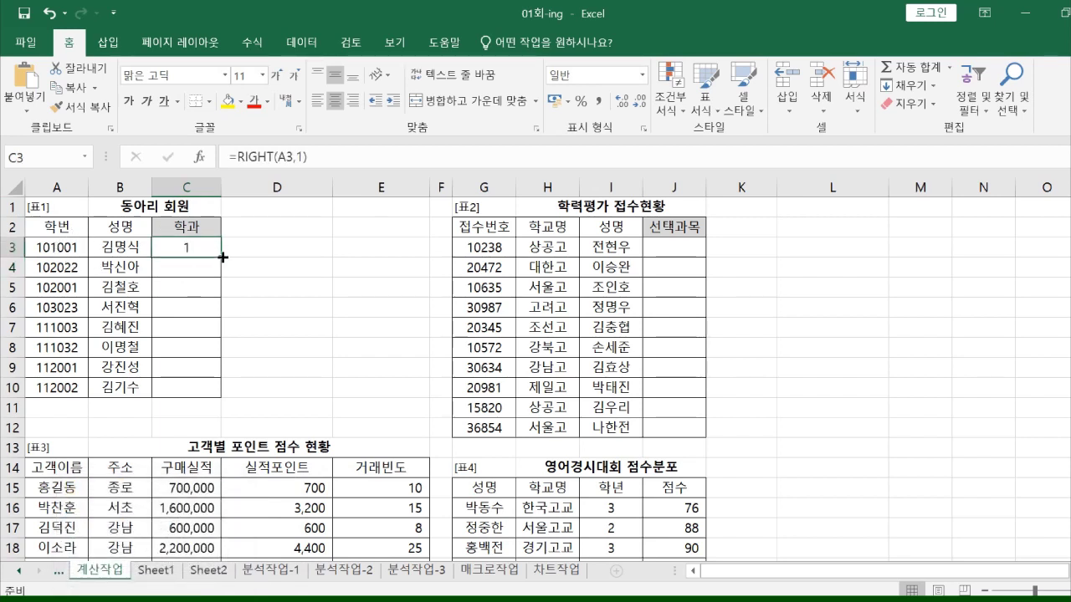
click(205, 270)
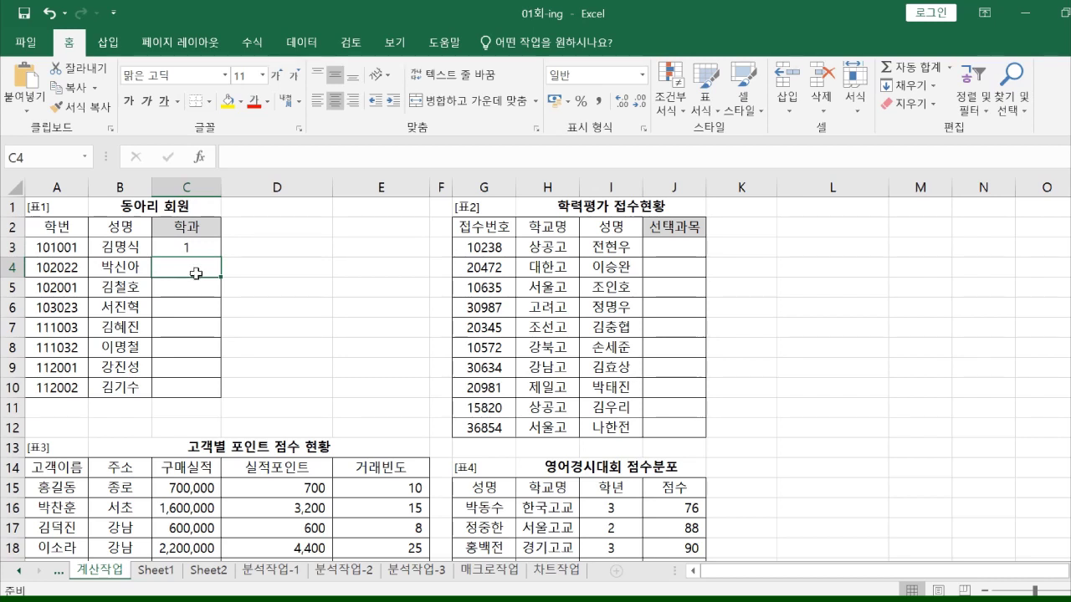
click(195, 252)
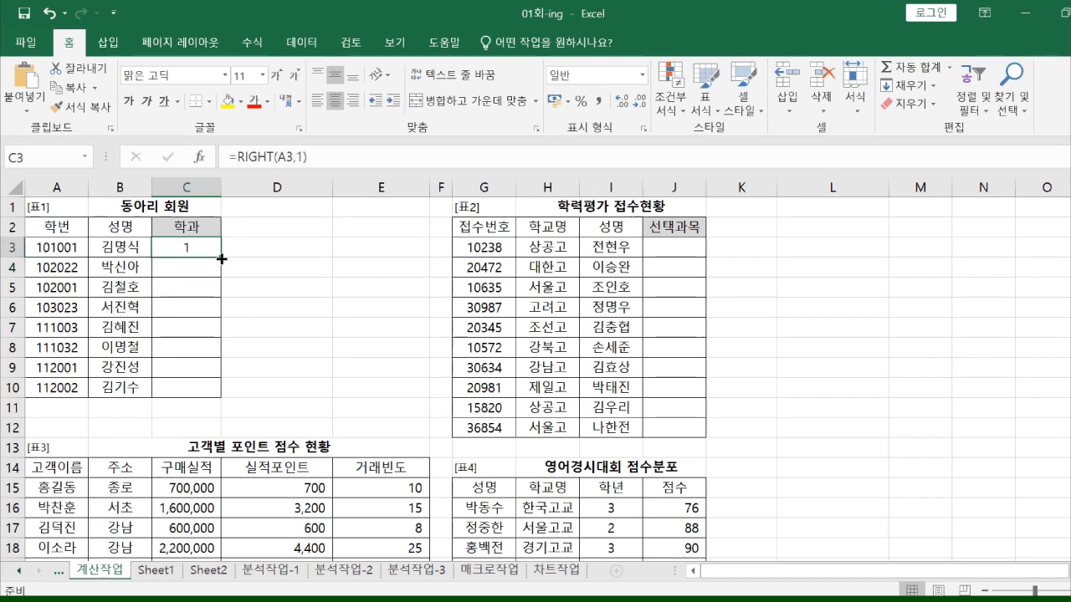
drag(221, 259, 222, 397)
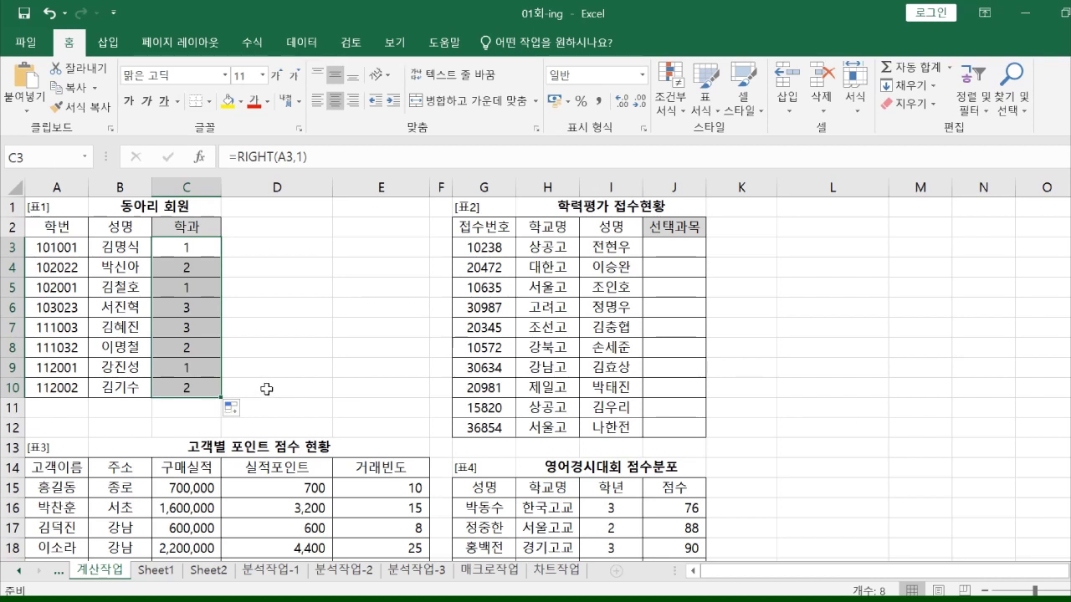
Step: Examine the filled RIGHT formulas in C3:C10 to see which 학번 cell each one references
click(162, 246)
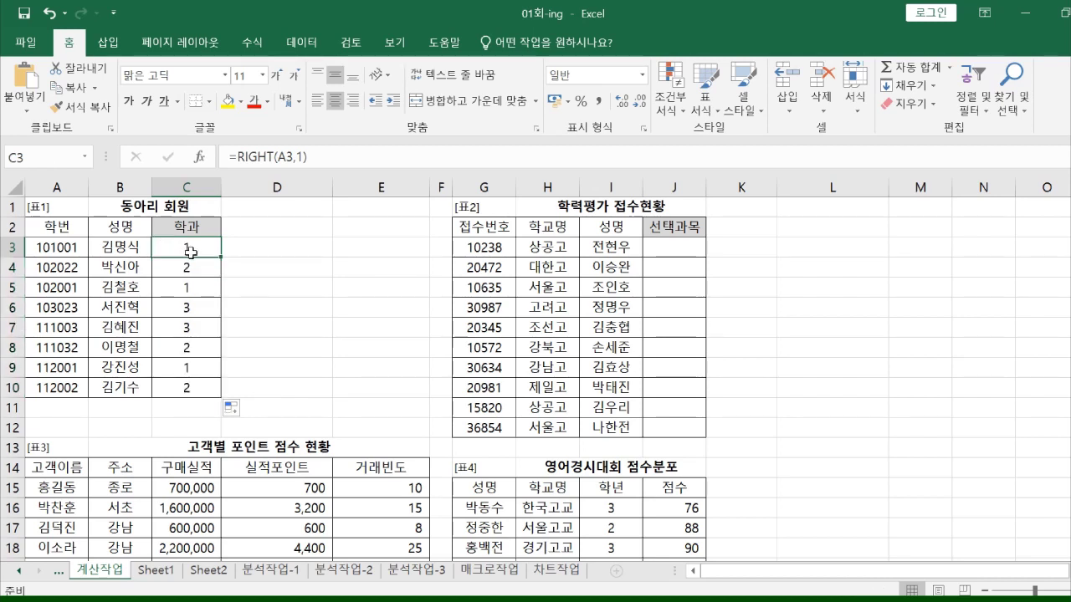
click(279, 157)
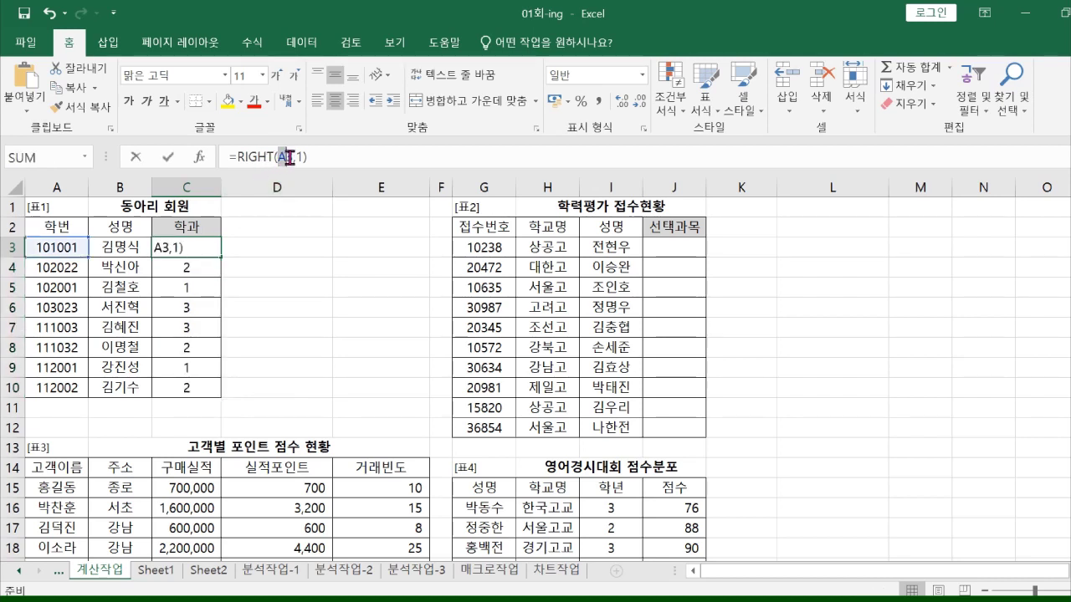
click(202, 267)
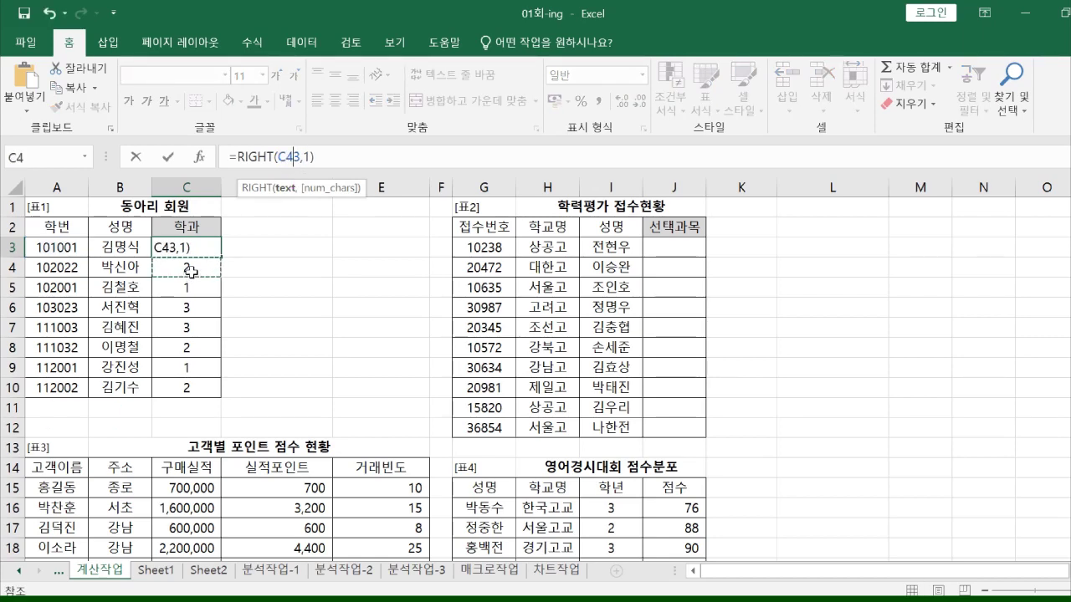
key(Escape)
click(201, 267)
click(285, 157)
key(Escape)
click(207, 292)
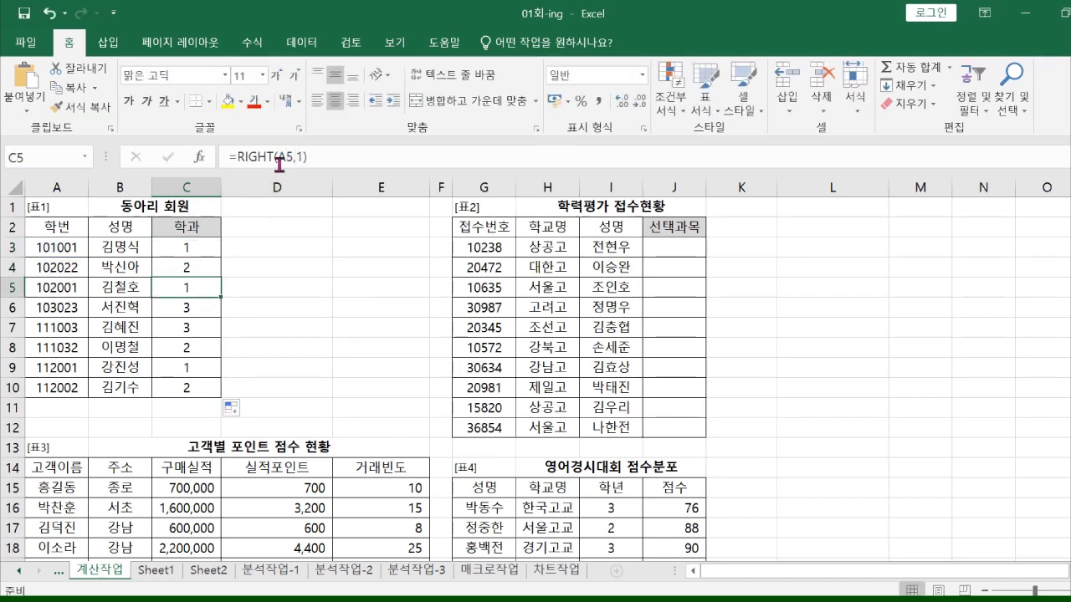
click(194, 309)
click(204, 330)
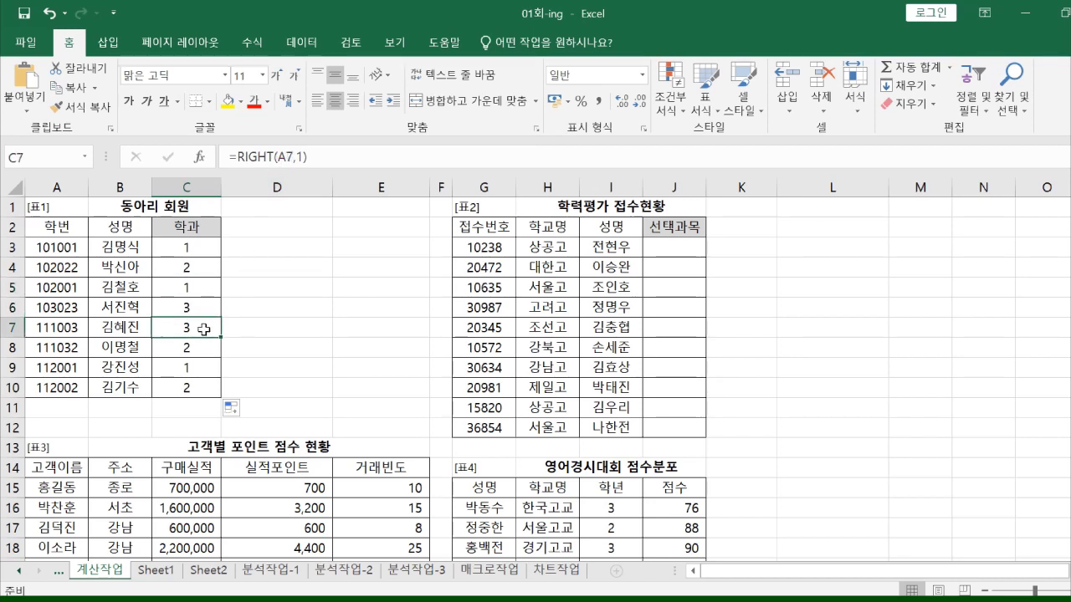
click(204, 349)
click(201, 365)
click(203, 386)
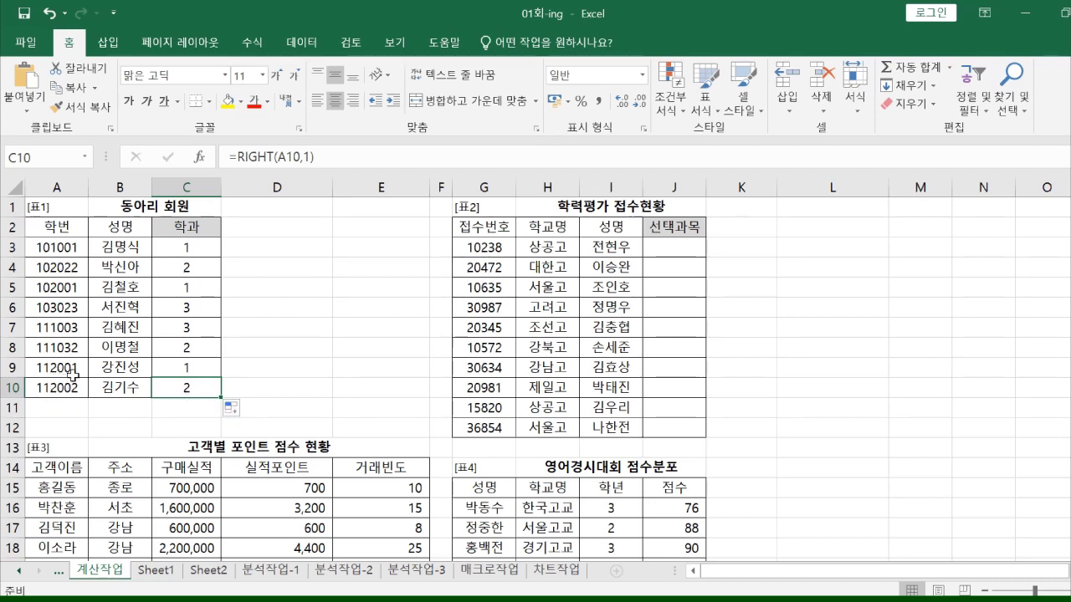
Step: Select C3 and switch to the 함수설명 PowerPoint presentation to study the nested IF and RIGHT explanation slide
click(231, 250)
click(184, 252)
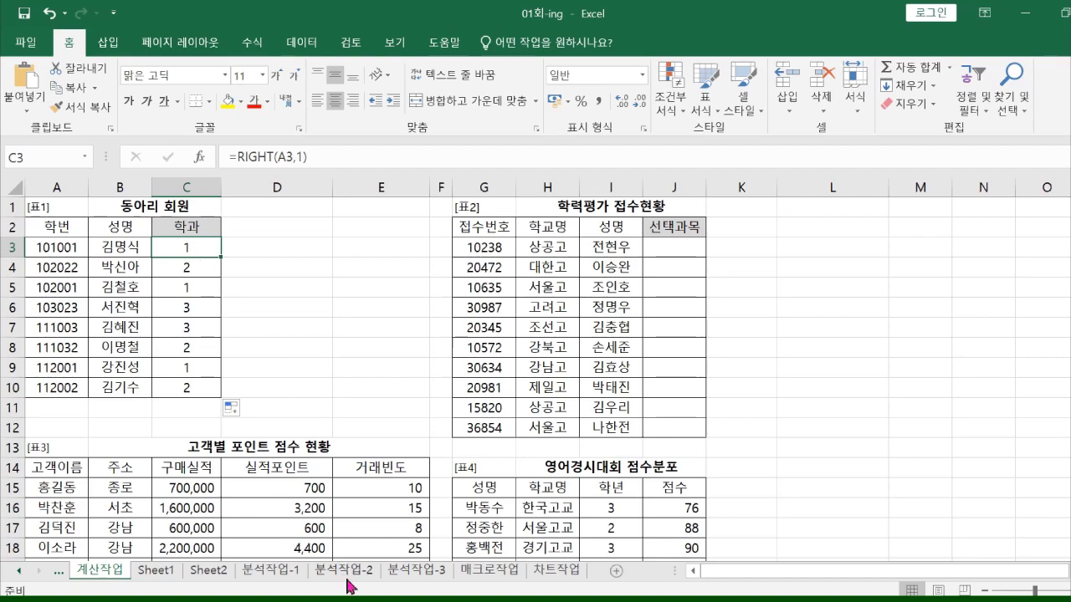
key(alt+Tab)
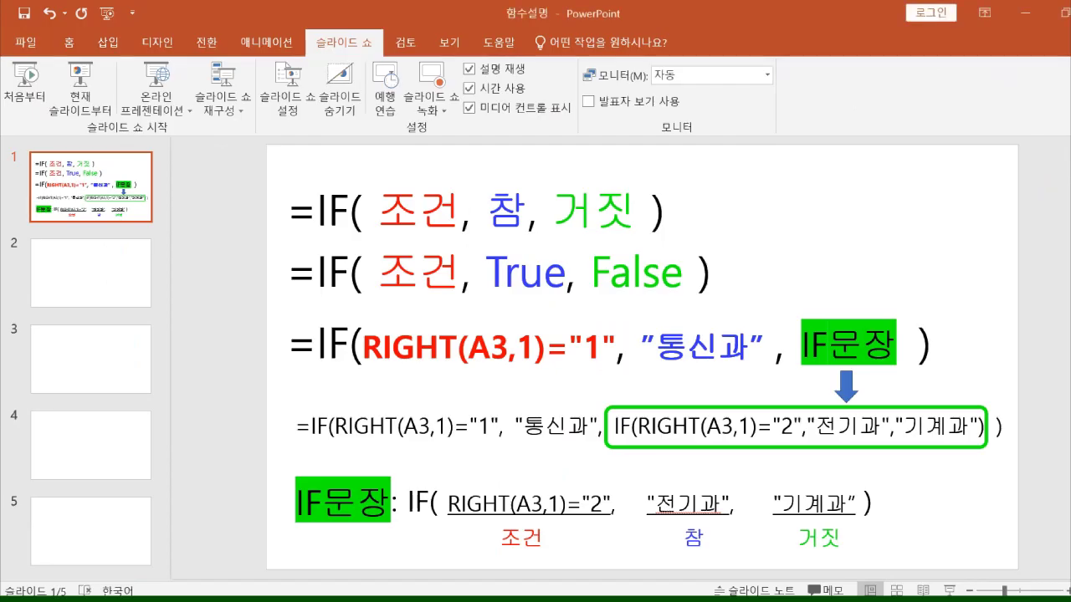
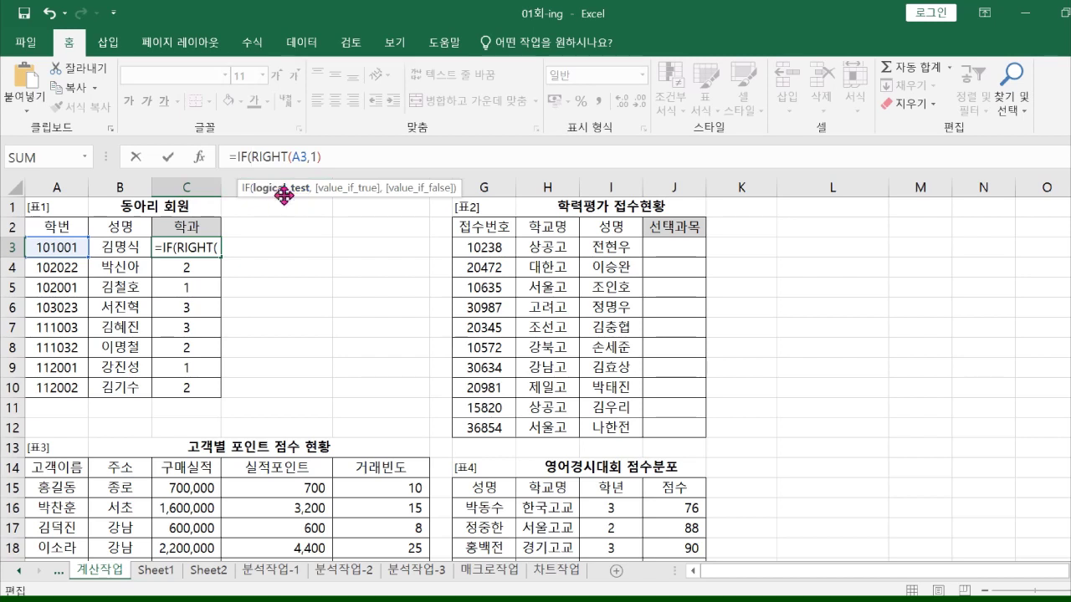
Step: Extend the IF condition in C3 after RIGHT(A3,1) with the >= operator
click(295, 189)
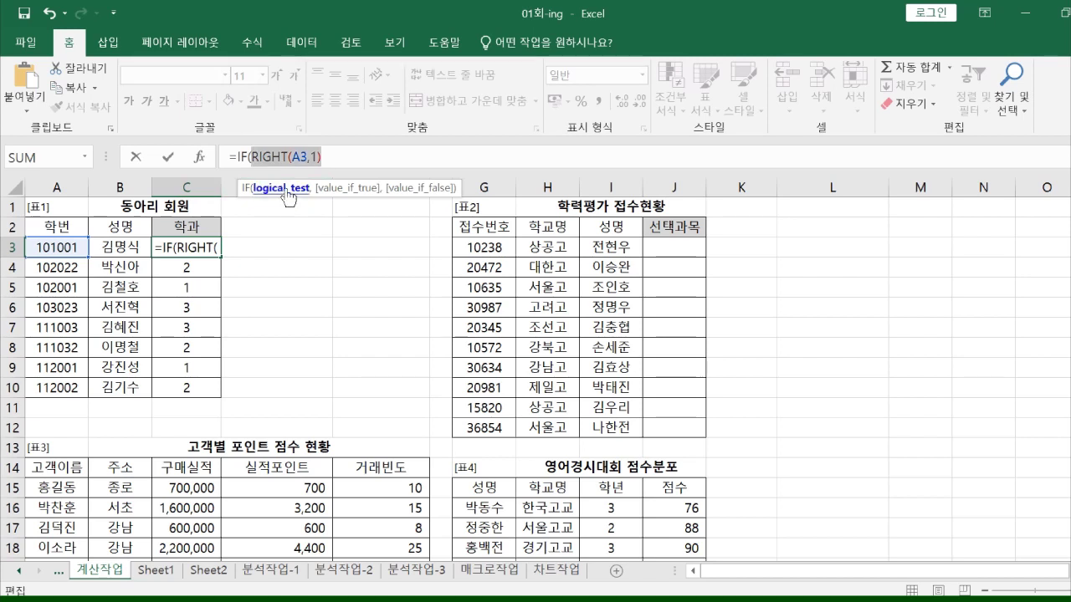
click(365, 155)
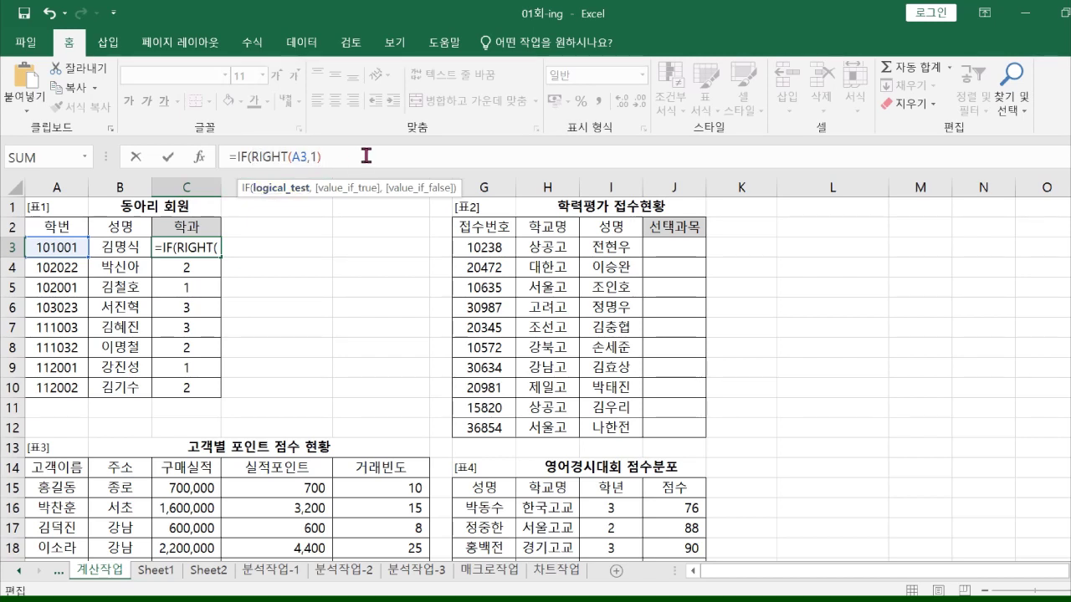
text(>=)
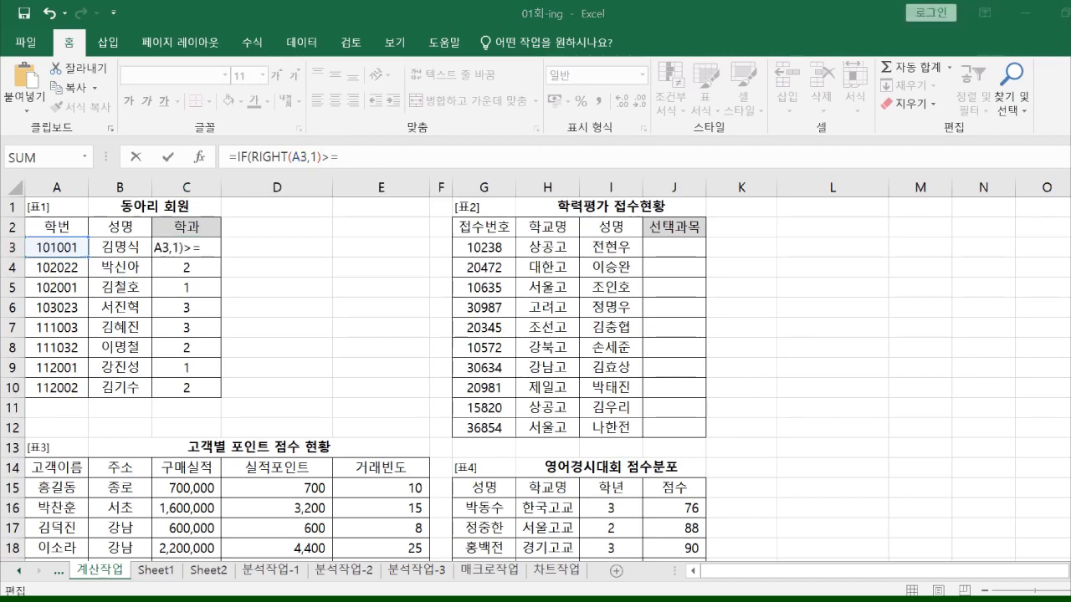
Step: Check the "1이면" condition of task 1 in the Hangul document and return to the 01회-ing workbook
key(alt+Tab)
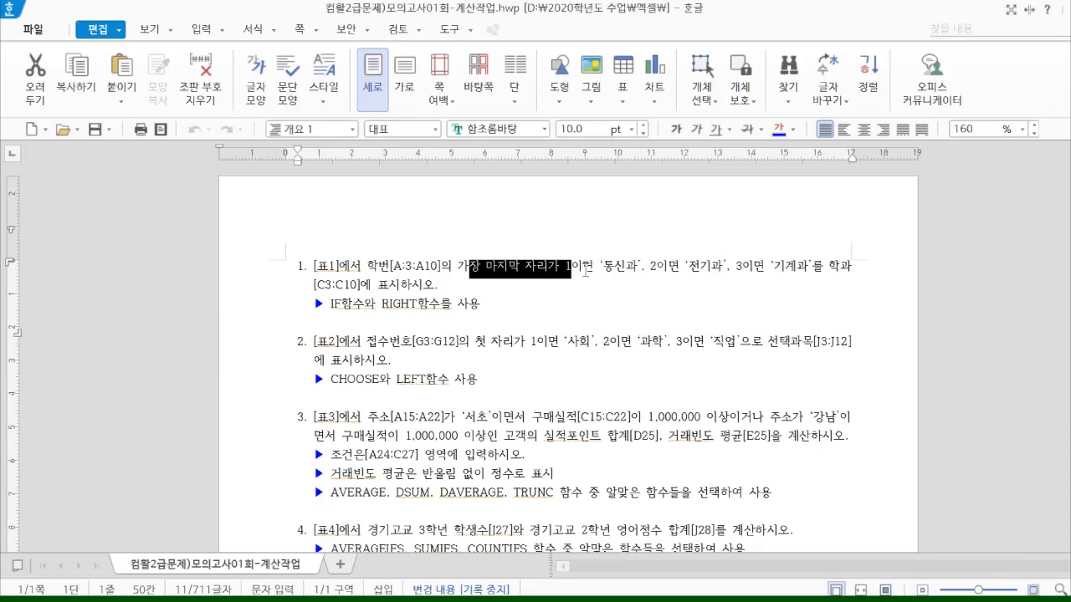
click(585, 270)
drag(560, 268, 594, 270)
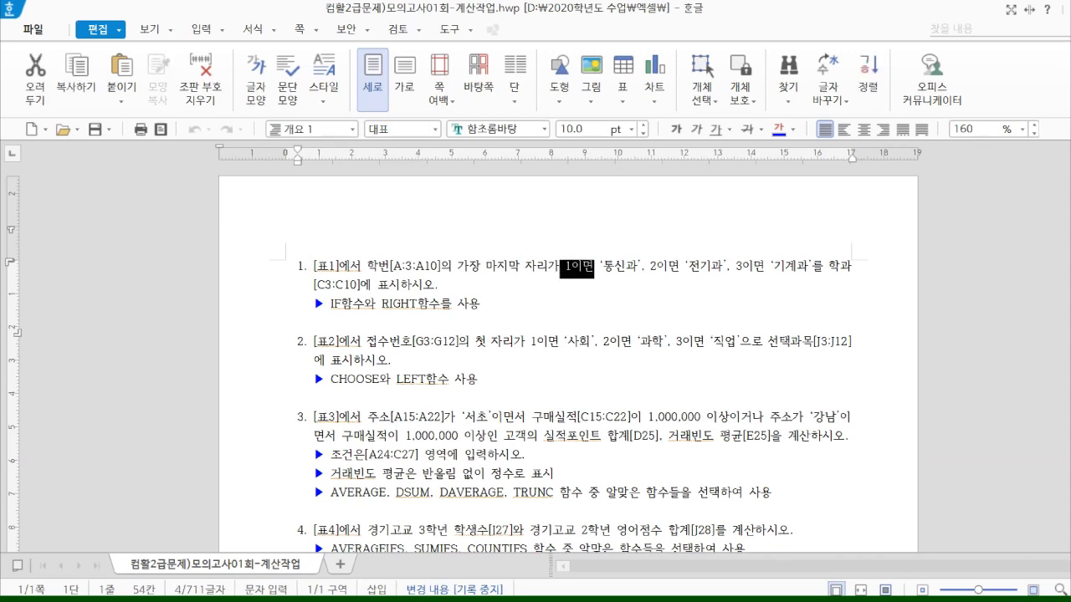
click(322, 600)
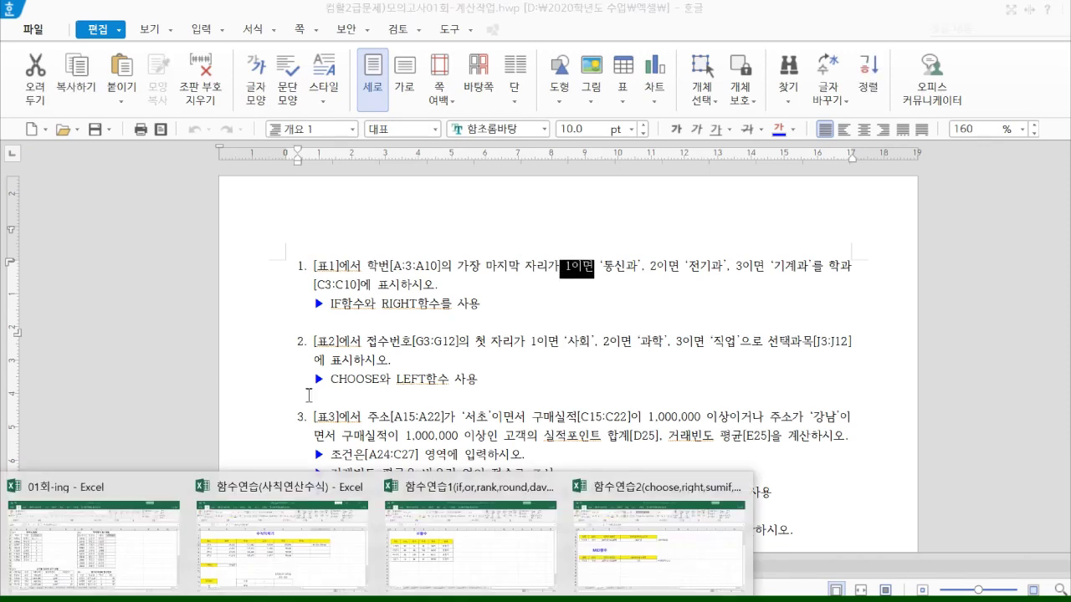
click(164, 546)
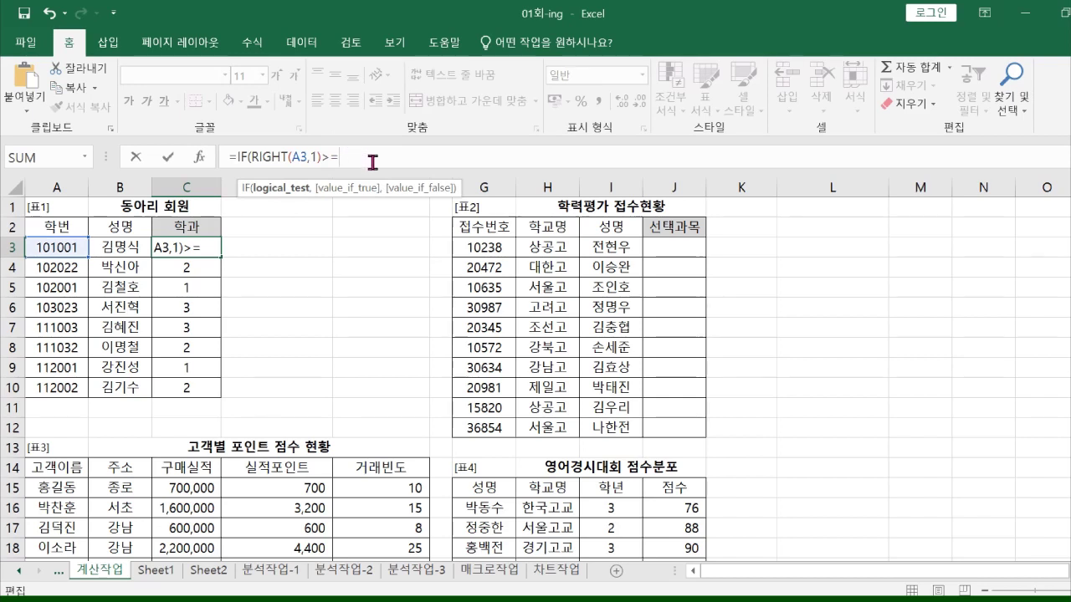
Step: Change the first IF condition in C3 to RIGHT(A3,1)="1" and add "통신과" as its true value
key(BackSpace)
text(="1")
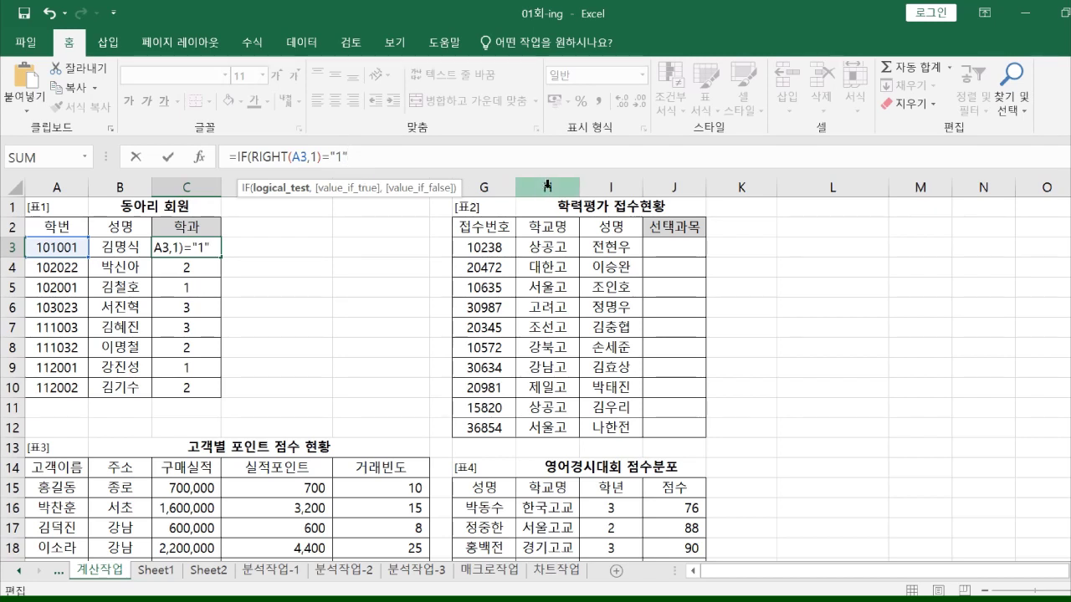
text(,)
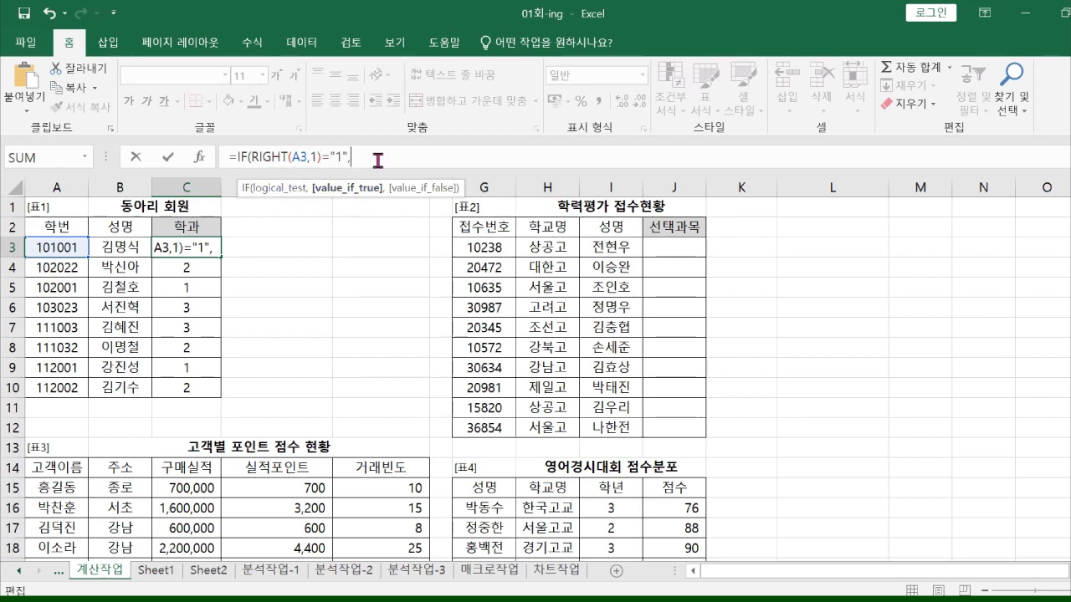
text(xh)
key(BackSpace)
key(BackSpace)
text(통신과",)
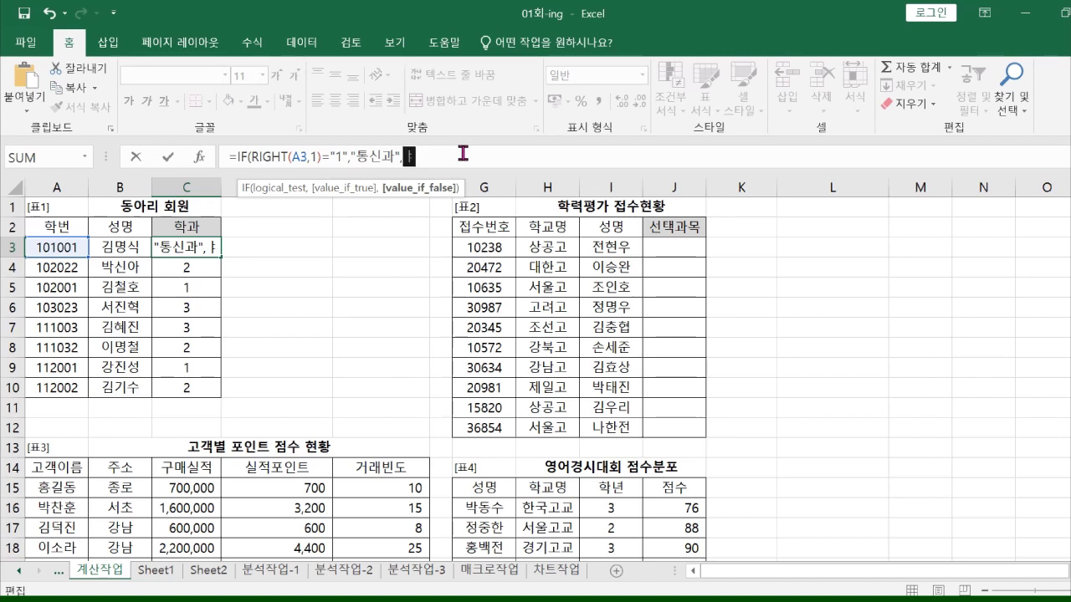
Step: Nest a second IF as the false value in C3, reusing RIGHT(A3,1) in the condition ="2"
text(if)
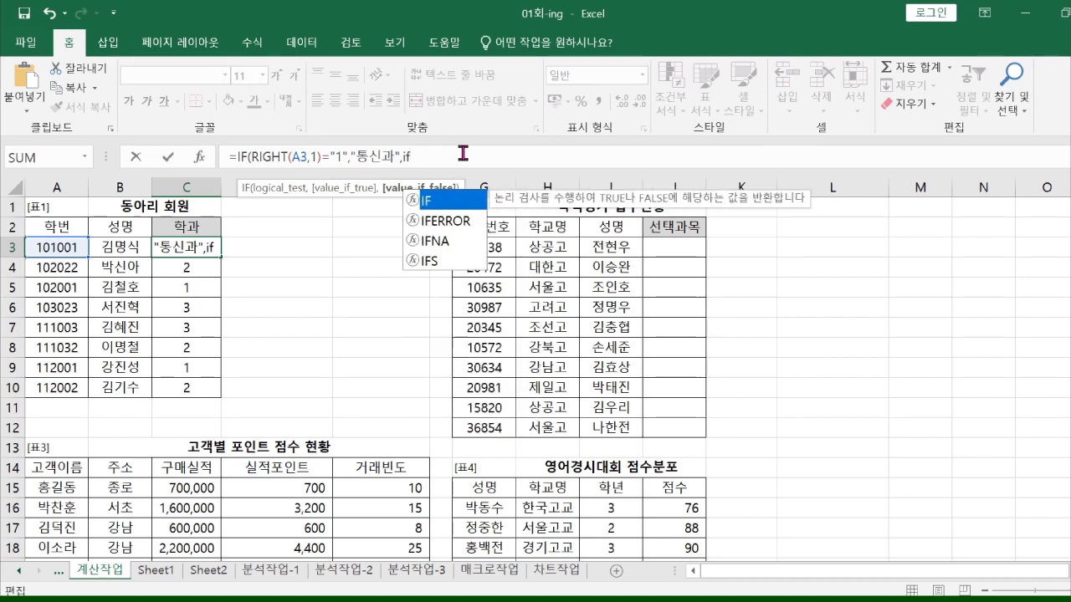
double_click(461, 201)
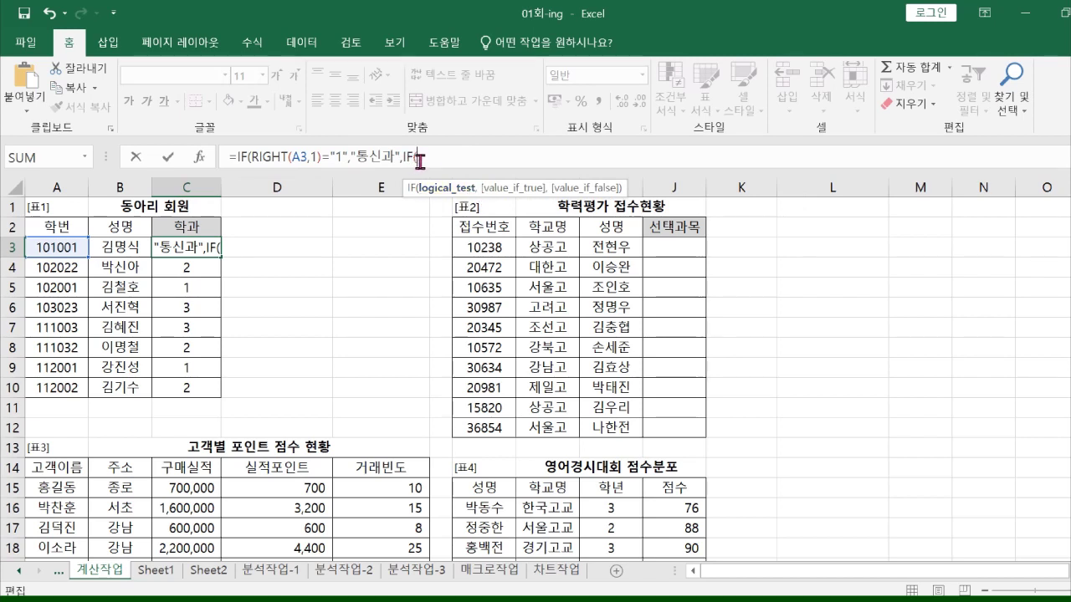
text(ri)
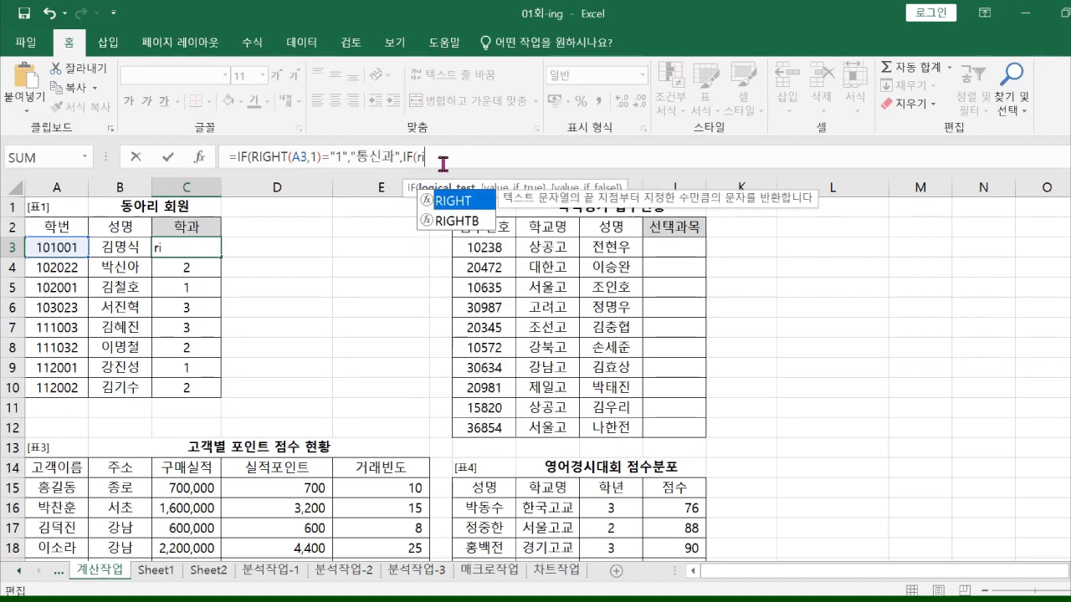
key(BackSpace)
key(BackSpace)
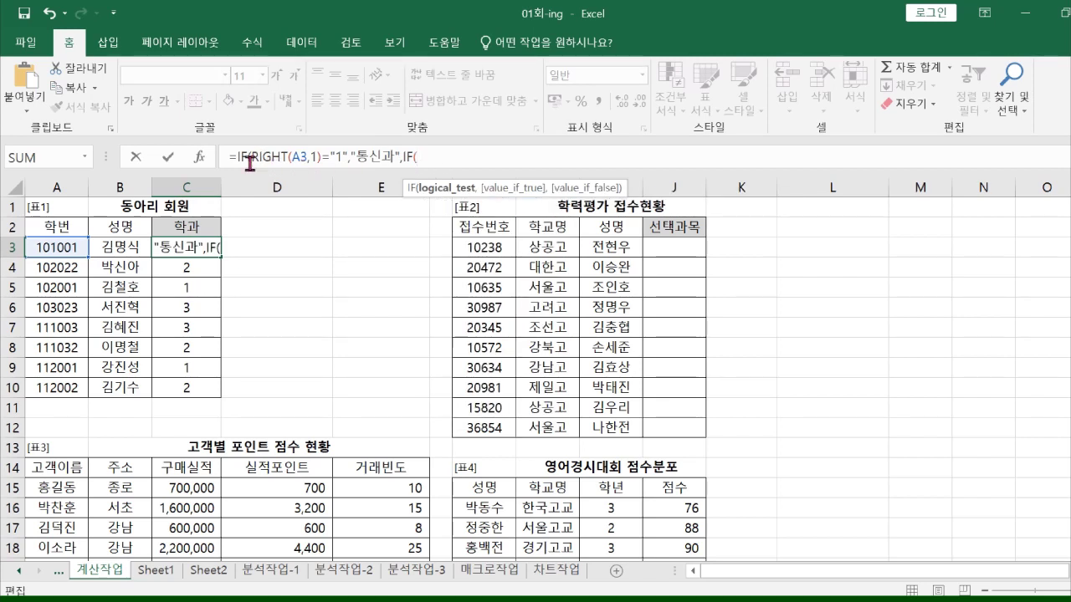
drag(258, 156, 319, 156)
key(ctrl+c)
click(423, 157)
key(ctrl+v)
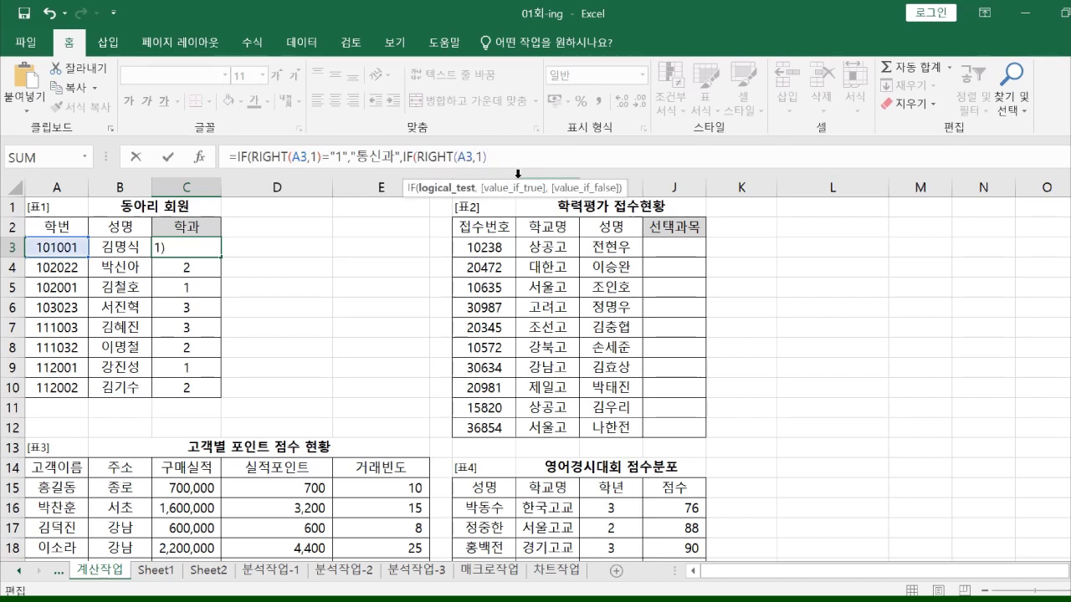
text(="2",)
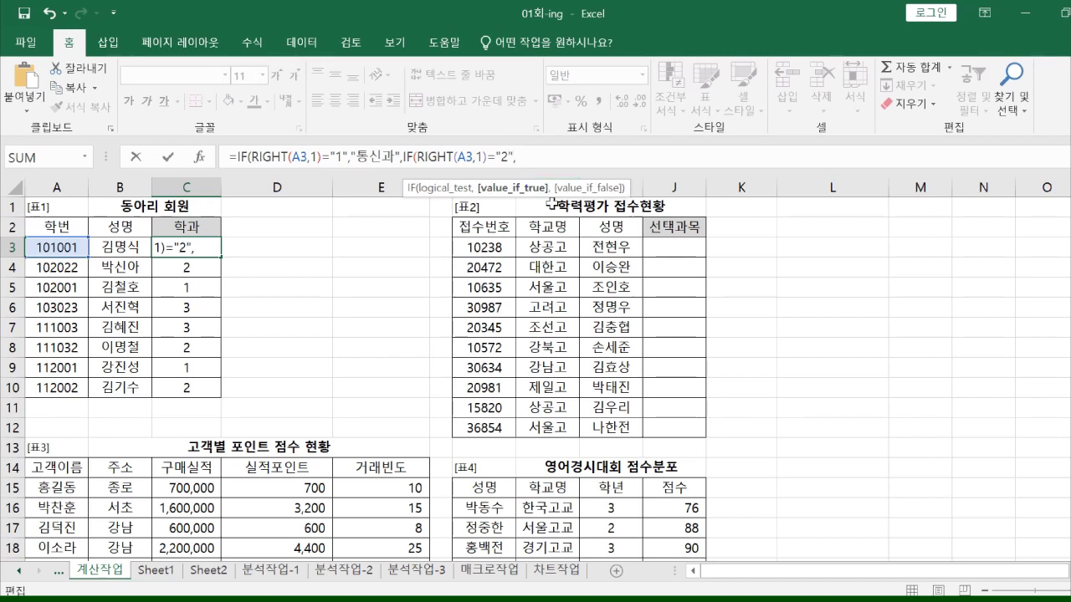
Step: Check the department names for 2 and 3 in task 1 of the Hangul document, and return to the 01회-ing workbook
key(alt+Tab)
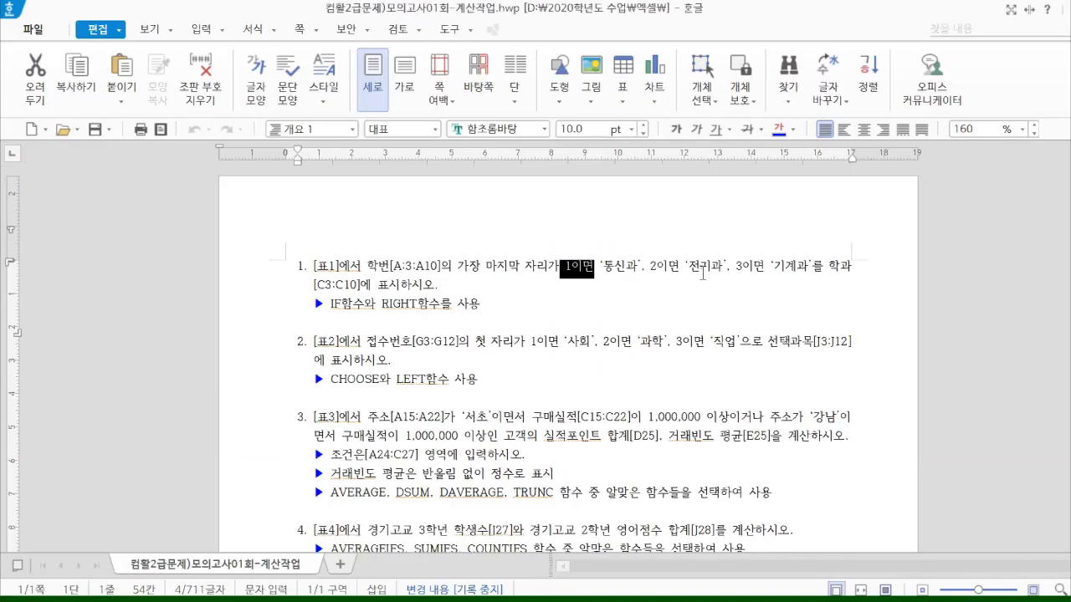
drag(689, 269, 805, 268)
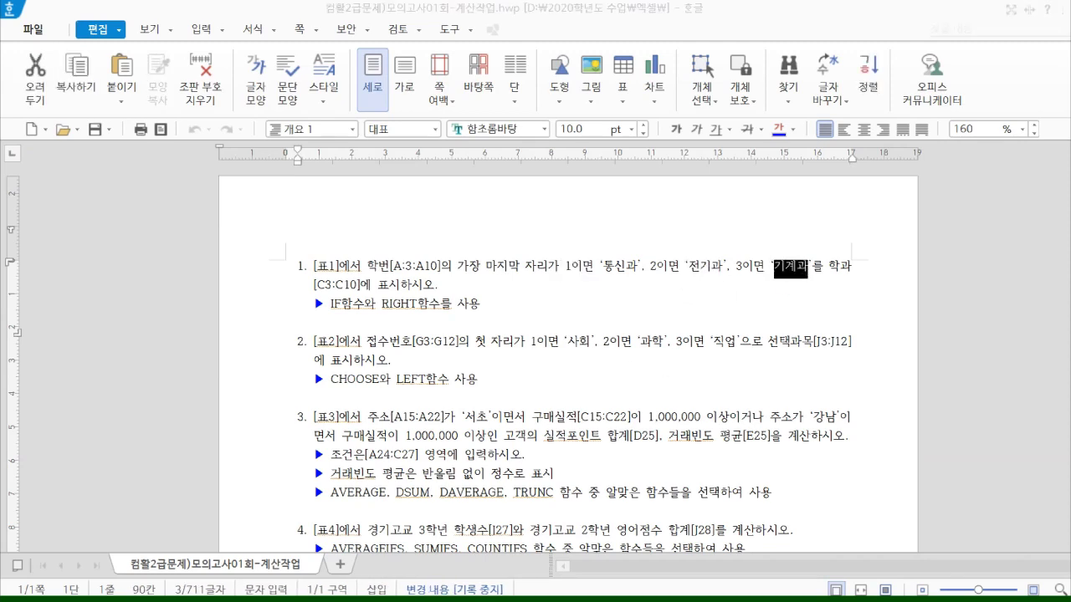
click(182, 565)
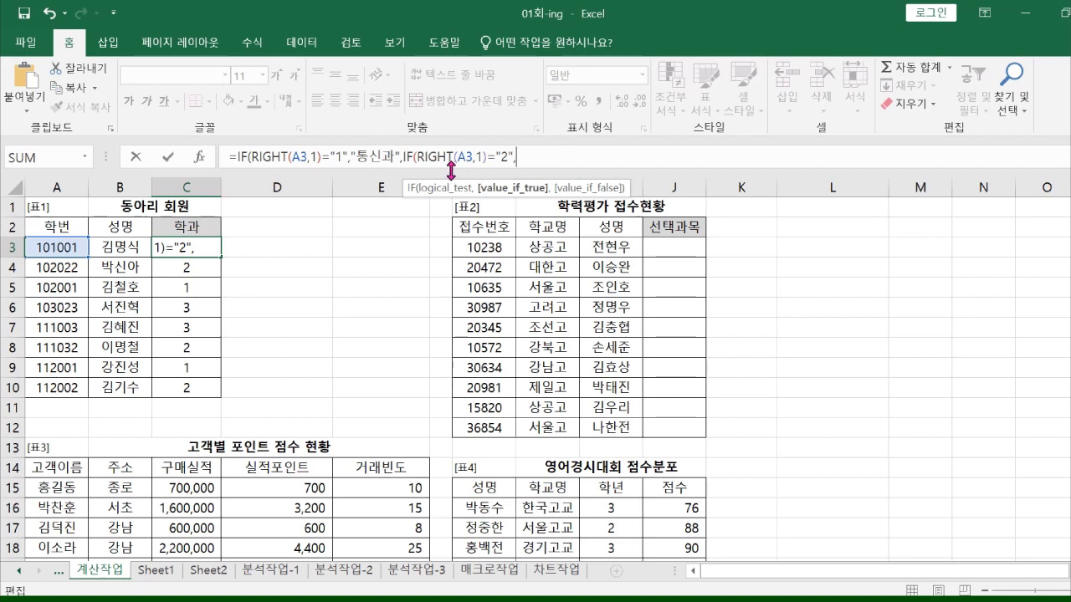
Step: Add "전기과" as the nested IF's true value and "기계과" as its false value, close both IFs and confirm the C3 formula
drag(417, 159, 510, 161)
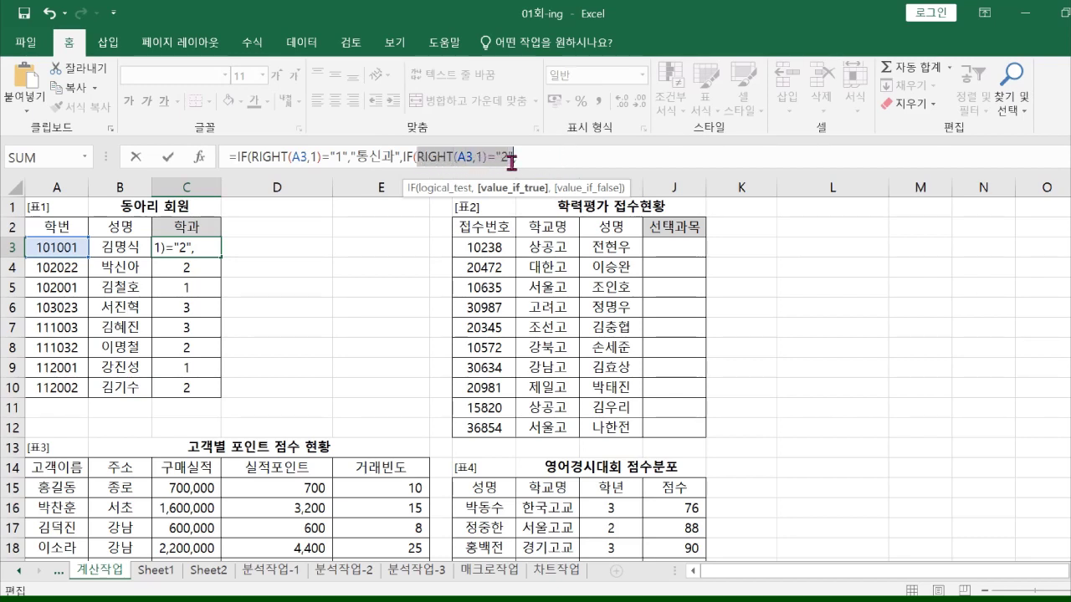
click(591, 159)
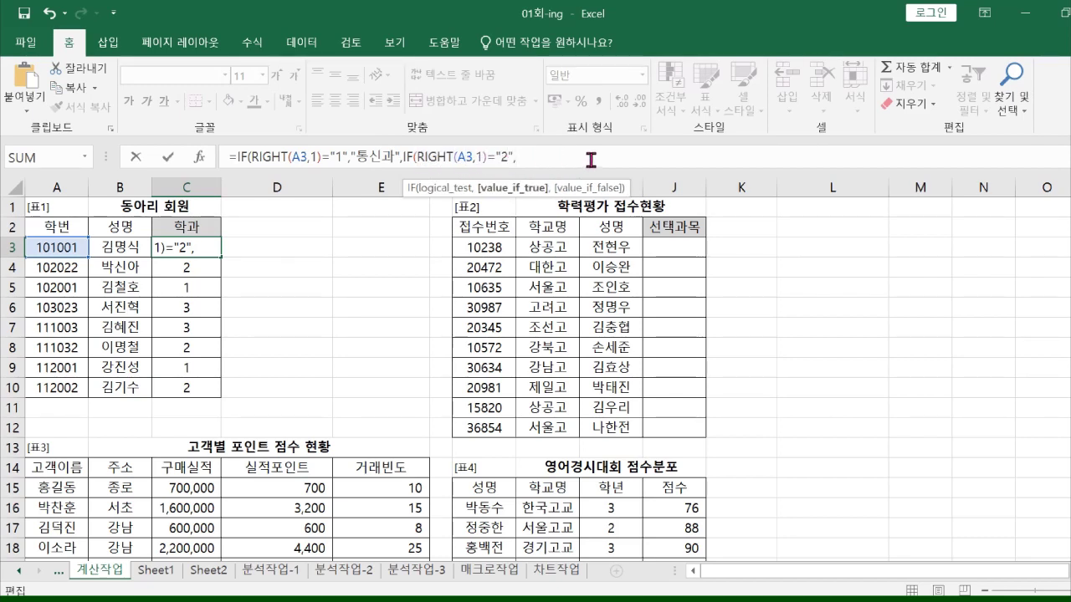
text(wj)
key(BackSpace)
key(BackSpace)
text(전기과",)
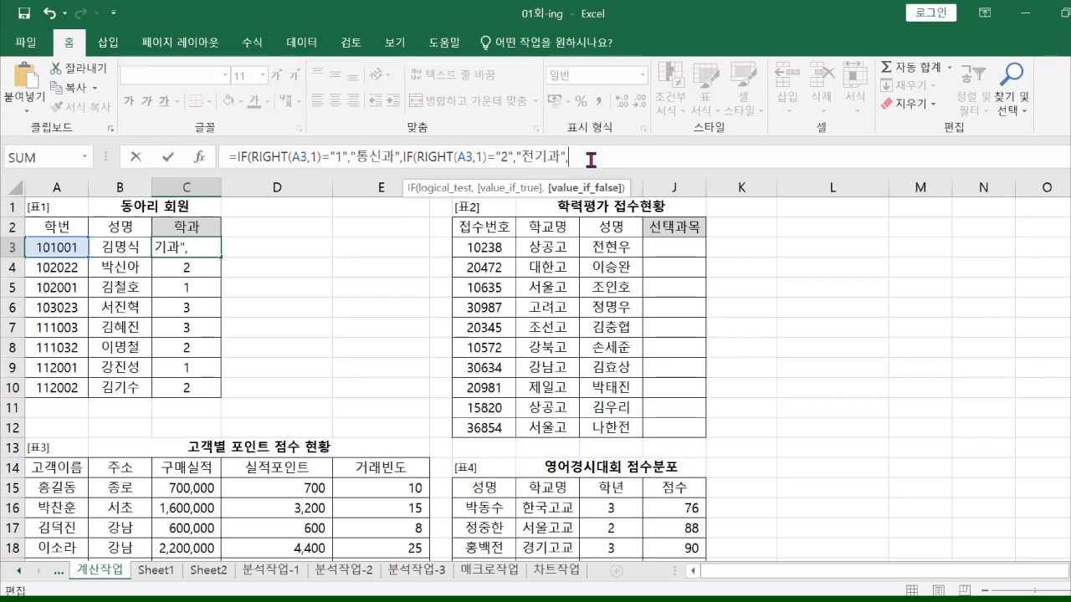
text(기계과)
text())
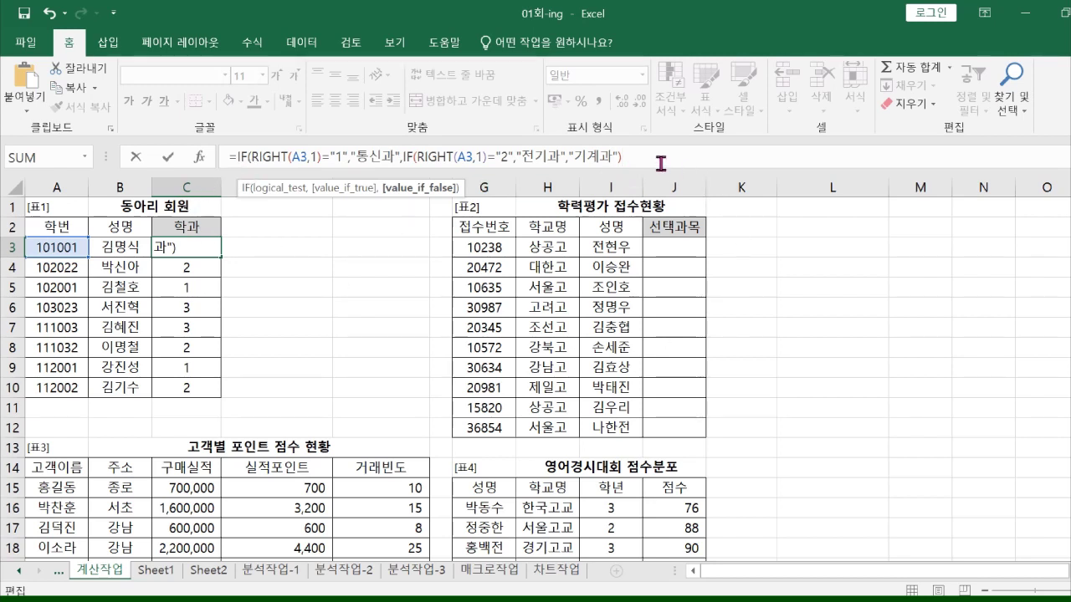
text())
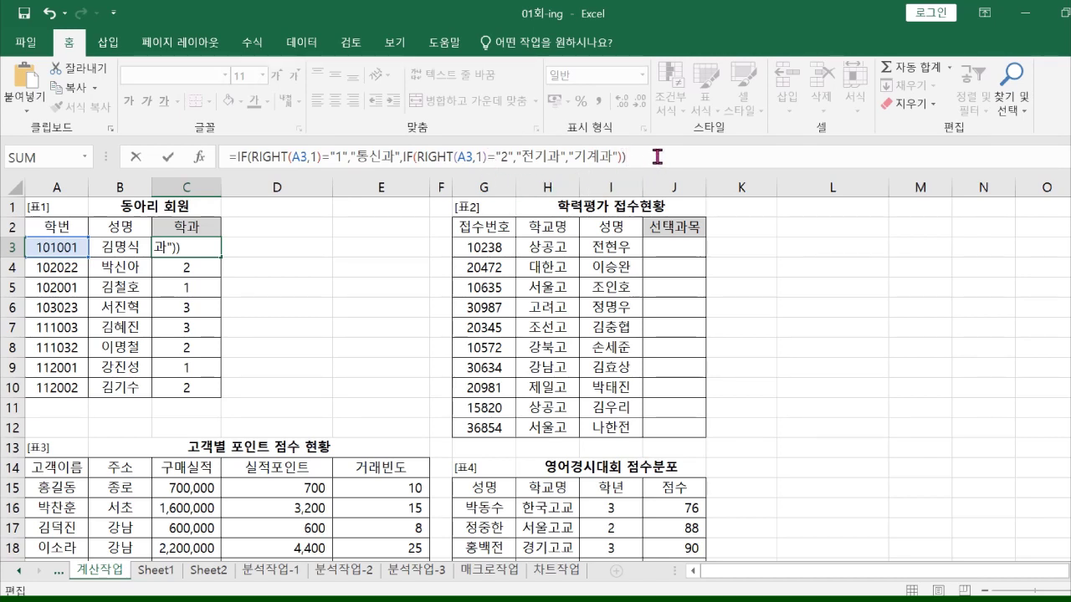
key(Return)
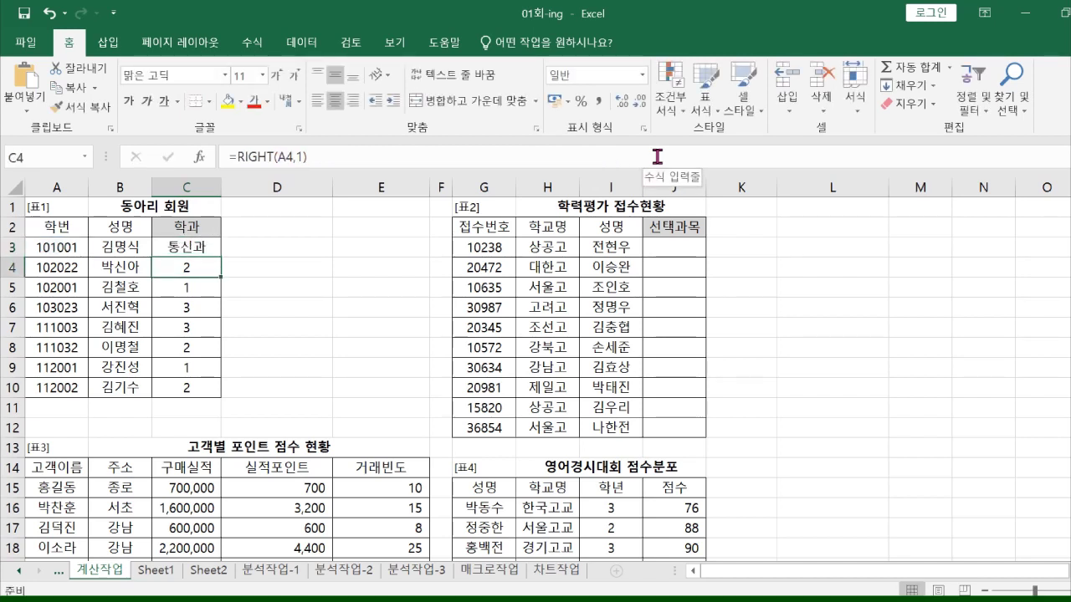
Step: Fill the nested IF formula from C3 down through C10
click(178, 252)
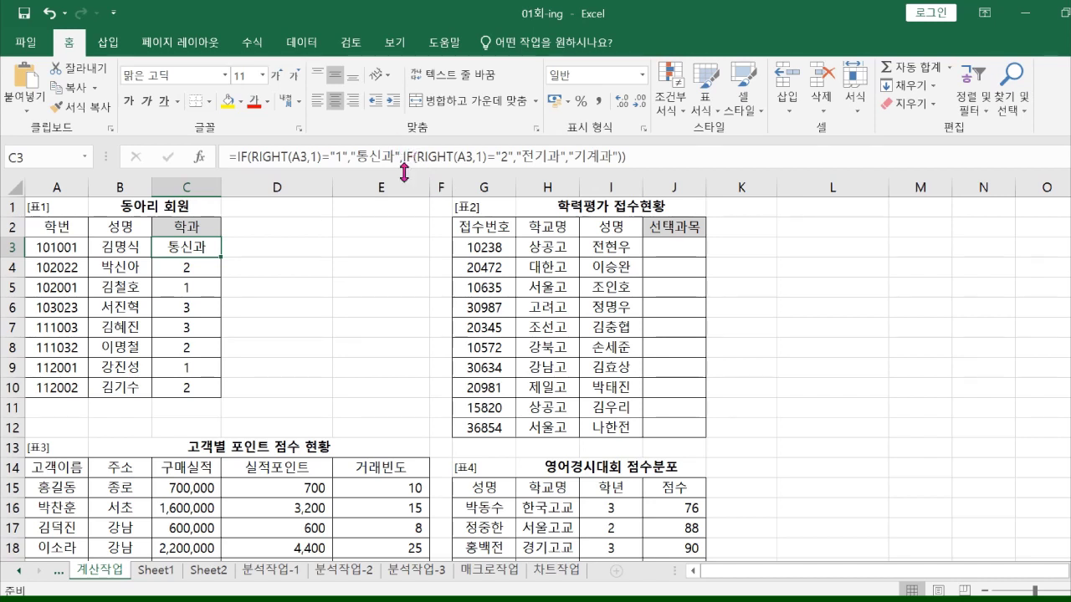
drag(219, 261, 219, 396)
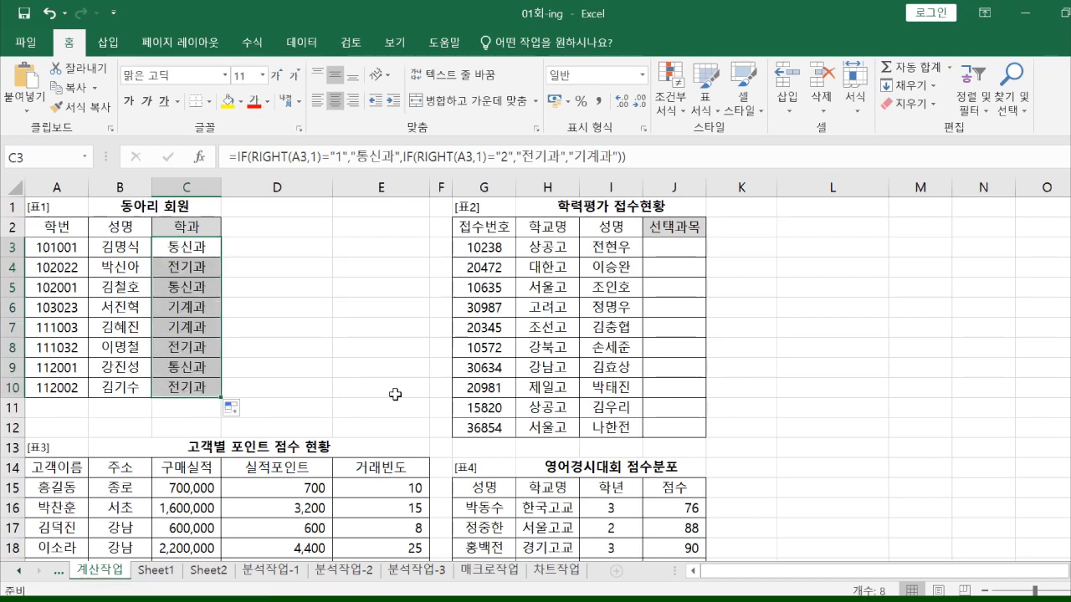
click(308, 378)
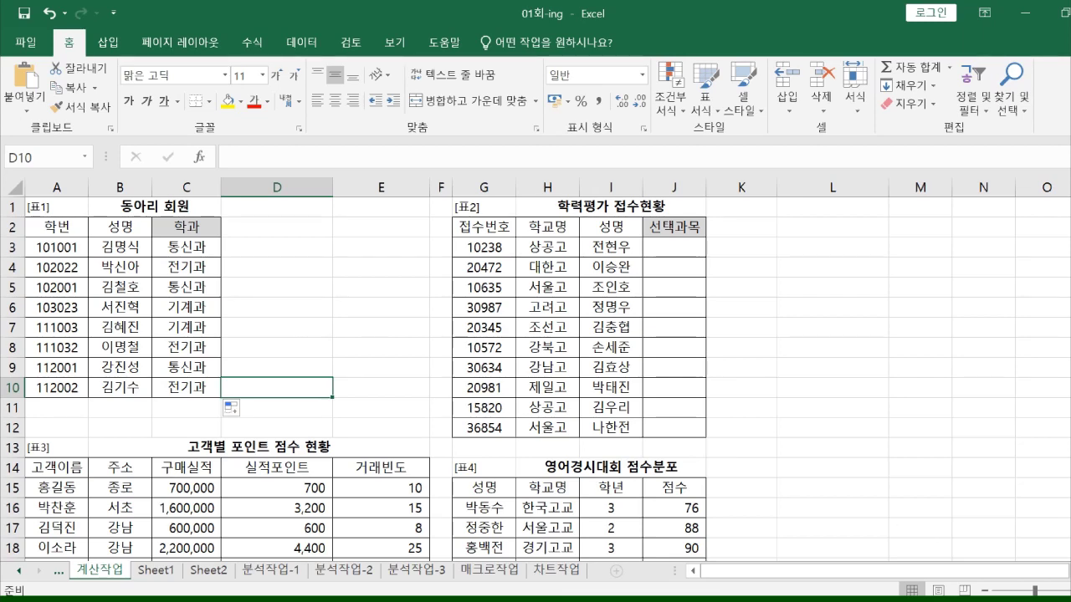
click(822, 418)
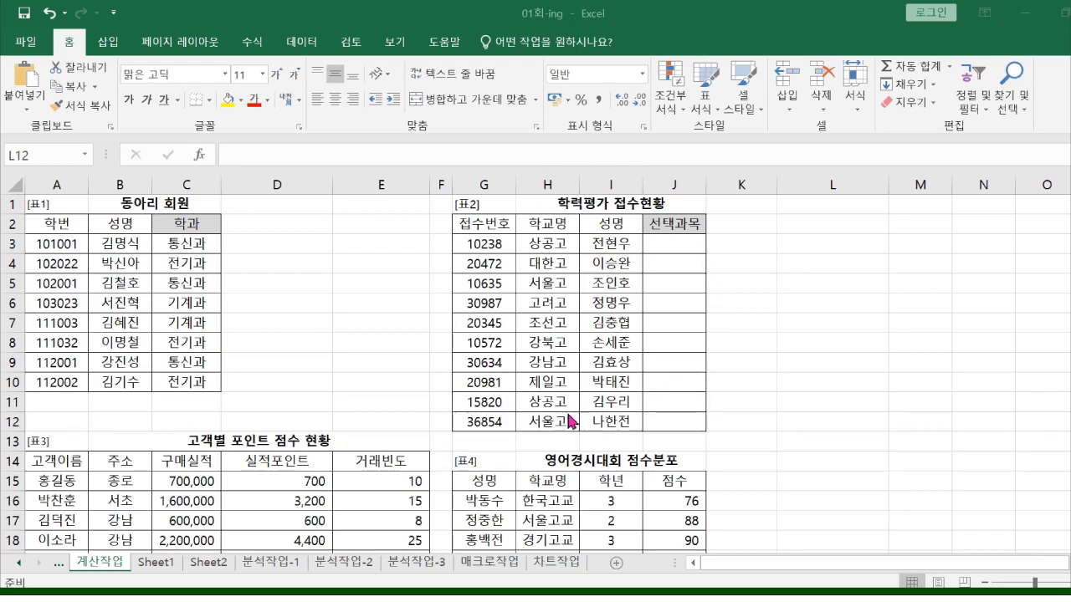
Step: Study task 2 in the Hangul document, covering the first-digit conditions and the CHOOSE and LEFT functions, and return to the 01회-ing workbook
key(alt+Tab)
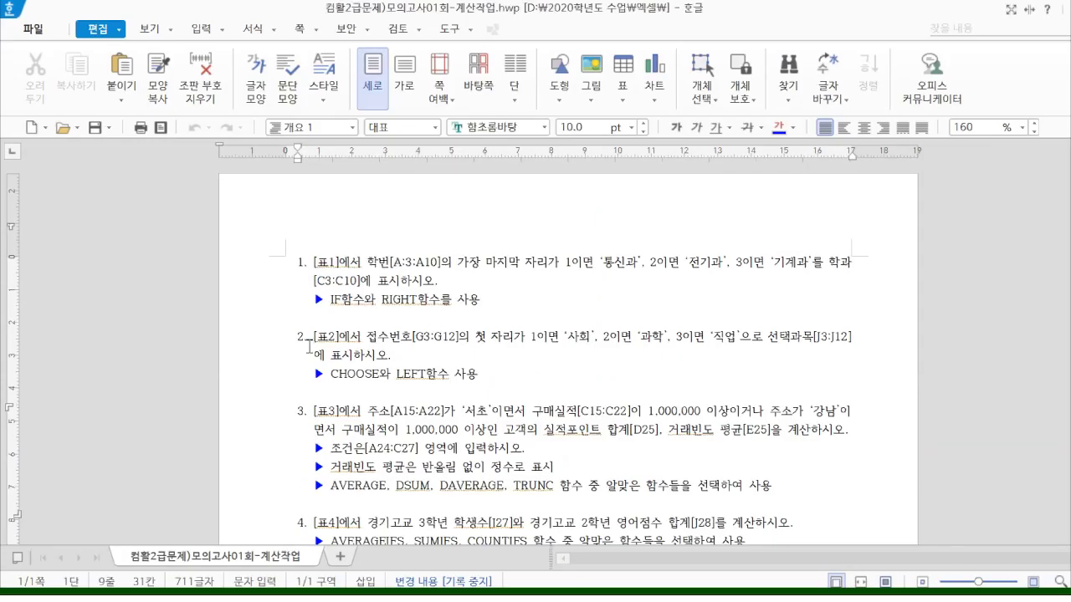
drag(374, 336, 725, 337)
drag(332, 302, 360, 301)
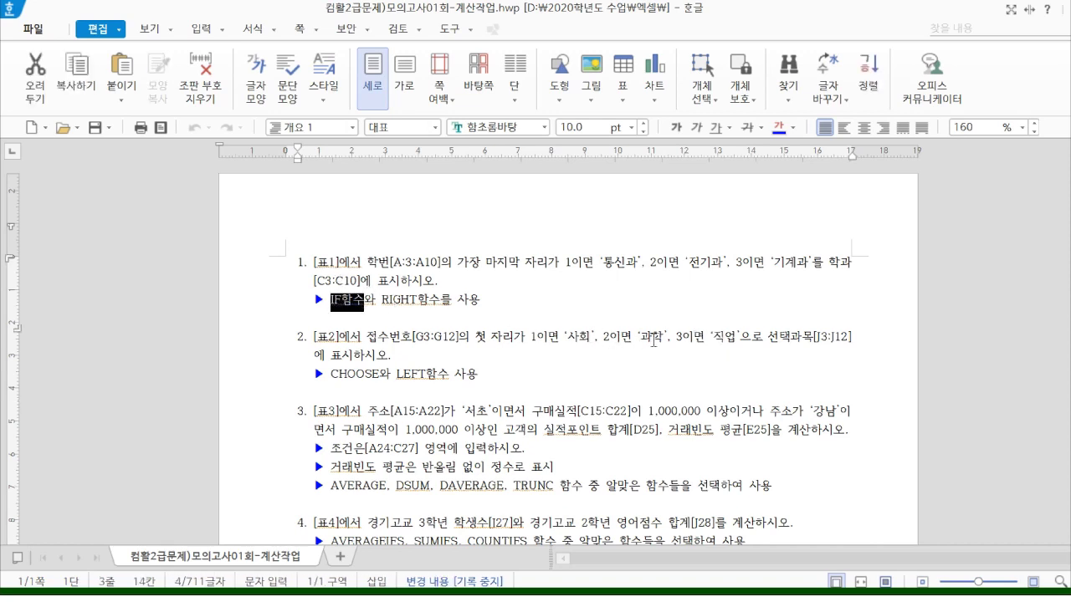
drag(338, 375, 456, 377)
click(489, 351)
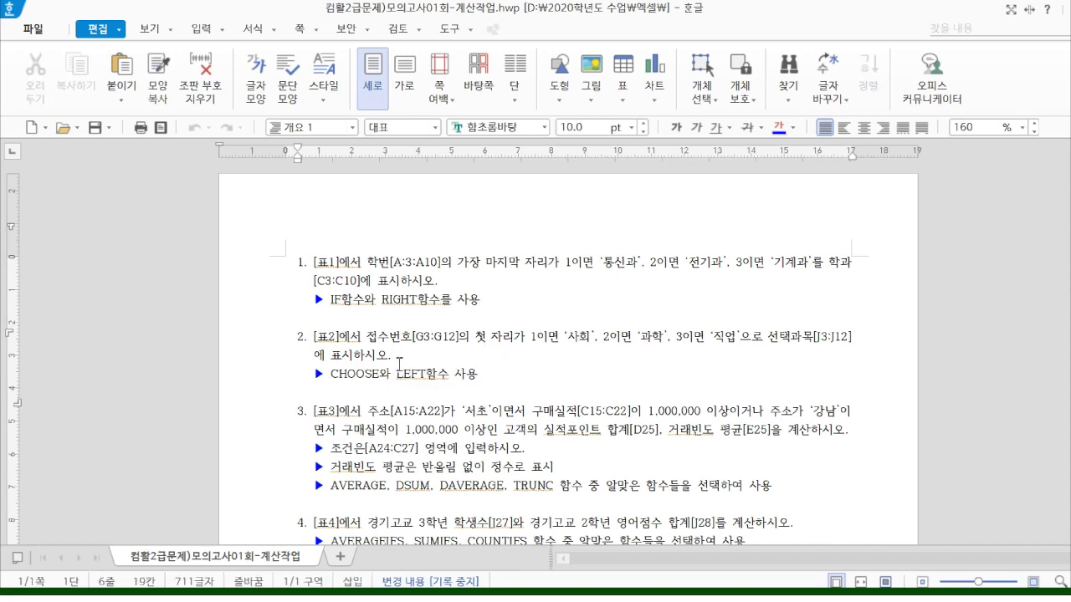
drag(513, 343, 736, 343)
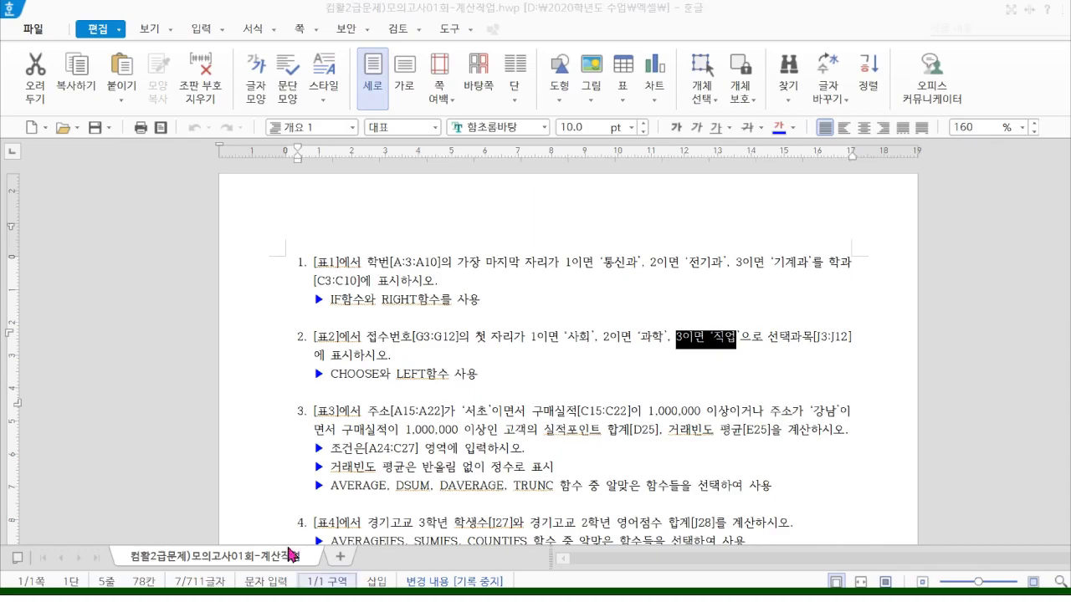
mouse_move(376, 598)
click(180, 552)
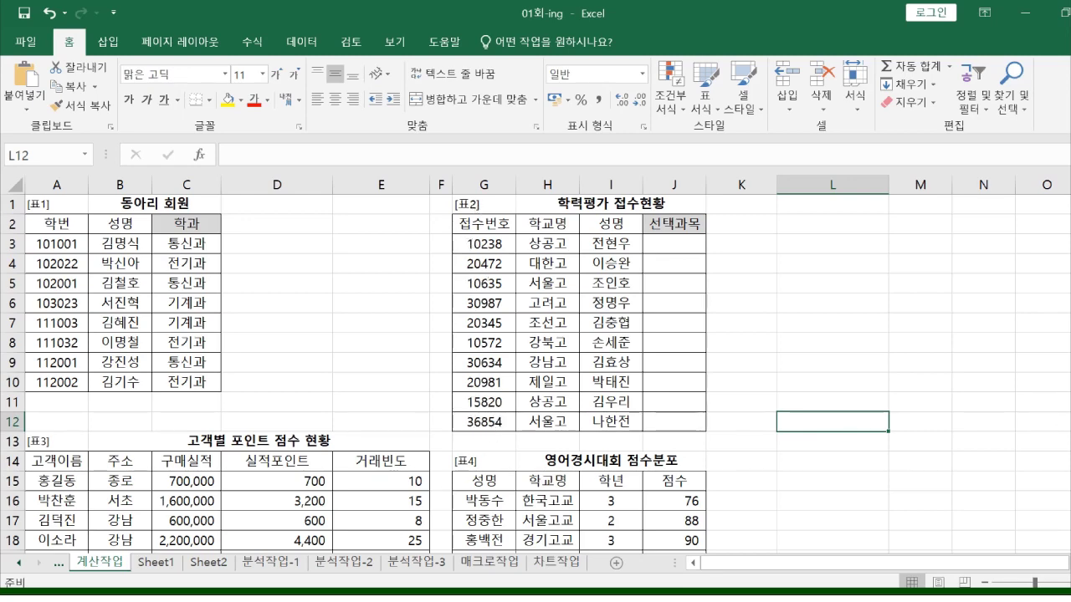
key(alt+Tab)
drag(338, 374, 436, 376)
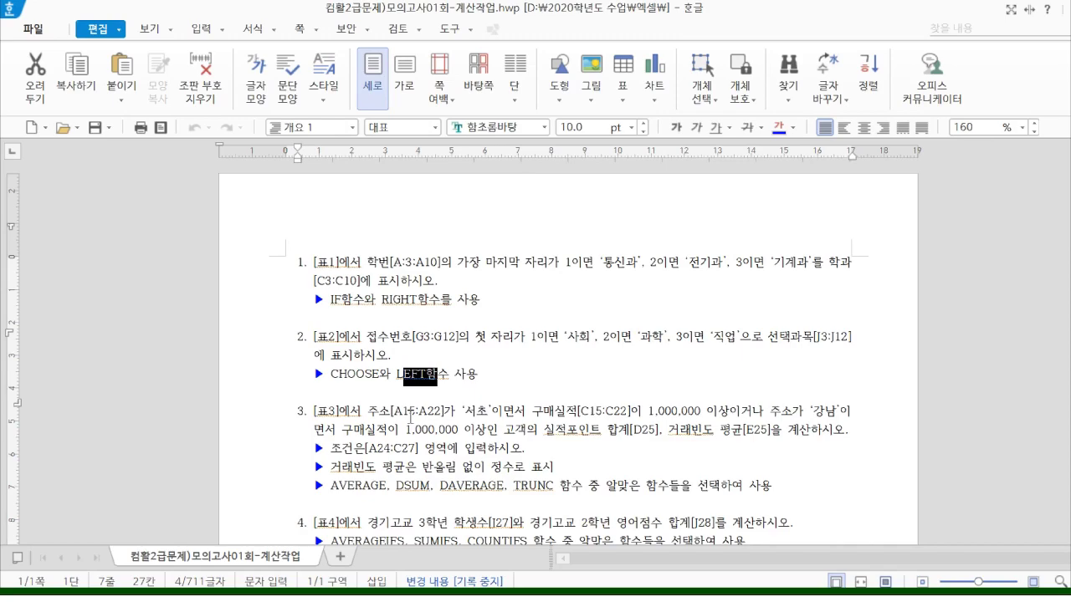
click(170, 552)
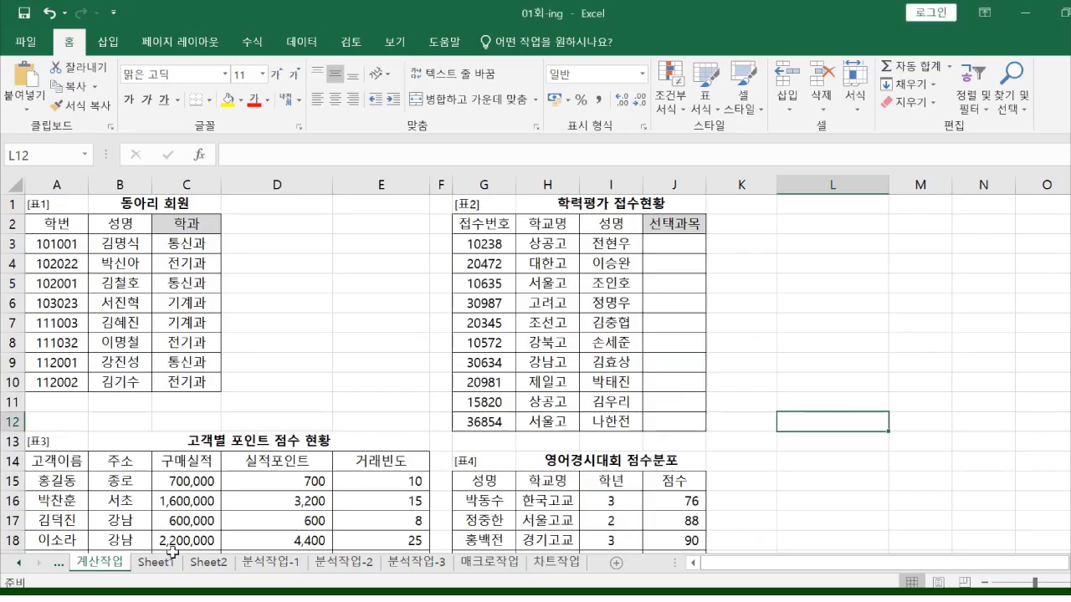
Step: Enter =LEFT(G3,1) in J3 to extract the first digit of the 접수번호
click(670, 250)
click(537, 156)
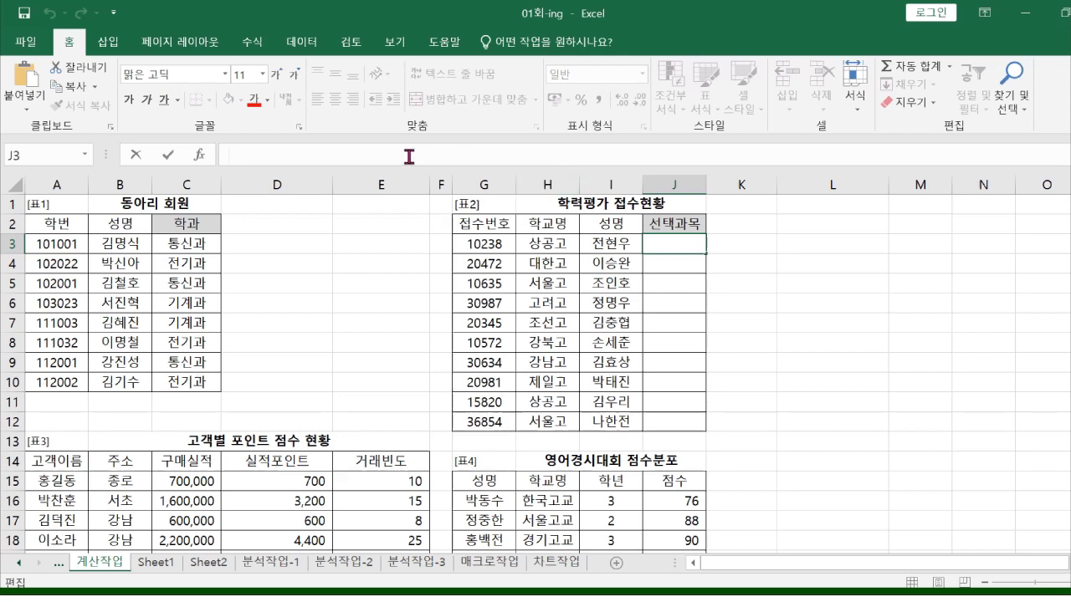
text(=)
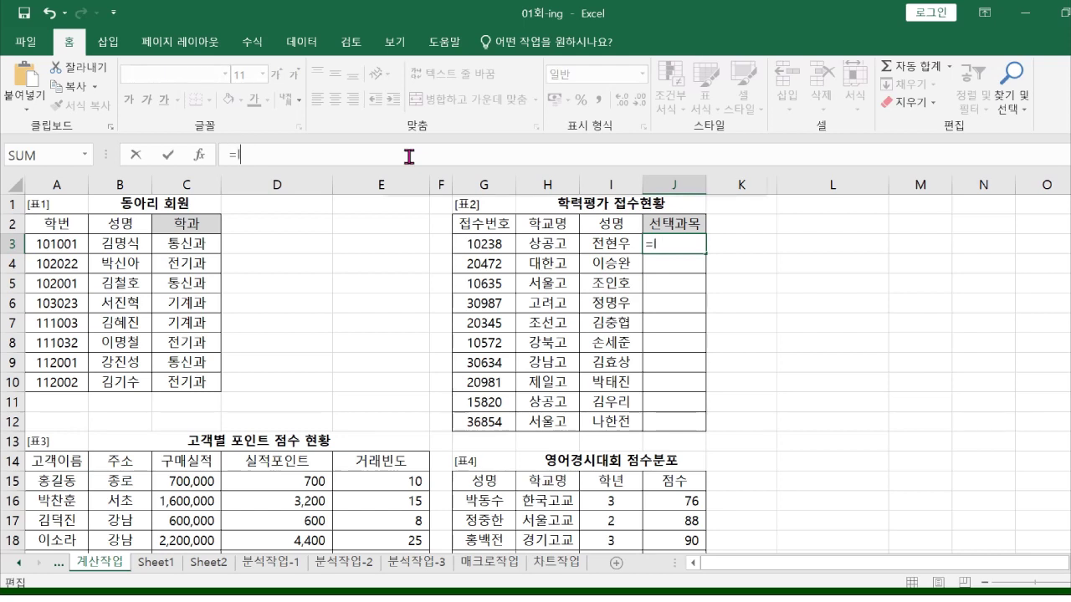
text(le)
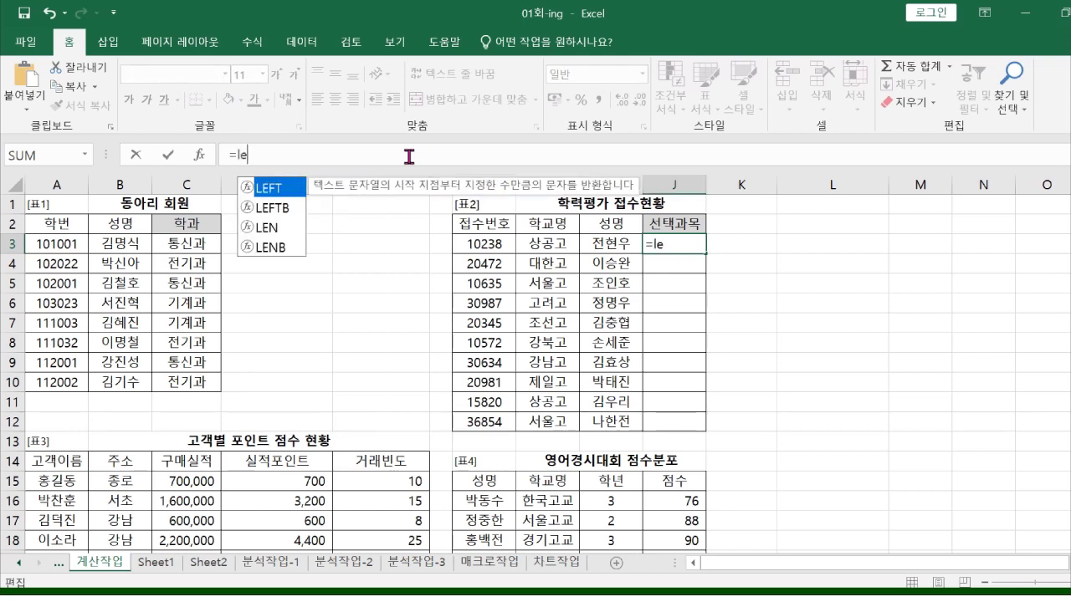
double_click(279, 194)
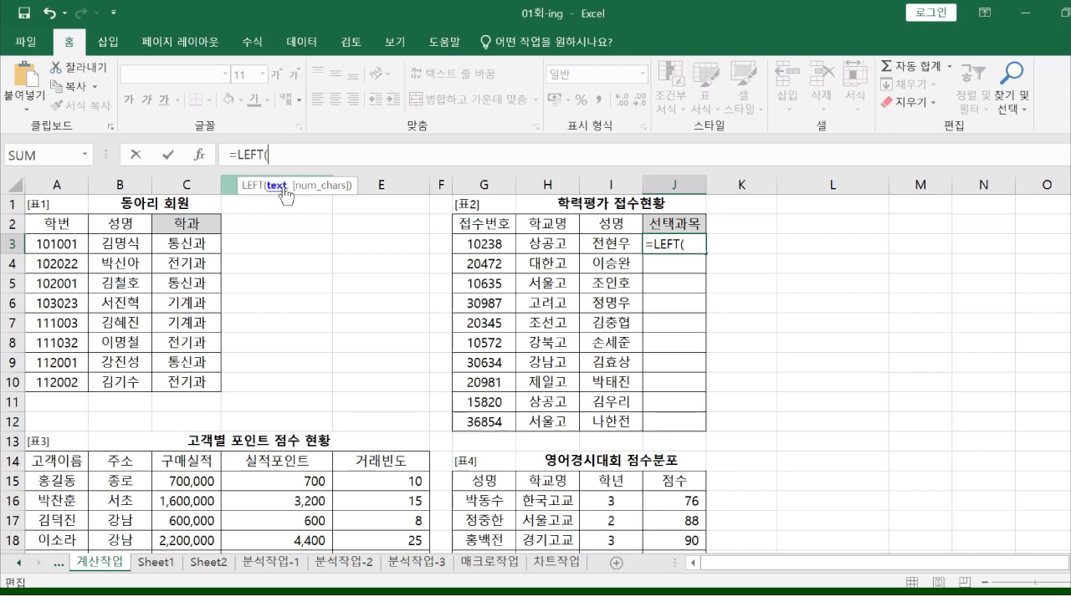
click(483, 244)
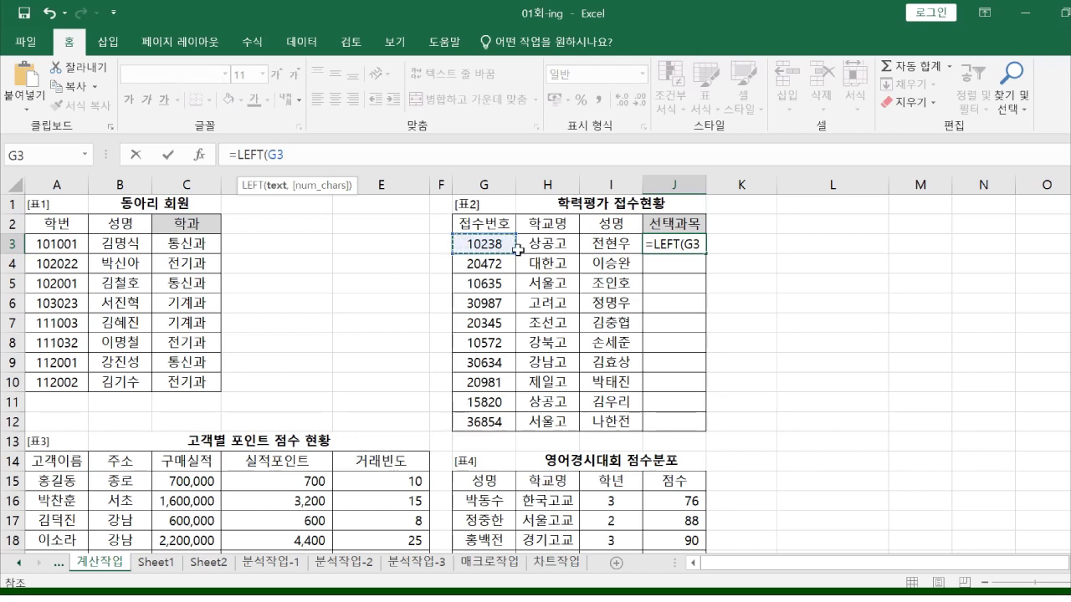
text(,)
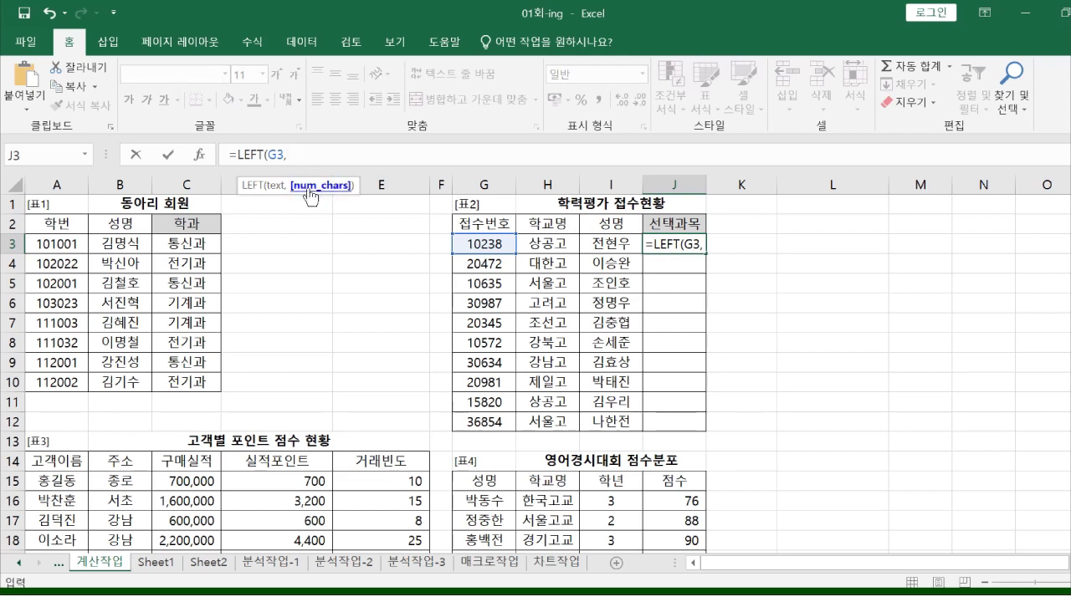
text(1))
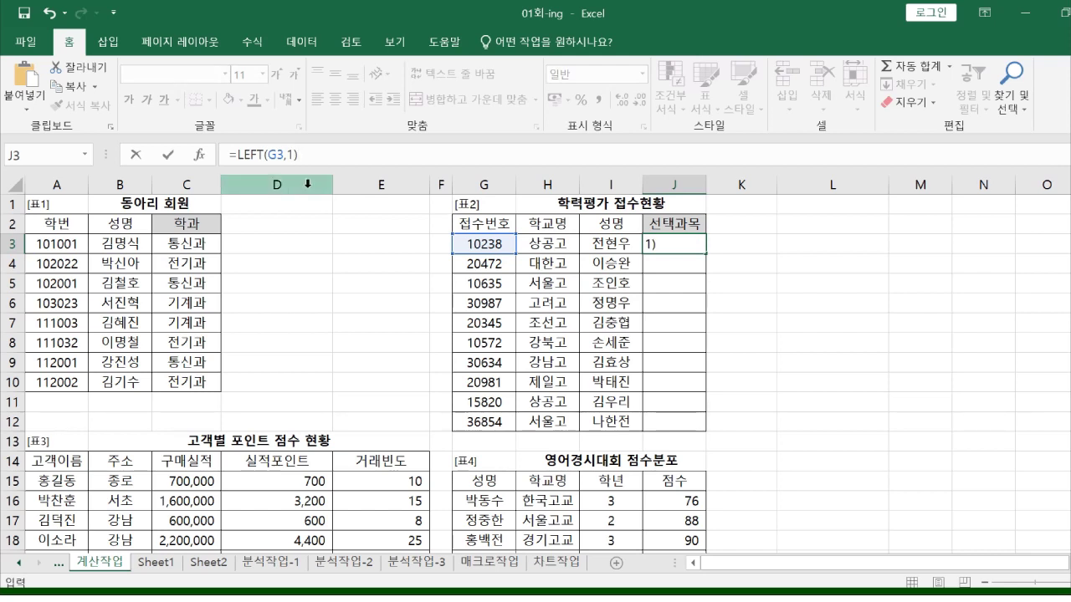
key(Return)
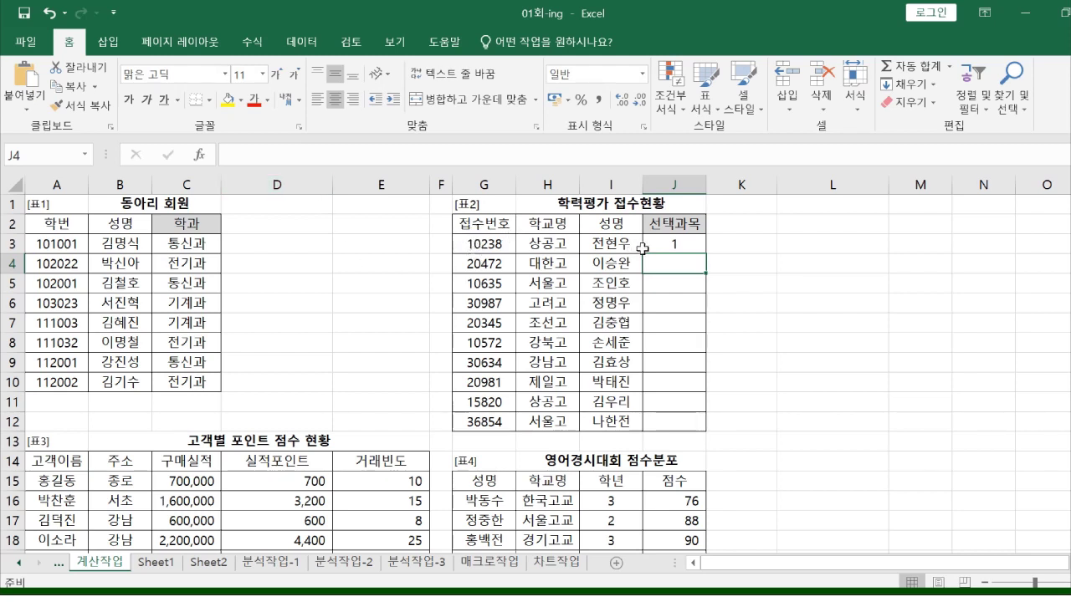
Step: Fill the LEFT formula from J3 down through J12
click(684, 246)
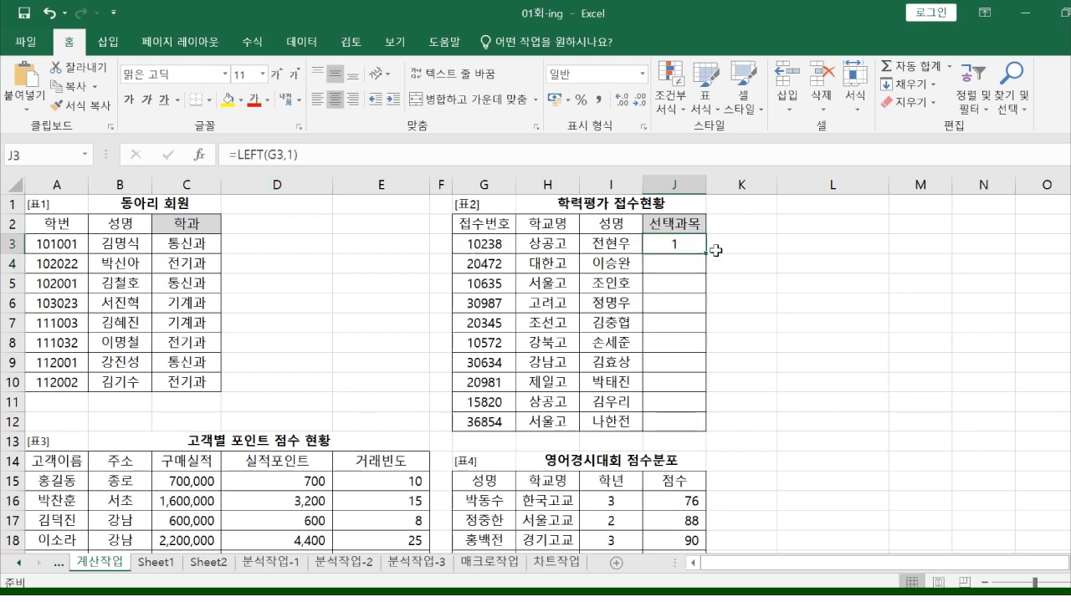
drag(705, 265, 707, 423)
click(739, 283)
click(670, 244)
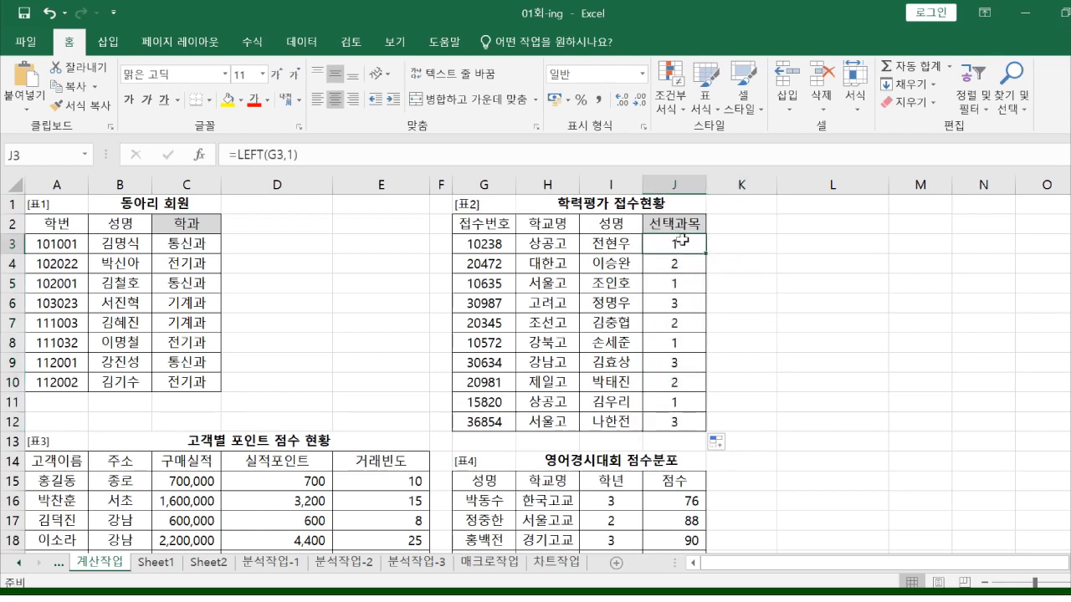
Step: Review the LEFT formulas in the 선택과목 cells J3 through J6, leaving them as they are
click(294, 155)
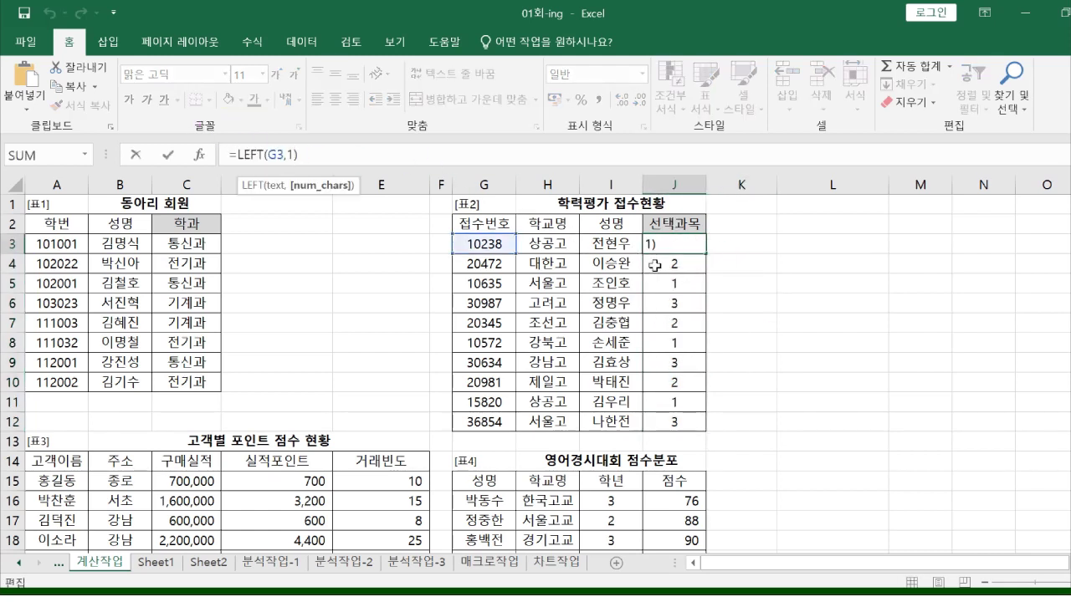
key(Return)
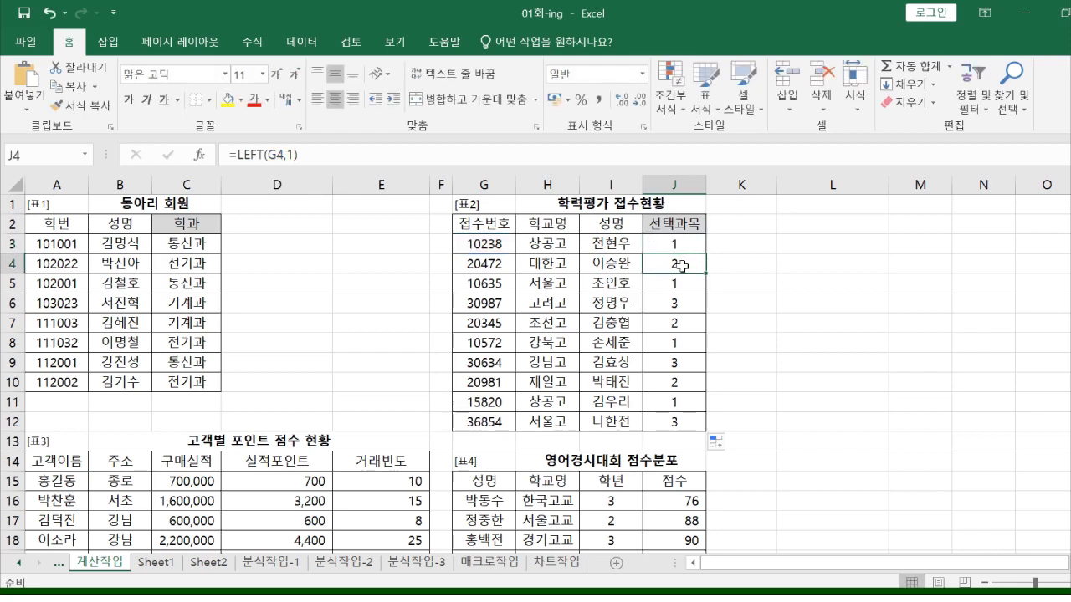
click(684, 285)
click(695, 308)
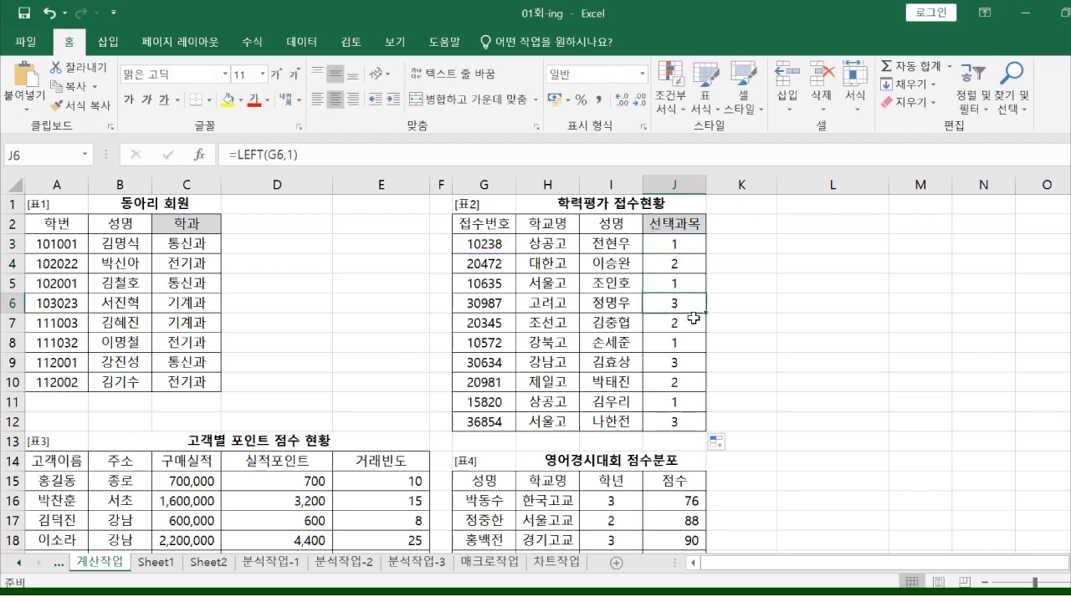
click(683, 251)
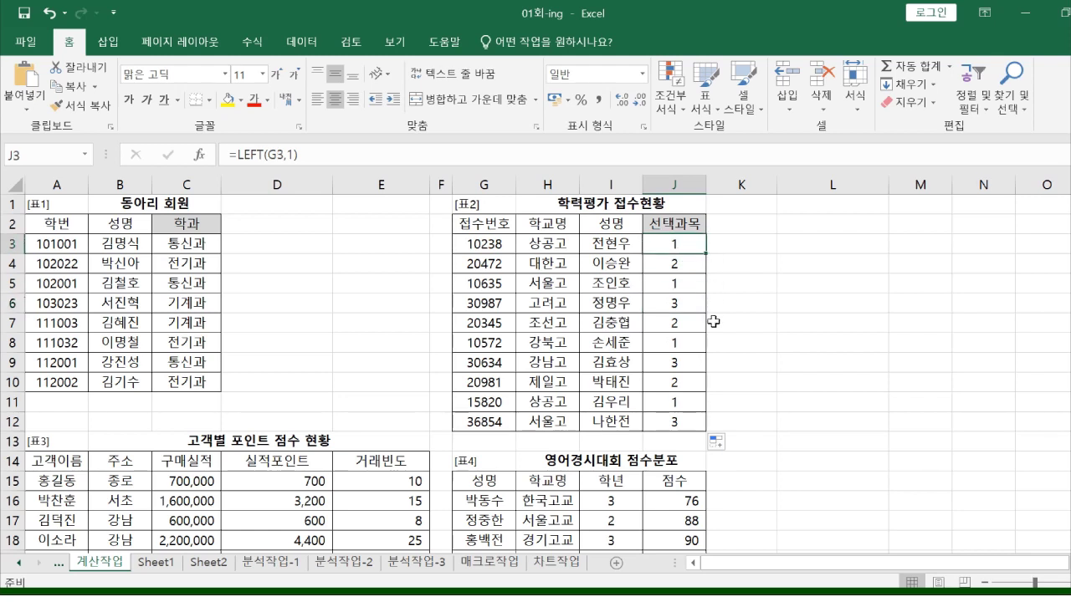
click(286, 157)
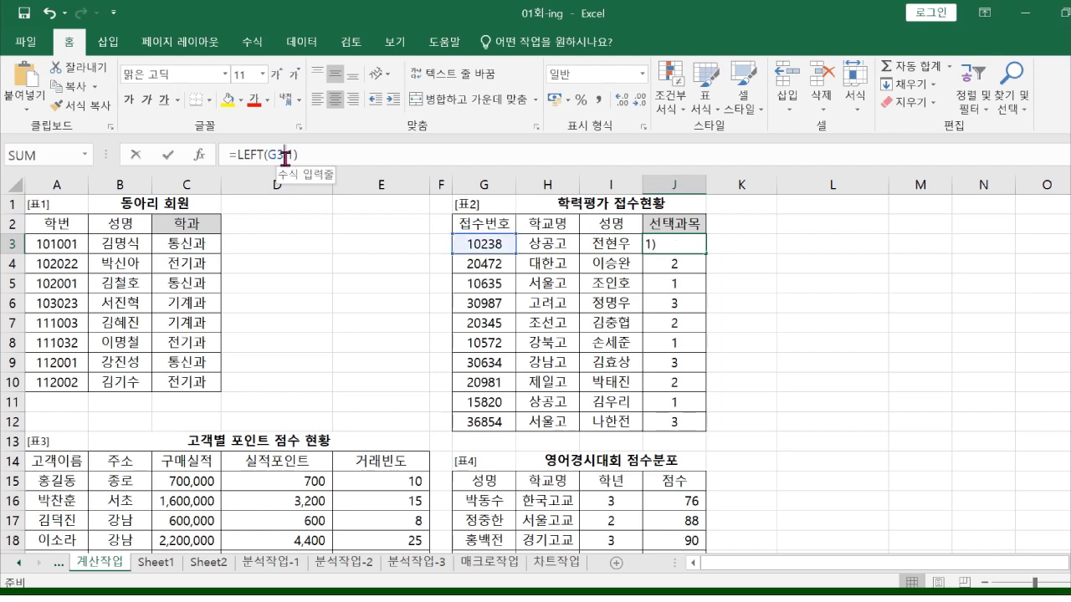
key(Escape)
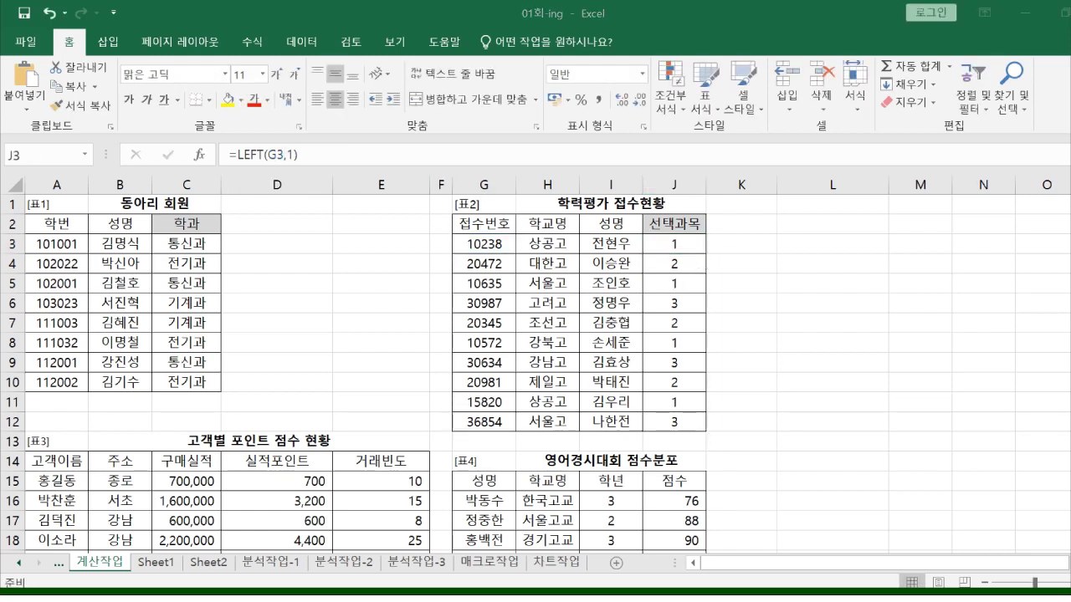
Step: Reread the first-digit conditions of task 2 in the Hangul document, and return to the 01회-ing workbook
key(alt+Tab)
click(538, 375)
drag(533, 334, 723, 338)
click(251, 596)
click(119, 555)
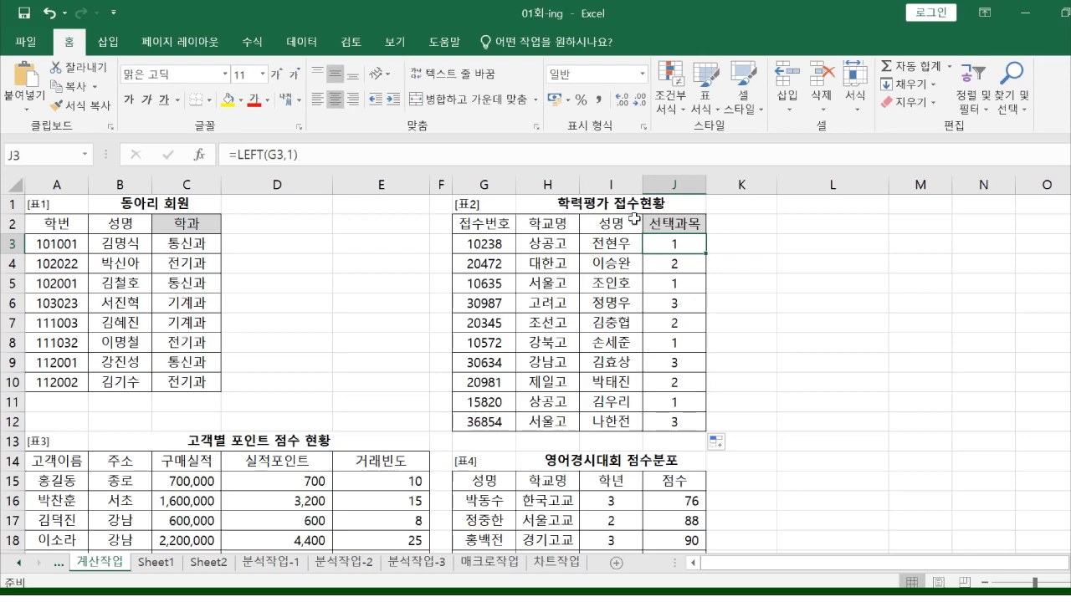
Step: Highlight the function name CHOOSE in task 2 of the Hangul document
key(alt+Tab)
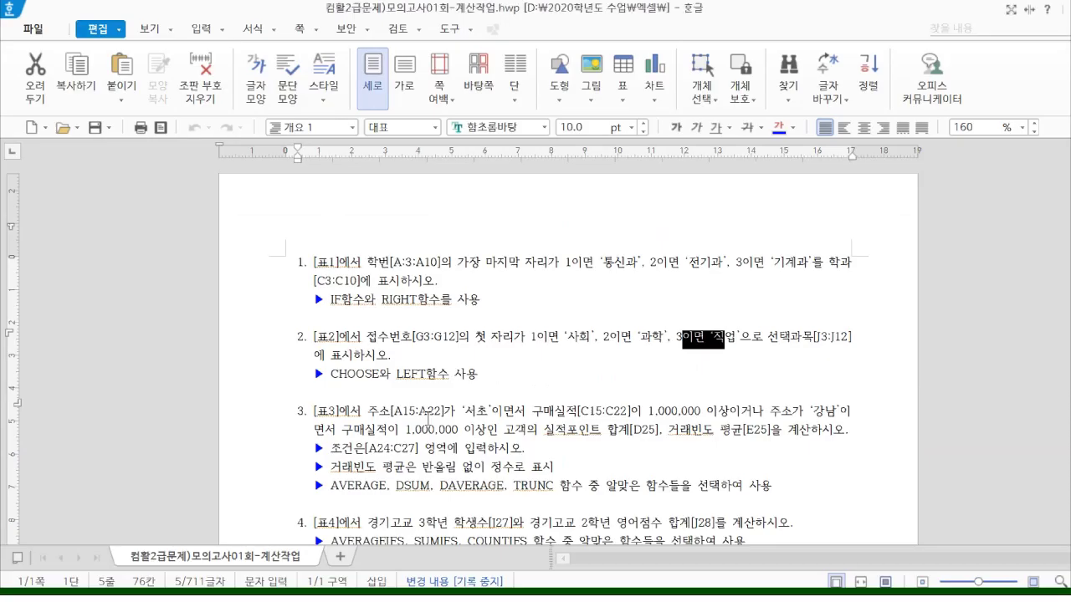
drag(332, 372, 379, 374)
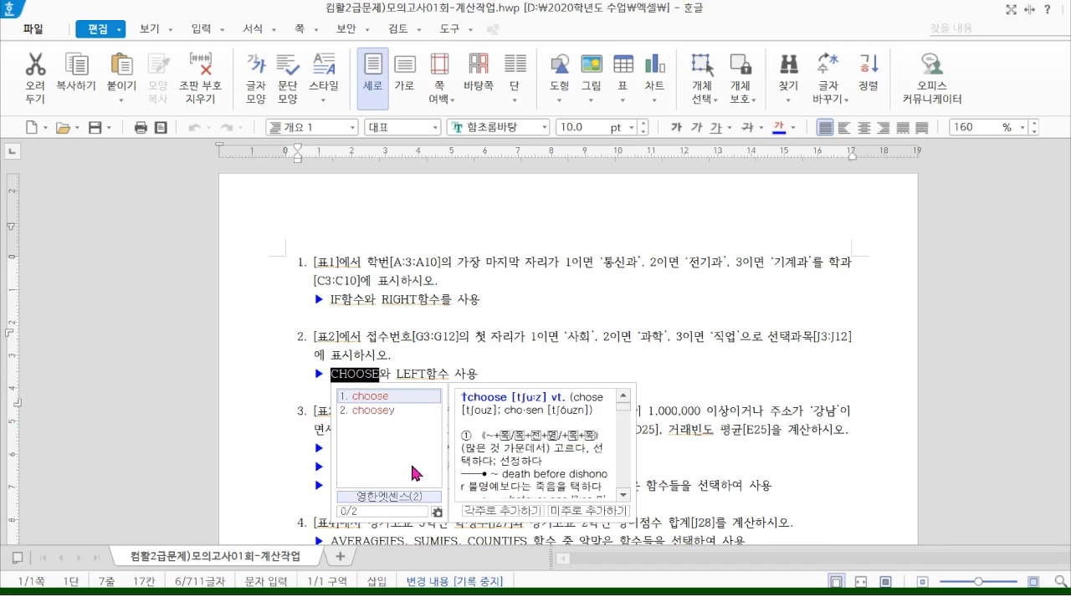
key(Escape)
Step: Switch to the 함수연습2(choose,right,sumif,dsum) workbook and examine the CHOOSE formula for 성별 in E4
mouse_move(376, 597)
click(602, 549)
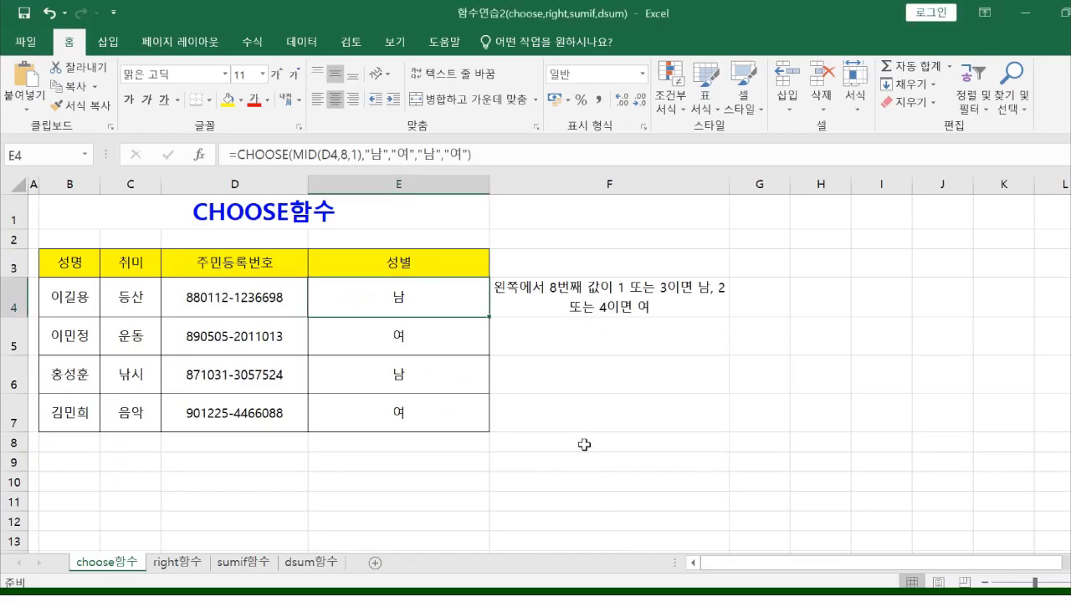
drag(579, 434, 573, 421)
click(339, 224)
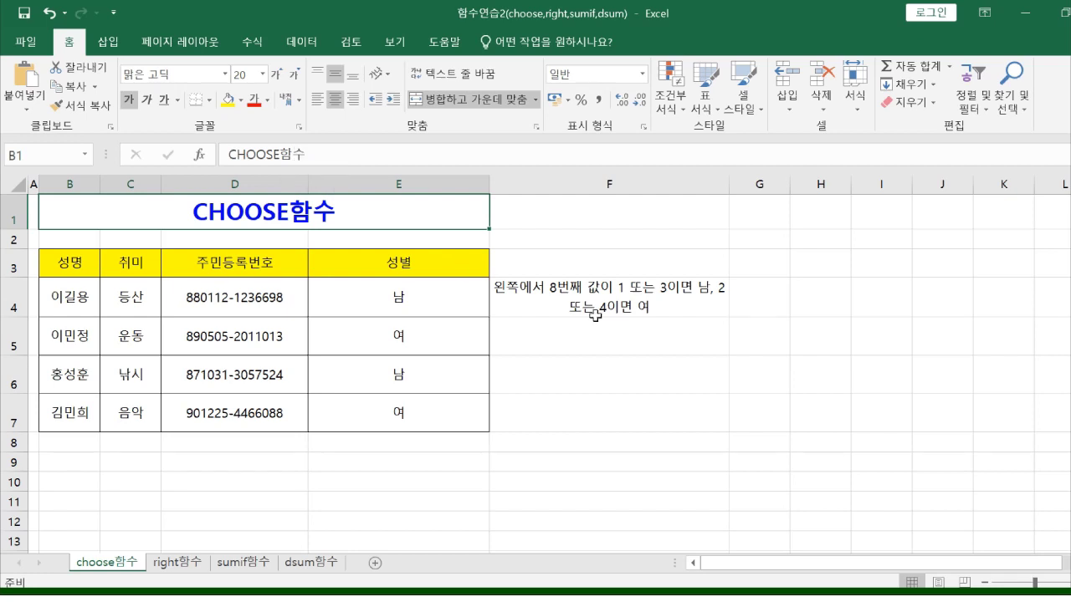
click(452, 310)
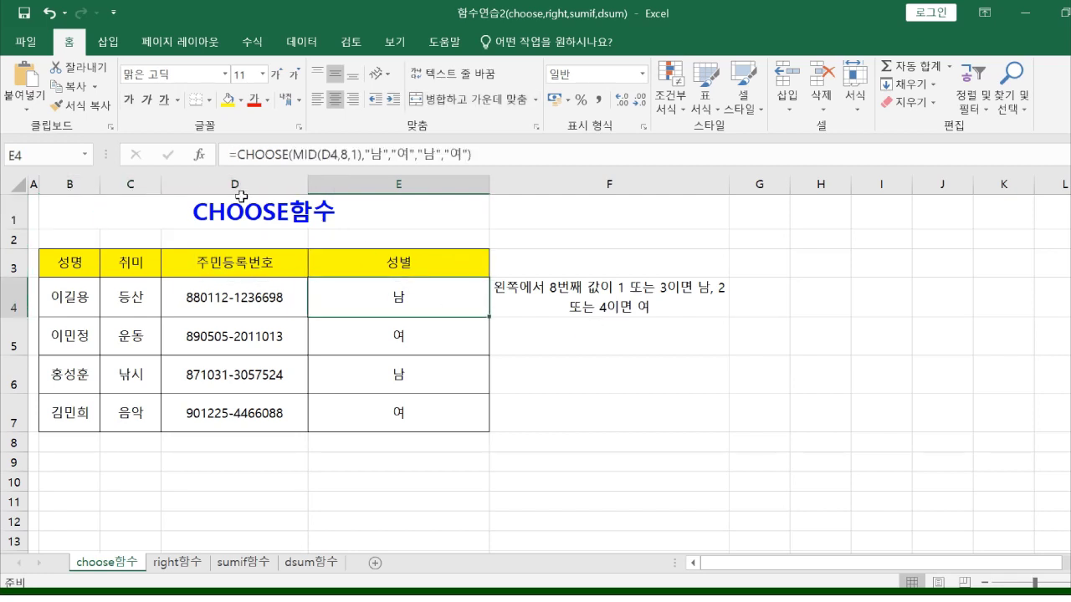
click(250, 155)
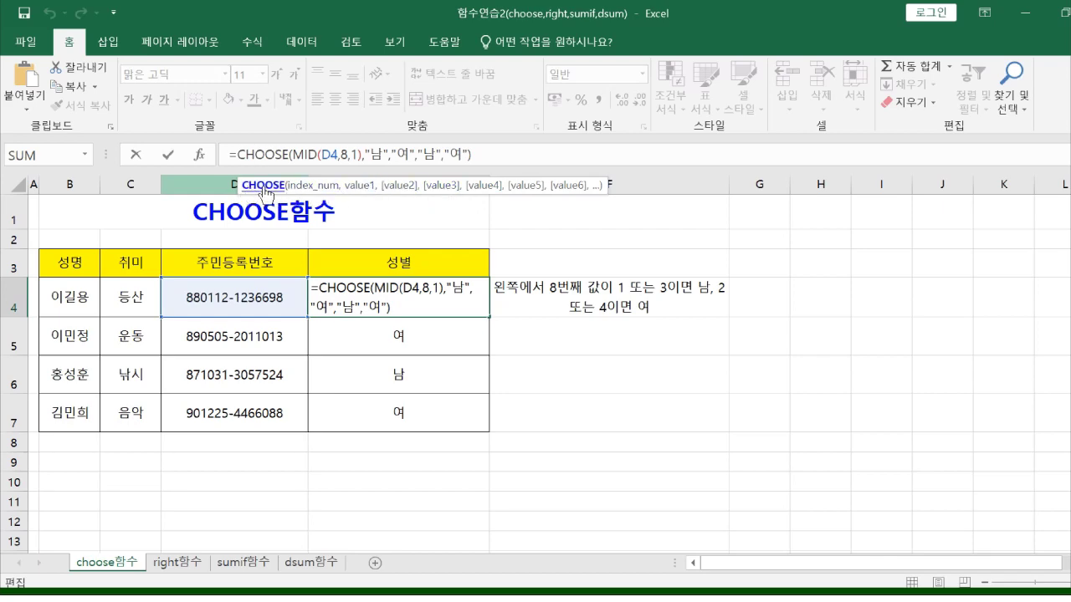
Step: Open the online help for CHOOSE and read its description and syntax, covering index_num and value1
click(265, 190)
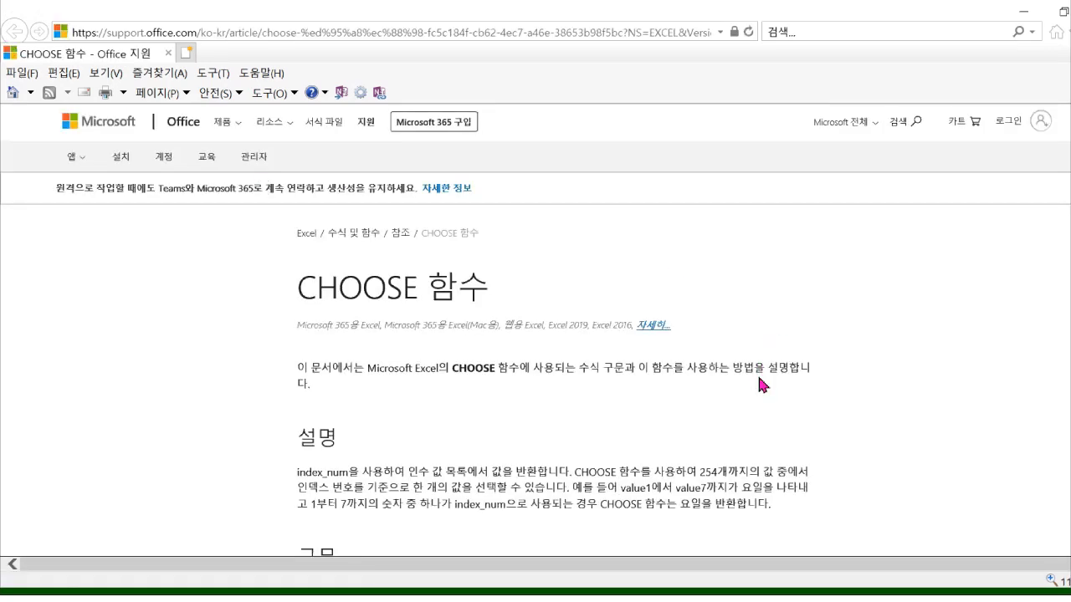
scroll(651, 357, down, 1)
scroll(451, 326, down, 4)
scroll(552, 311, up, 1)
drag(408, 200, 542, 207)
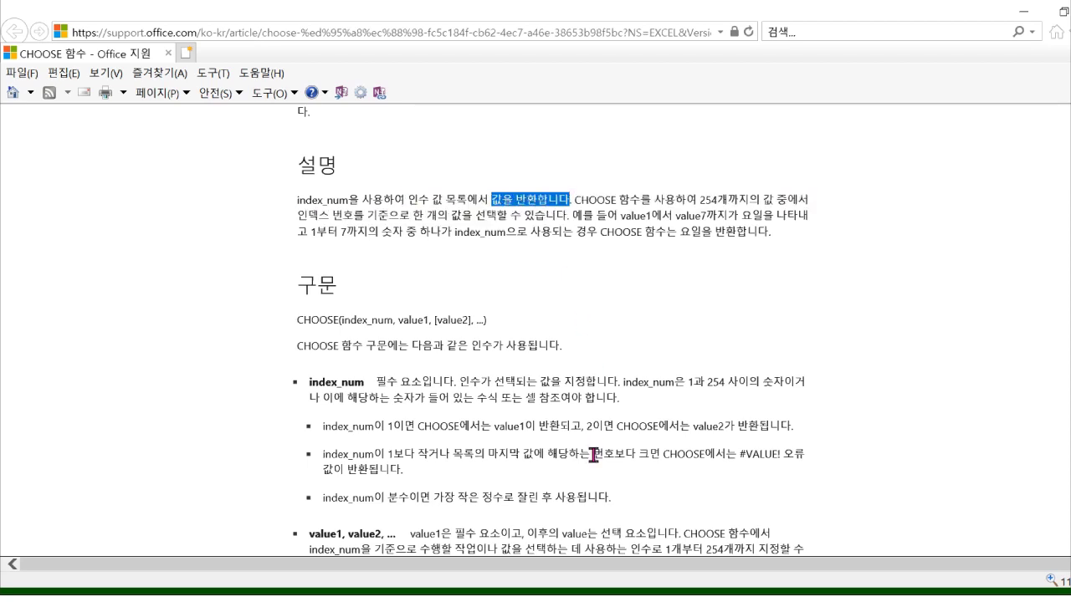
scroll(593, 454, down, 2)
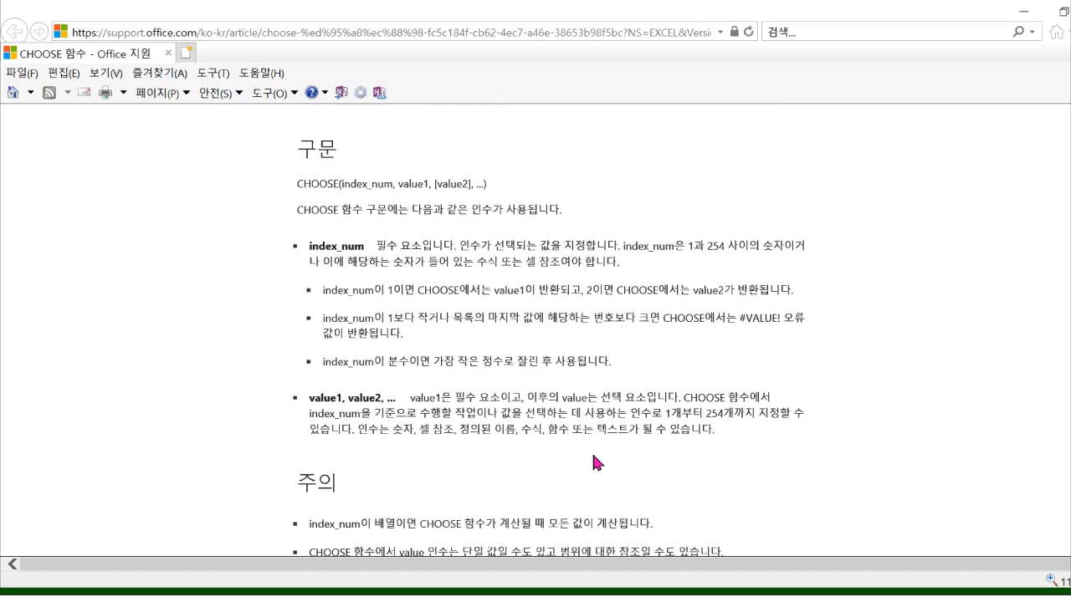
drag(310, 246, 353, 246)
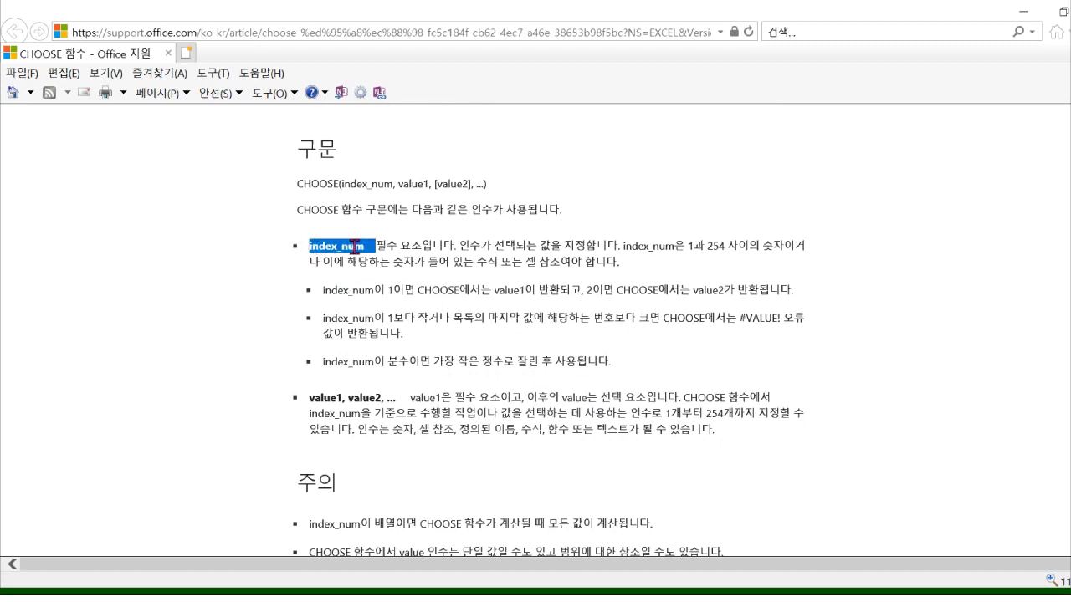
drag(399, 184, 419, 186)
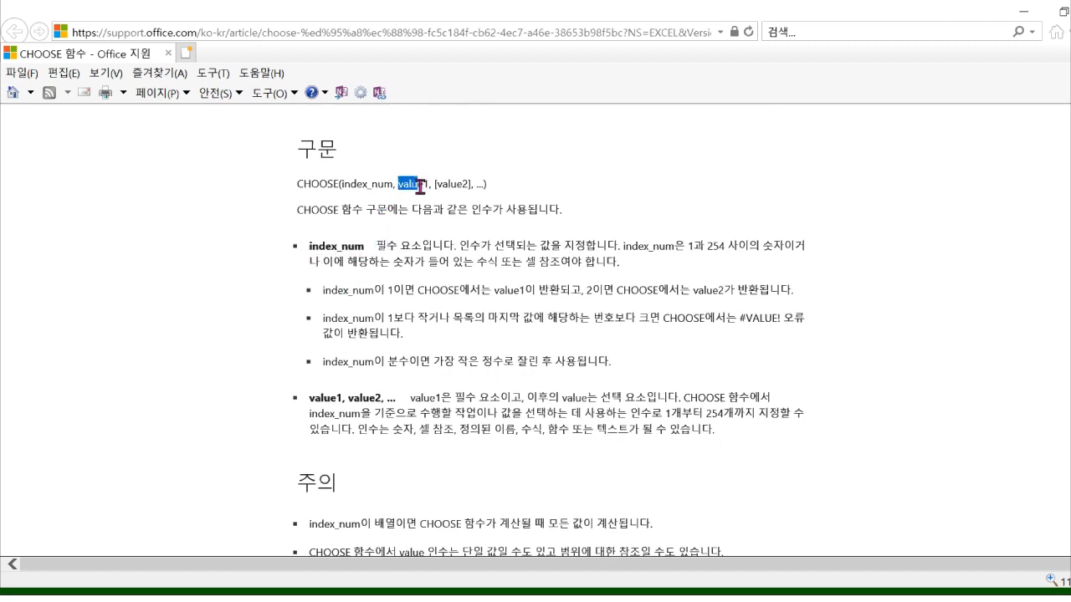
Step: Read the remarks and both examples in the CHOOSE help article, including the sample CHOOSE formulas and the SUM combination
scroll(428, 488, down, 1)
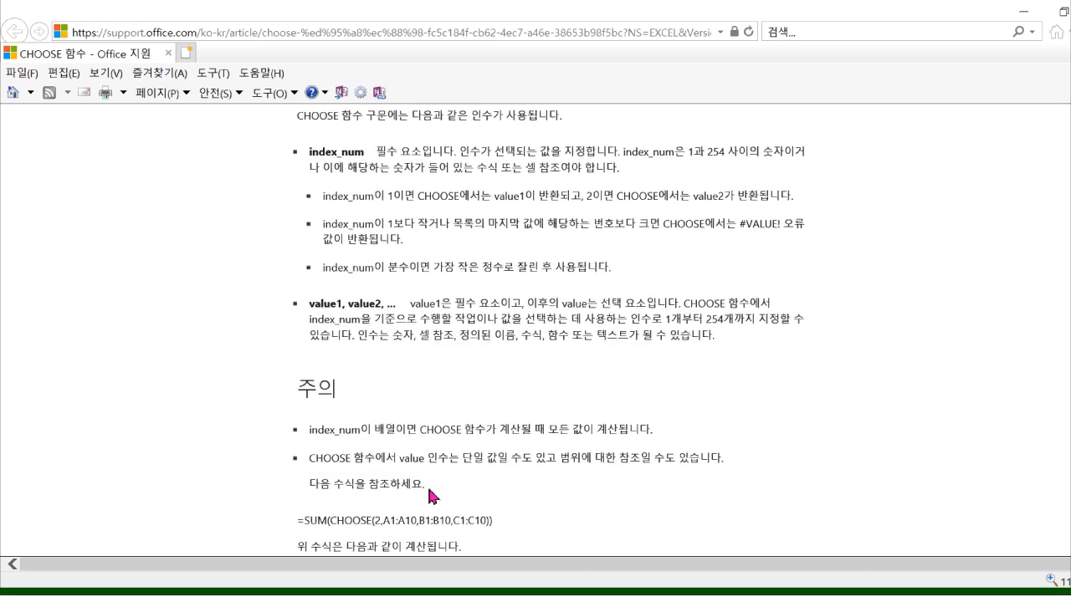
scroll(428, 489, down, 8)
scroll(418, 489, down, 3)
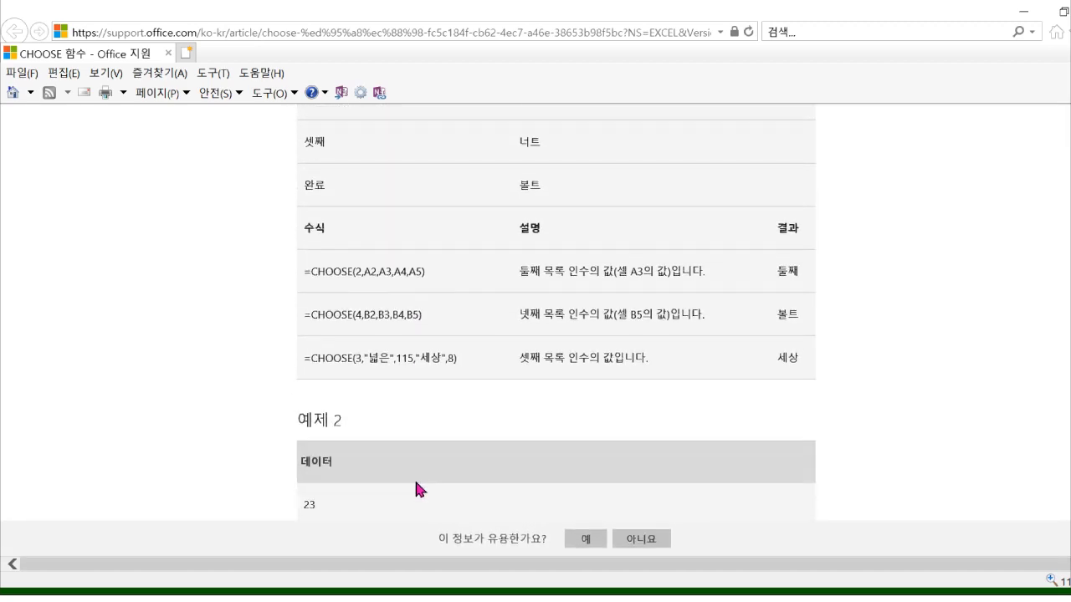
scroll(418, 489, up, 1)
scroll(418, 490, up, 1)
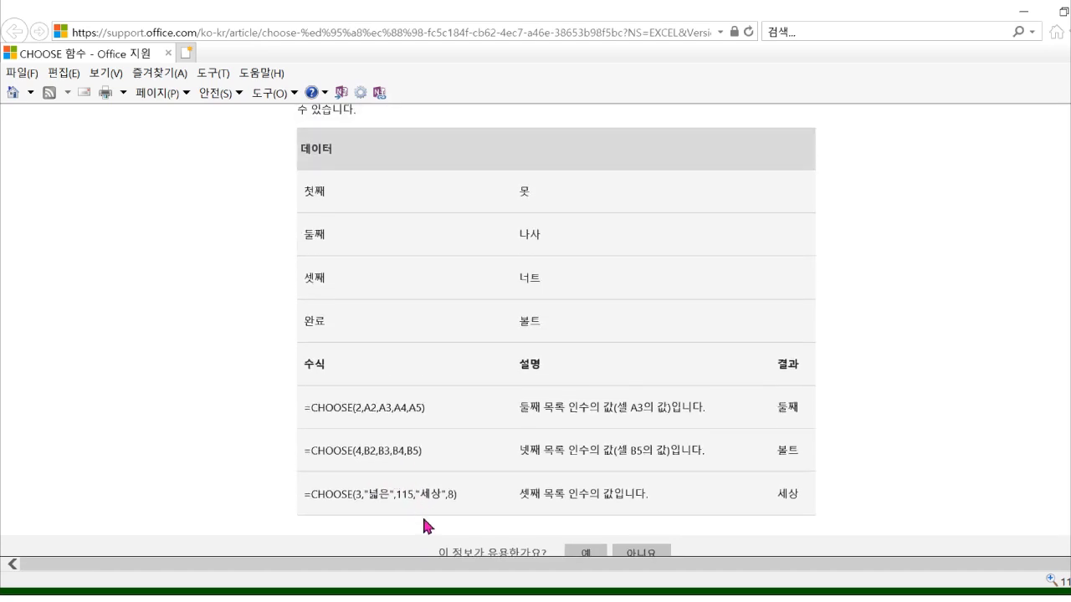
scroll(422, 515, down, 1)
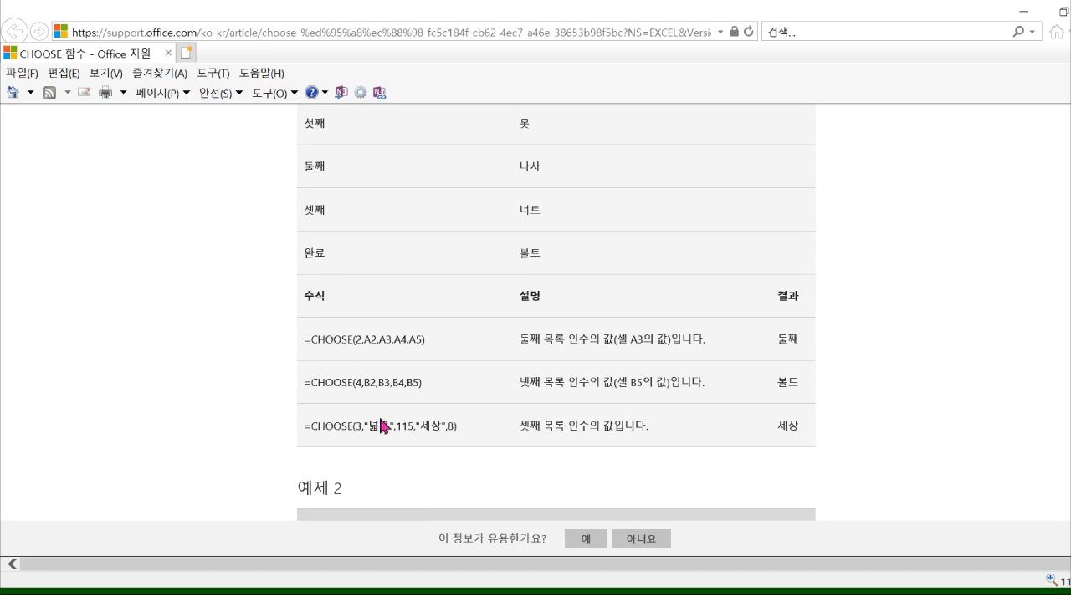
scroll(382, 500, down, 4)
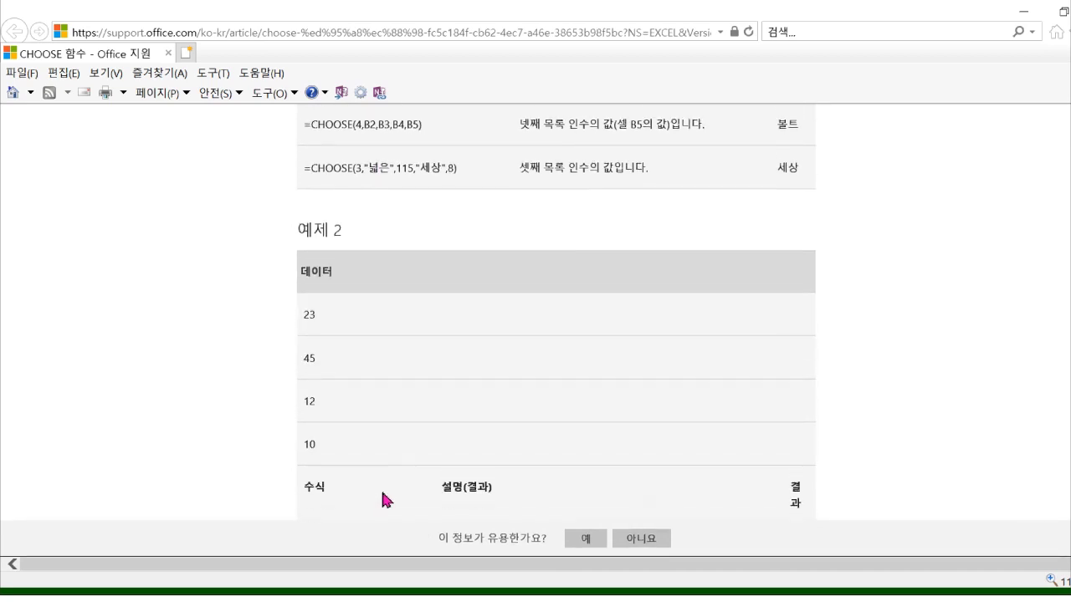
scroll(384, 497, down, 2)
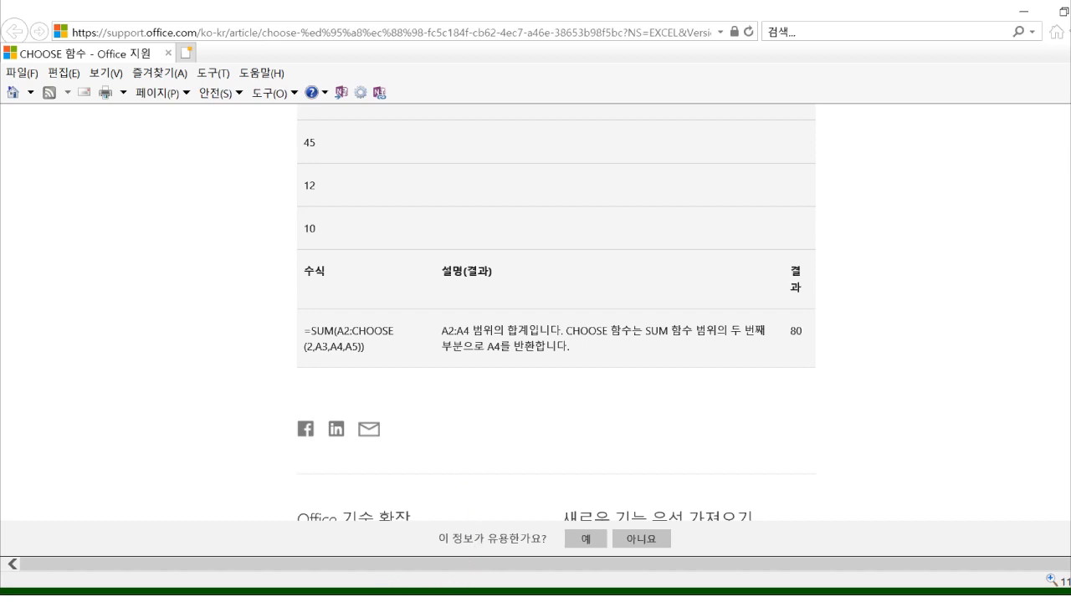
Step: Switch back to the 함수연습2(choose,right,sumif,dsum) workbook and examine the 주민등록번호 in D4 and the 성별 formula in E4
mouse_move(377, 597)
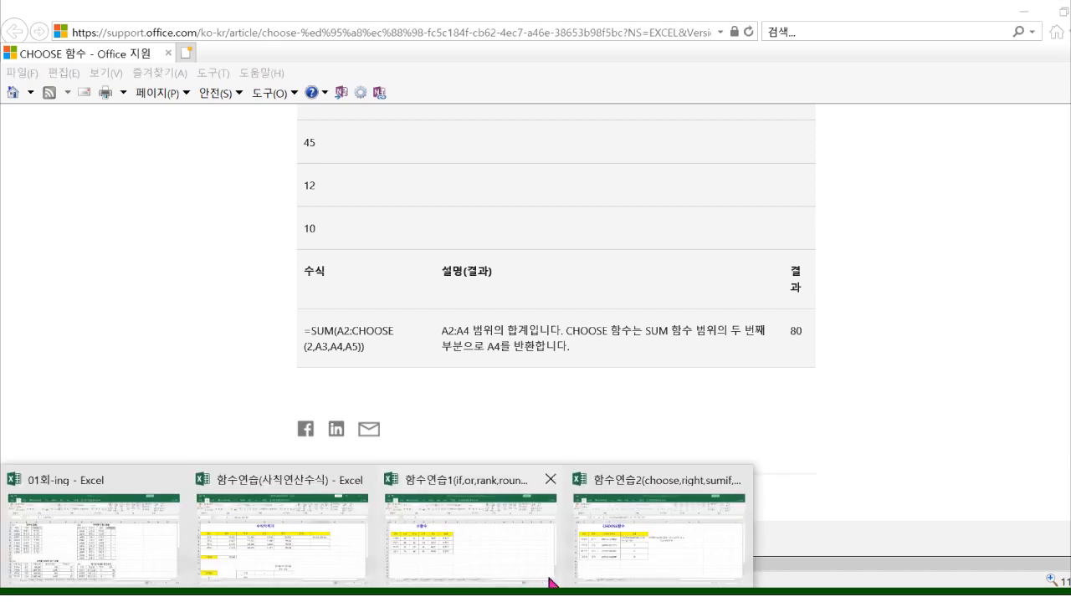
click(658, 527)
click(465, 403)
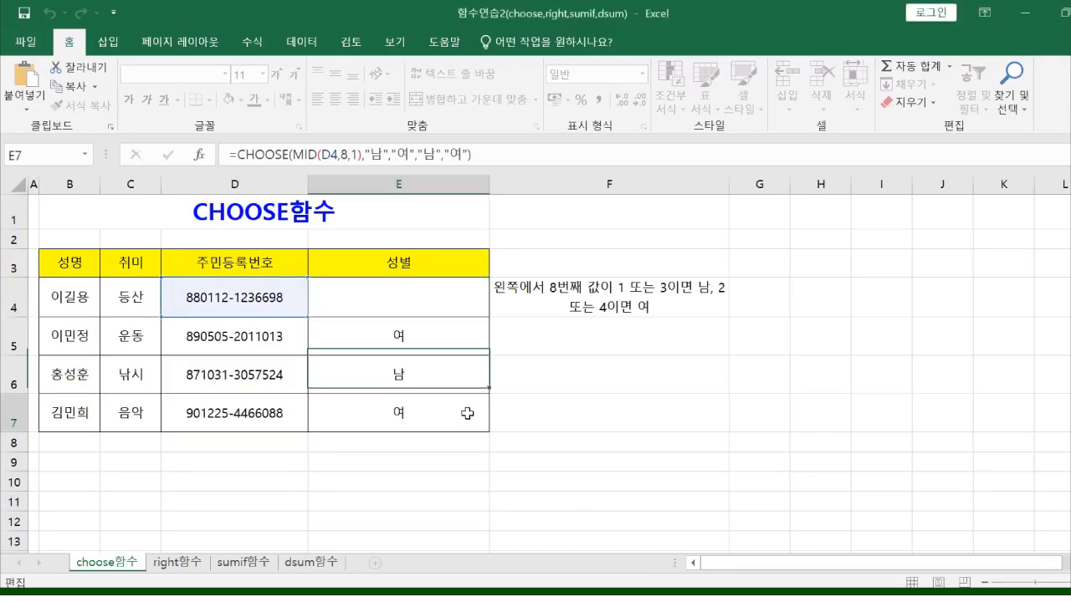
click(259, 303)
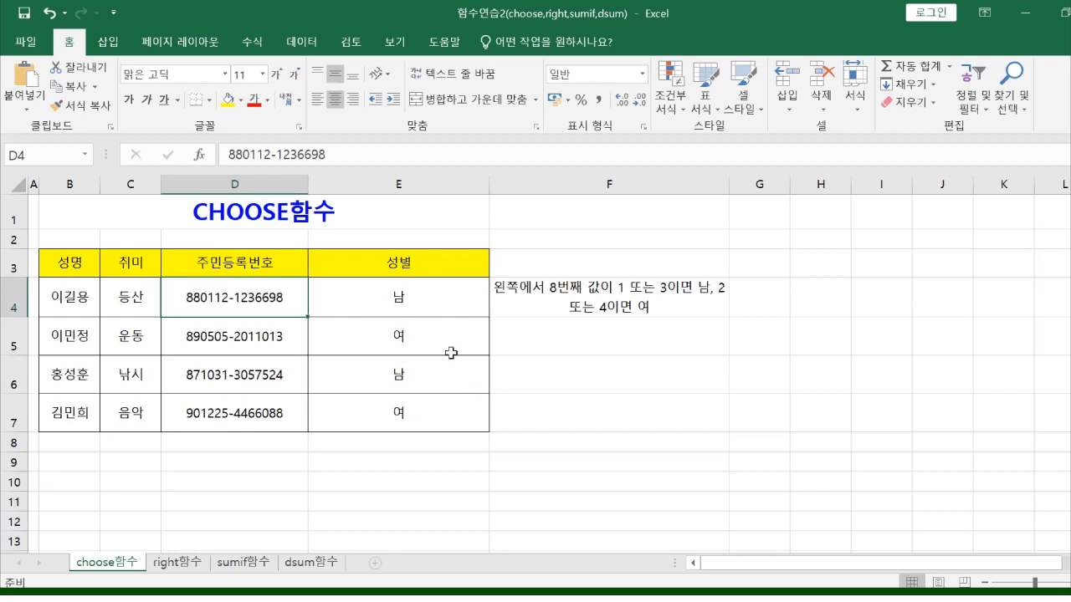
click(434, 295)
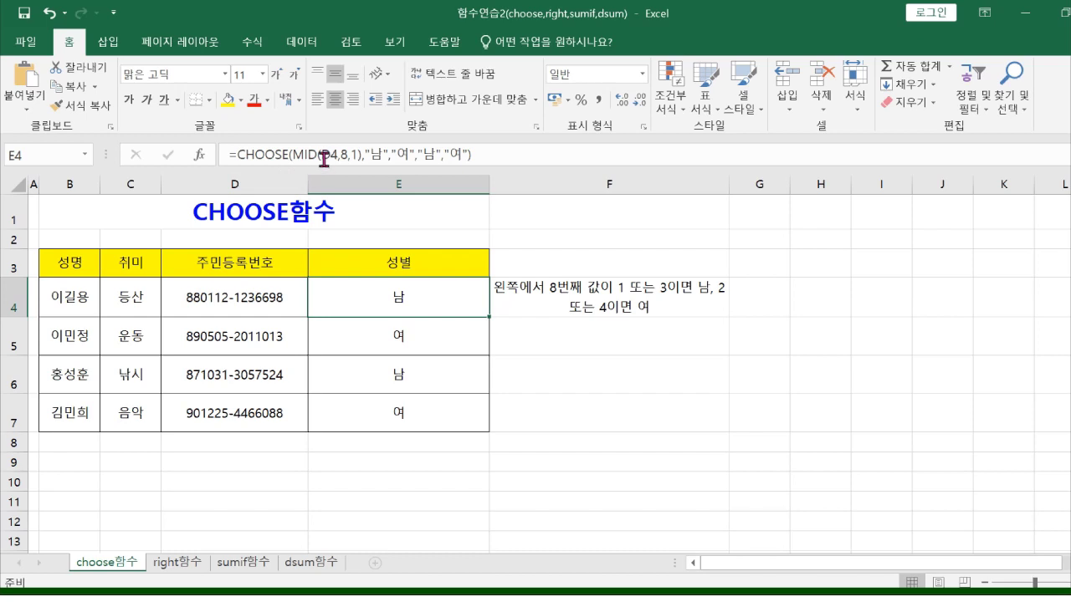
Step: Clear the existing 성별 formulas from E4:E7 on the choose함수 sheet
click(237, 155)
drag(237, 156, 584, 102)
key(BackSpace)
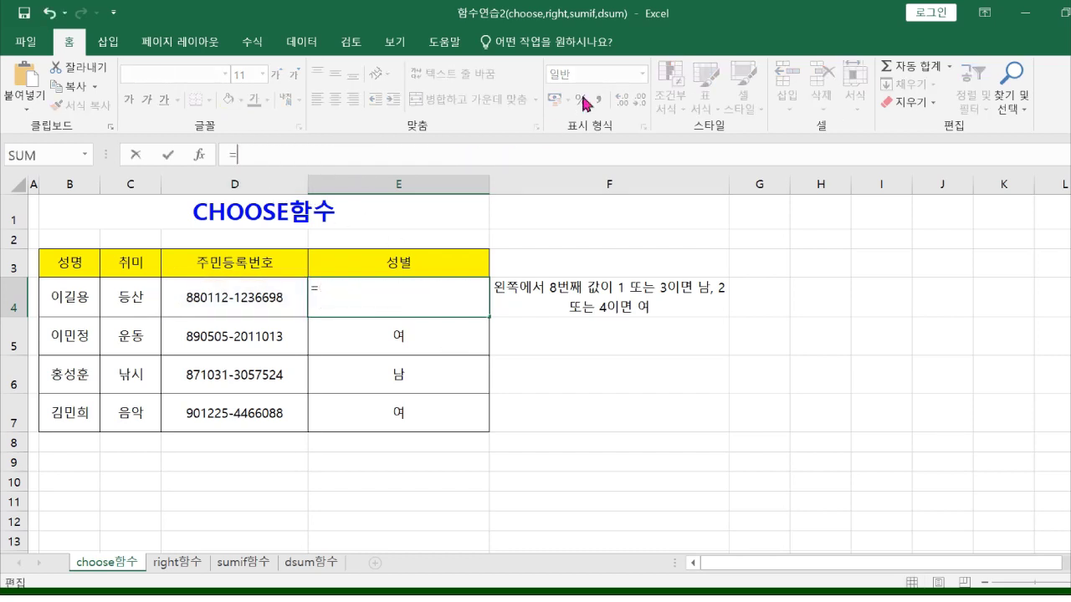
click(586, 461)
click(450, 422)
key(Escape)
drag(480, 454, 502, 373)
key(Delete)
Step: Extract the eighth character of the 주민등록번호 with =MID(D4,8,1) in E4, and fill the formula down to E7
click(407, 306)
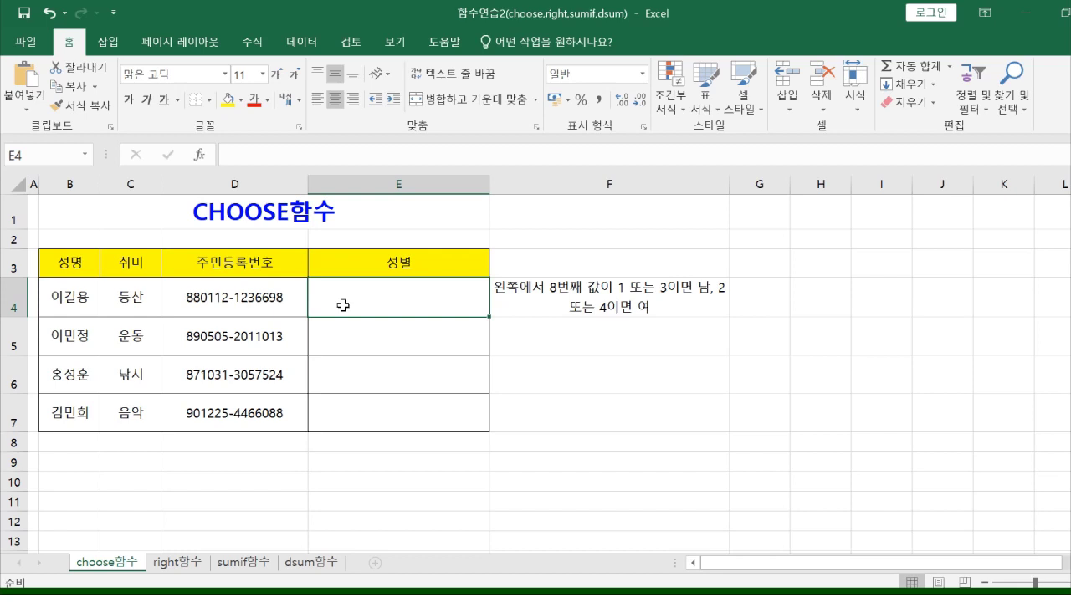
click(248, 157)
text(=m)
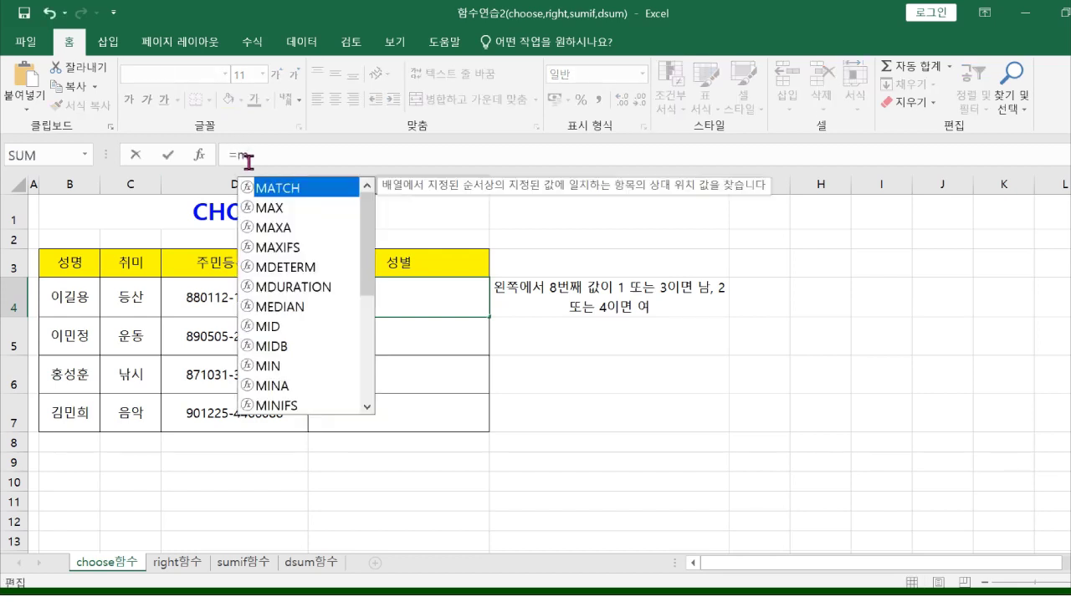
key(BackSpace)
text(MI)
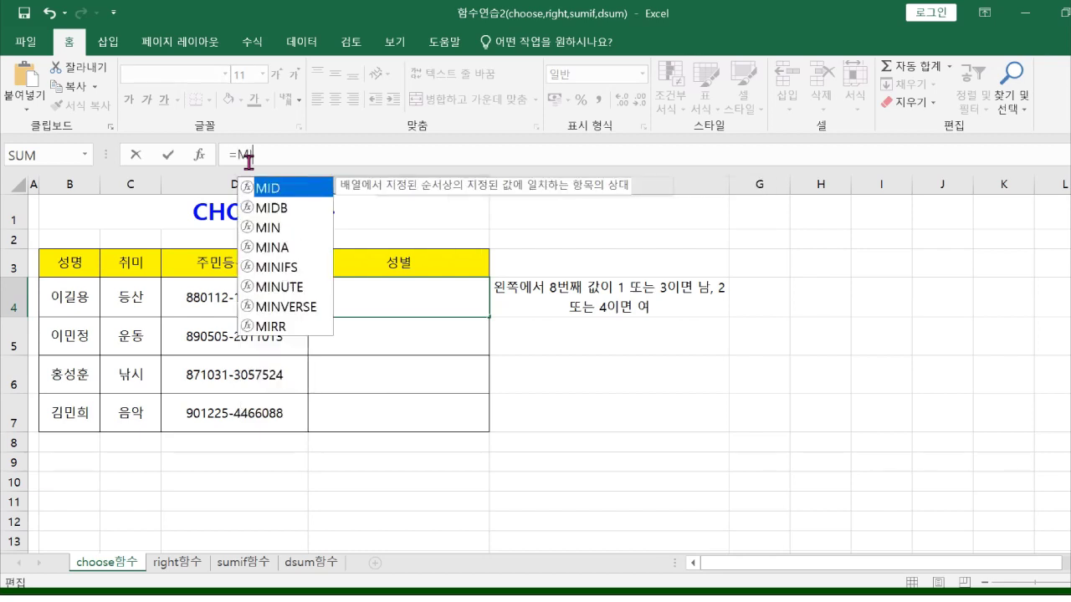
double_click(280, 188)
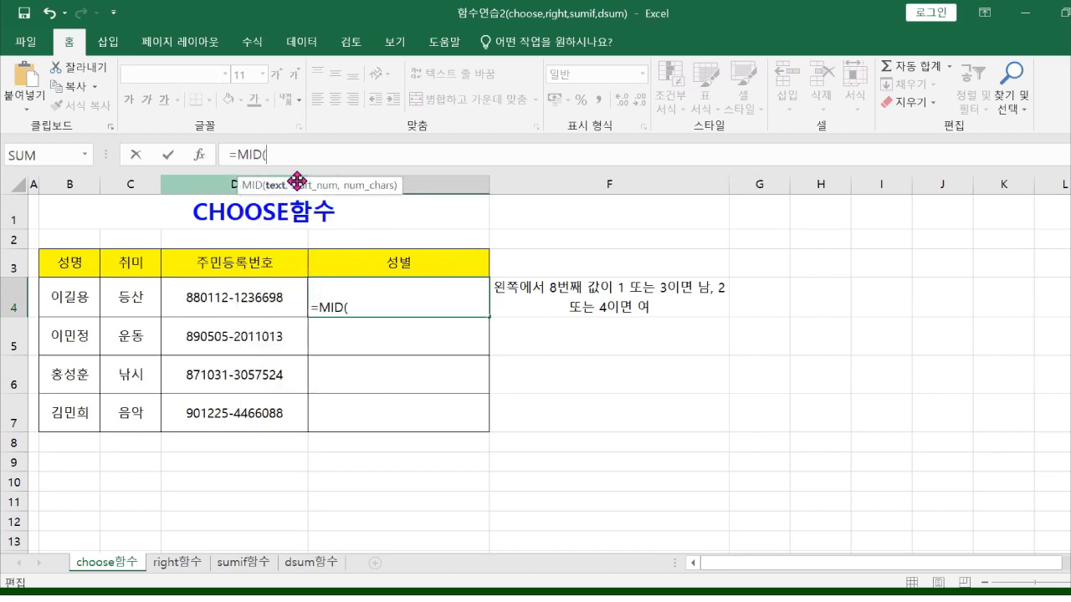
click(258, 293)
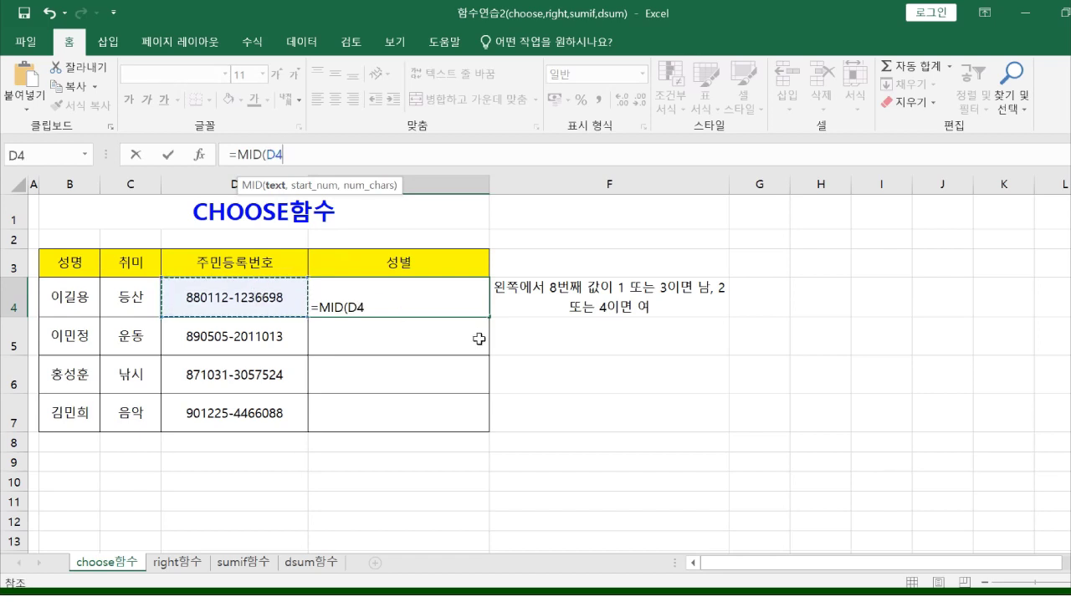
text(,)
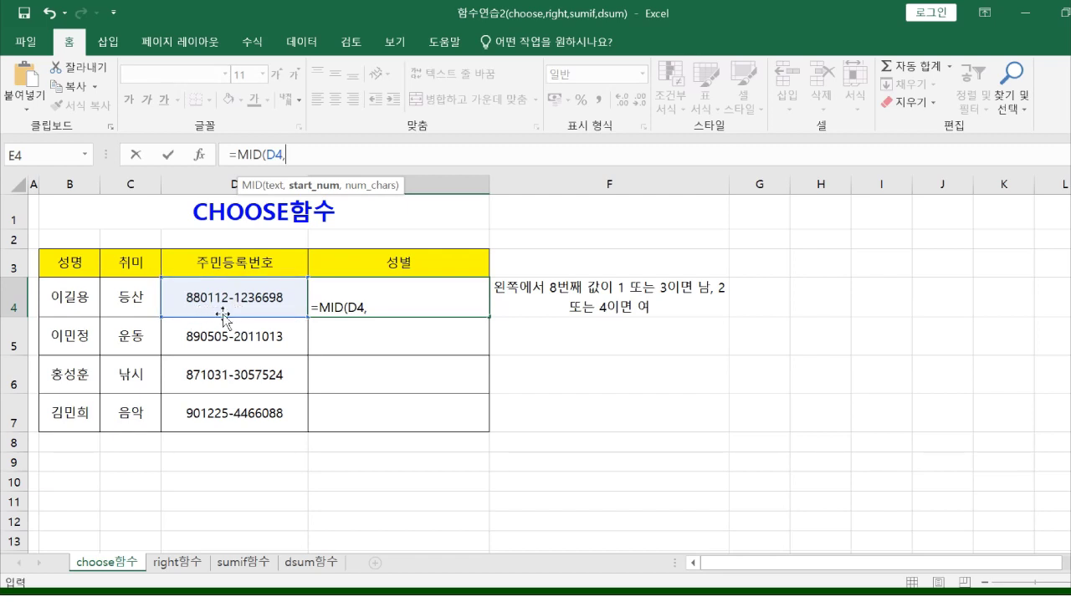
text(8,)
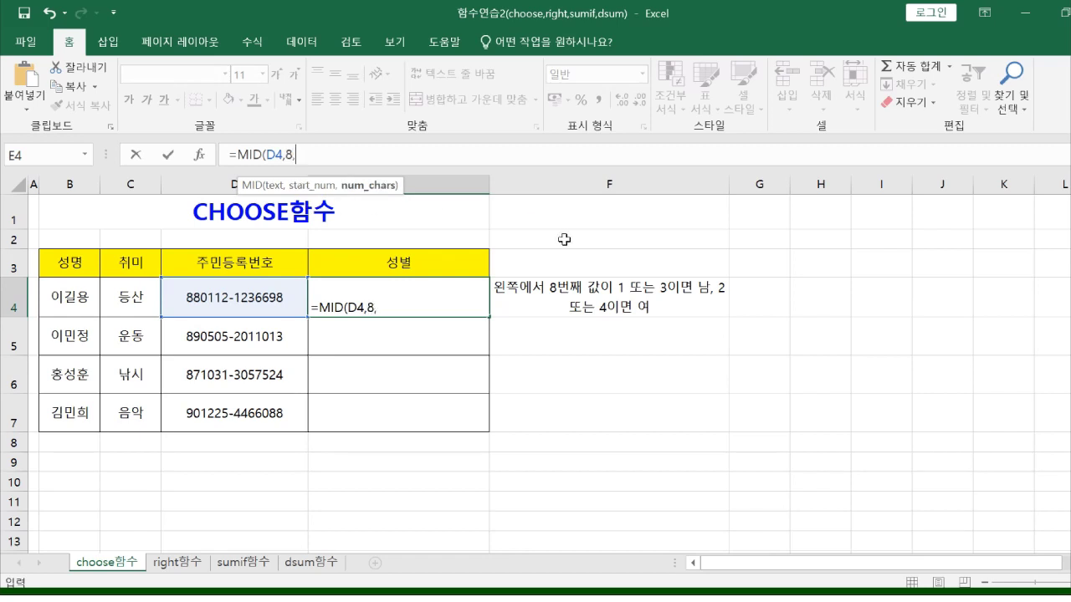
text(1))
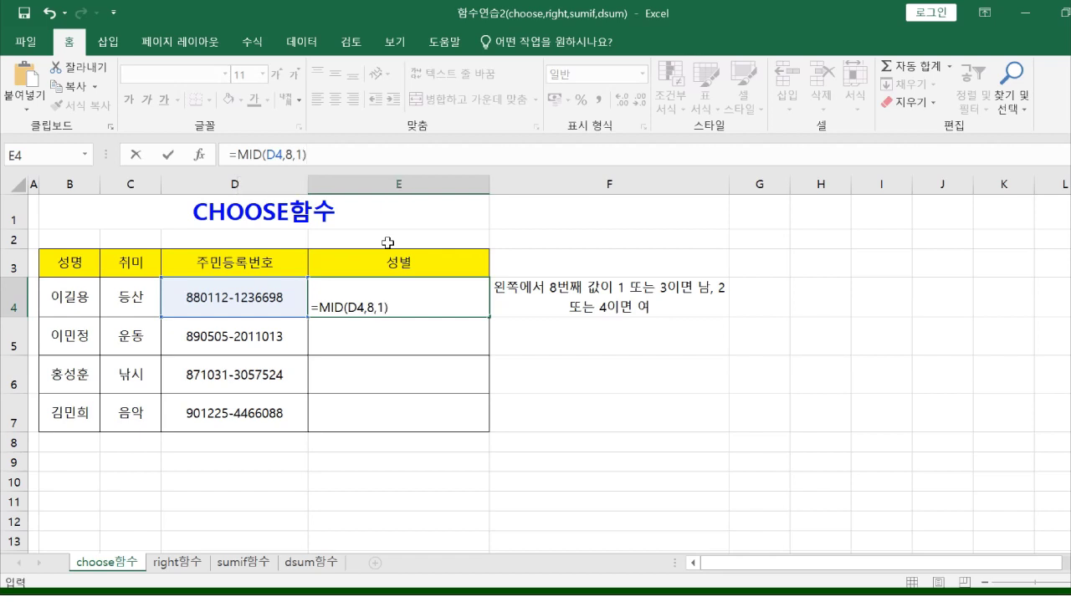
key(Return)
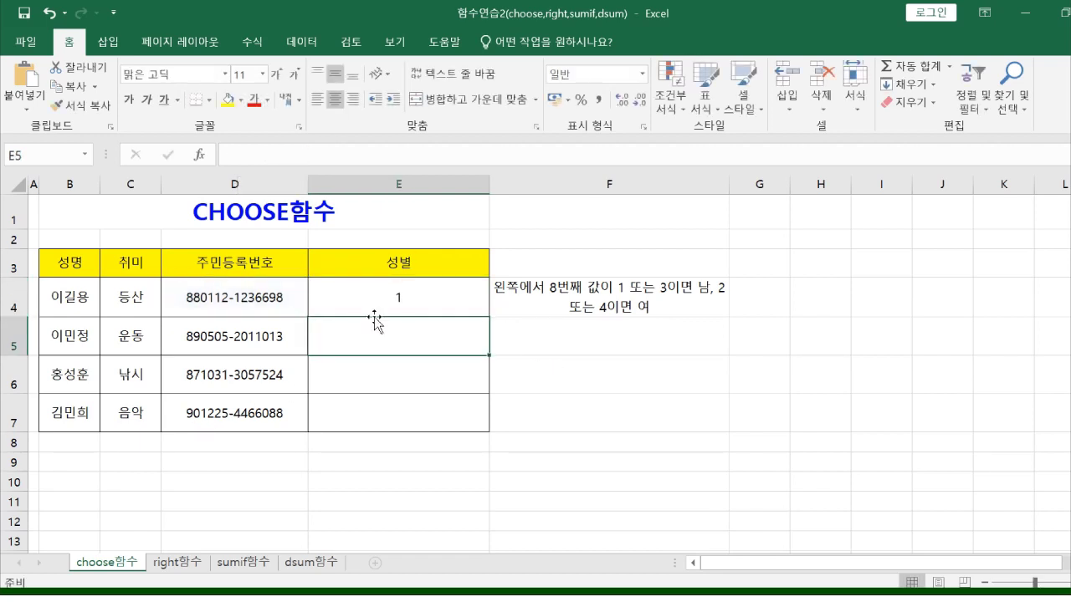
click(459, 301)
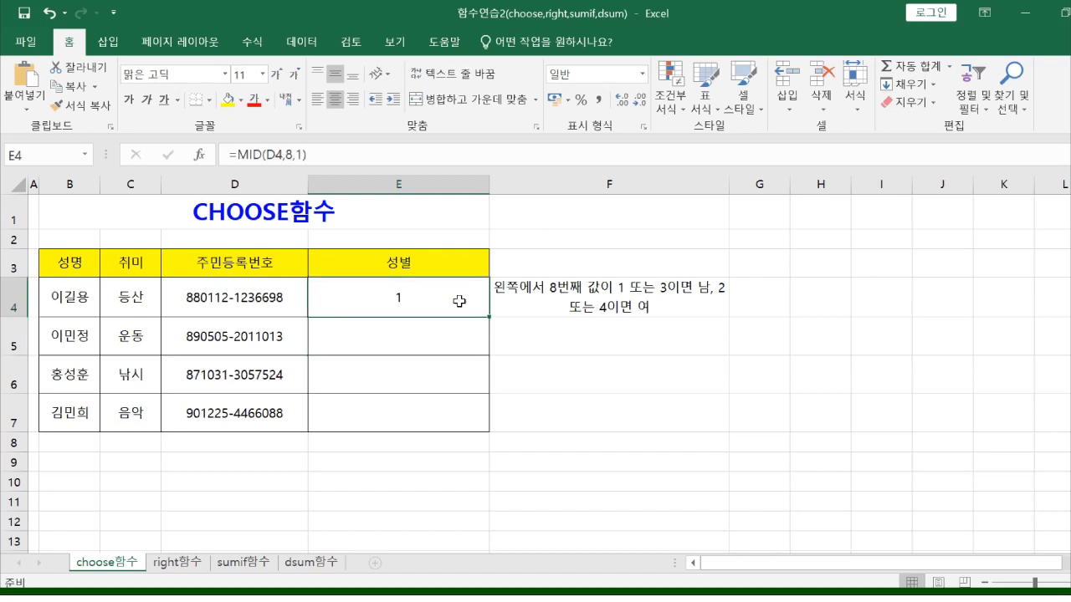
drag(487, 315, 493, 428)
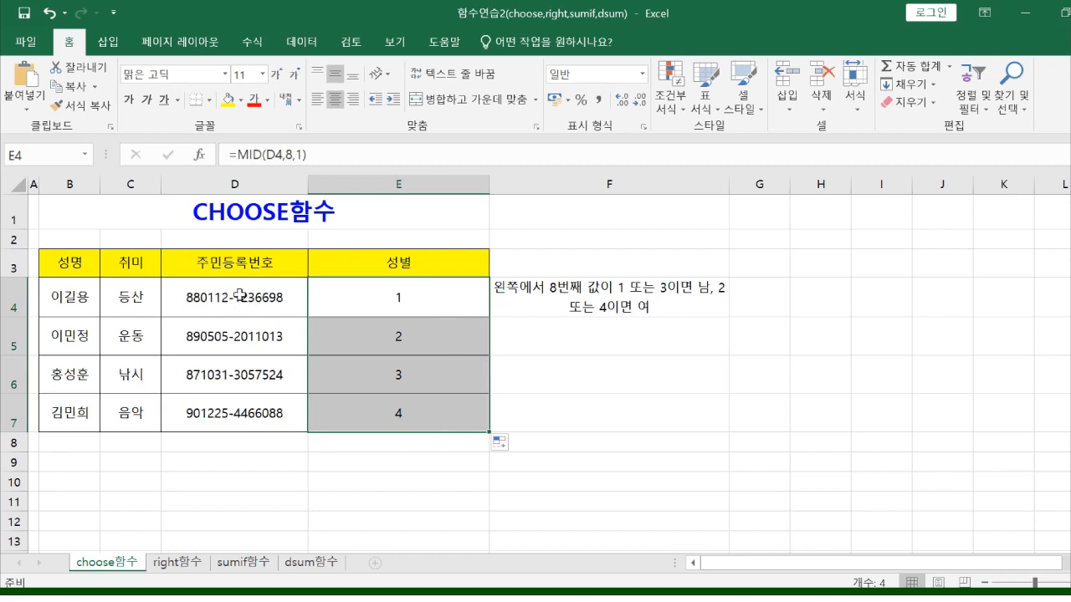
Step: Wrap the MID expression in E4 in a CHOOSE function so that it serves as the index_num argument
click(402, 298)
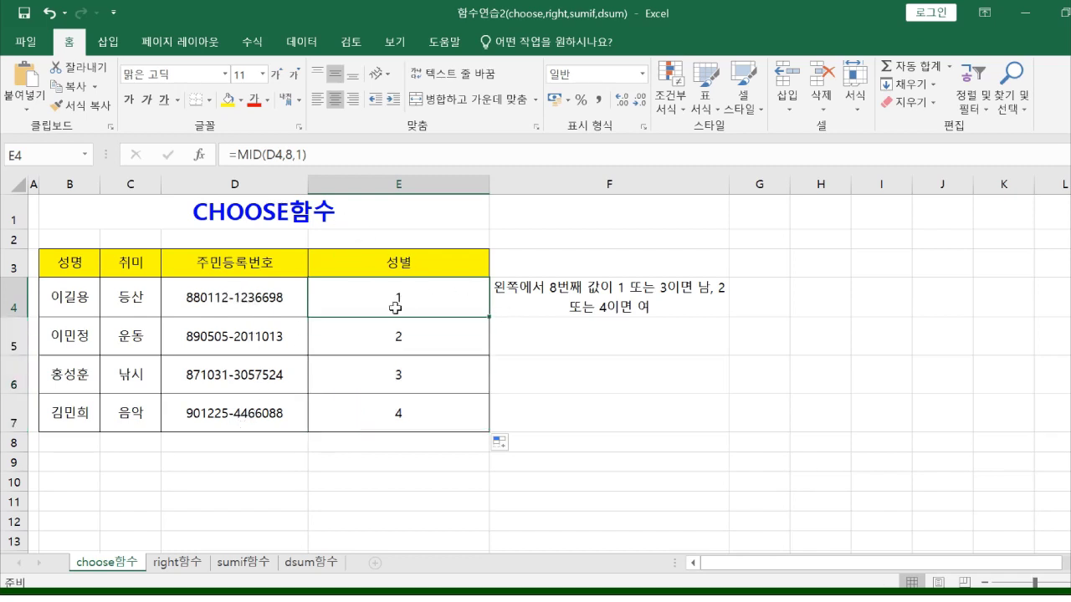
click(244, 159)
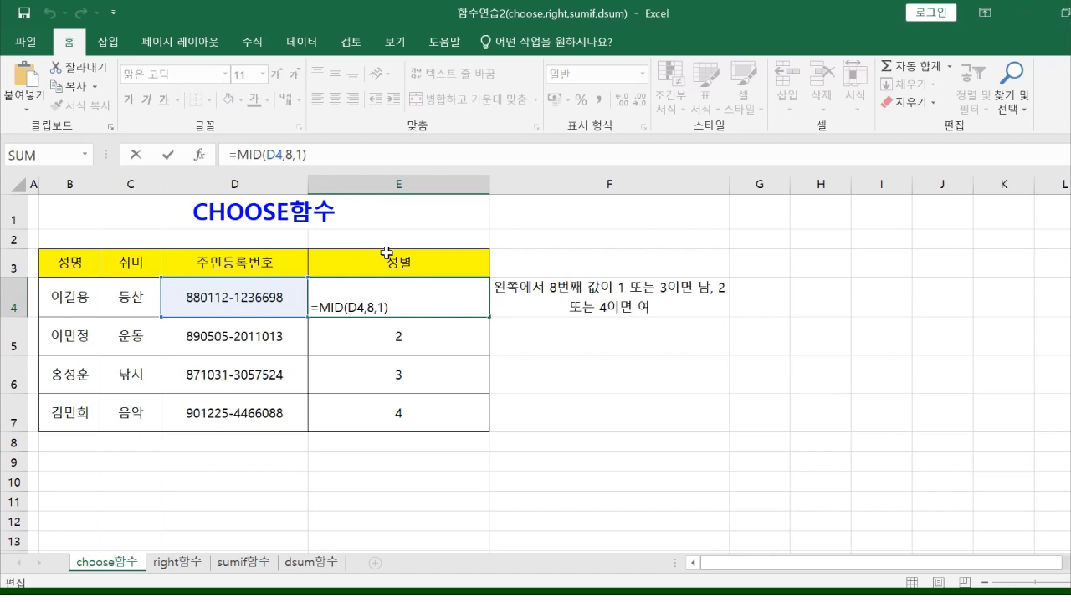
text(CHO)
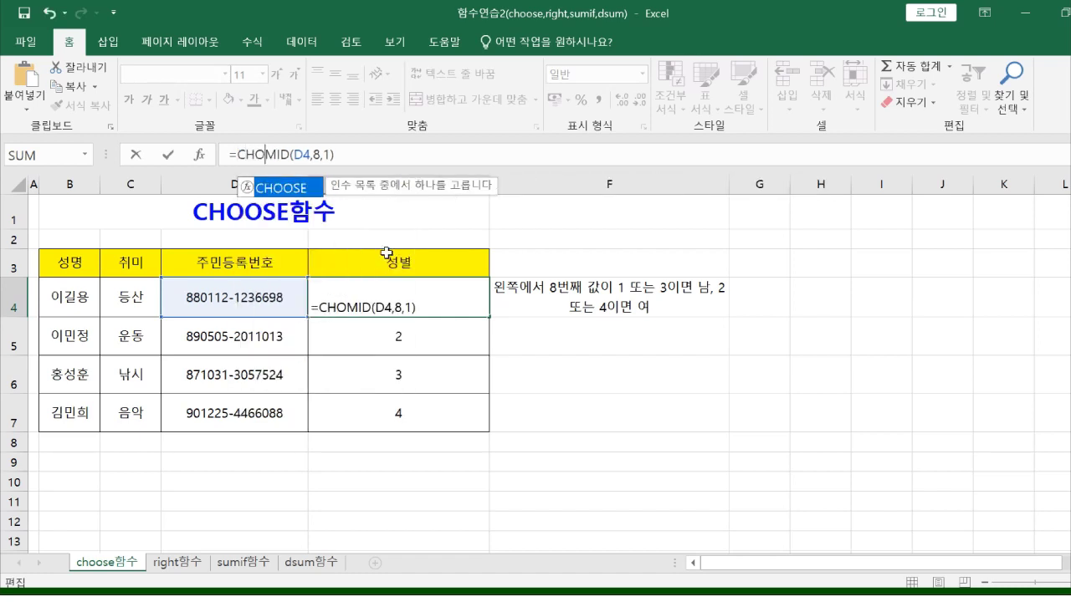
double_click(303, 193)
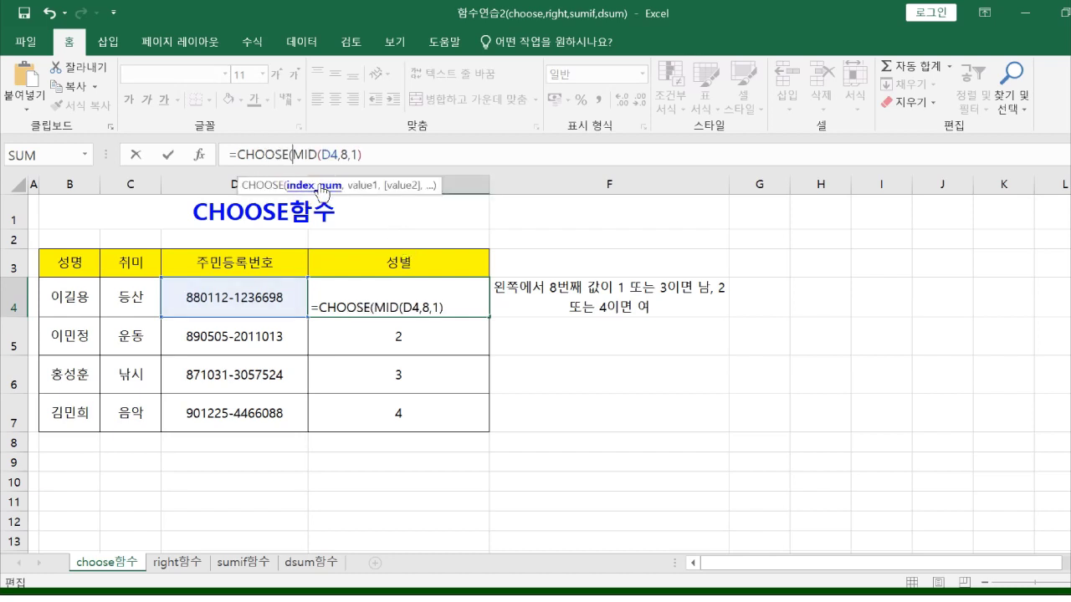
click(321, 190)
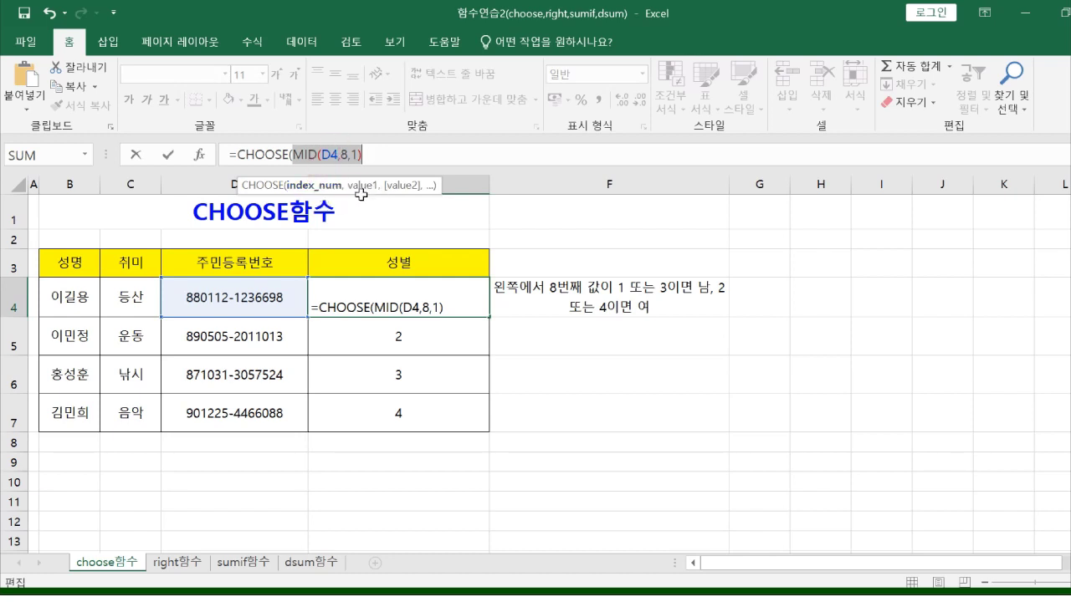
click(412, 157)
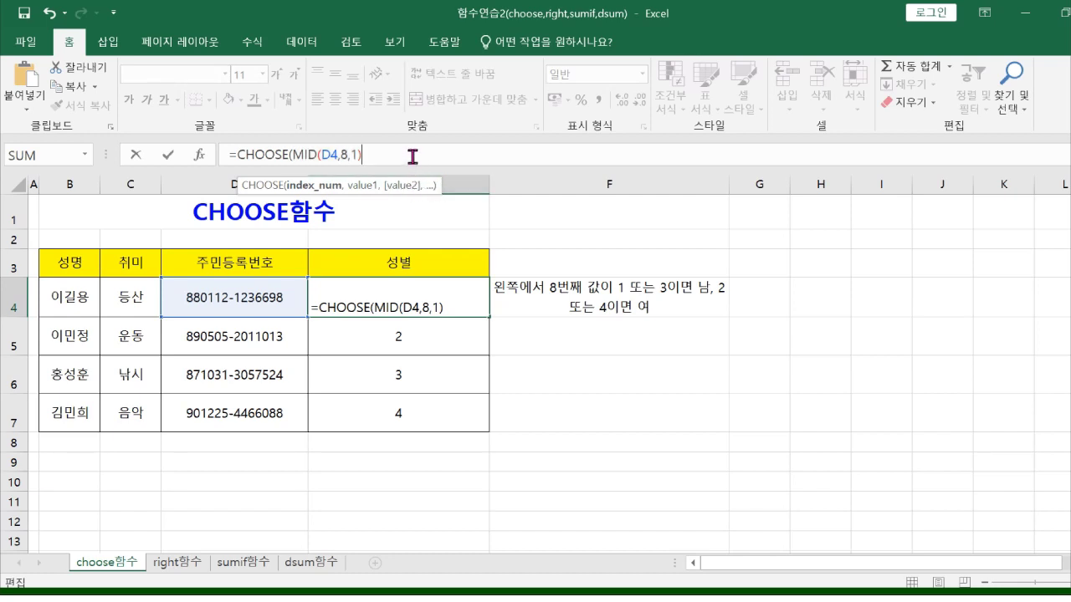
Step: Complete the CHOOSE formula in E4 with the values "남","여","남","여" after MID(D4,8,1)
text(,)
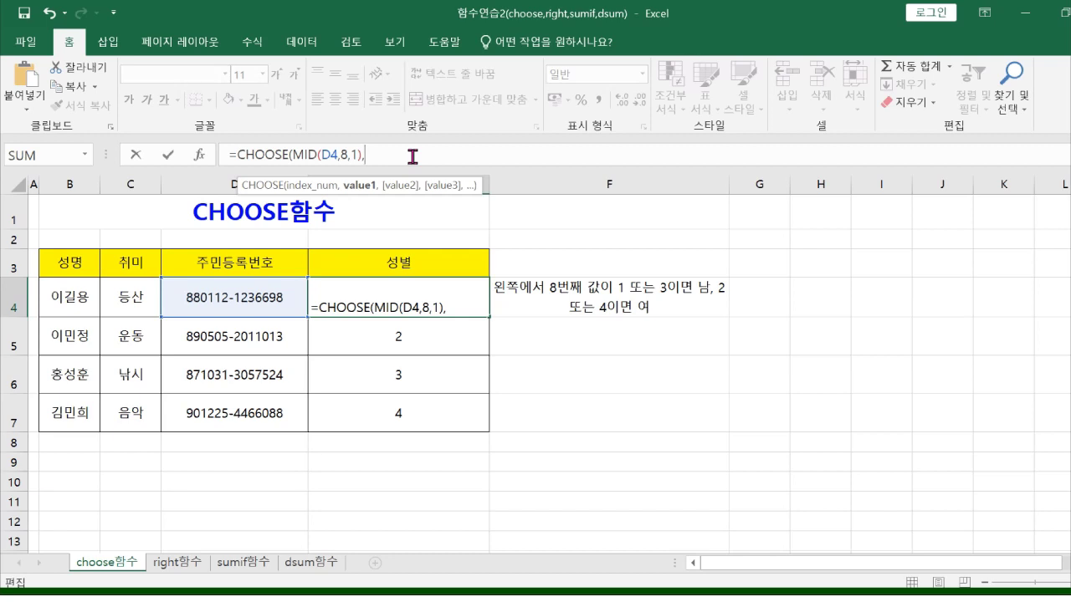
text("S)
key(BackSpace)
text(남",)
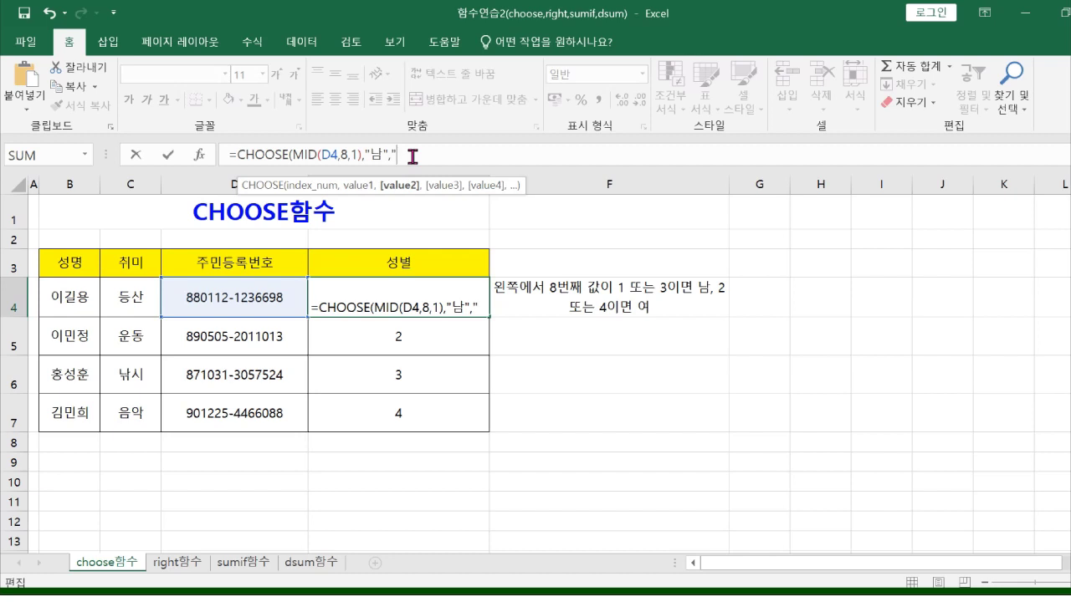
text("여","남",)
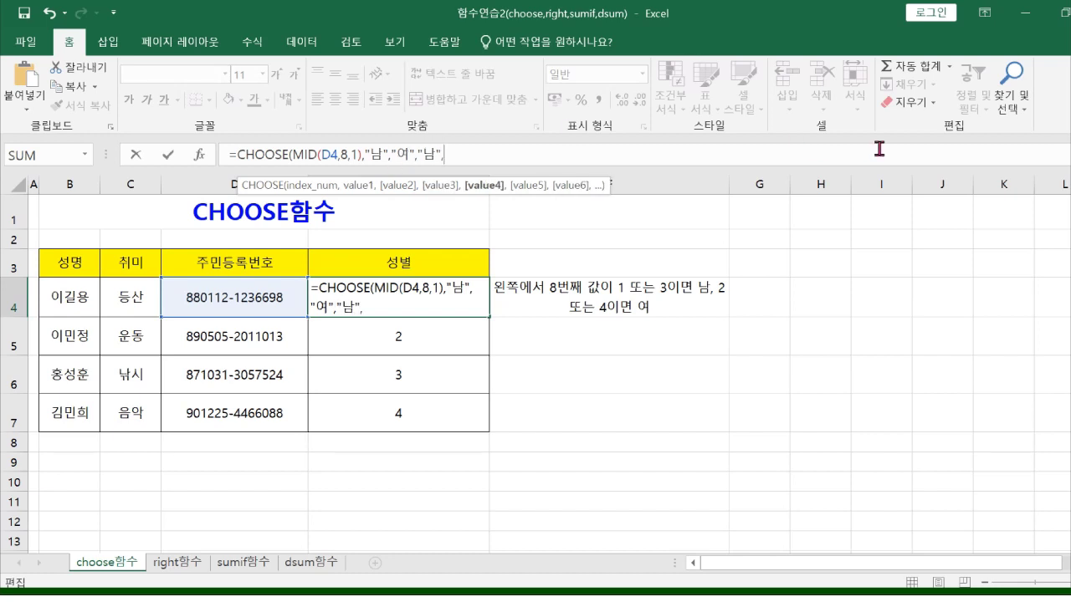
text("여")
text())
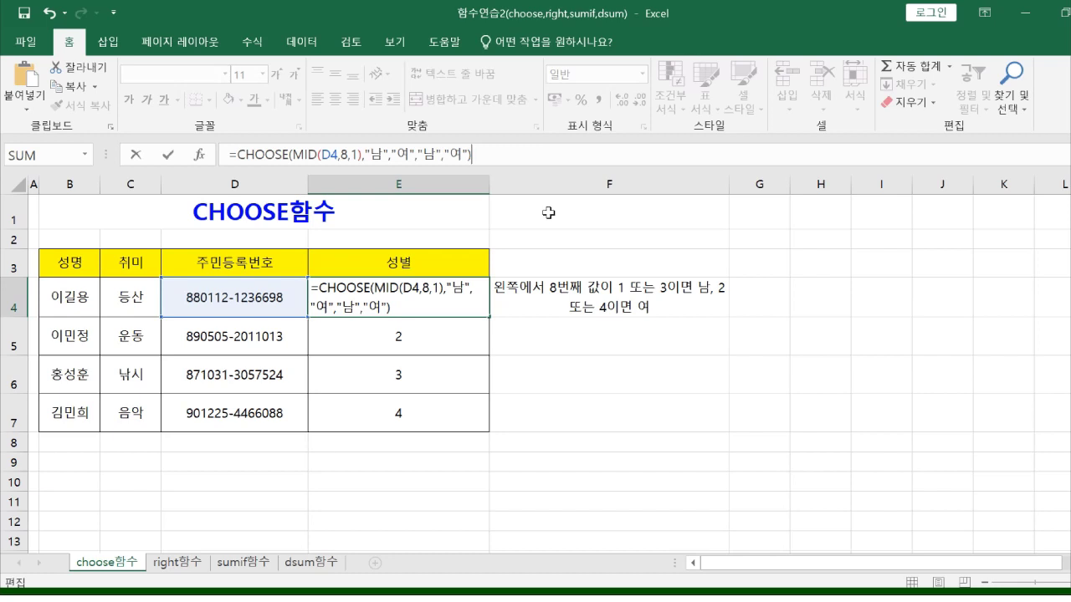
key(Return)
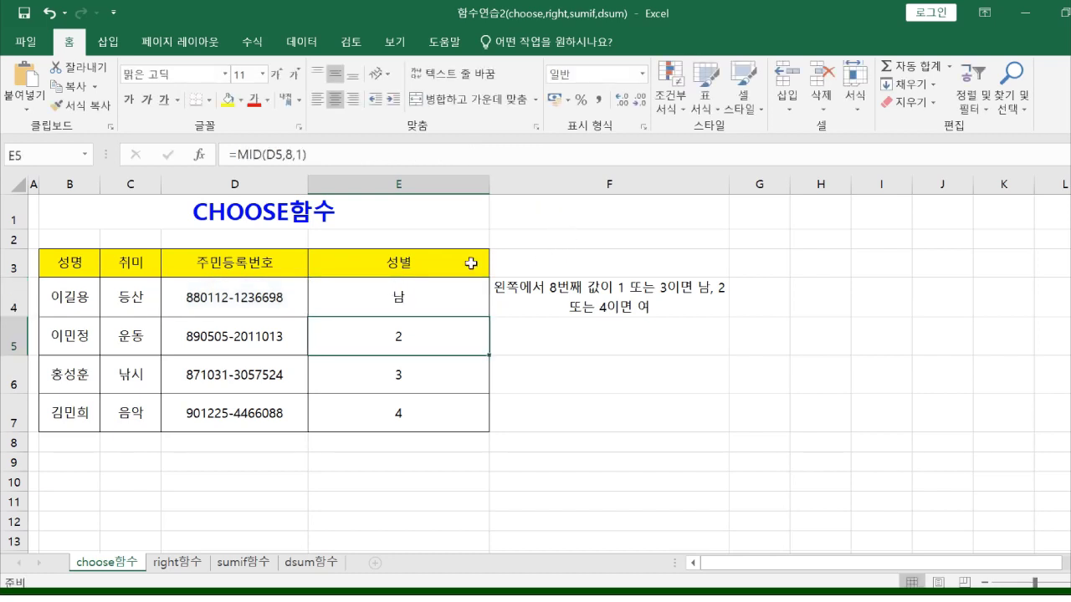
Step: Fill the CHOOSE formula from E4 down to E7 and check the 성별 formula in each cell
click(427, 282)
drag(489, 317, 489, 435)
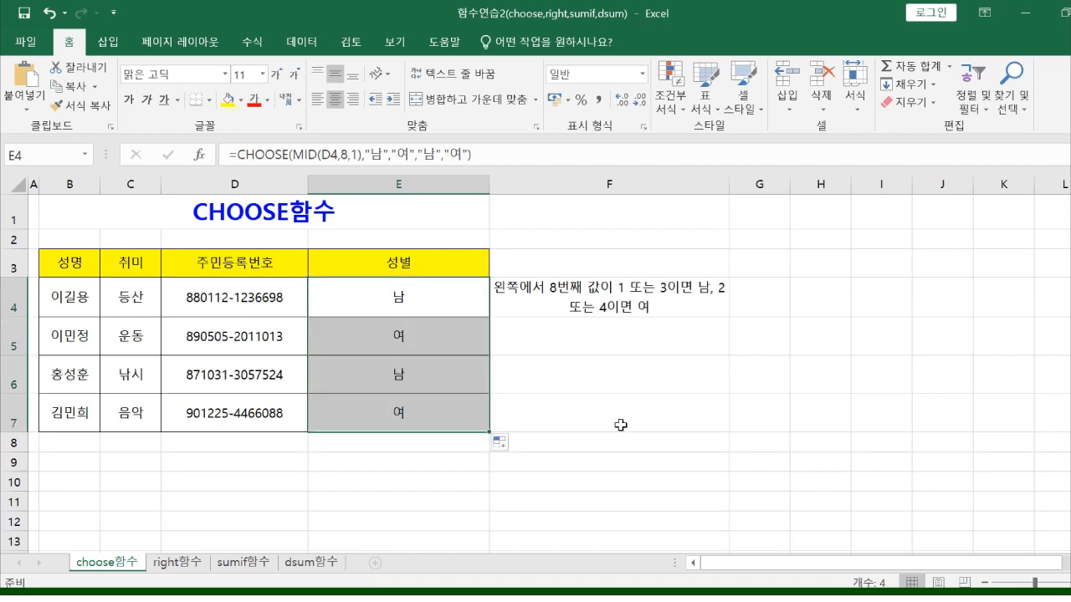
click(463, 302)
click(454, 331)
click(453, 368)
click(442, 420)
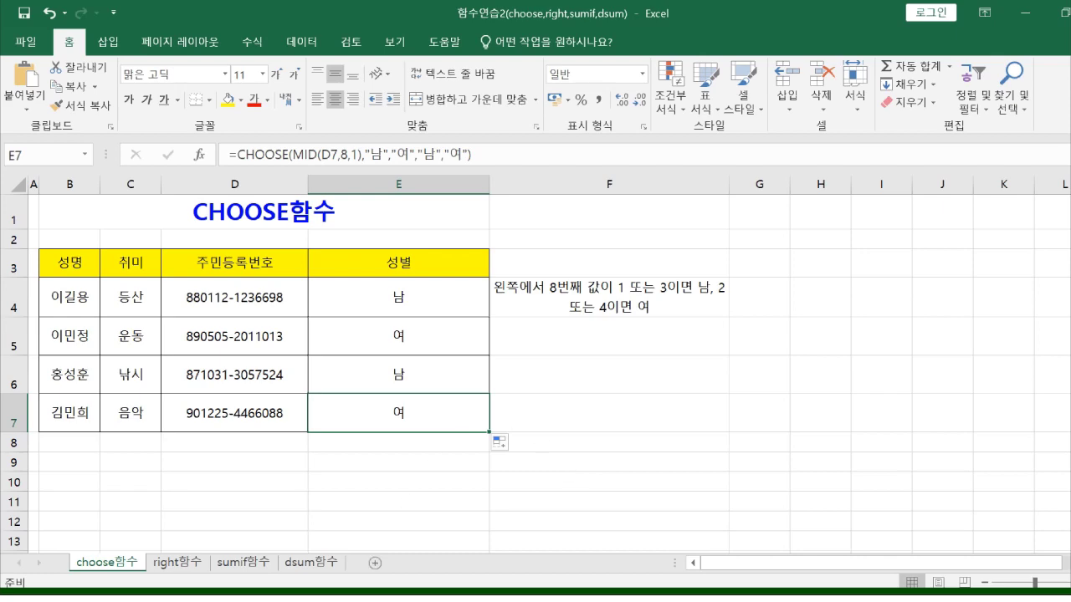
Step: Switch to the 01회-ing workbook and select the first 선택과목 cell, J3
click(361, 598)
click(165, 557)
click(760, 299)
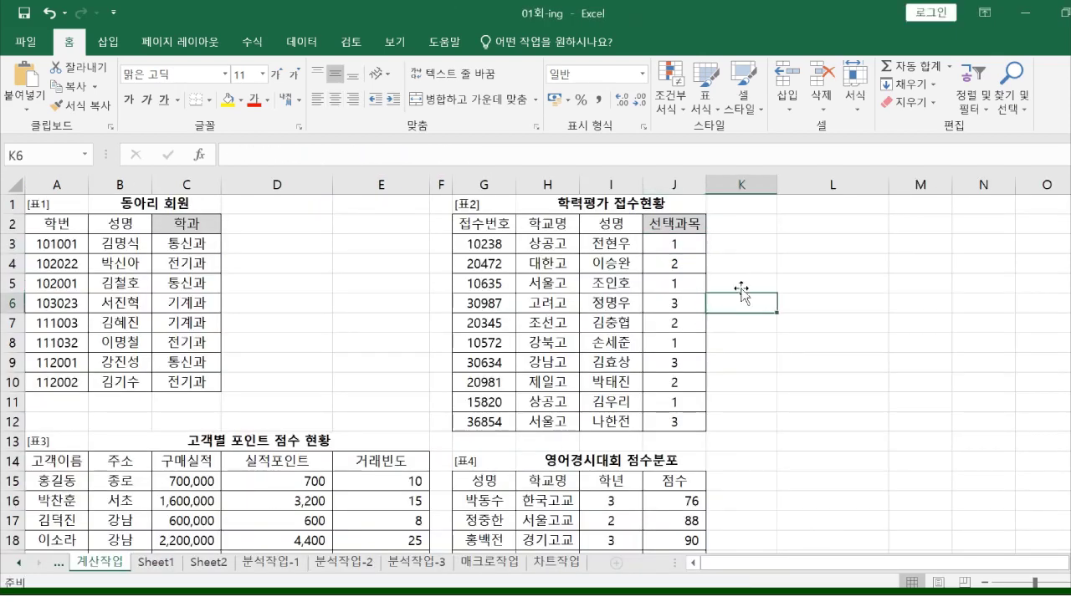
click(691, 249)
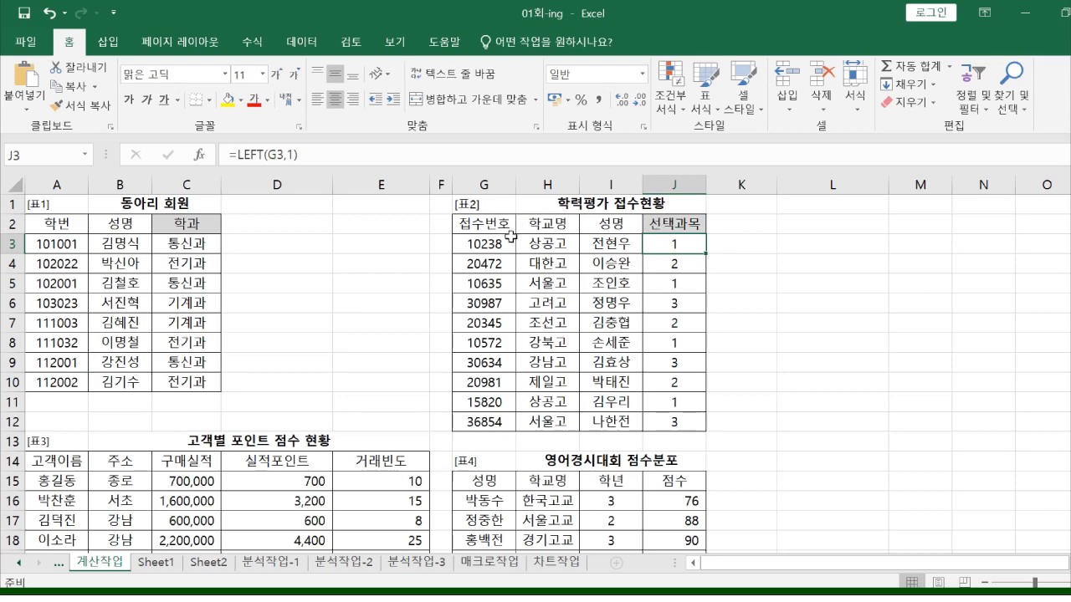
Step: Review the subject names required by task 2 in the 한글 exam document, and return to the 01회-ing workbook
key(alt+Tab)
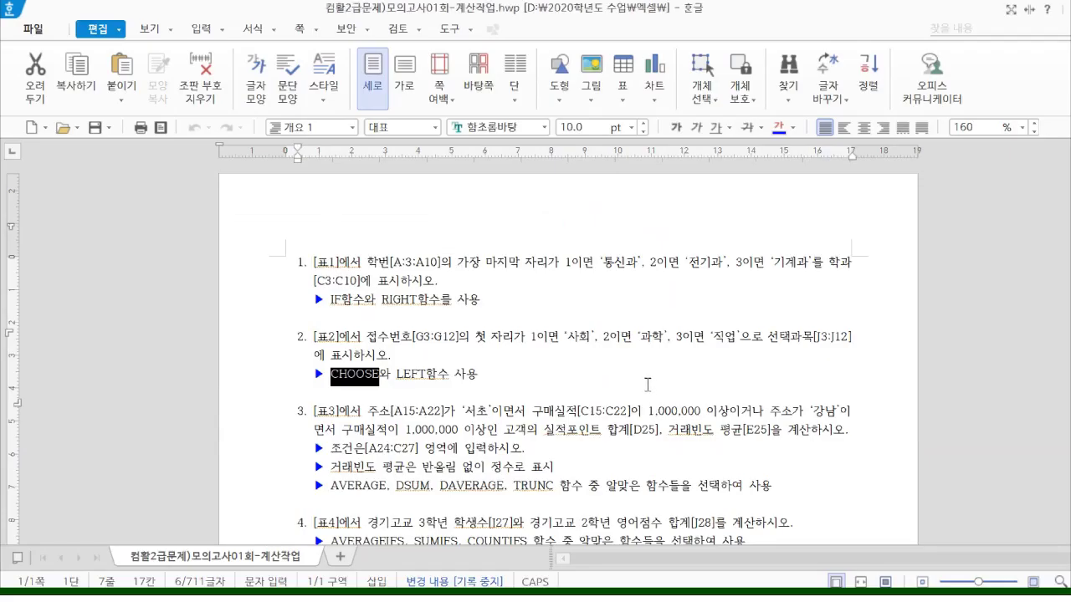
double_click(651, 338)
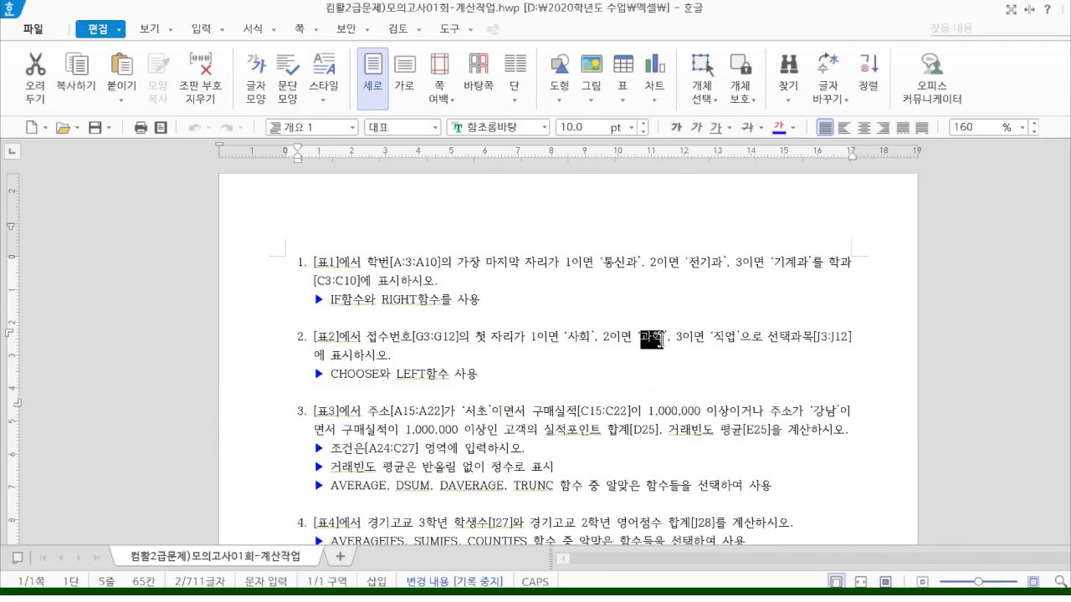
double_click(725, 338)
key(ctrl+F12)
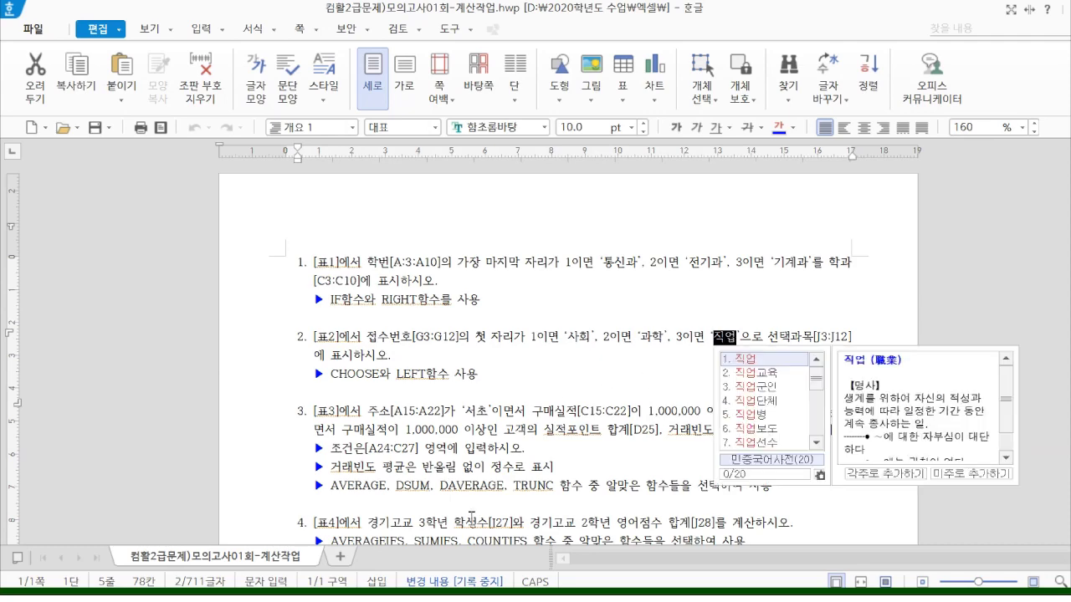
click(148, 569)
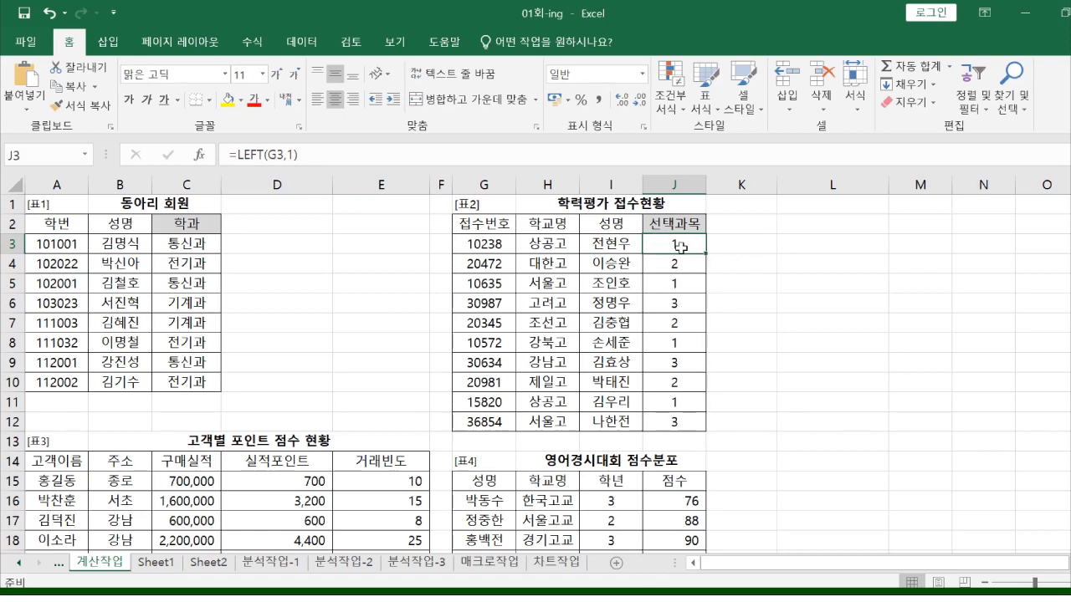
Step: Wrap LEFT(G3,1) in J3 in a CHOOSE function so that it serves as the index_num argument
click(31, 155)
click(48, 162)
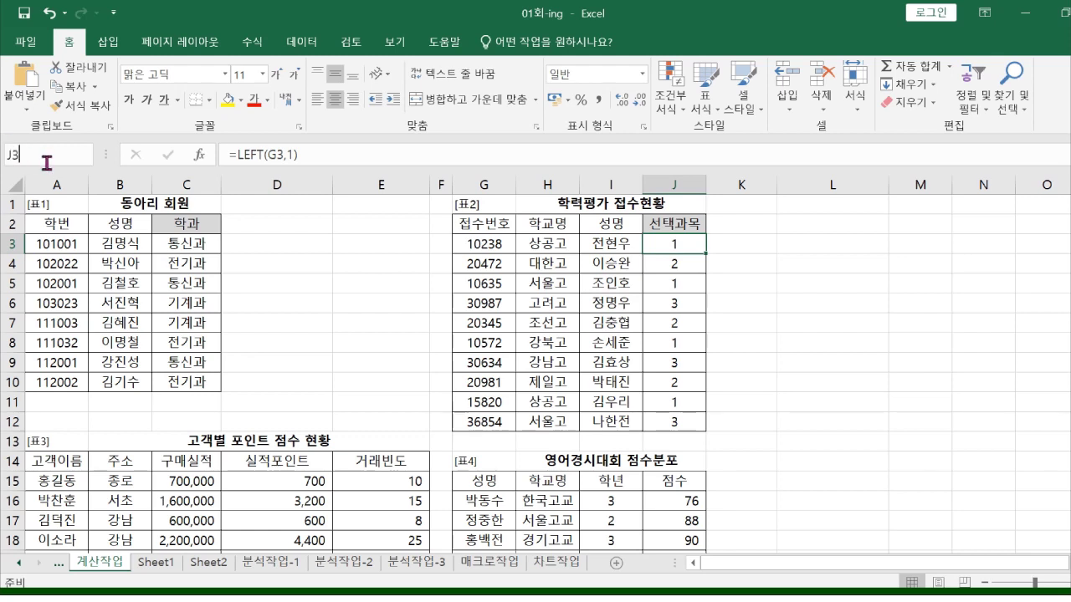
click(234, 155)
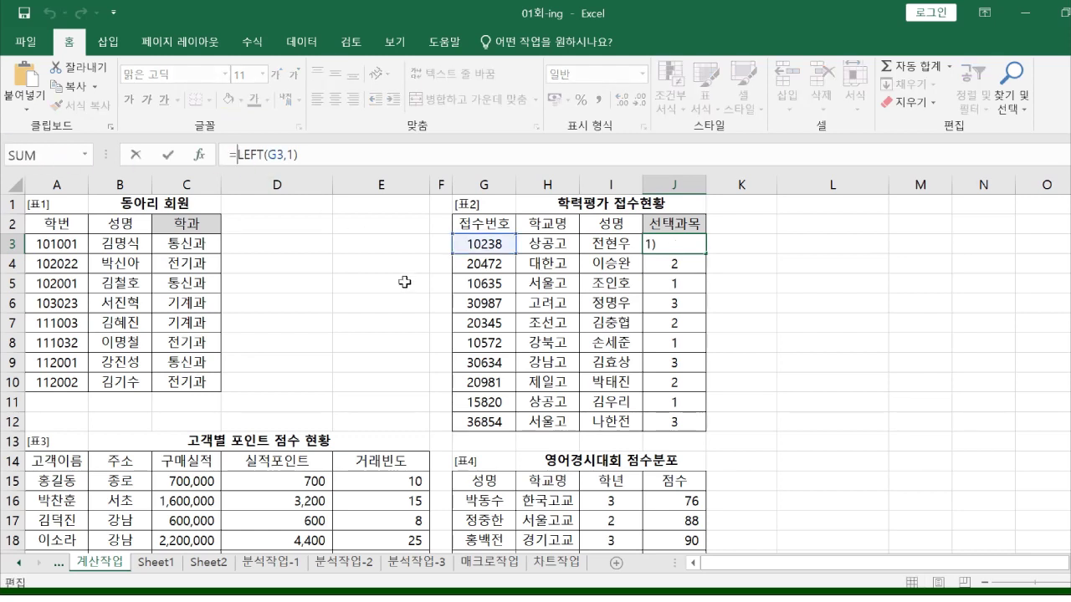
text(ㅊ)
key(BackSpace)
text(CHO)
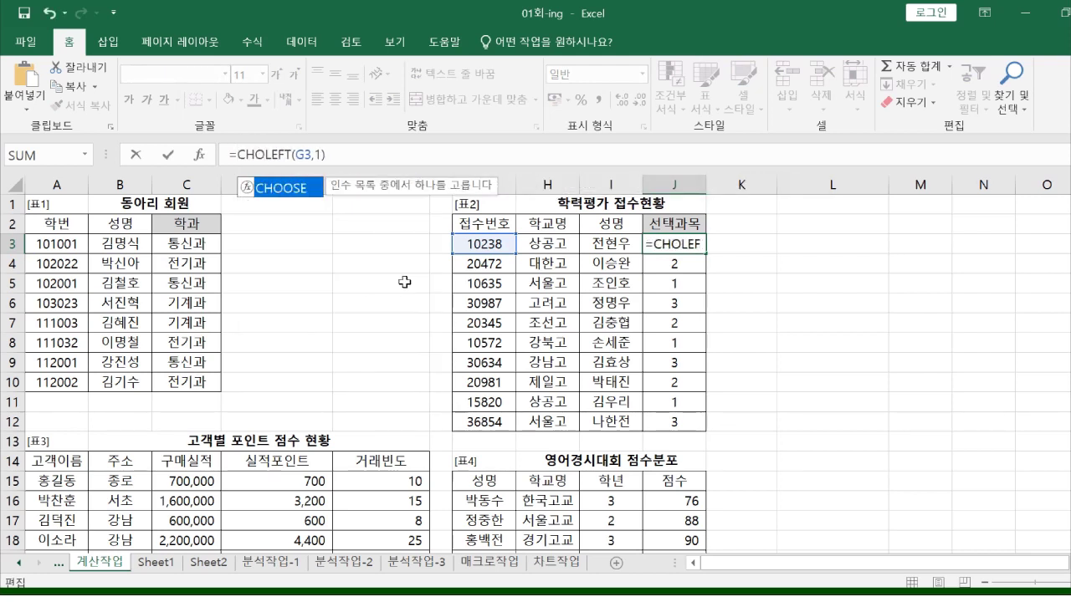
double_click(300, 190)
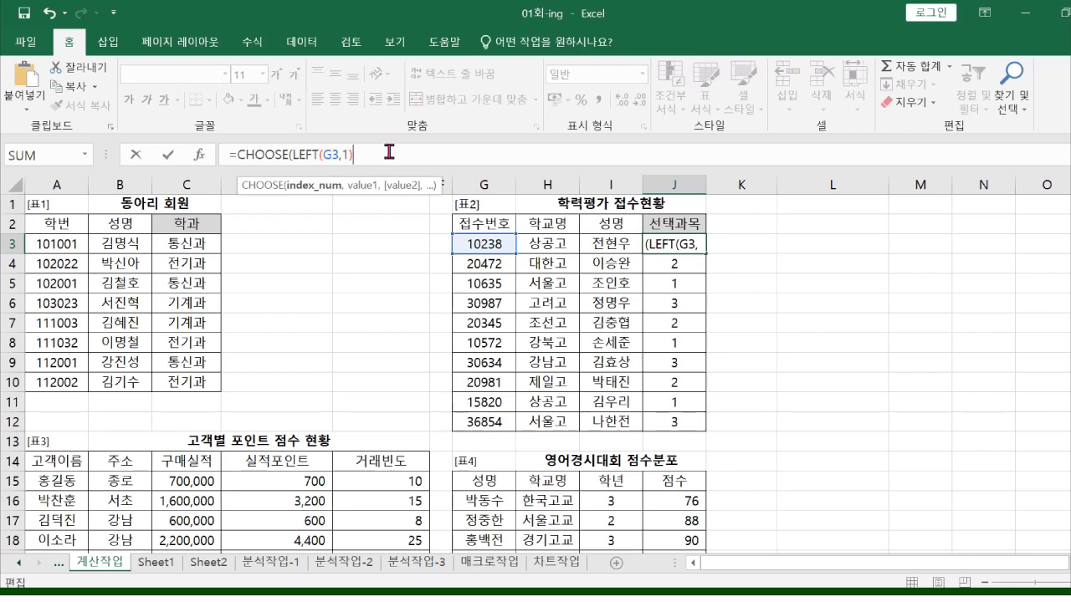
Step: Complete the J3 formula as =CHOOSE(LEFT(G3,1),"사회","과학","직업"), rechecking the subject names in task 2 of the 한글 document
text(,)
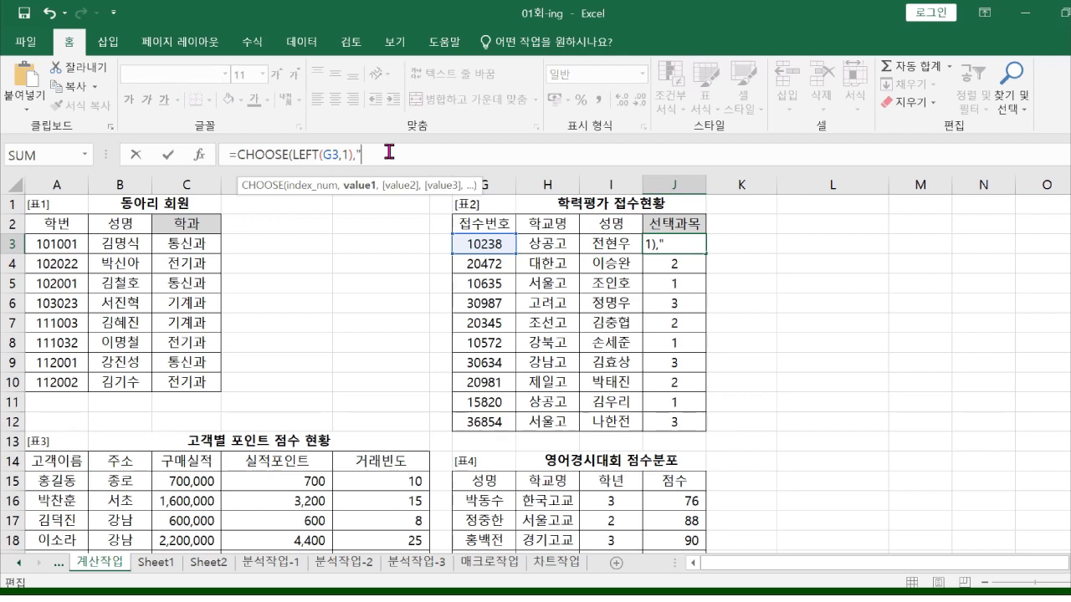
key(alt+Tab)
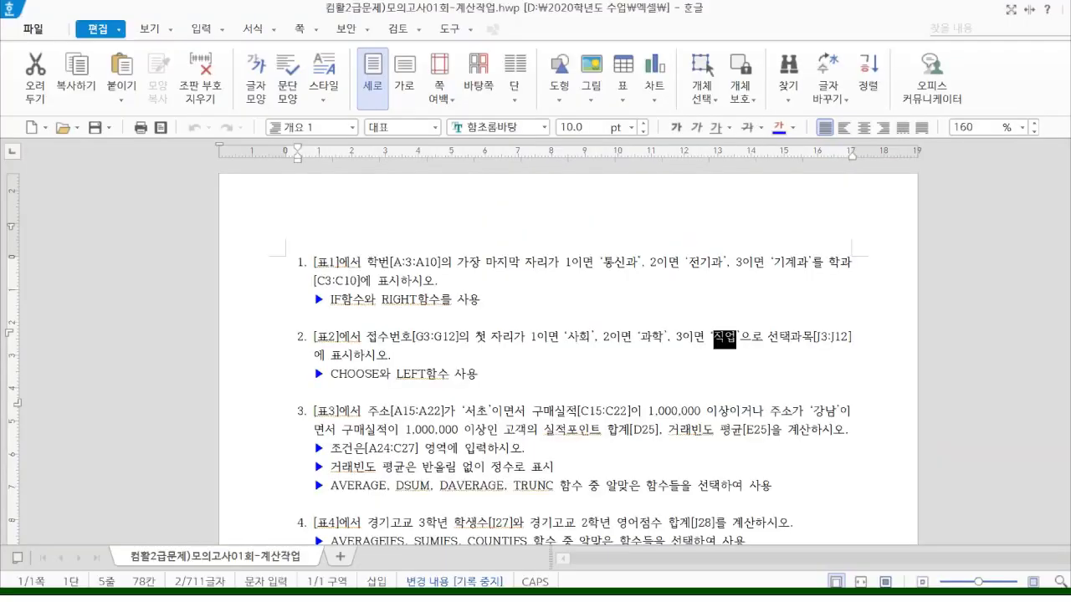
drag(567, 342, 740, 337)
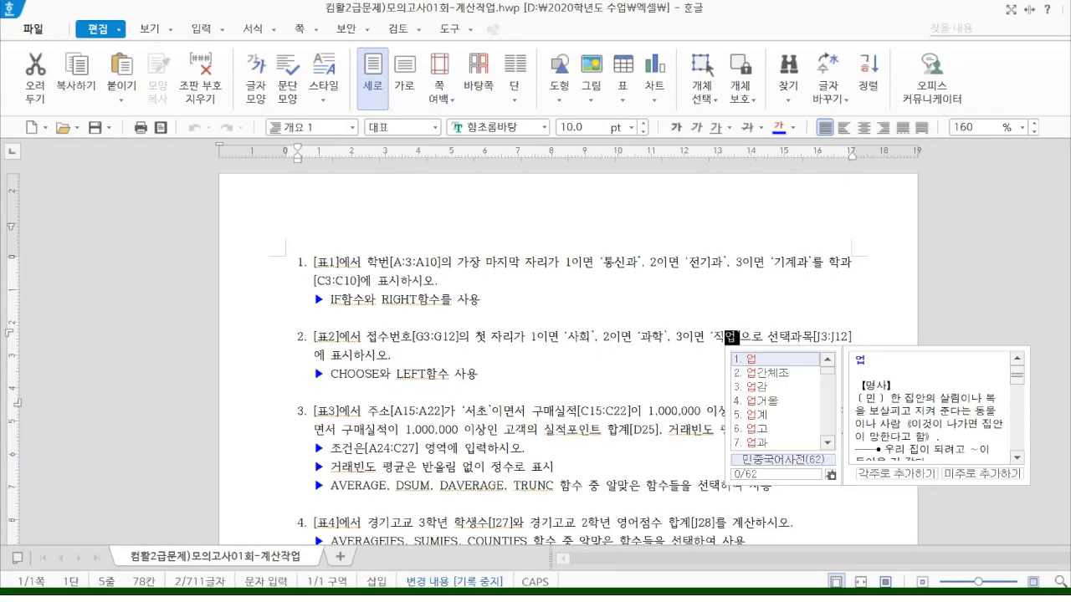
key(alt+Tab)
click(152, 536)
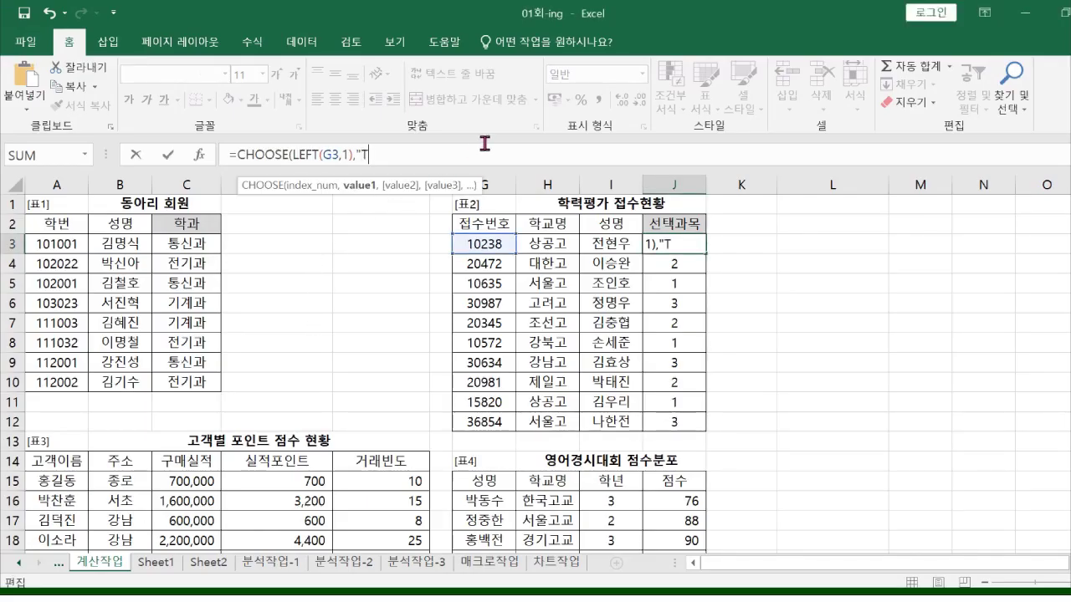
text(사회)
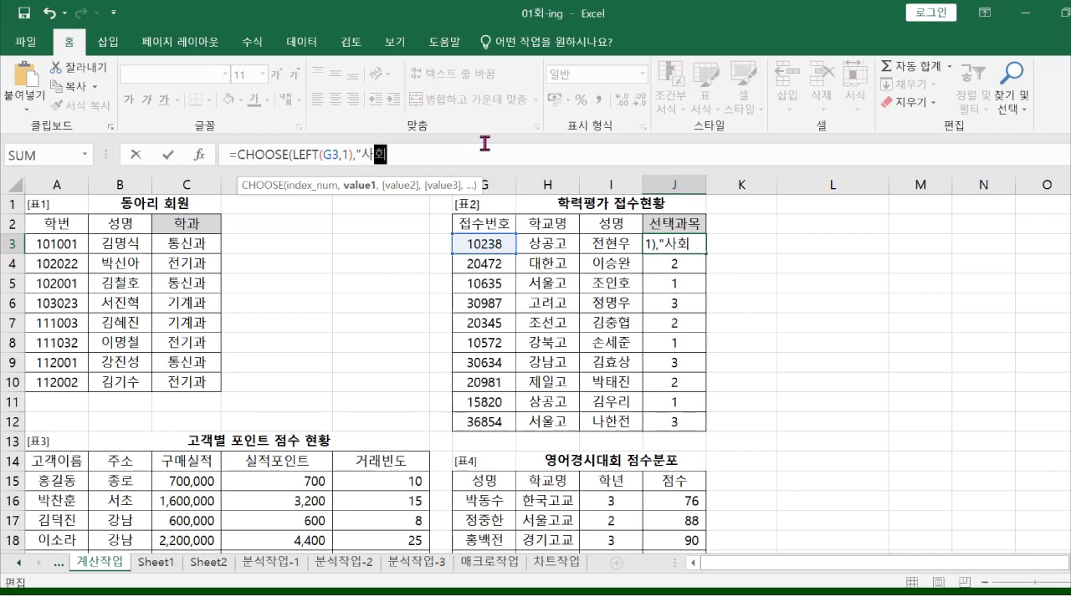
text(","고)
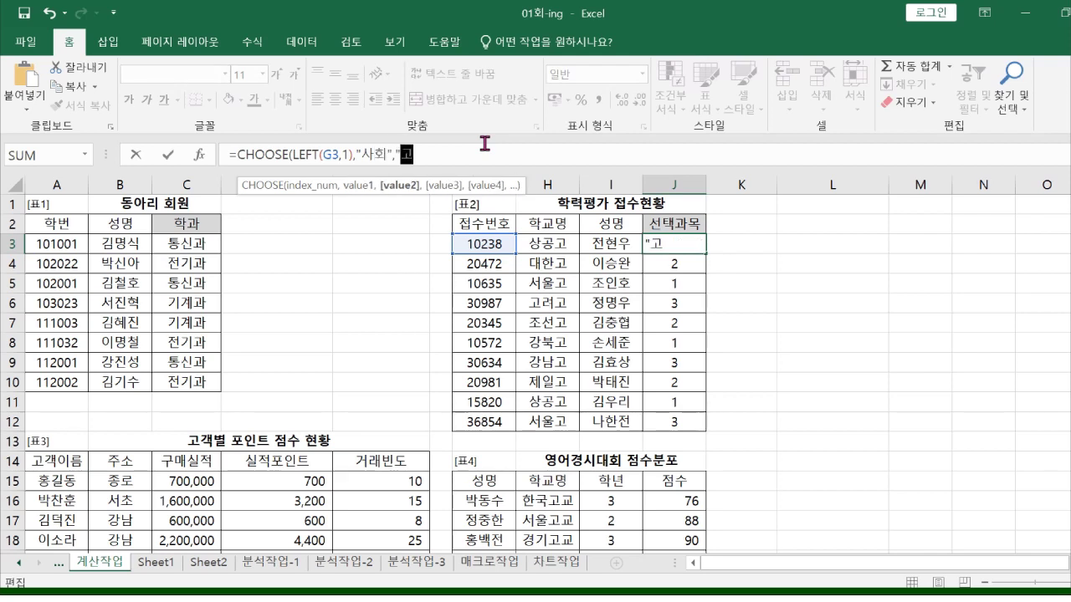
text(학",)
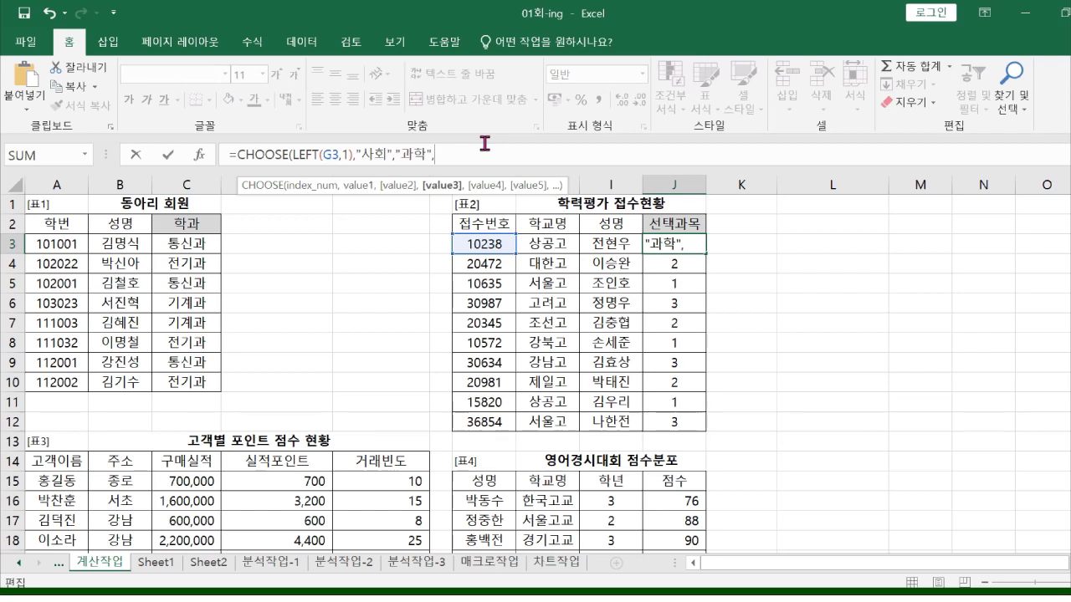
text("ㅈ업"))
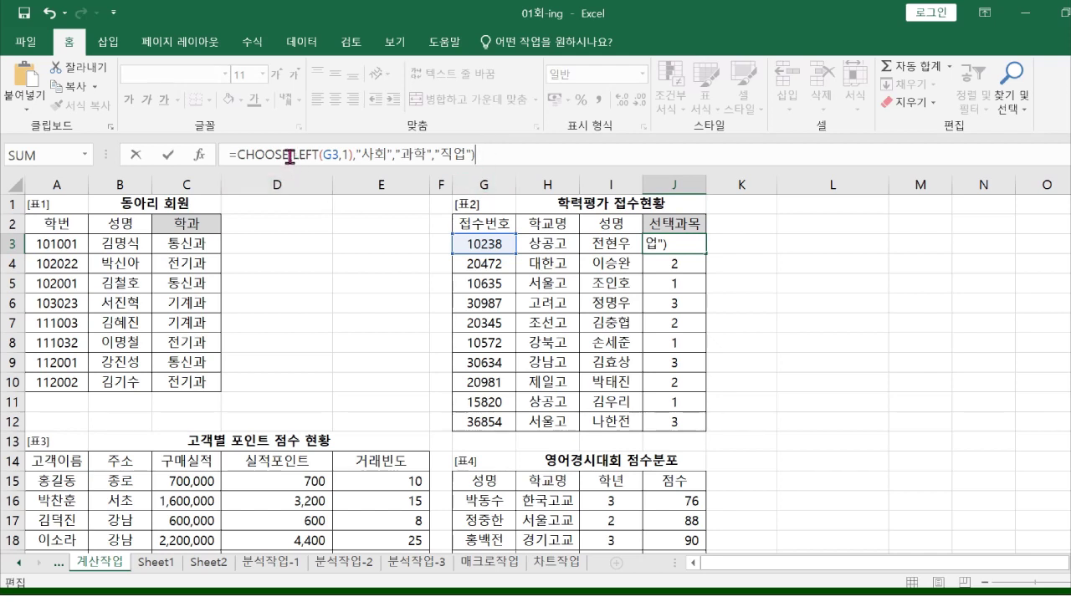
drag(294, 158, 468, 155)
click(529, 156)
key(Return)
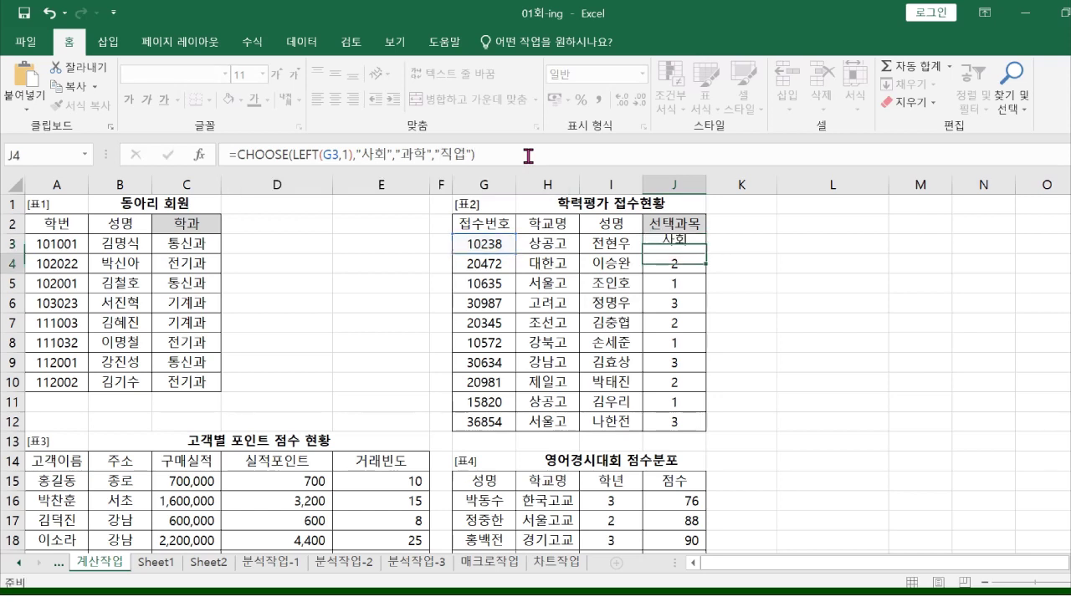
Step: Fill the CHOOSE formula from J3 down to J12
click(698, 246)
drag(709, 255, 706, 427)
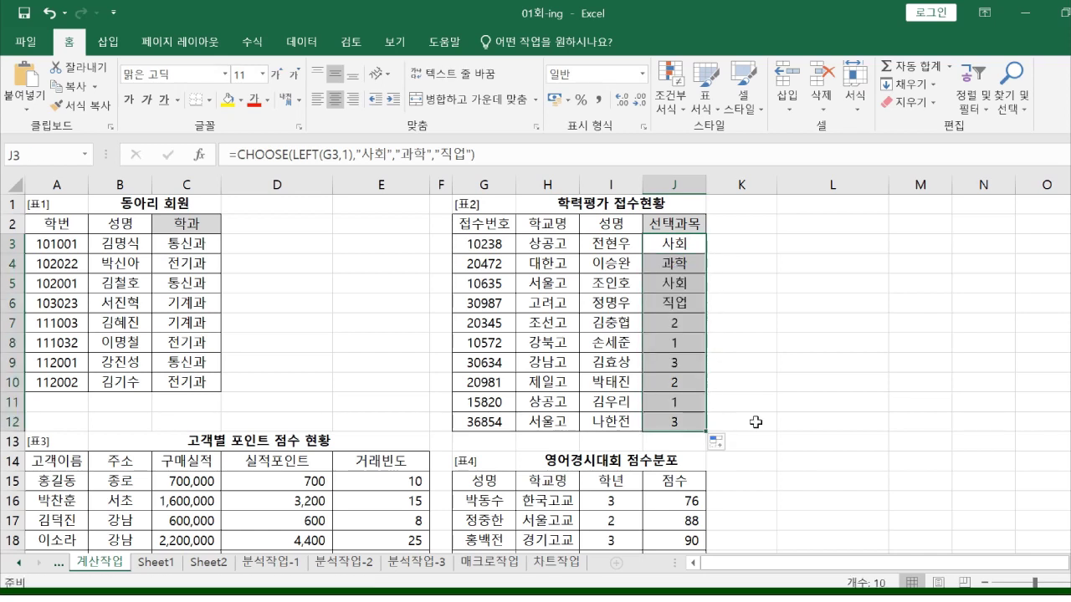
click(814, 422)
Step: Examine the filled 선택과목 formulas in cells J3 through J7
click(676, 247)
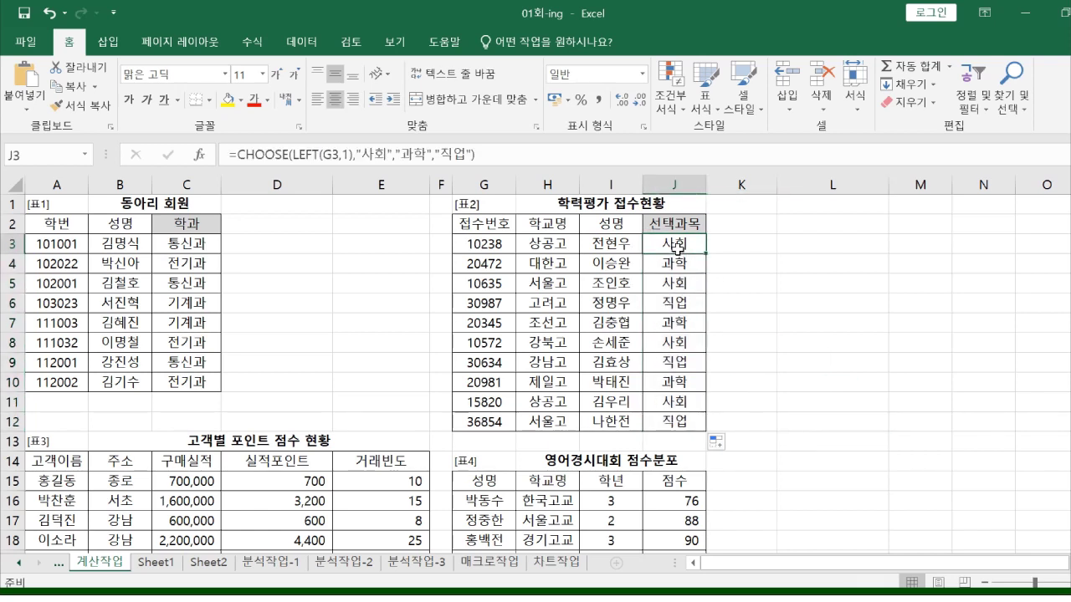
click(308, 155)
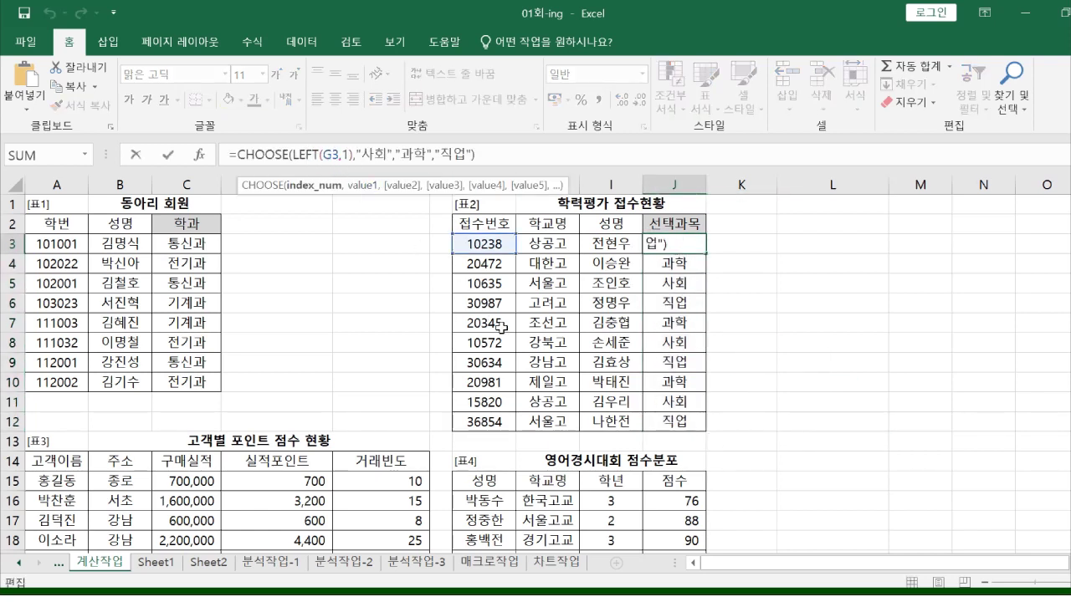
key(Escape)
click(671, 259)
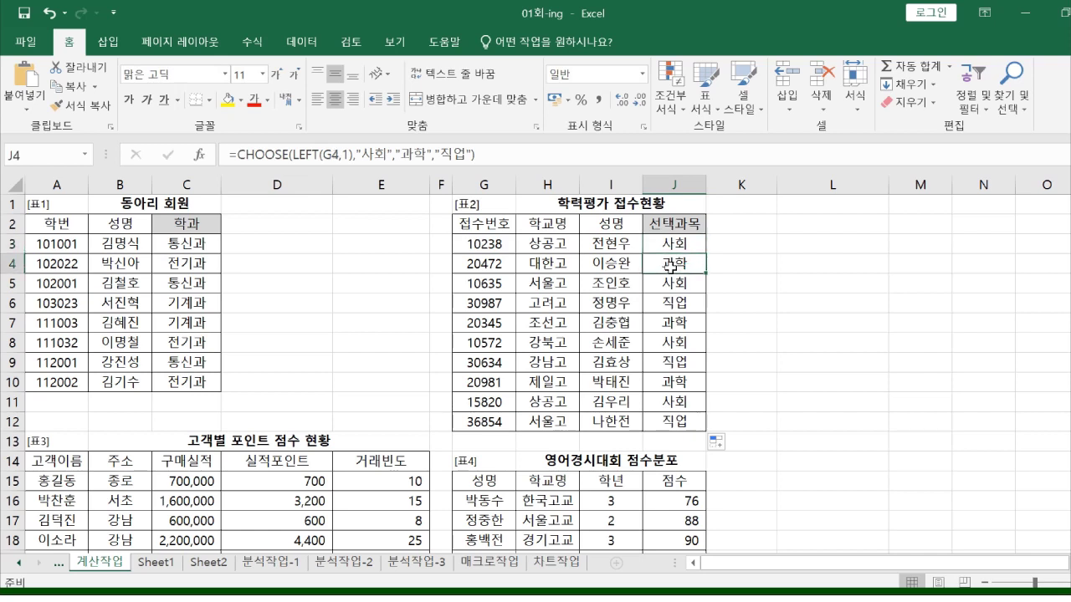
click(685, 283)
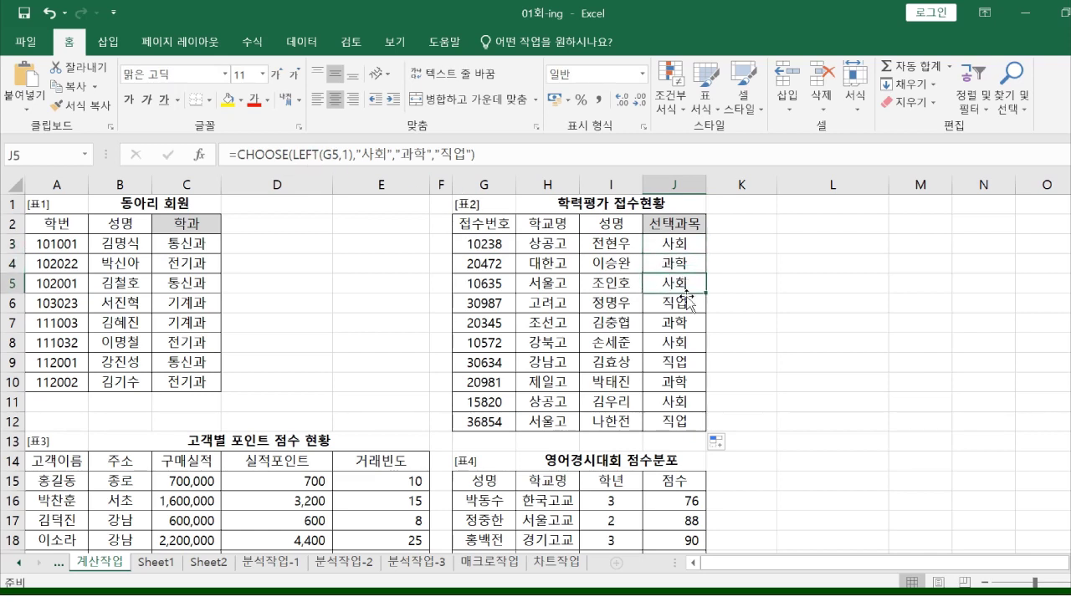
click(686, 302)
click(692, 325)
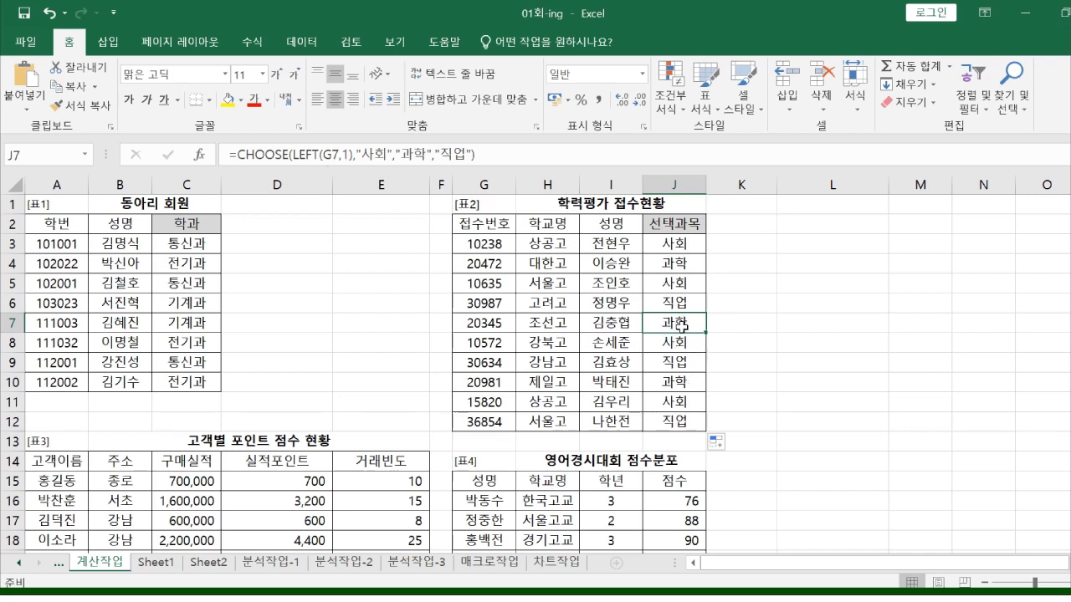
Step: Compare the 선택과목 formulas in J3:J9 with the first digits of the matching 접수번호 cells in G3:G9
click(681, 245)
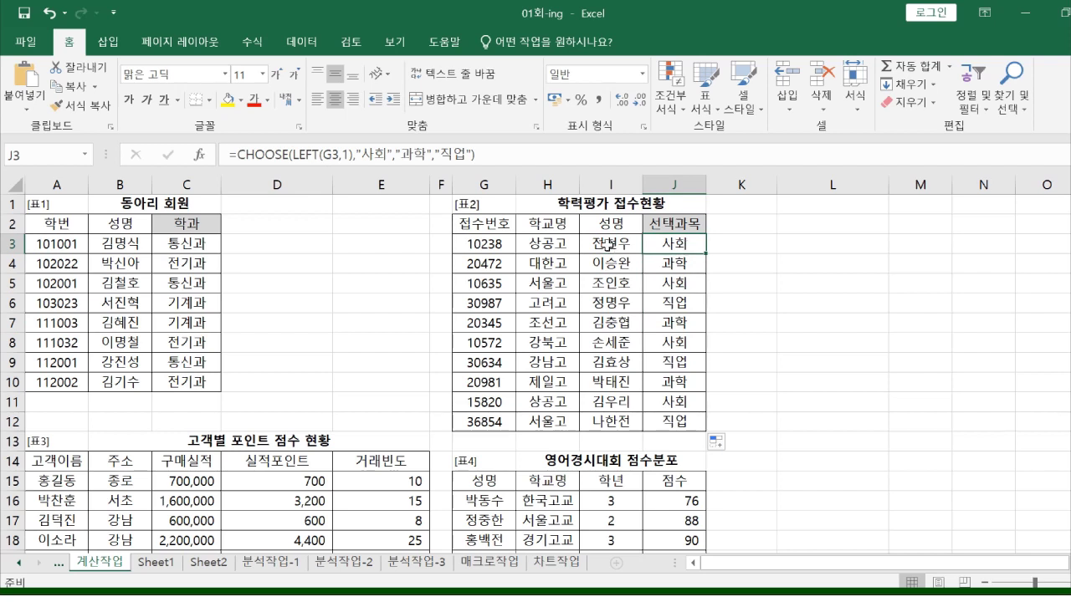
drag(664, 242, 487, 244)
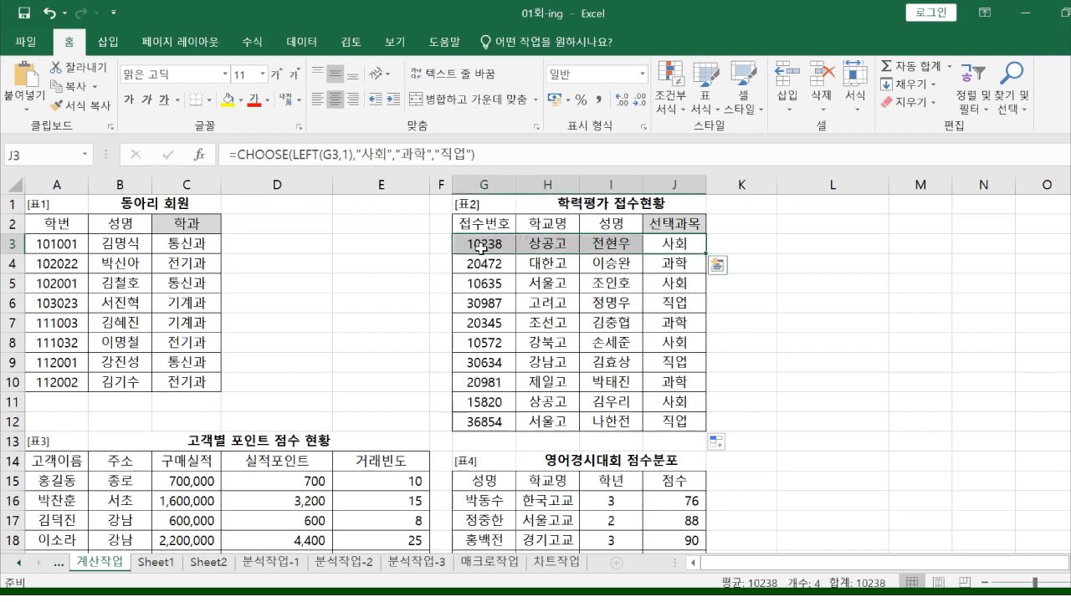
click(482, 244)
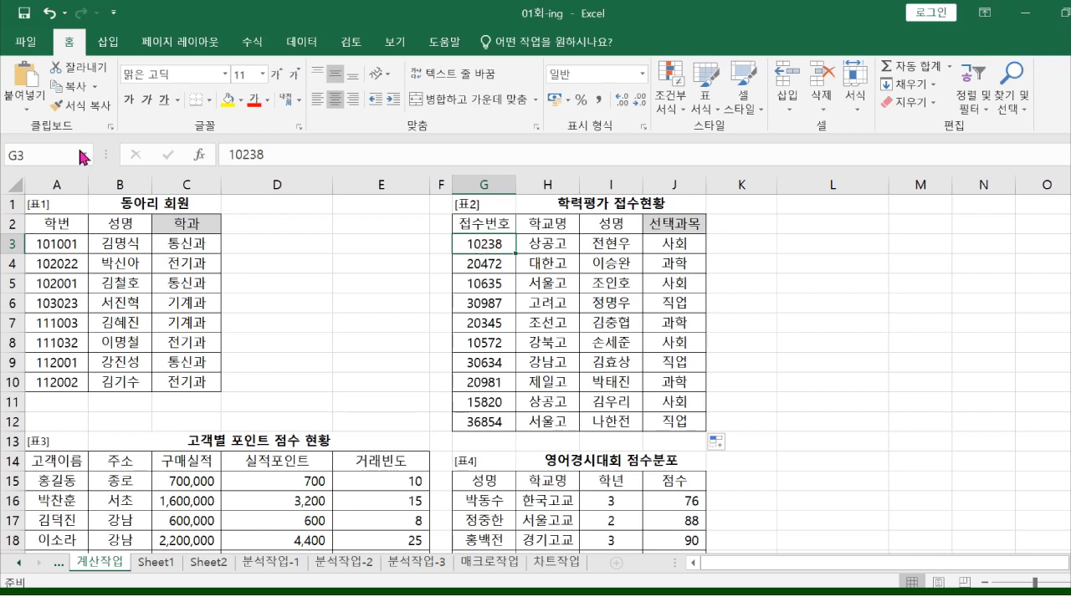
click(674, 245)
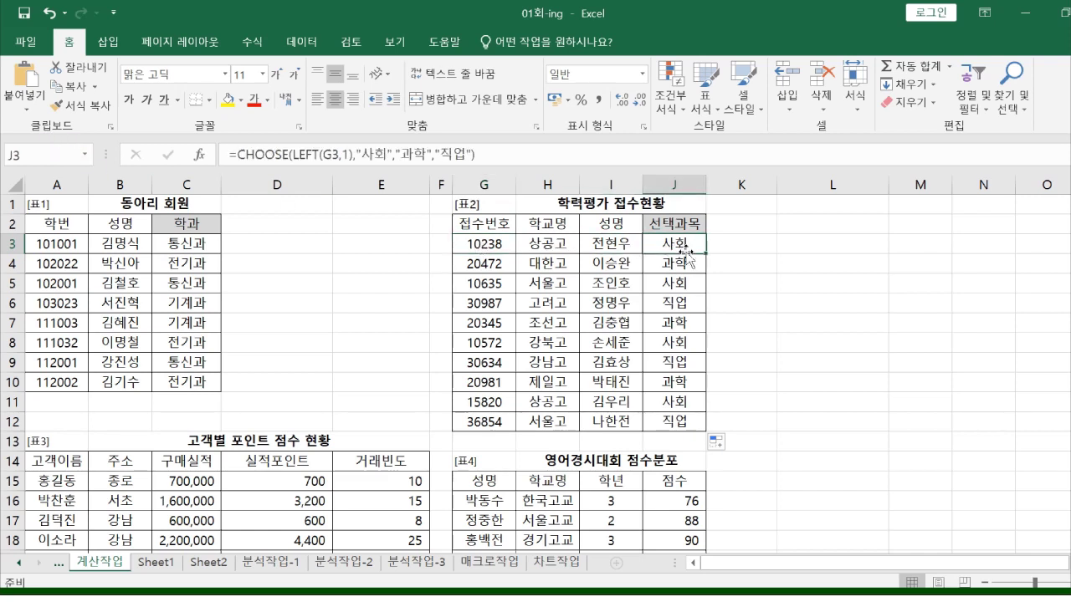
click(501, 243)
click(673, 264)
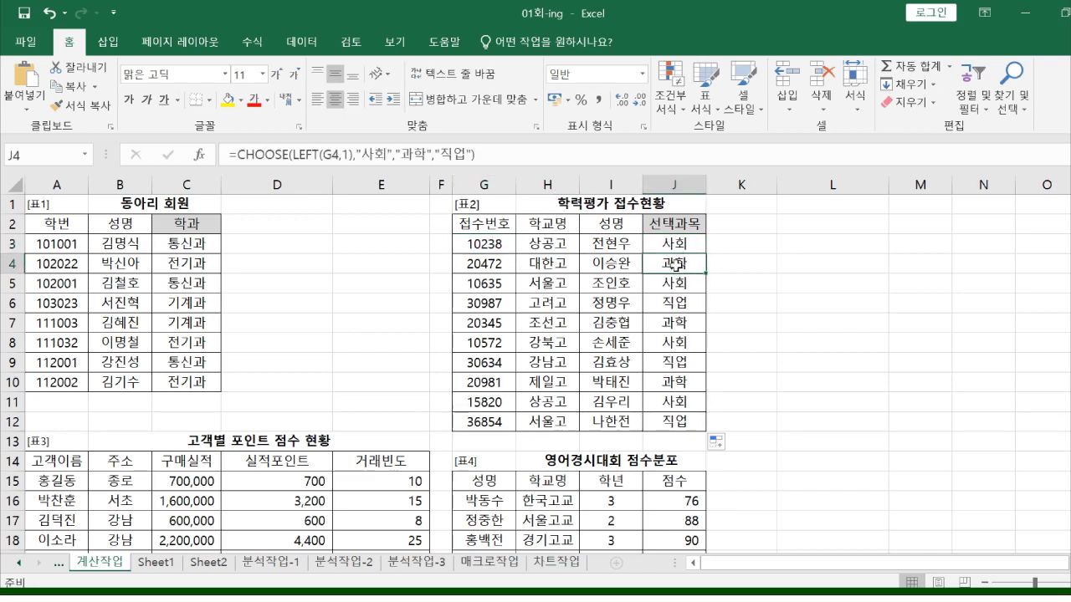
click(502, 261)
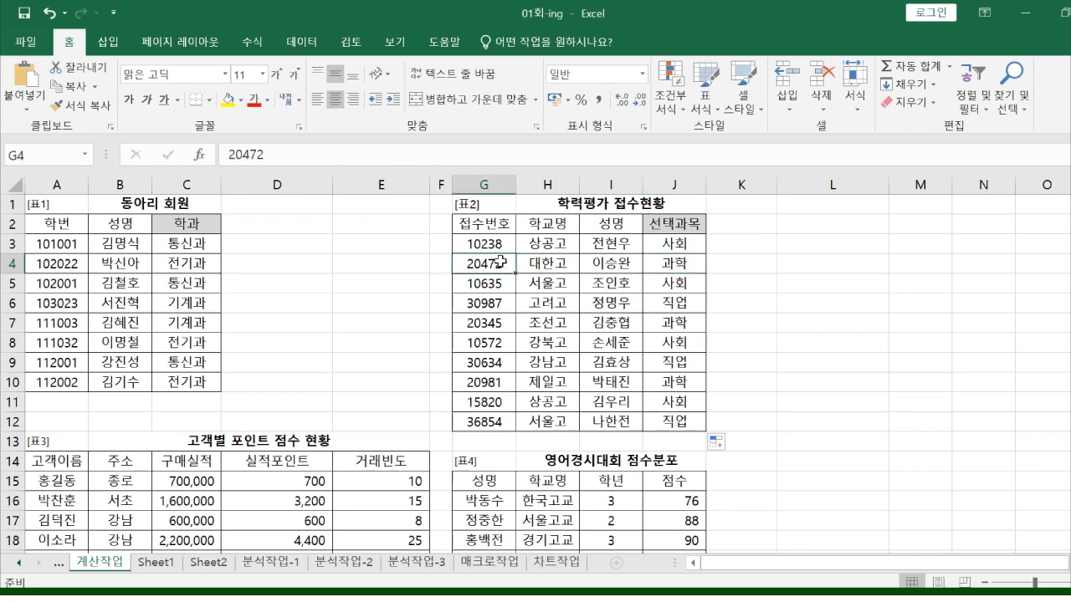
click(651, 287)
click(496, 286)
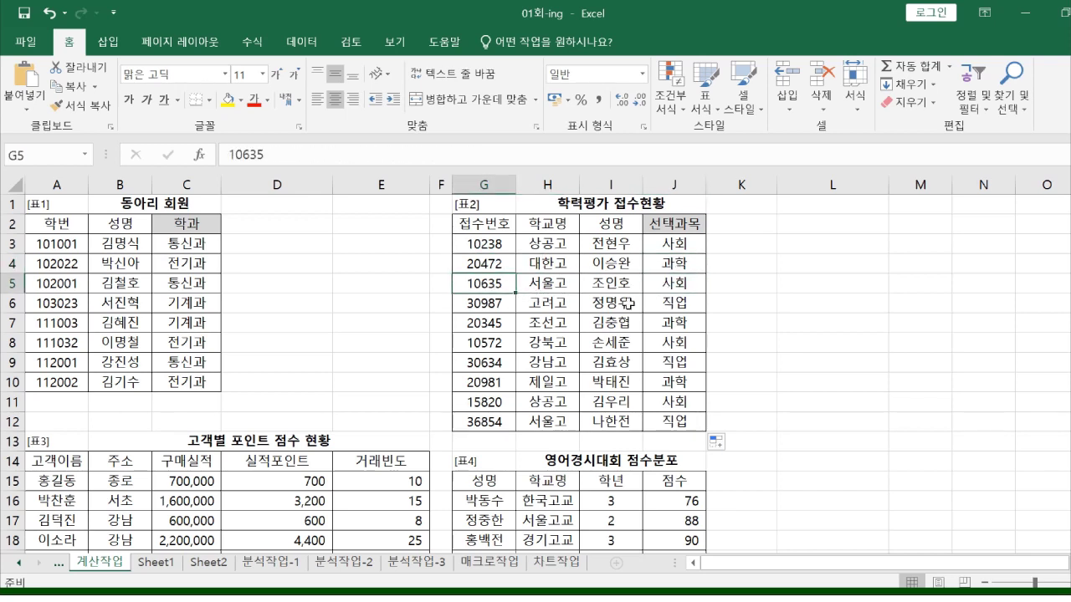
click(670, 309)
click(497, 308)
click(672, 322)
click(501, 323)
click(666, 343)
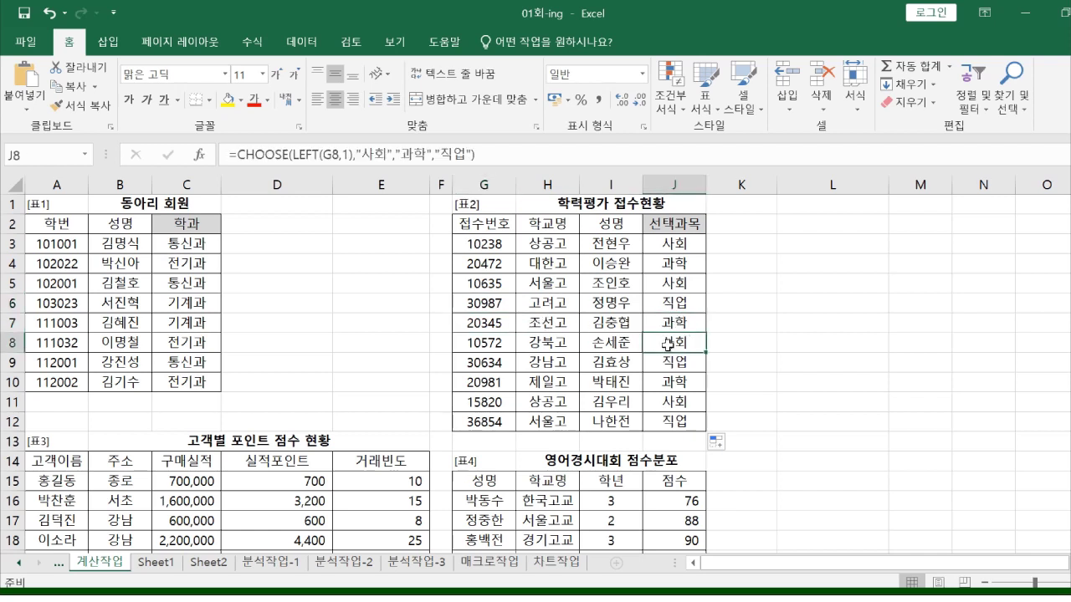
click(482, 346)
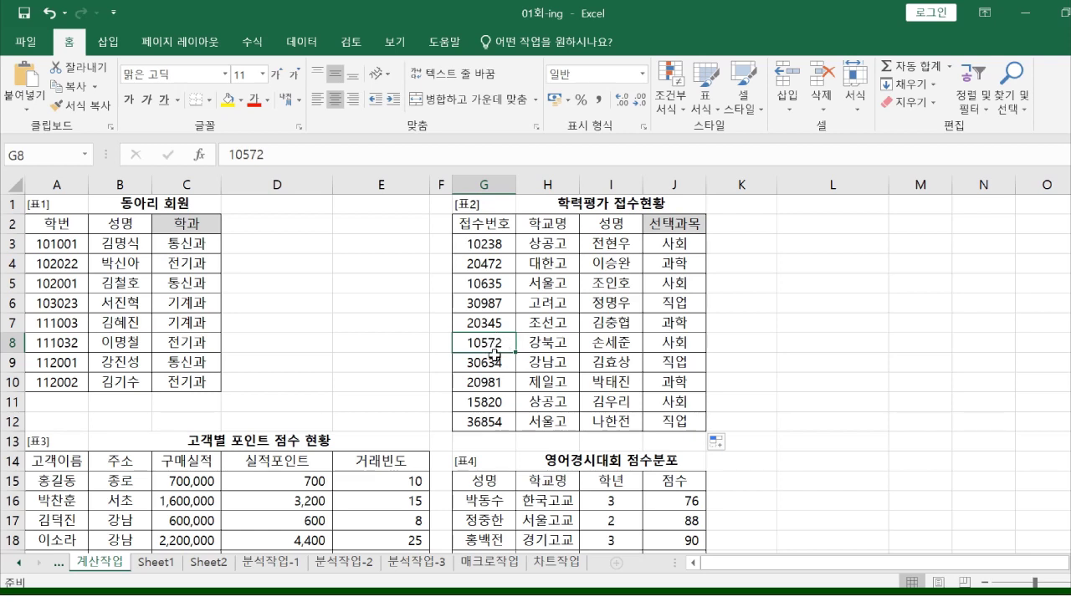
click(499, 362)
click(685, 366)
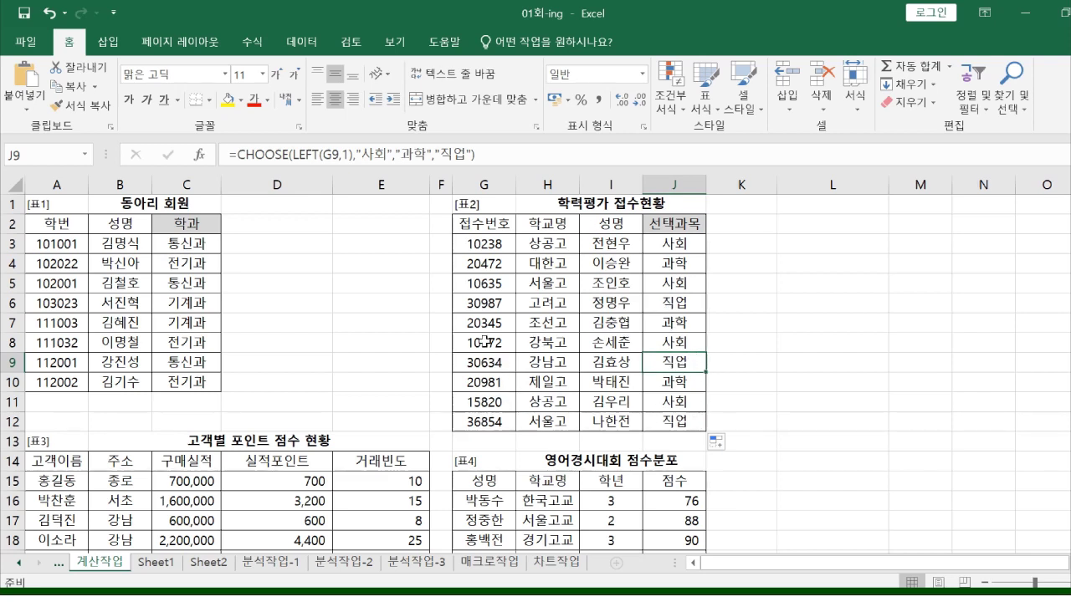
Step: Open the CHOOSE formula in J3 for editing and examine its nested LEFT(G3,1) argument
click(675, 242)
click(524, 158)
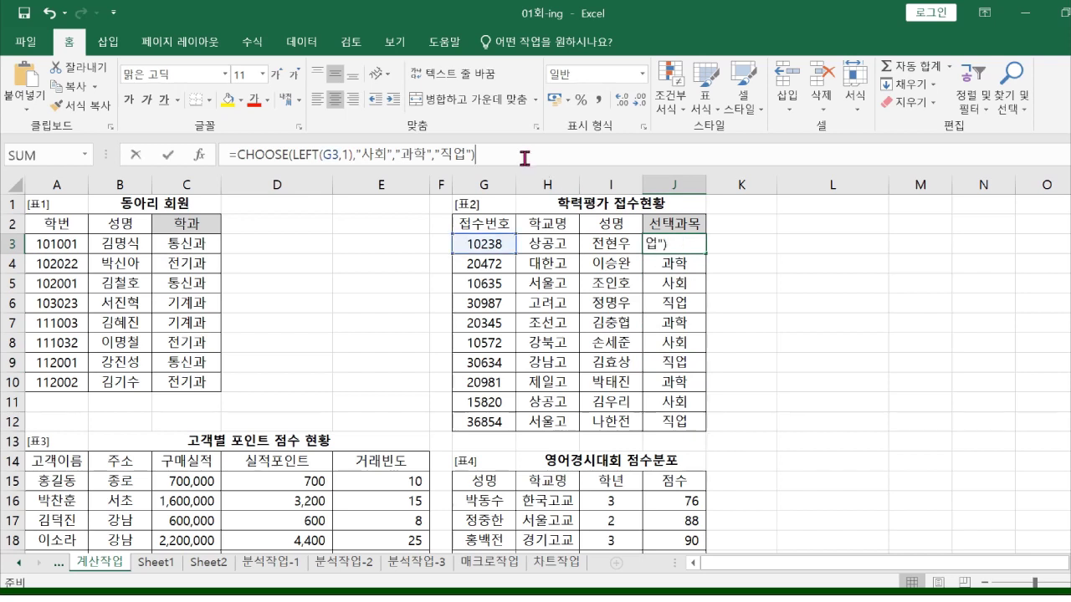
click(298, 155)
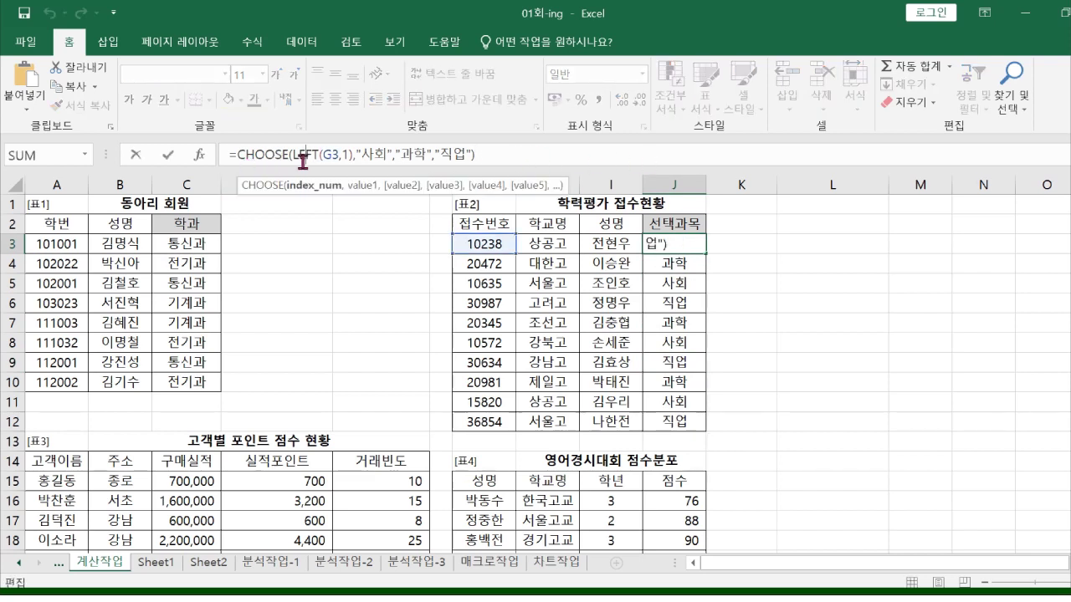